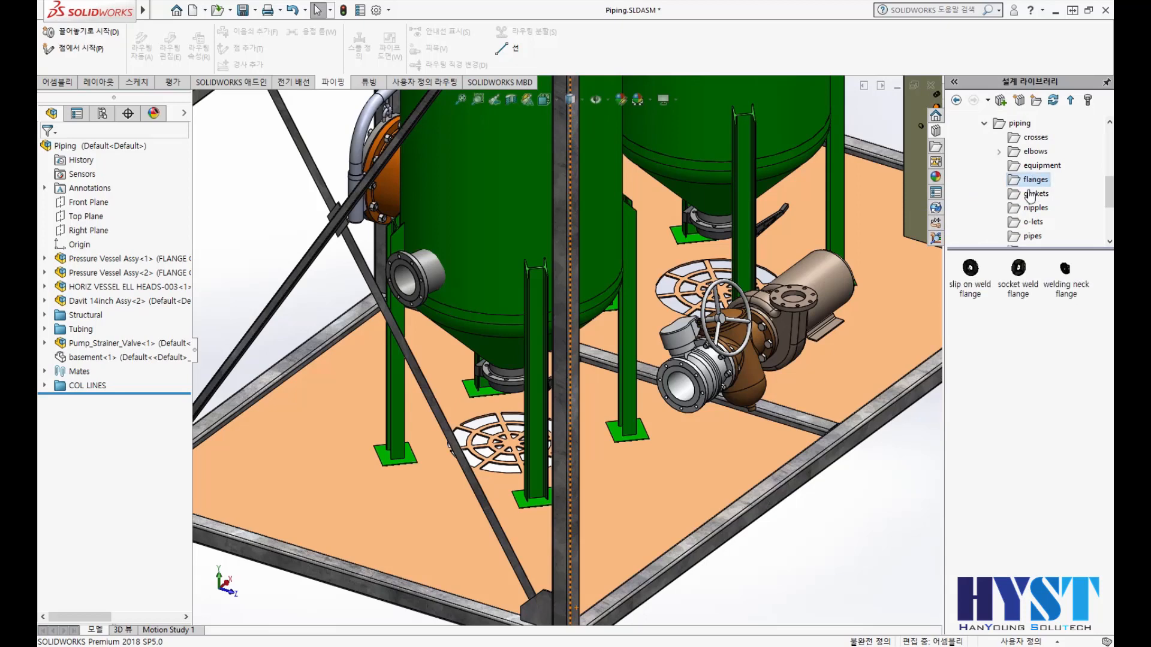
- Place a slip on weld flange from the design library on the open flange of the pump strainer valve assembly
click(970, 282)
drag(710, 395, 696, 410)
click(556, 381)
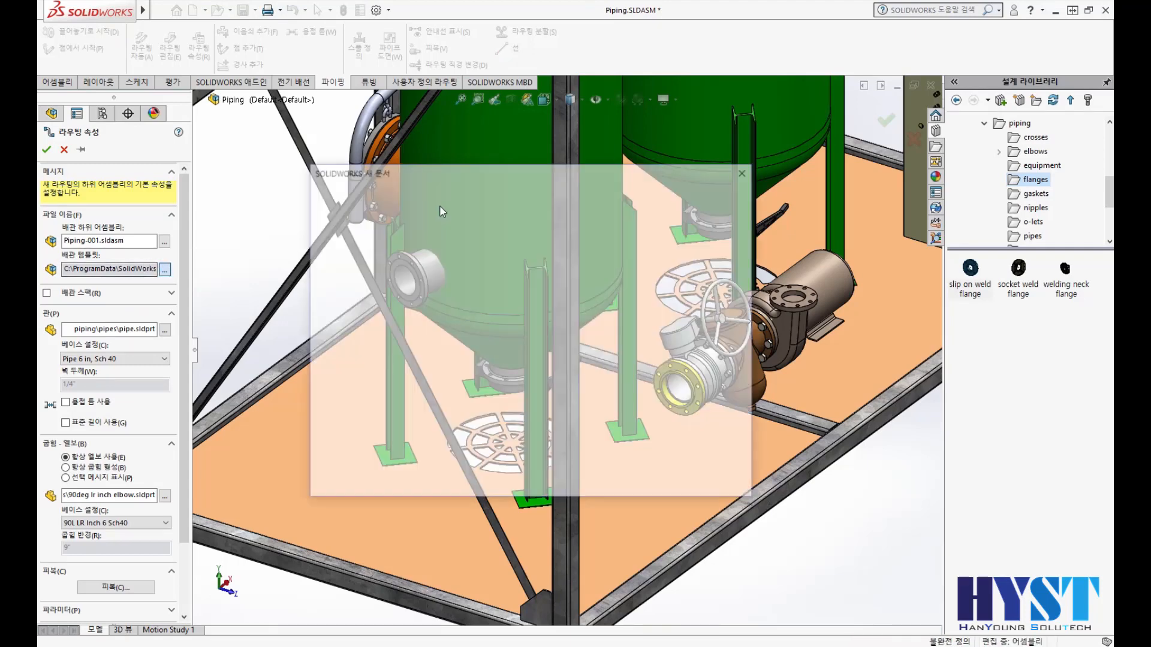
- Choose the assembly template, pipe.sldprt as the pipe and 90deg lr inch elbow.sldprt as the elbow for the new route, and accept its properties
double_click(339, 220)
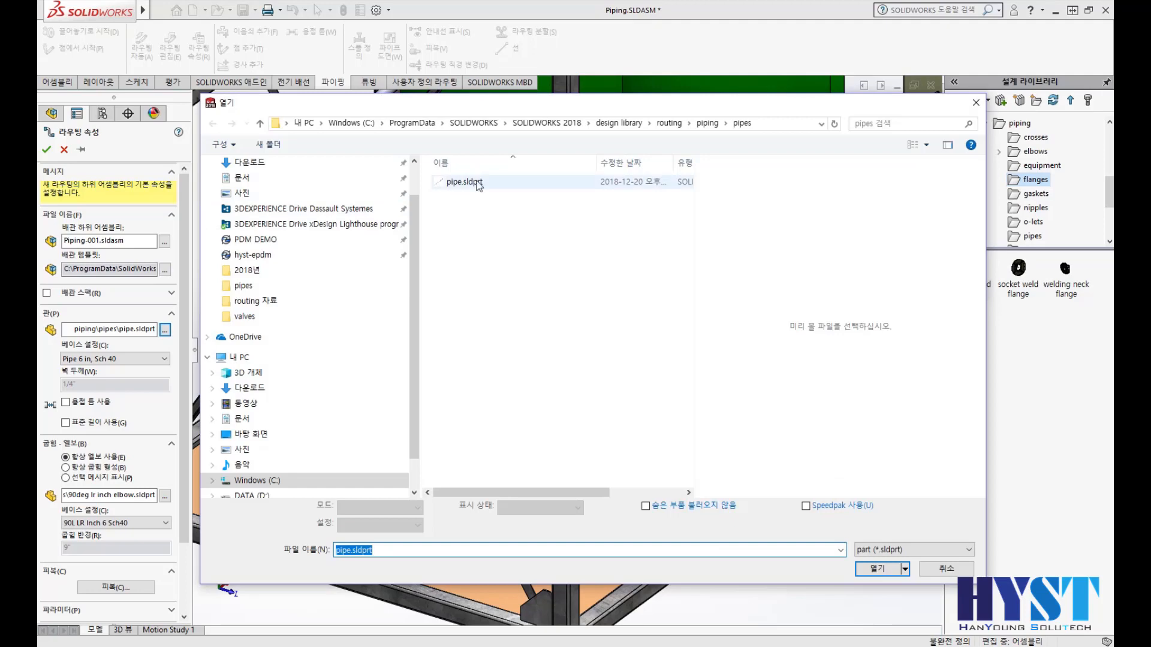
double_click(465, 182)
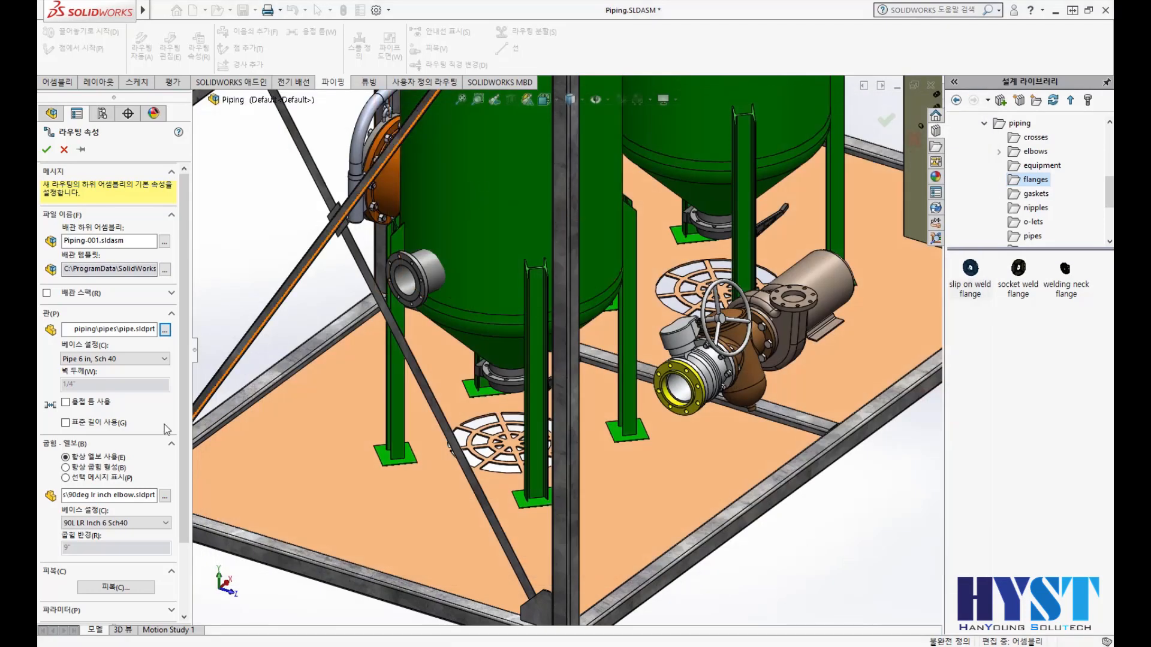
click(166, 497)
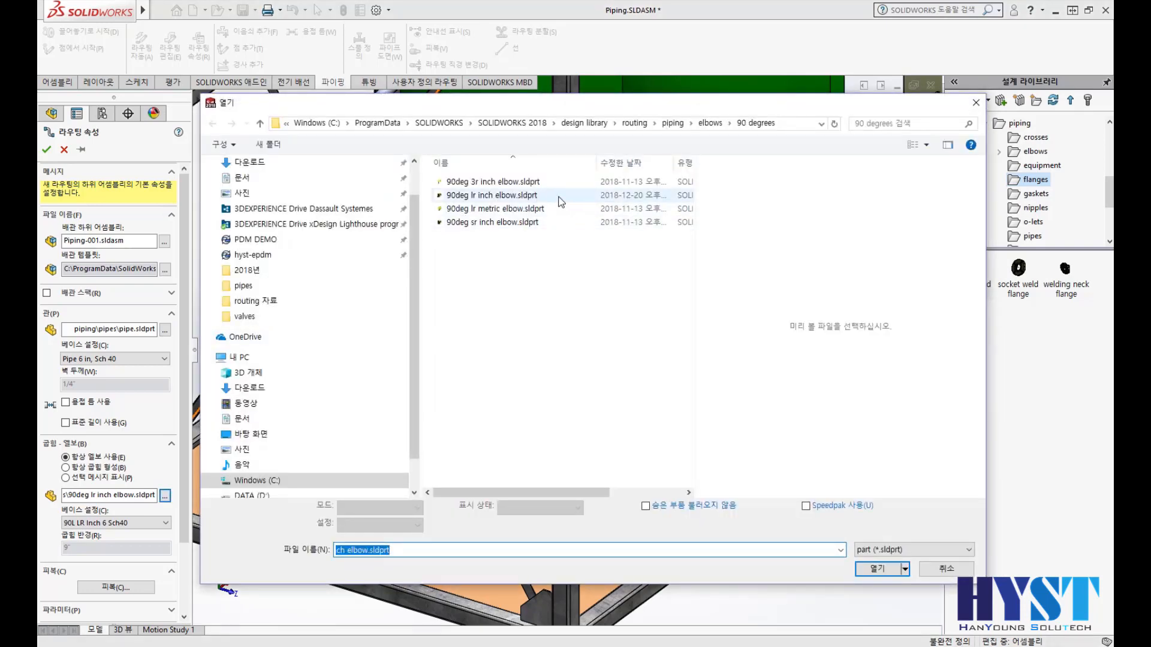
double_click(515, 195)
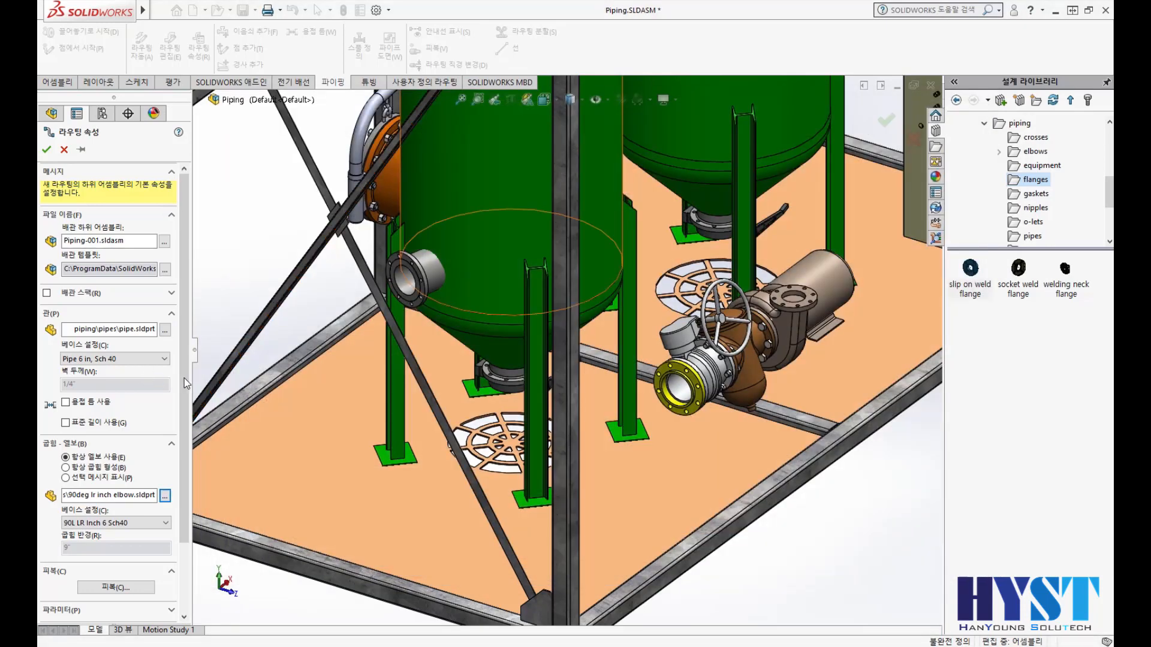
drag(184, 382, 186, 312)
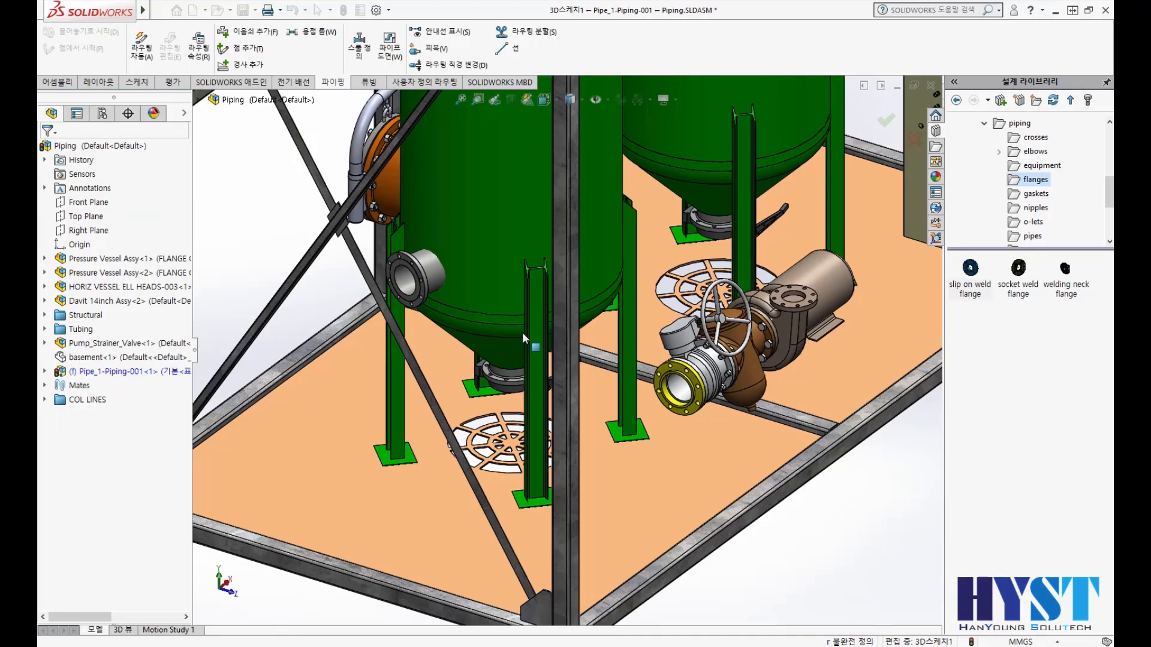
- Add a slip on weld flange in configuration Slip On Flange 150-NPS6 to the green vessel's lower side nozzle
click(975, 271)
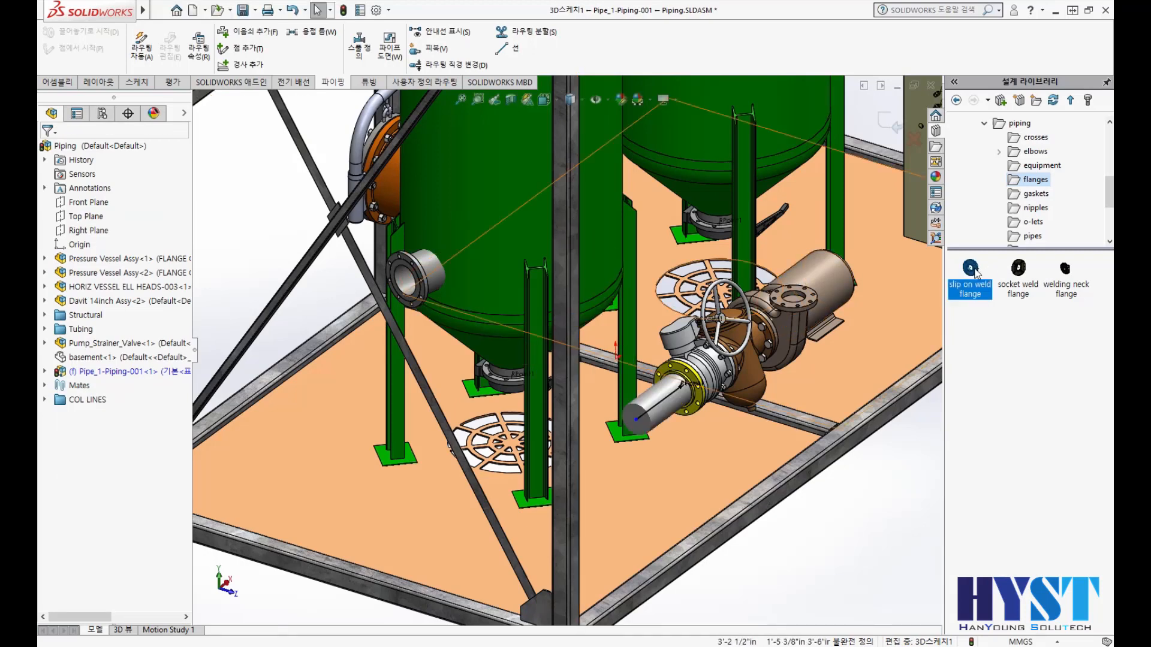
drag(976, 273, 406, 270)
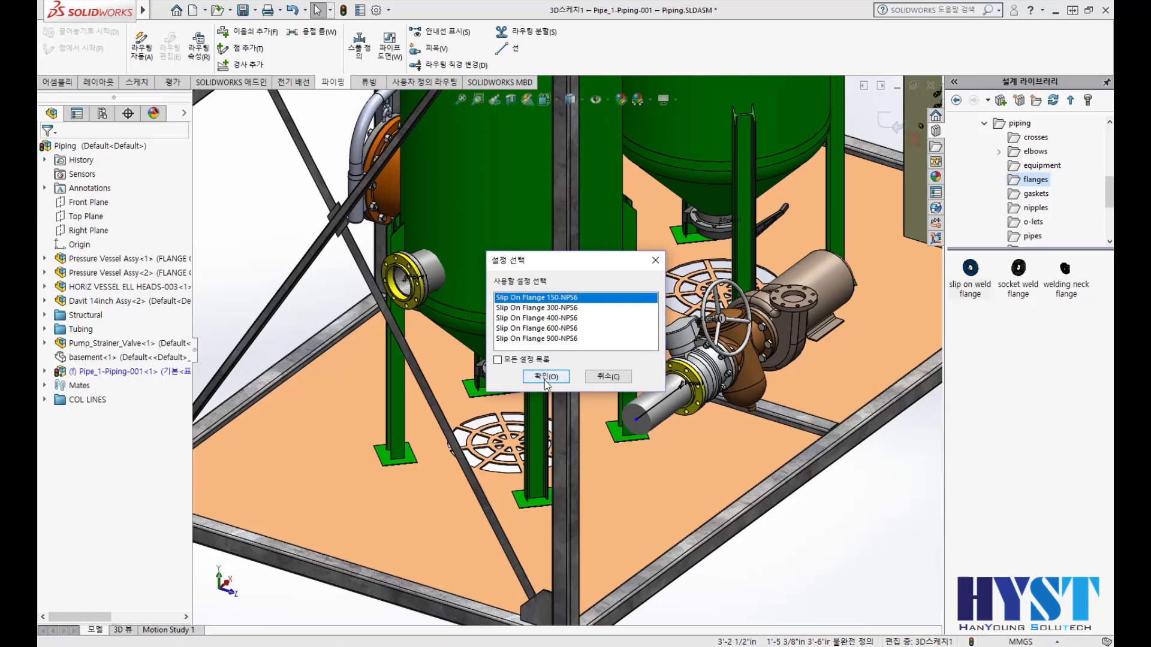
click(546, 378)
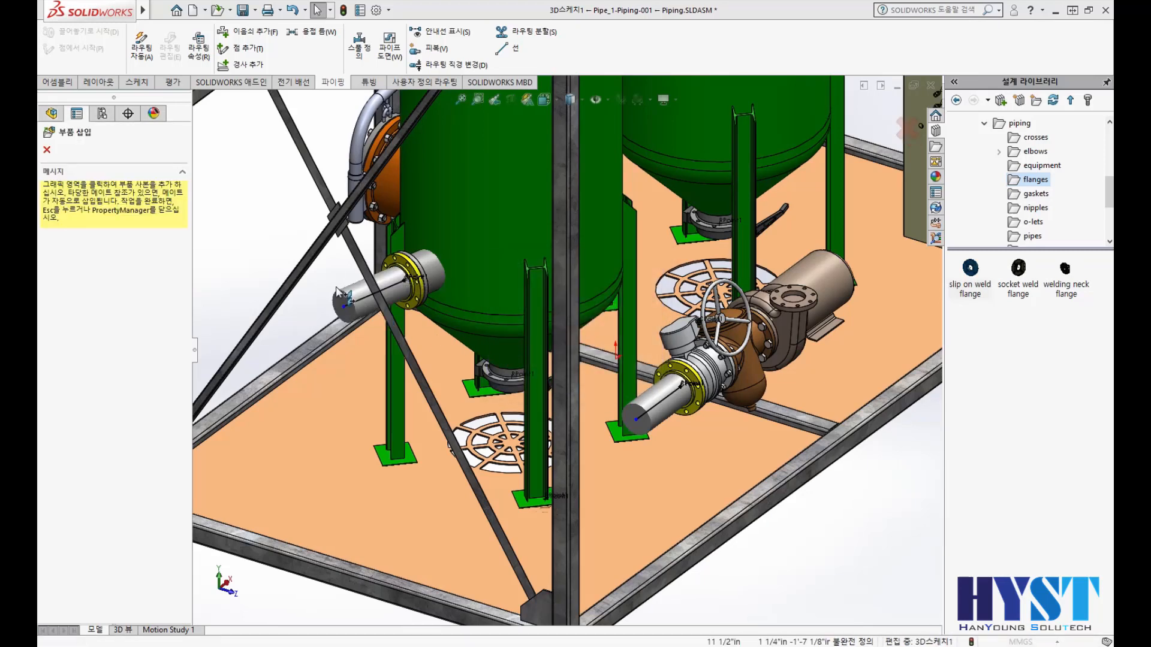
key(Escape)
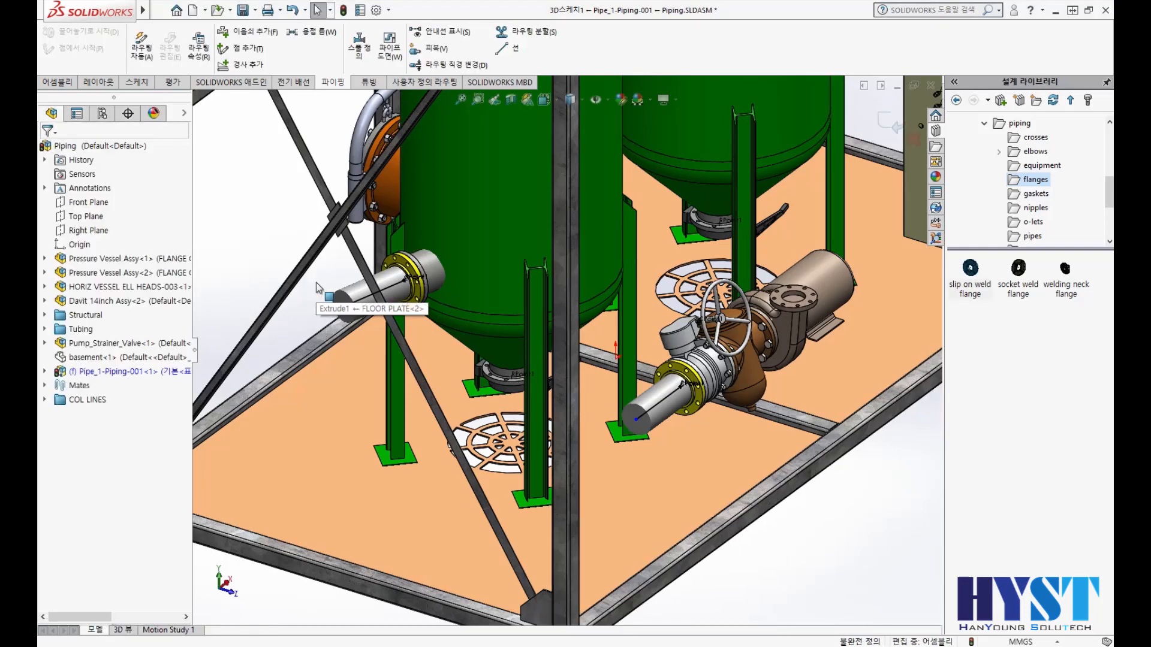
- Auto Route a pipe from the vessel nozzle's stub end to the pump valve's stub end, using alternate path solution 4-Y,Z,X
scroll(313, 427, down, 2)
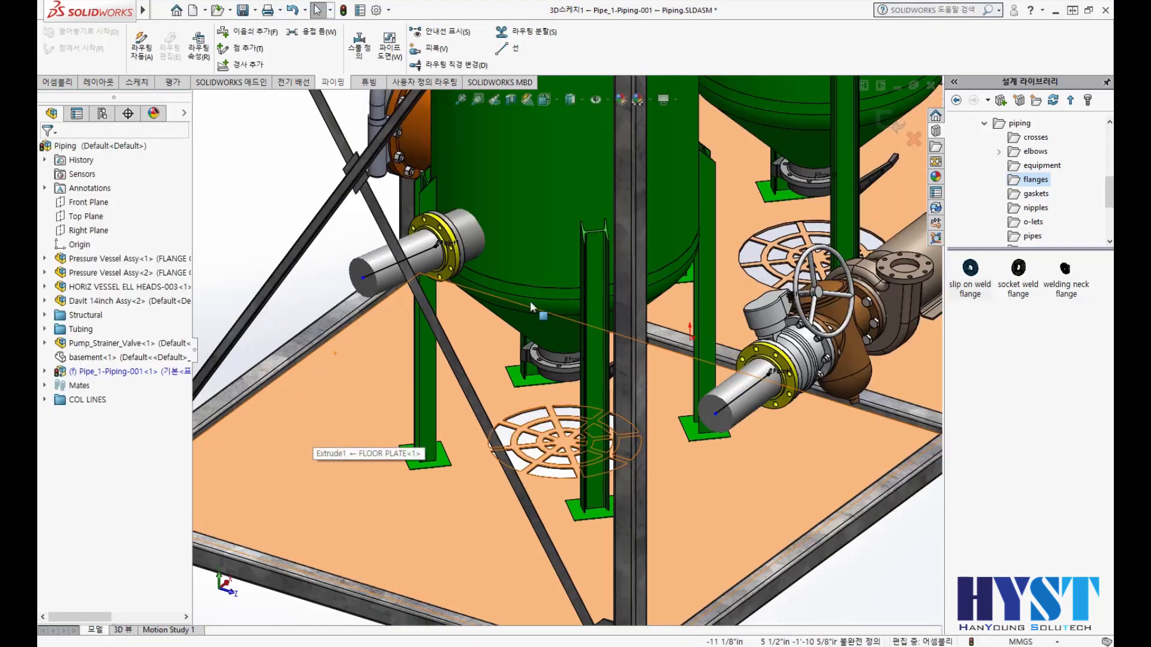
click(141, 47)
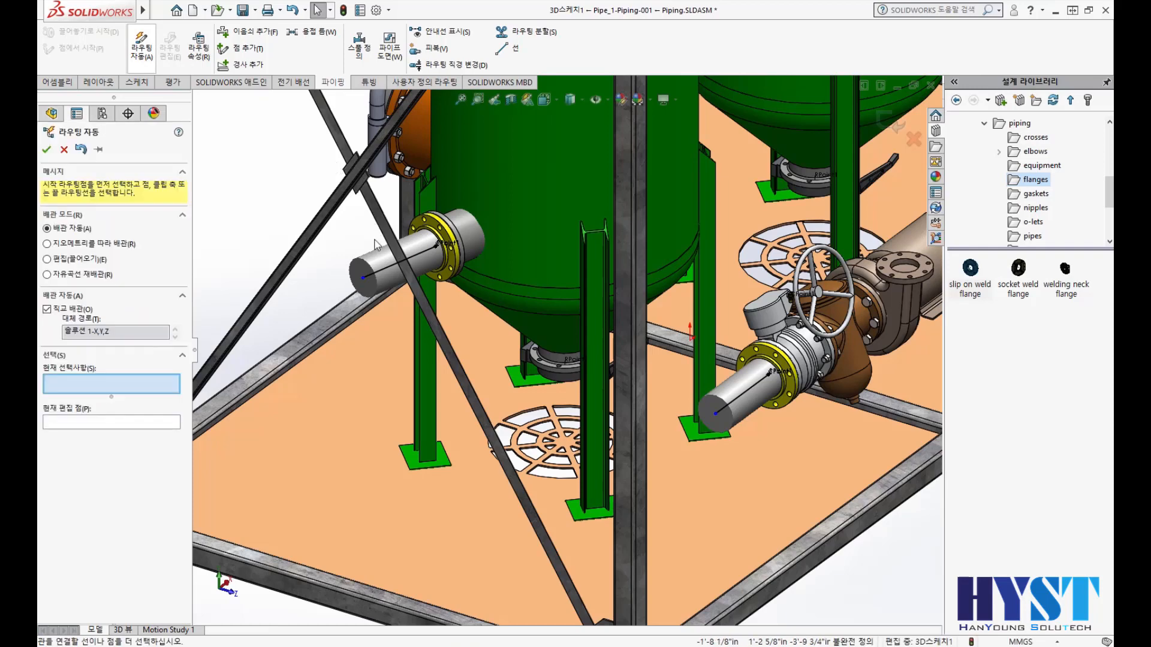
click(364, 277)
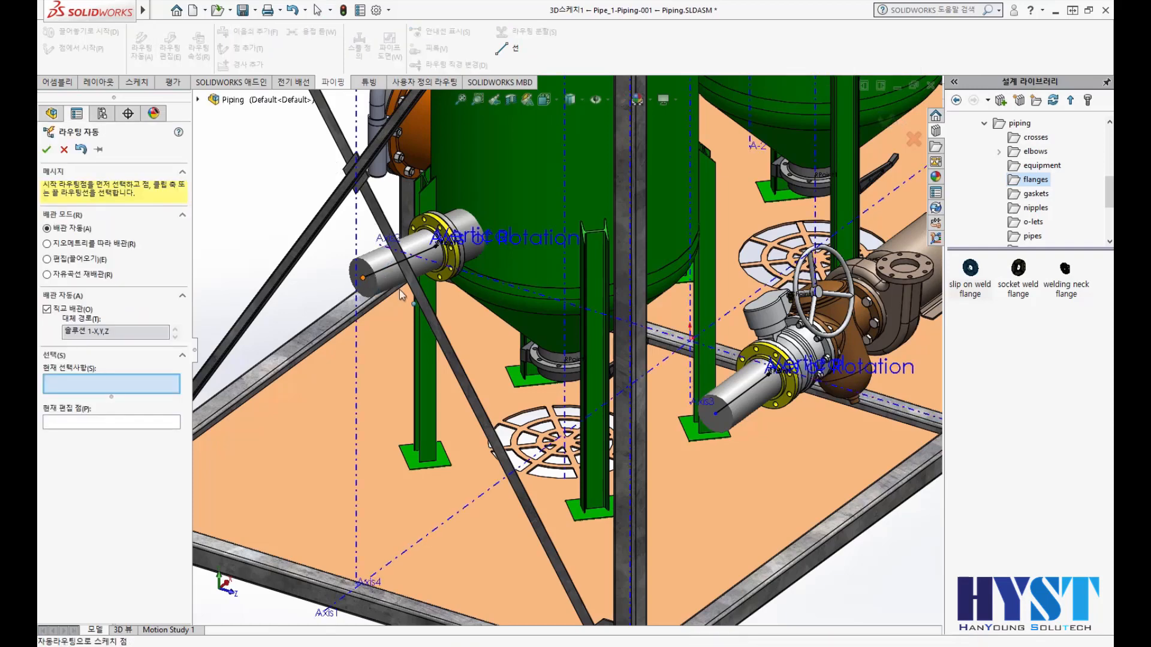
click(716, 415)
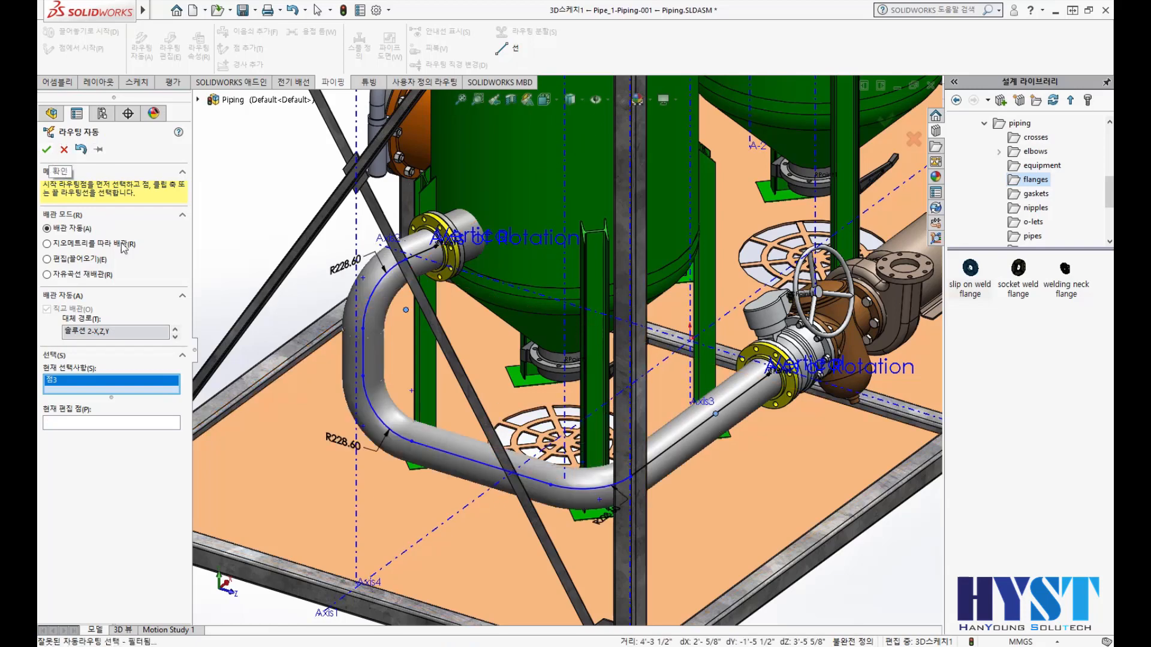
click(176, 329)
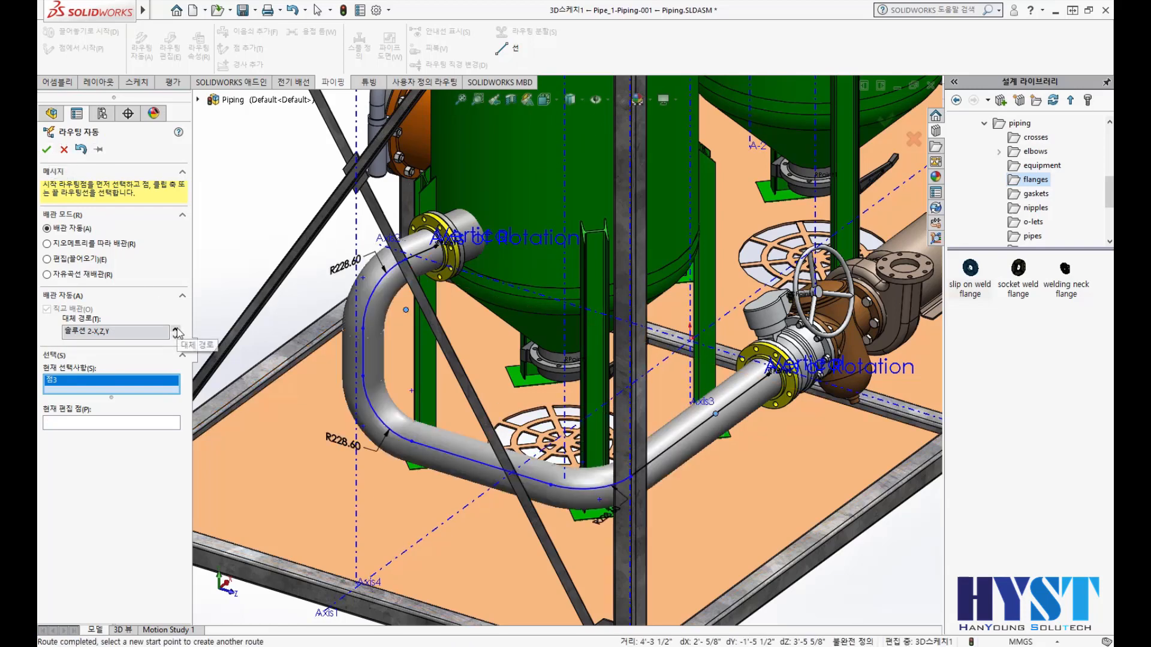
click(177, 333)
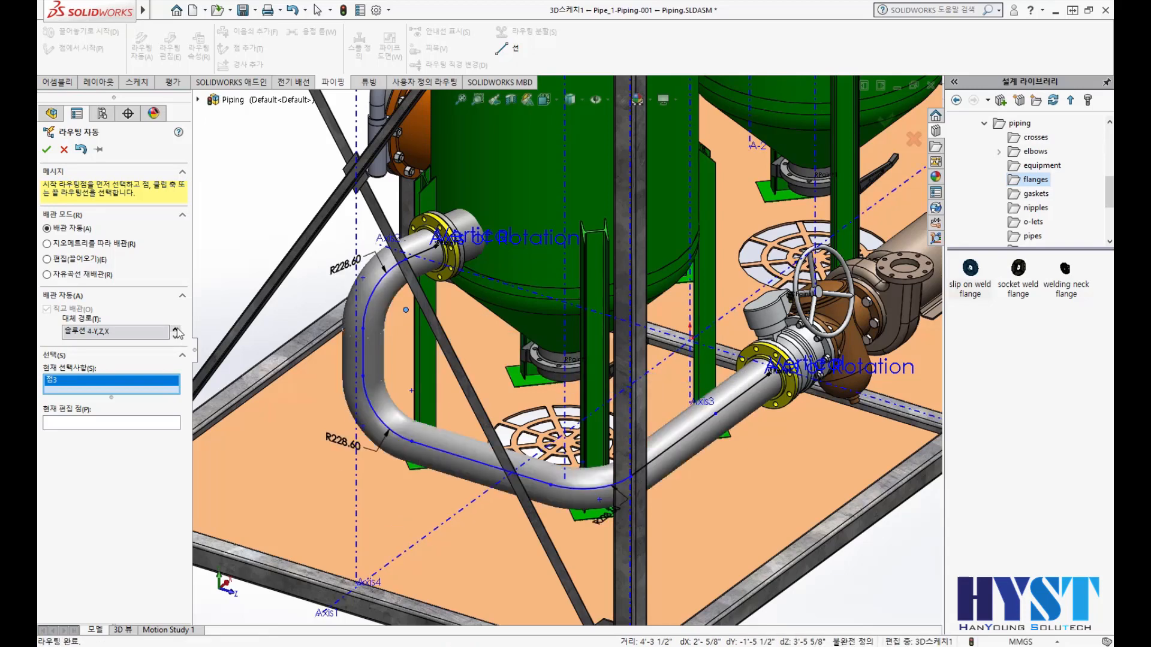
click(46, 151)
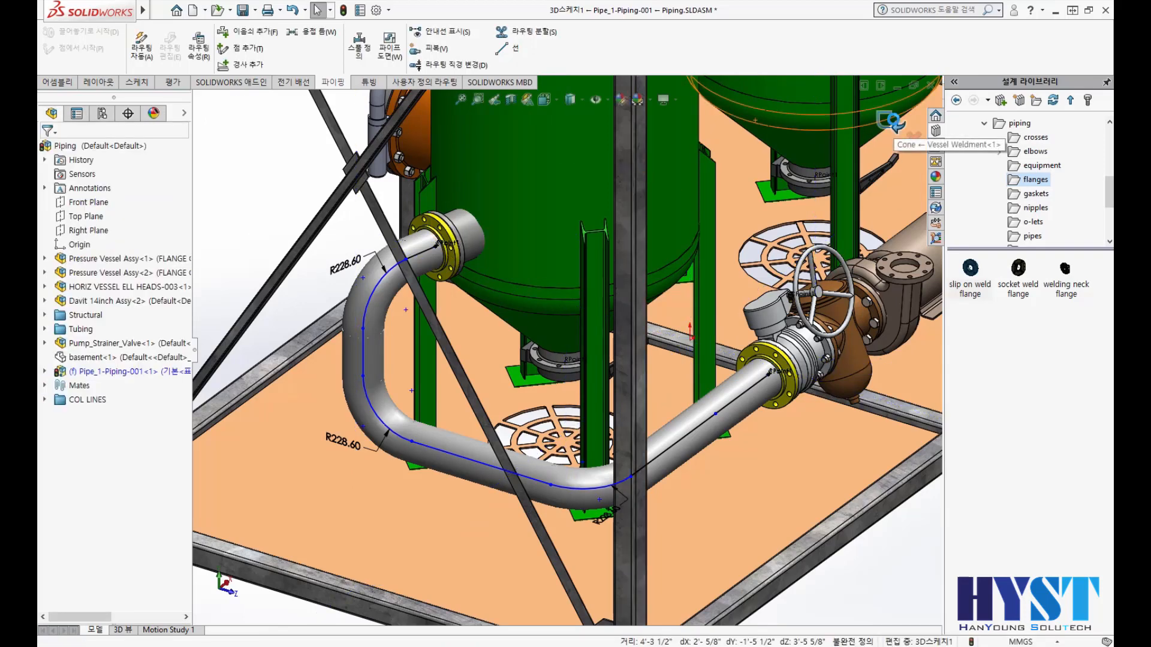
- Finish the route sketch to generate the pipes and elbows, and return to the main assembly
click(891, 121)
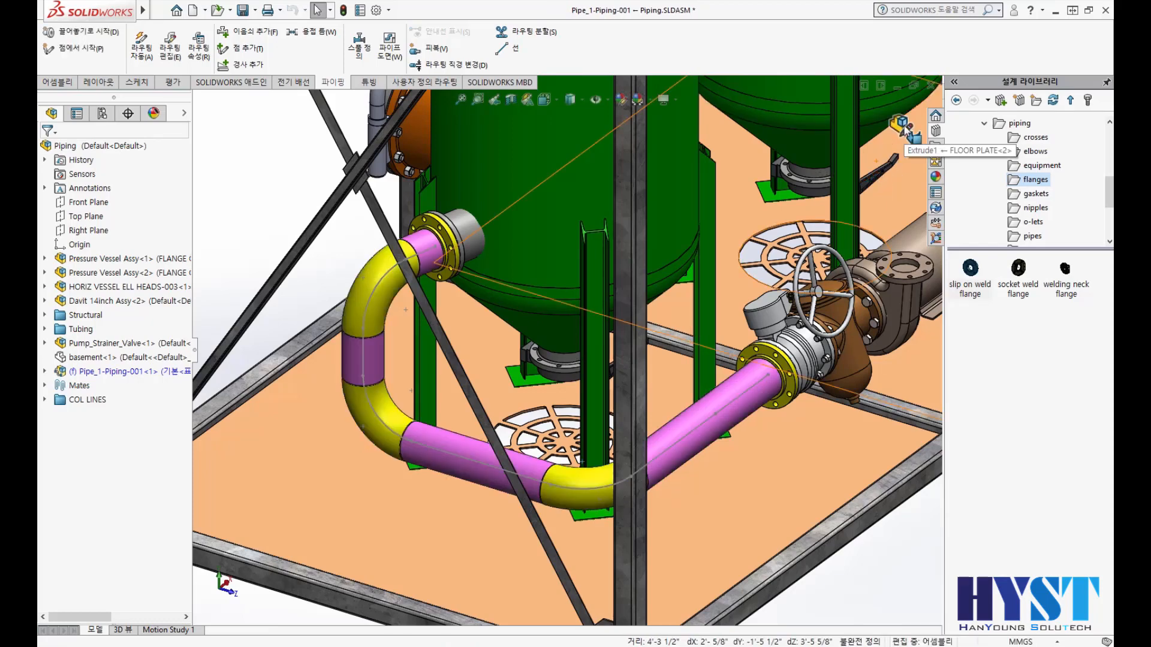
click(902, 124)
scroll(711, 250, up, 5)
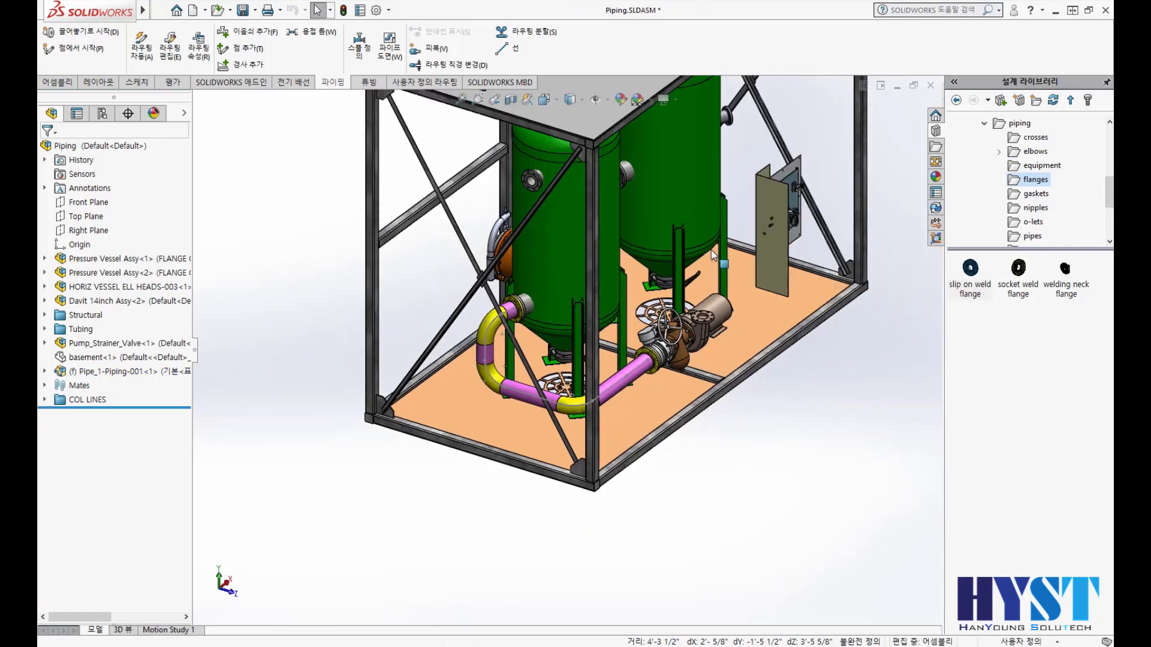
- Start a second pipe route by placing a Slip On Flange 150-NPS3 on the end nozzle of the horizontal roof vessel
scroll(711, 250, down, 3)
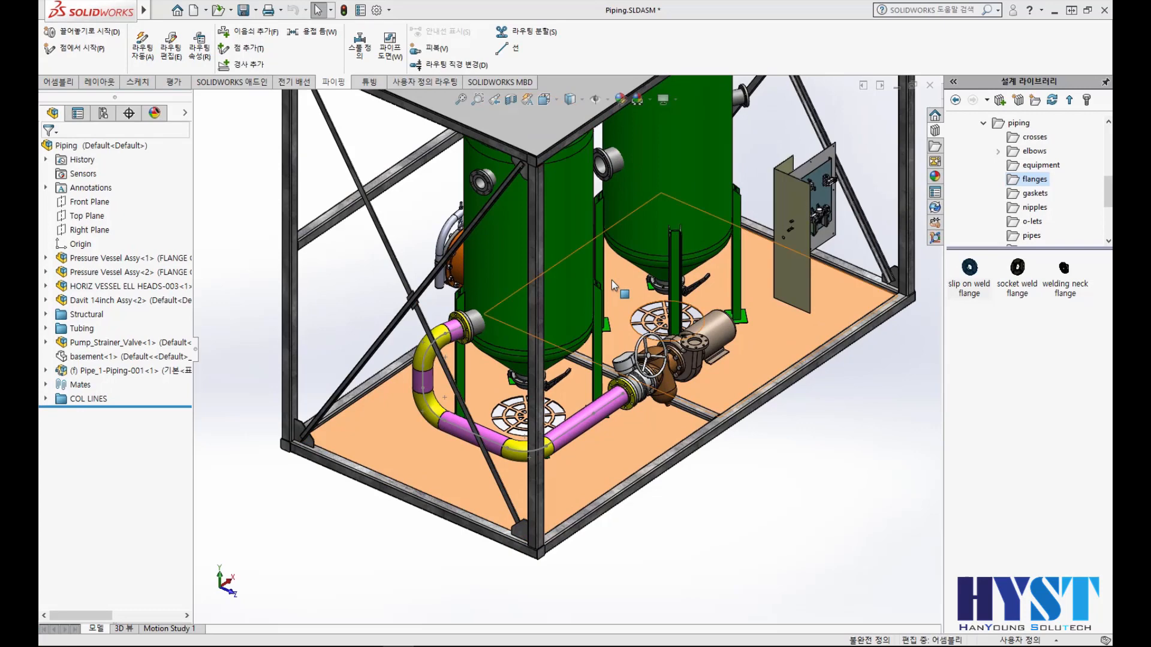
key(ctrl+7)
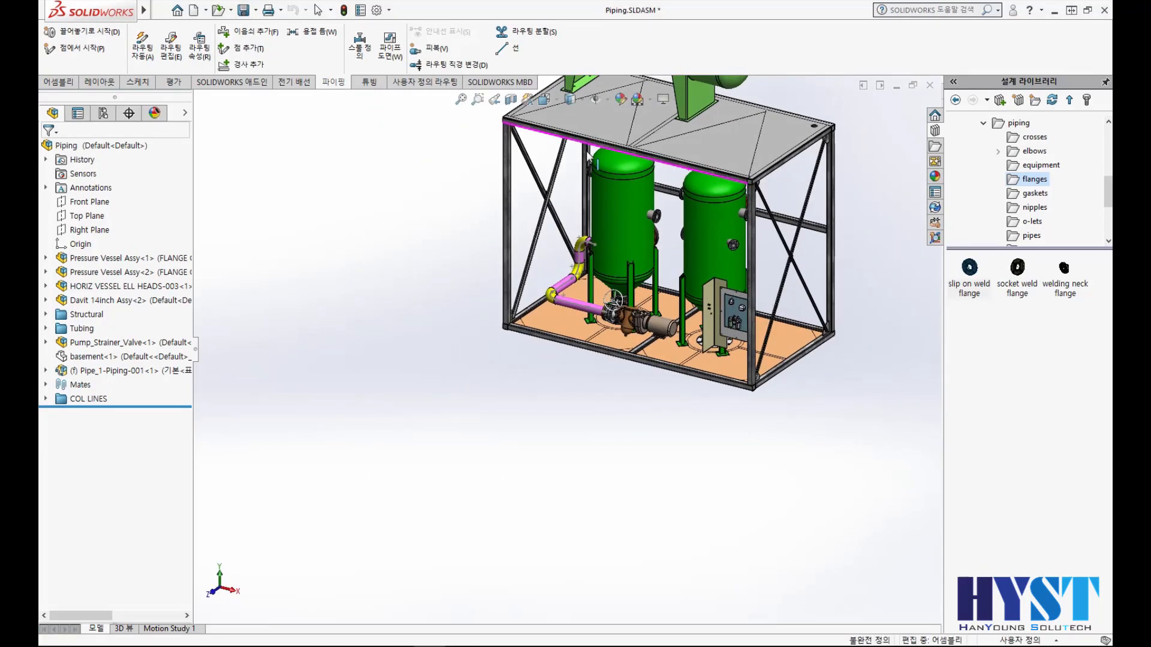
scroll(769, 207, up, 3)
scroll(705, 214, down, 5)
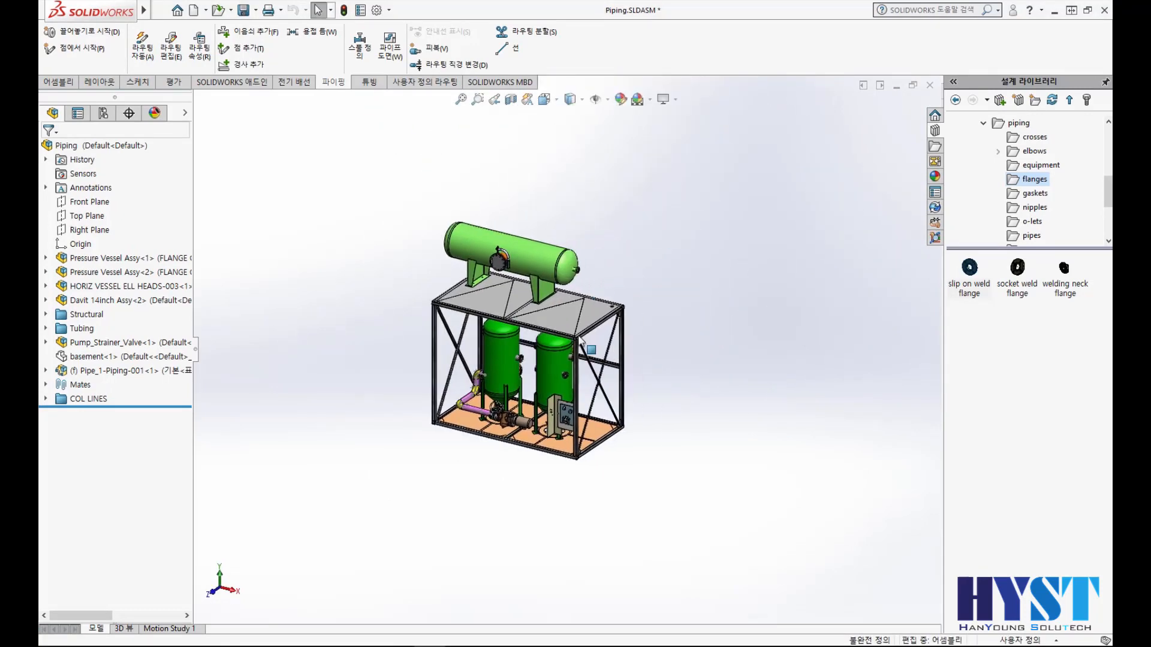
scroll(553, 306, down, 5)
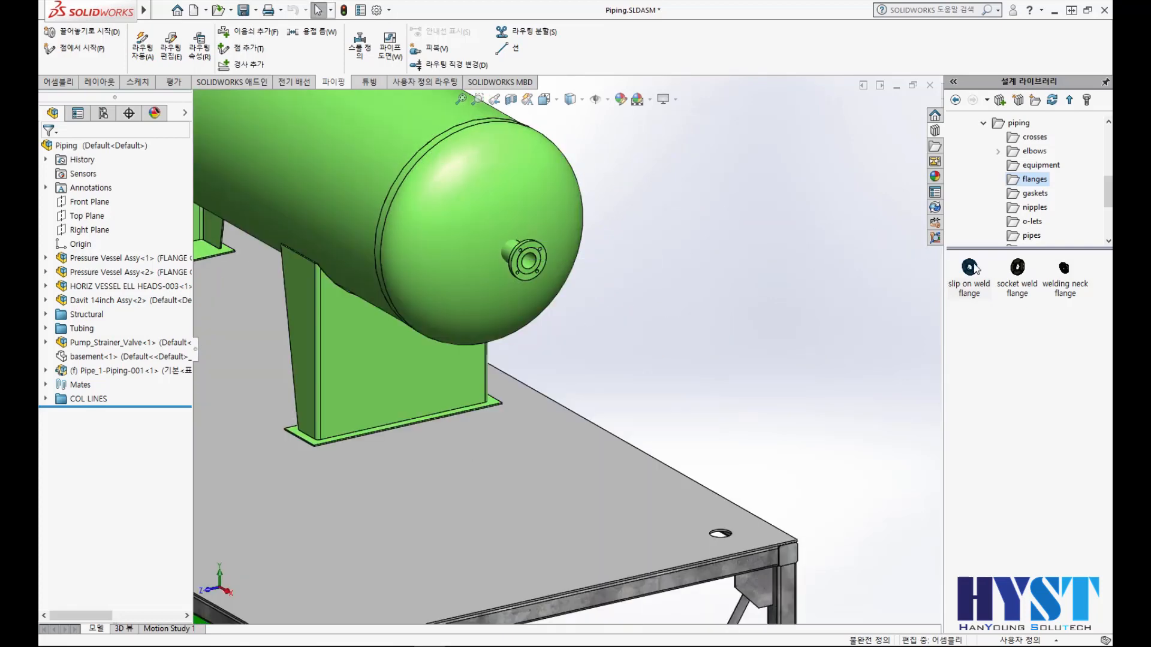
drag(969, 268, 541, 259)
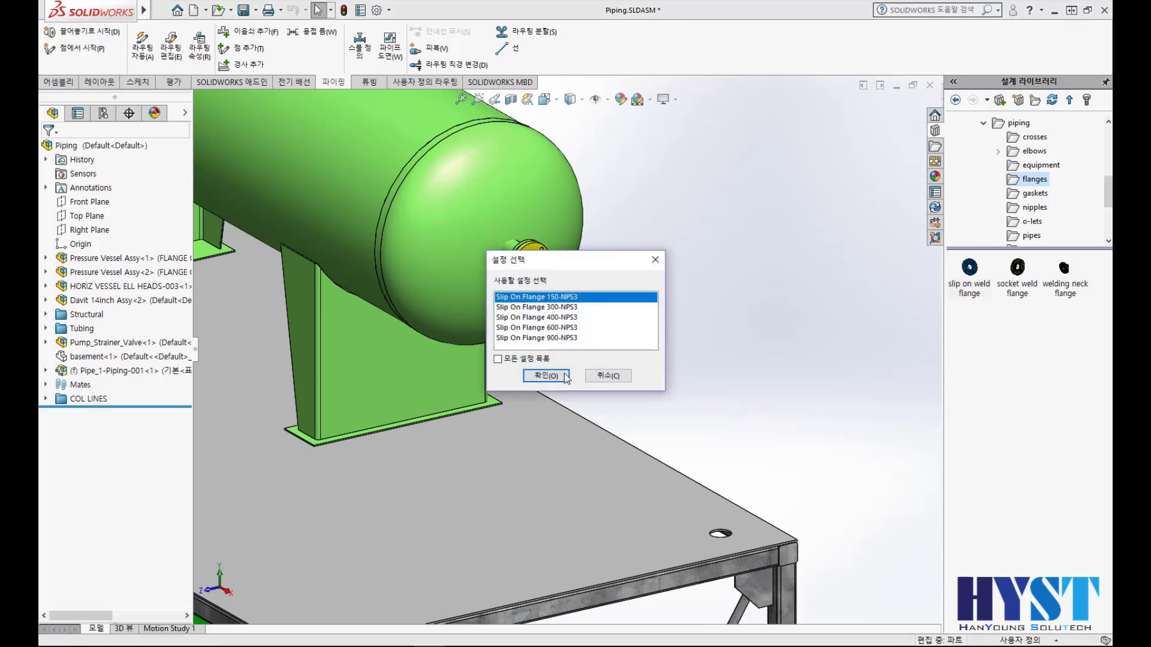
click(552, 376)
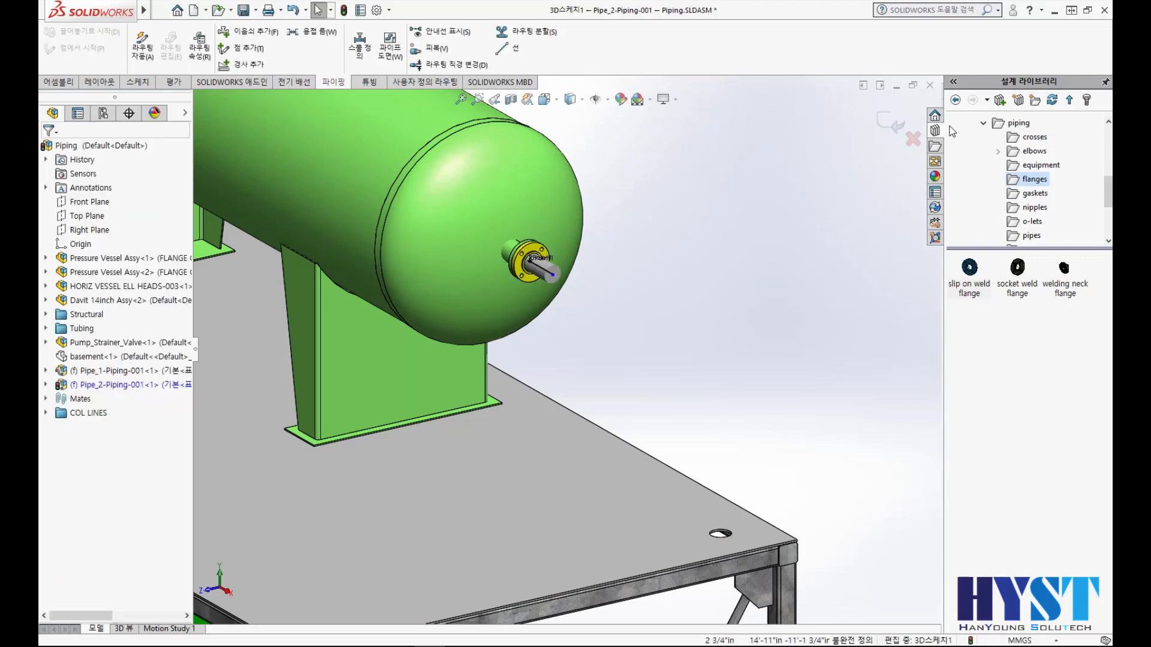
- Insert one RISER_CLAMP from the piping library at the hole in the roof plate's corner, rotated parallel to the short edge
click(1016, 126)
drag(1018, 269, 709, 534)
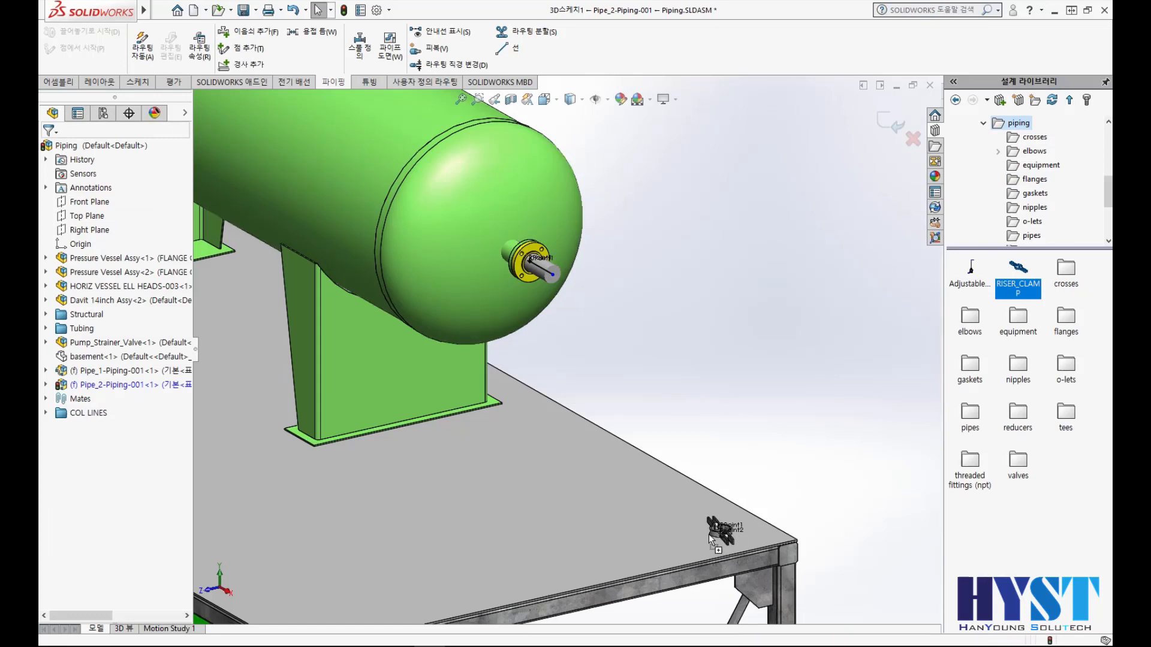
key(shift+Left)
key(shift+Left)
key(shift+Left)
key(shift+Left)
drag(708, 534, 709, 534)
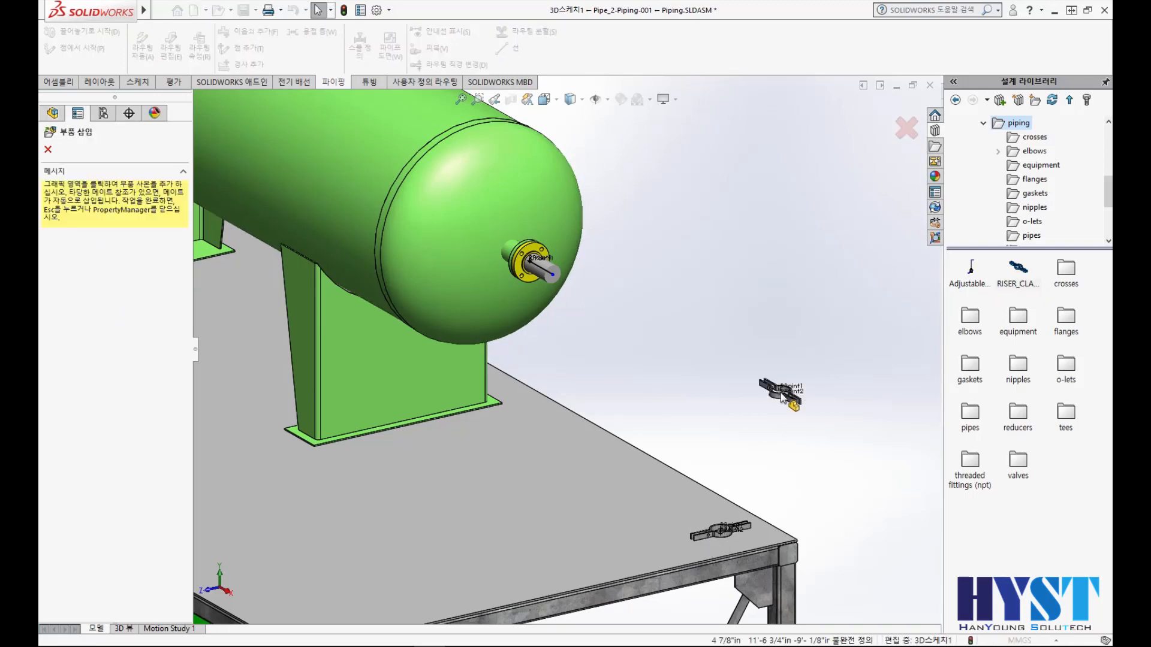
key(Escape)
- Auto Route the pipe from the roof vessel flange's stub end to the clip axis of the riser clamp
middle_drag(616, 483, 619, 495)
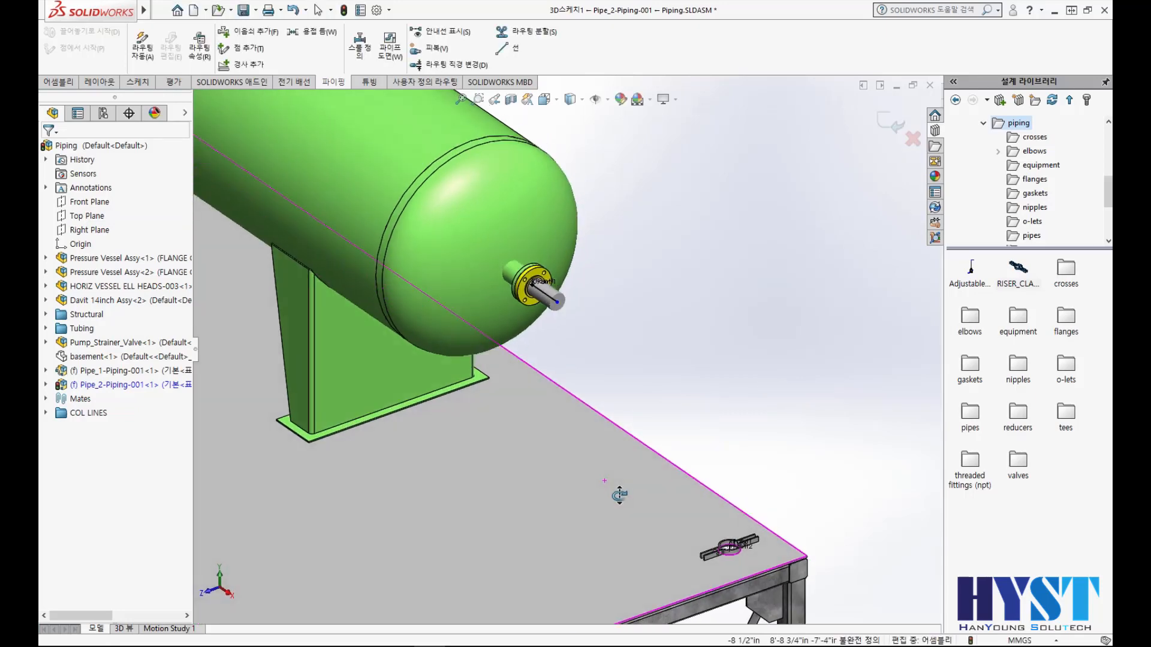
scroll(758, 594, down, 3)
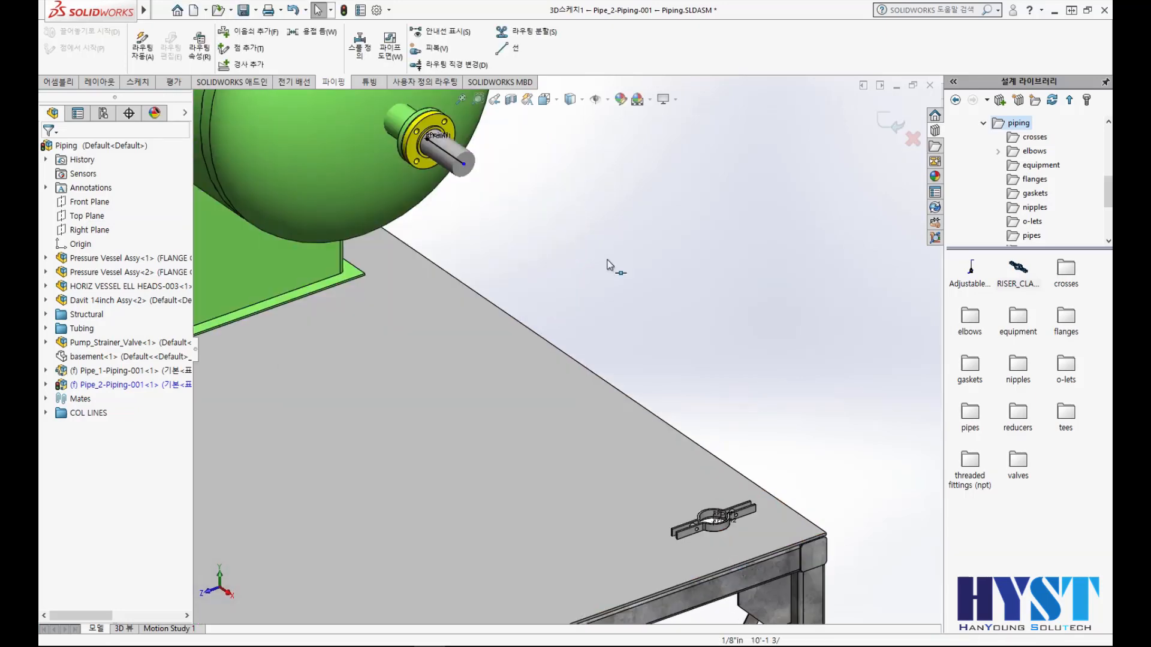
click(154, 40)
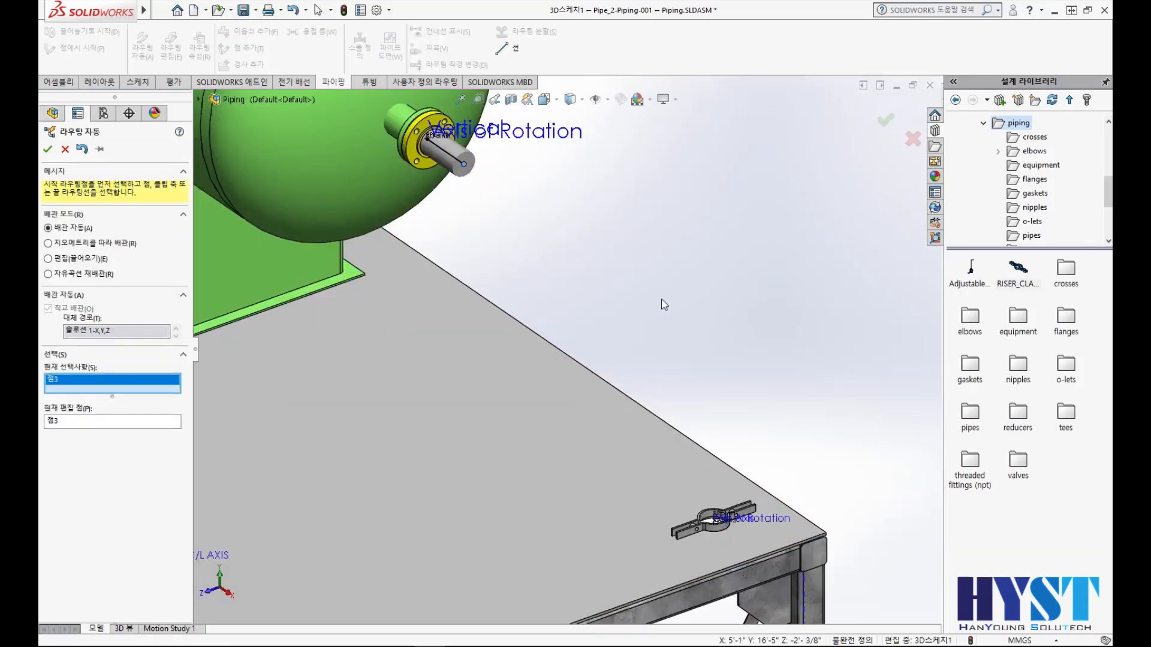
scroll(721, 534, down, 6)
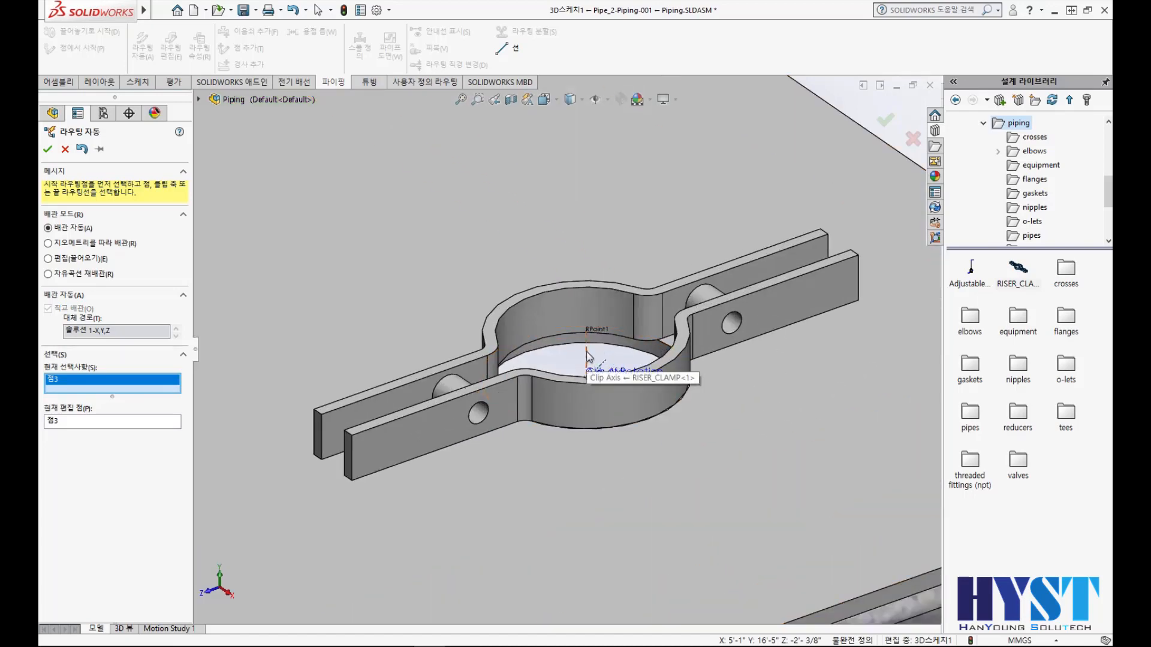
click(587, 354)
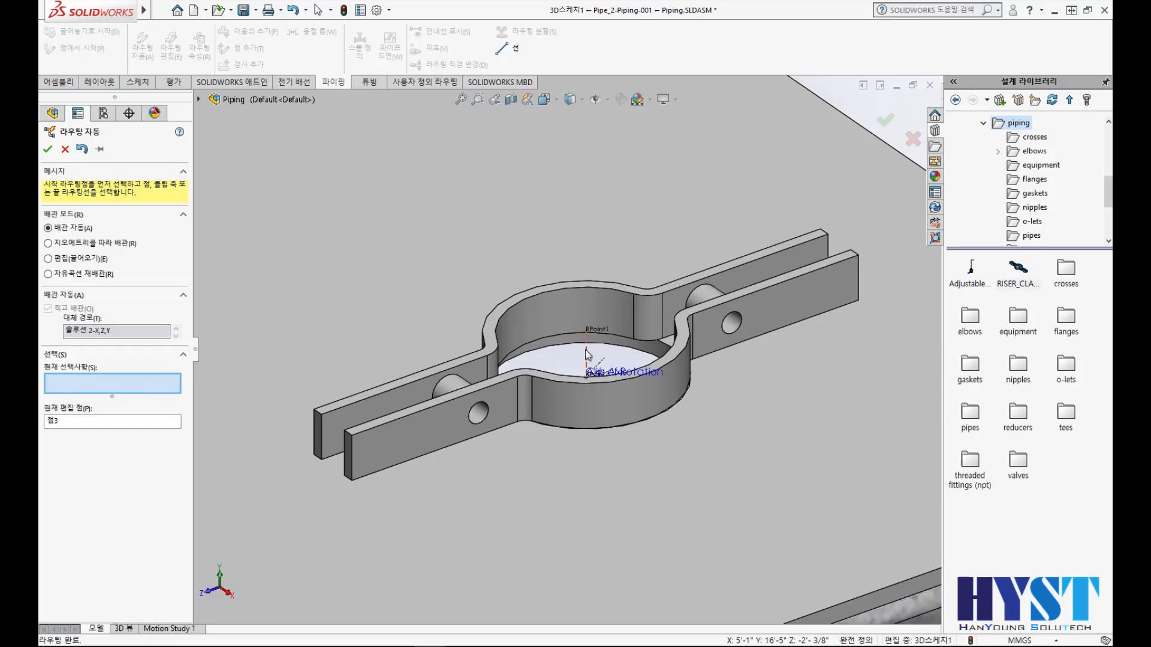
click(587, 355)
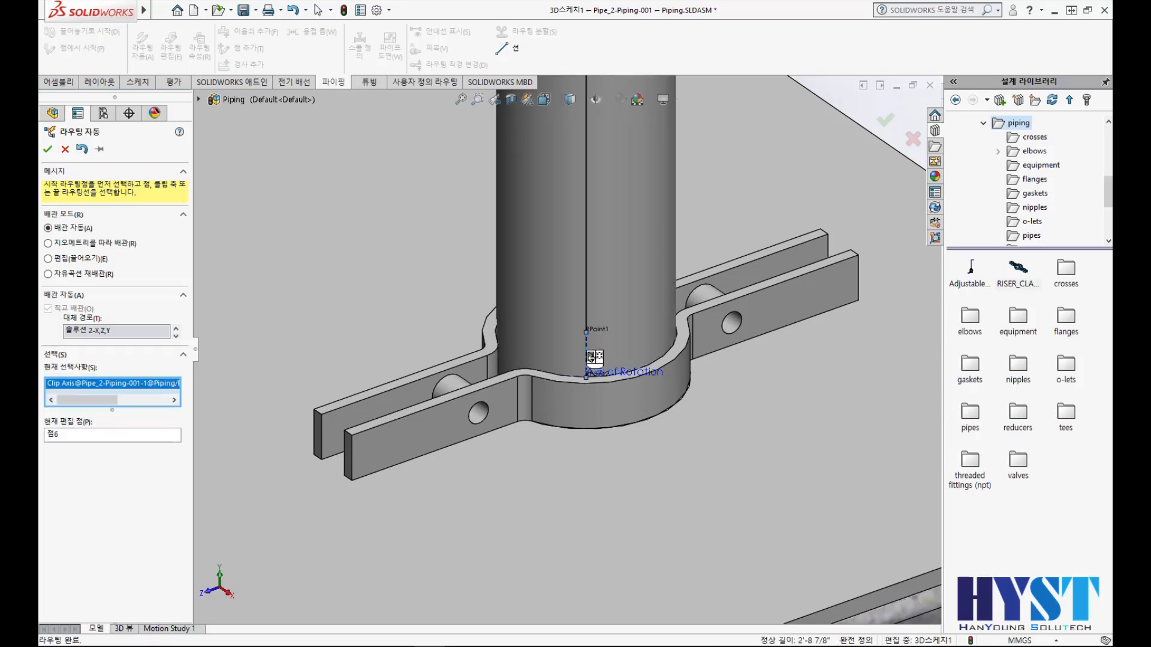
scroll(591, 357, up, 10)
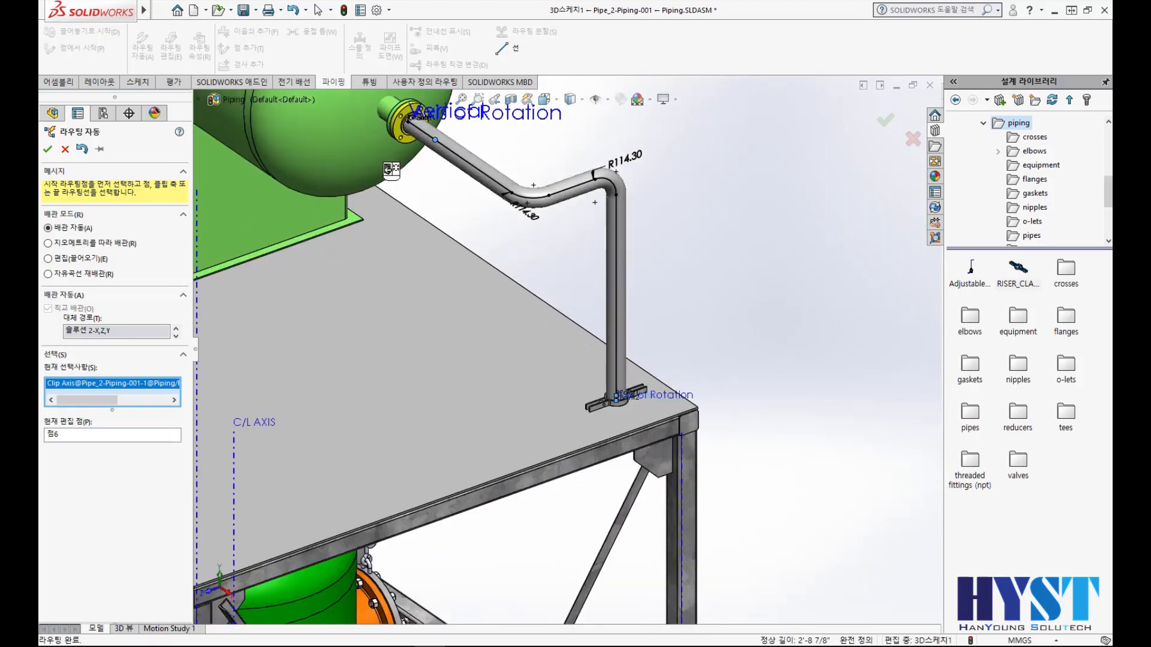
scroll(774, 209, down, 2)
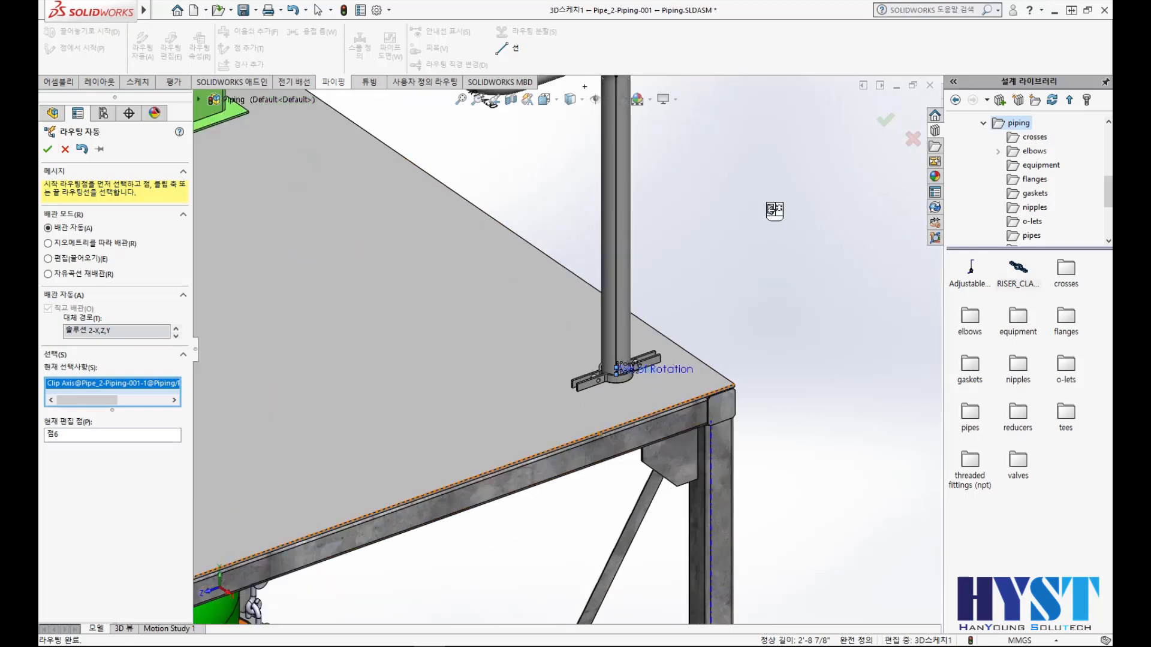
- Accept the auto-routed path and extend the pipe's end point straight down through the riser clamp to below the roof plate
click(891, 128)
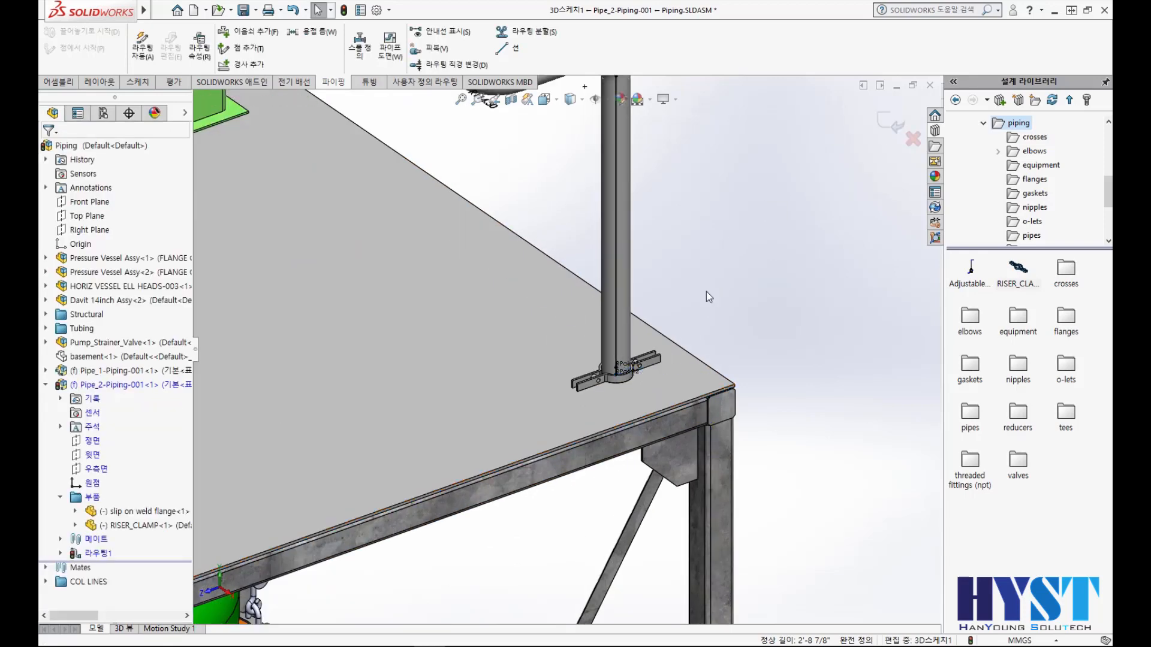
scroll(621, 358, down, 2)
scroll(621, 358, down, 2)
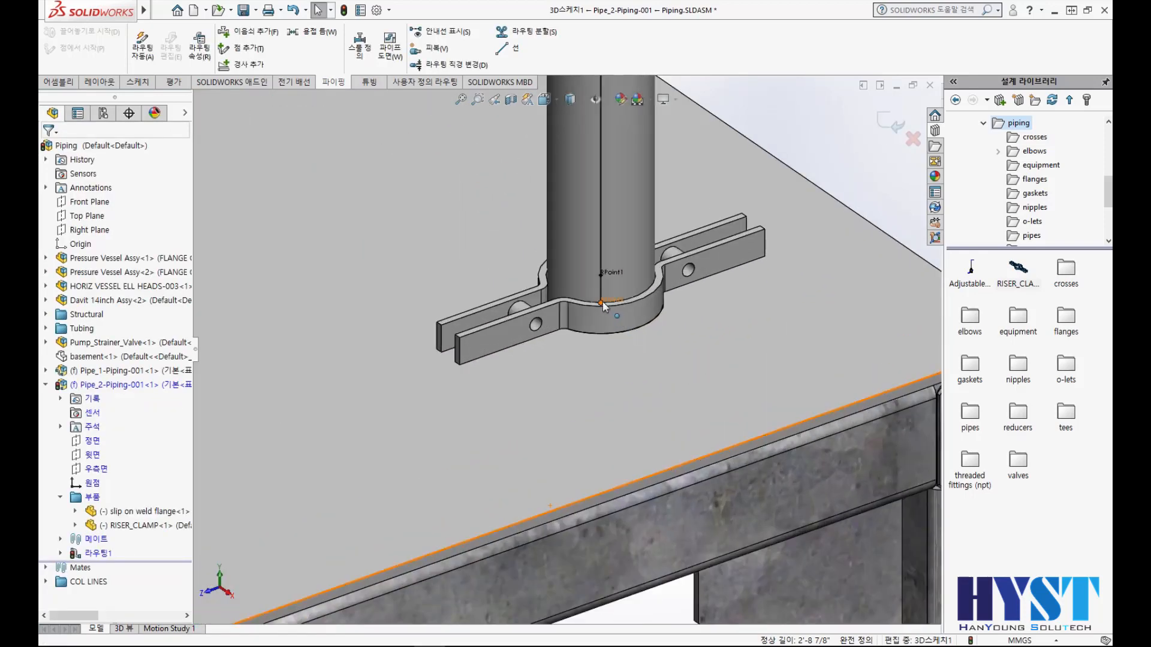
scroll(602, 302, up, 3)
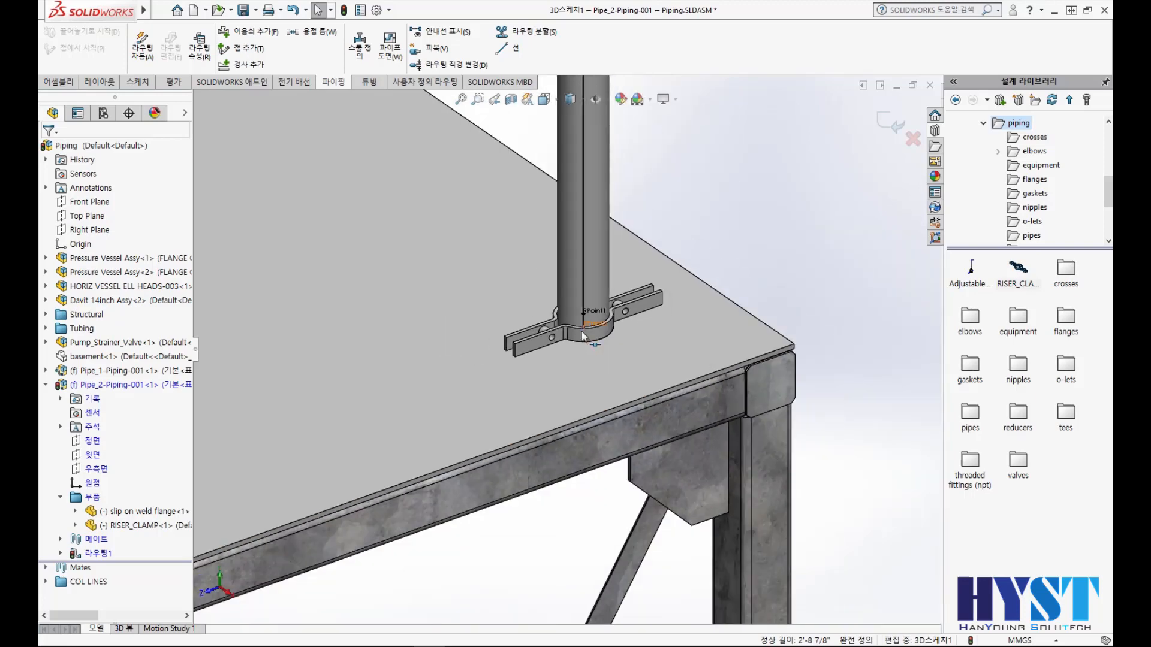
click(581, 328)
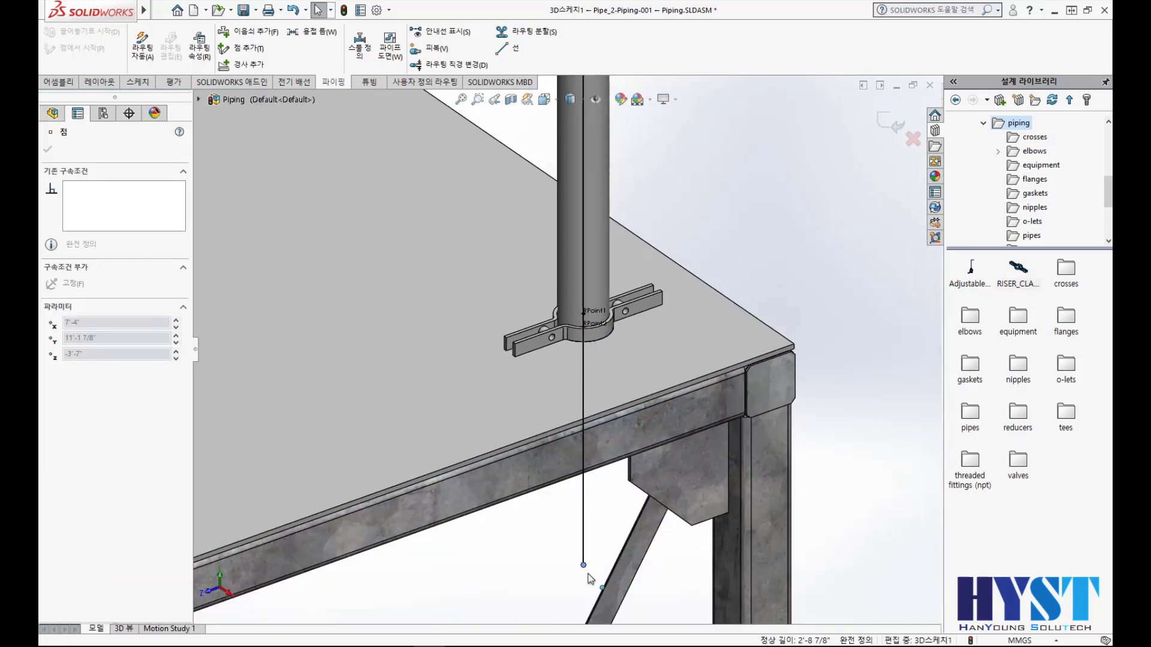
click(588, 574)
scroll(543, 443, up, 5)
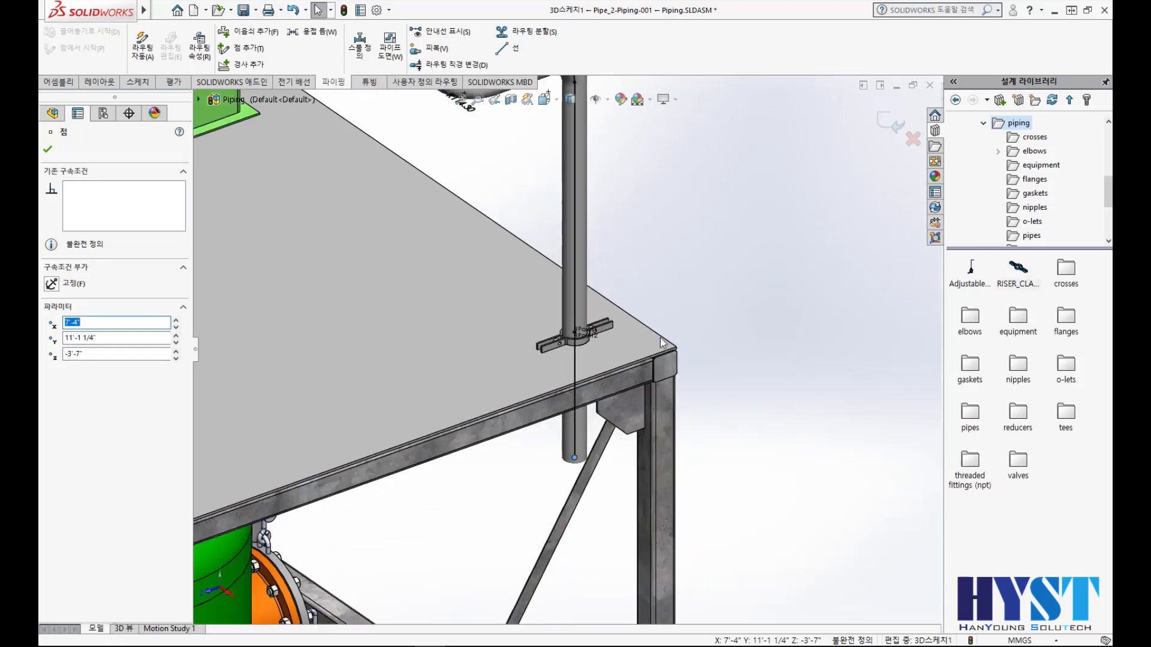
- Add one slip on weld flange from the piping flanges library to the lower side nozzle of the vertical vessel nearest the riser
scroll(312, 591, down, 2)
scroll(462, 551, up, 1)
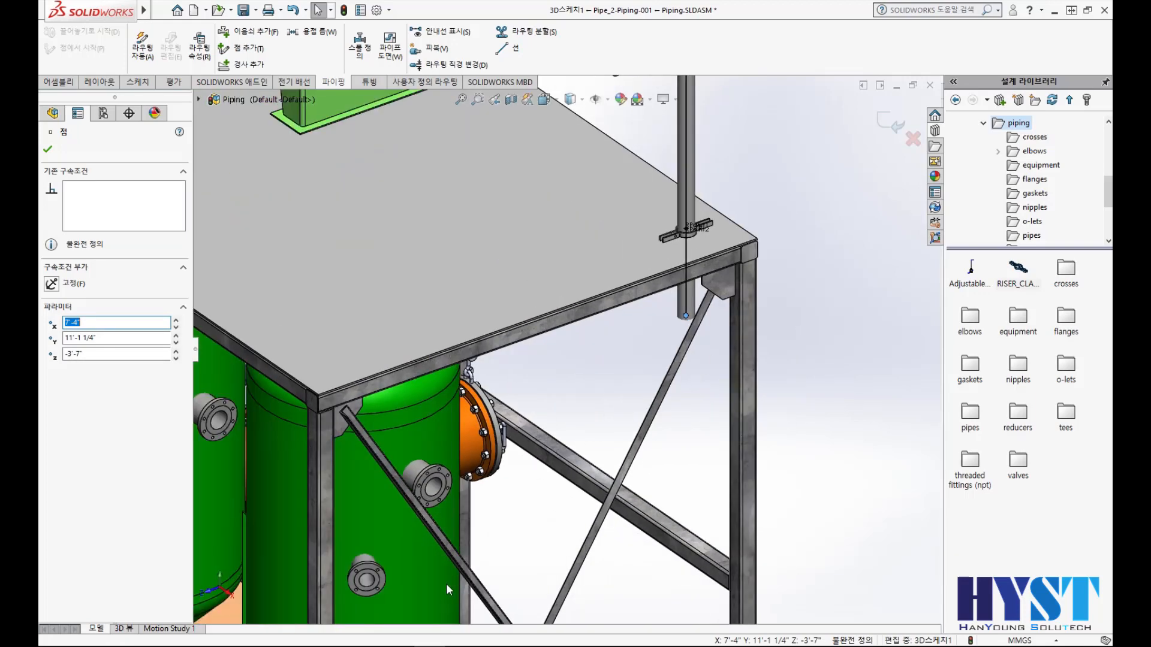
ctrl+middle_drag(505, 530, 560, 372)
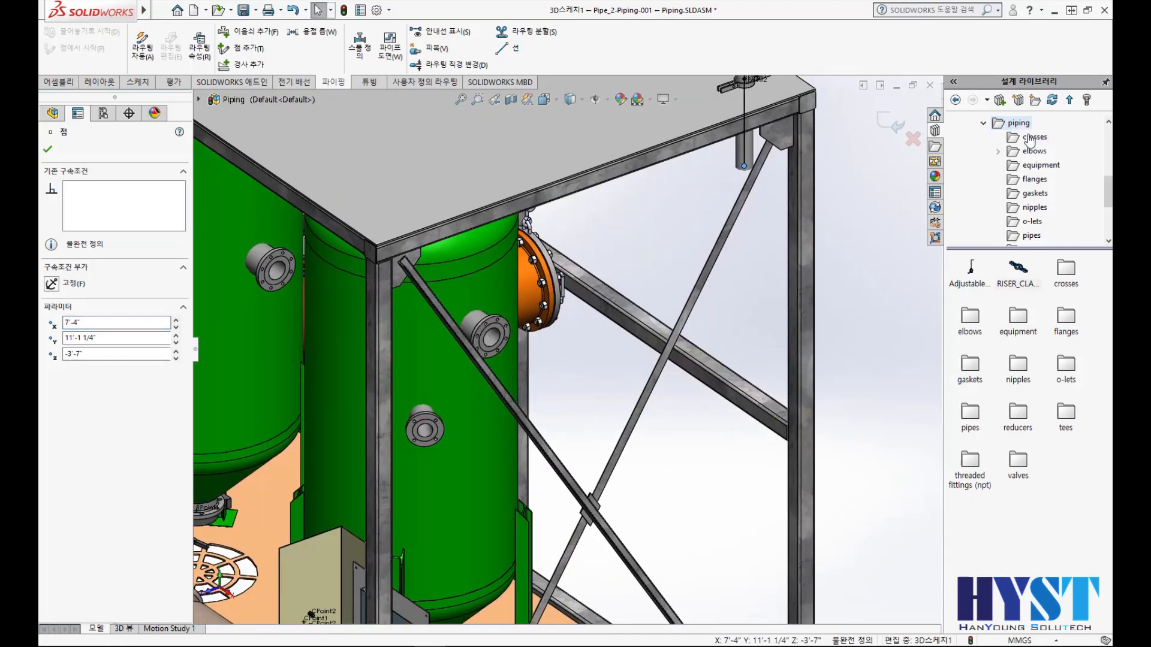
click(1033, 179)
drag(969, 267, 429, 443)
click(546, 376)
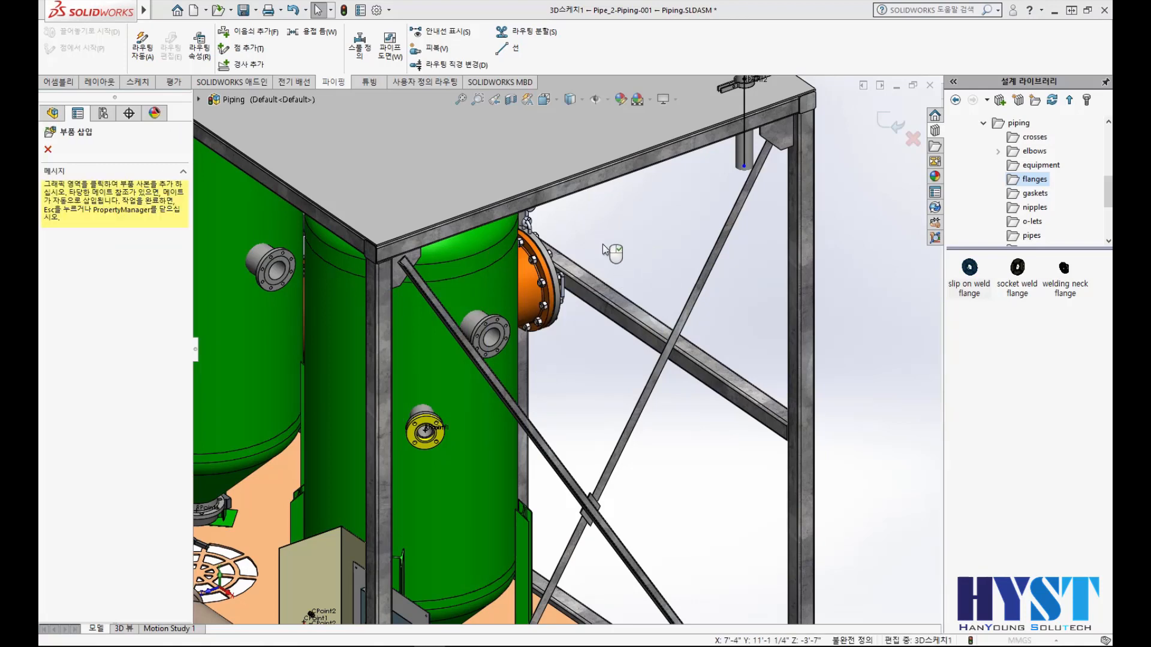
key(Escape)
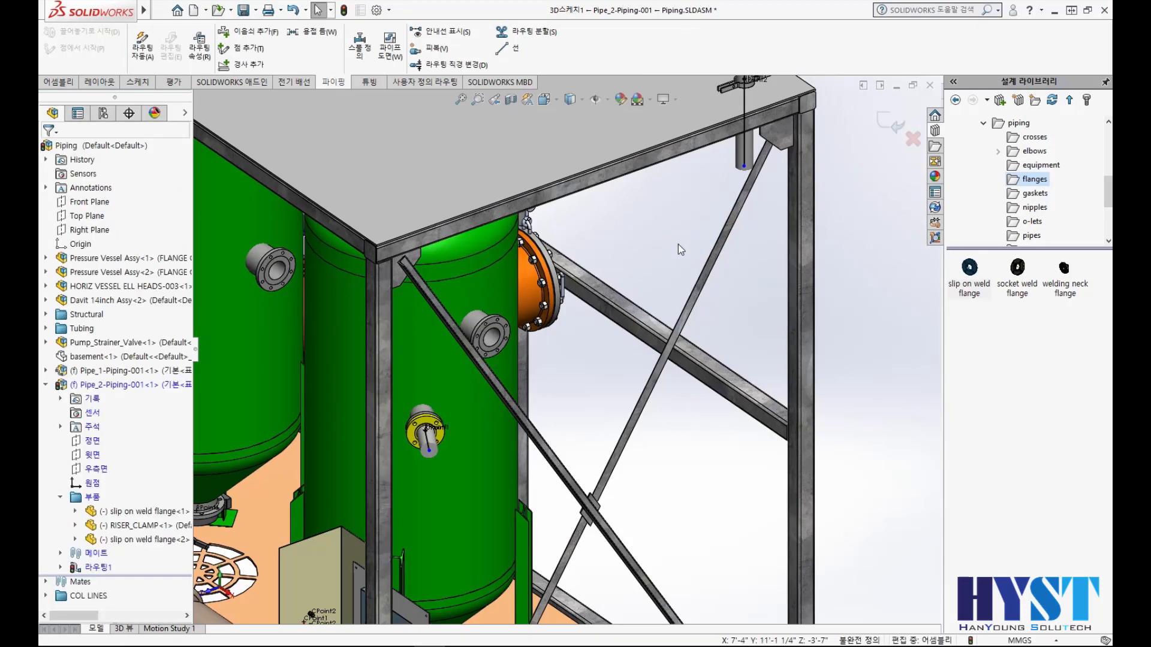
- Auto Route the pipe between the riser's lower end and the new flange's stub end using alternate path solution 6-Z,Y,X
click(142, 43)
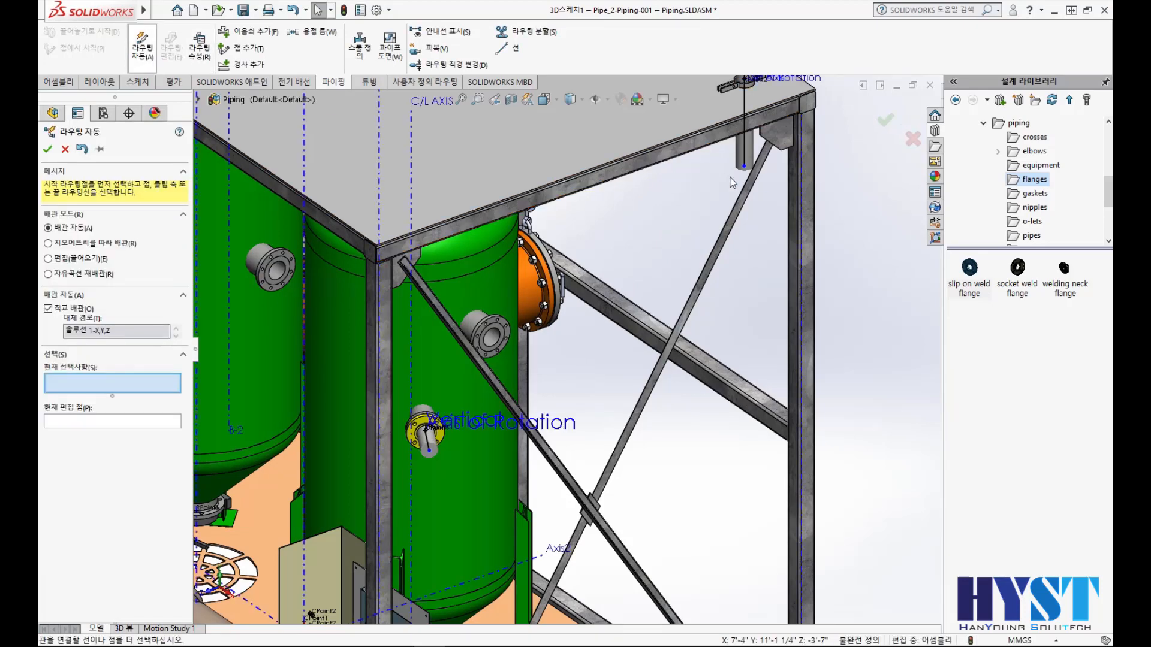
click(430, 450)
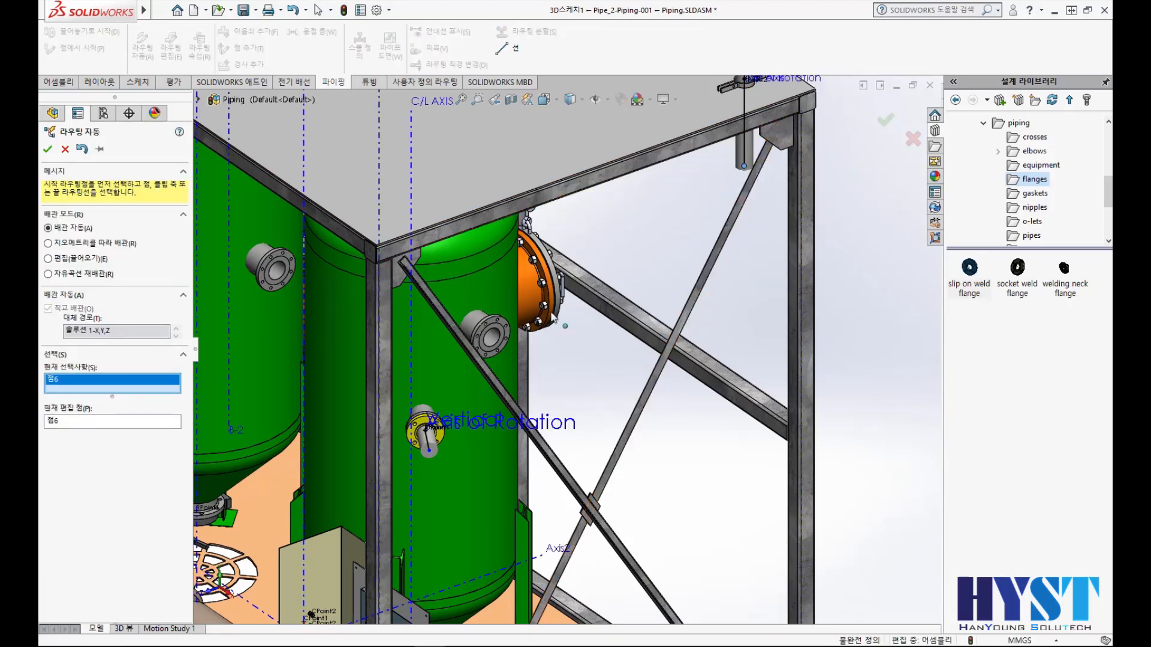
click(433, 453)
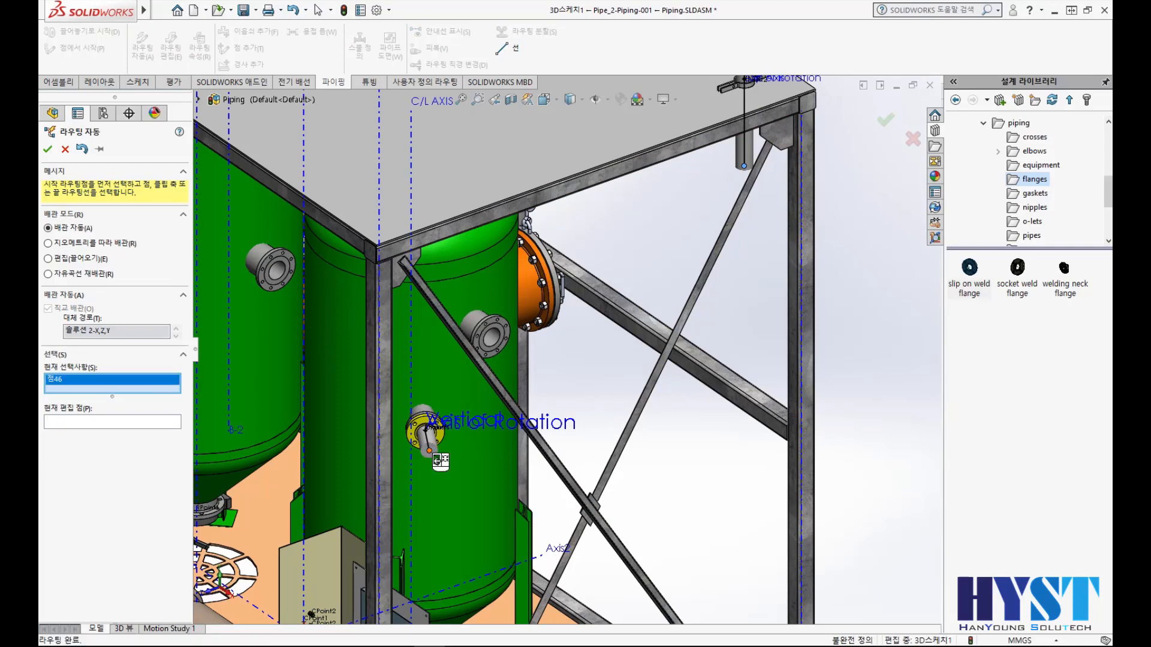
click(177, 334)
click(177, 333)
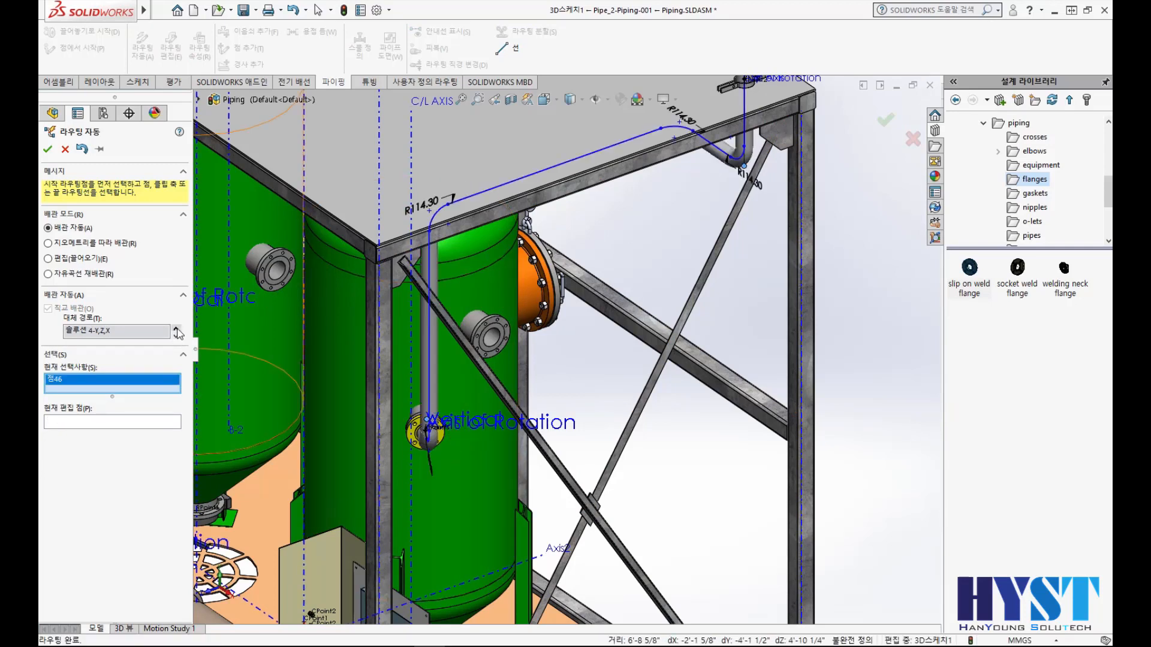
click(178, 333)
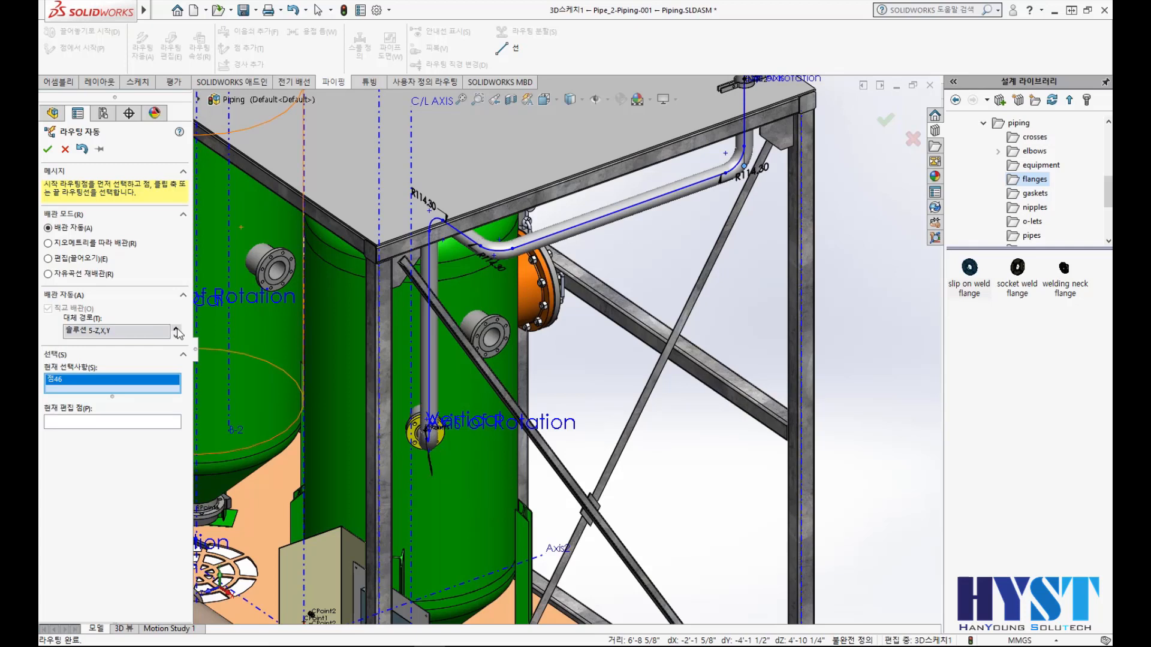
click(177, 333)
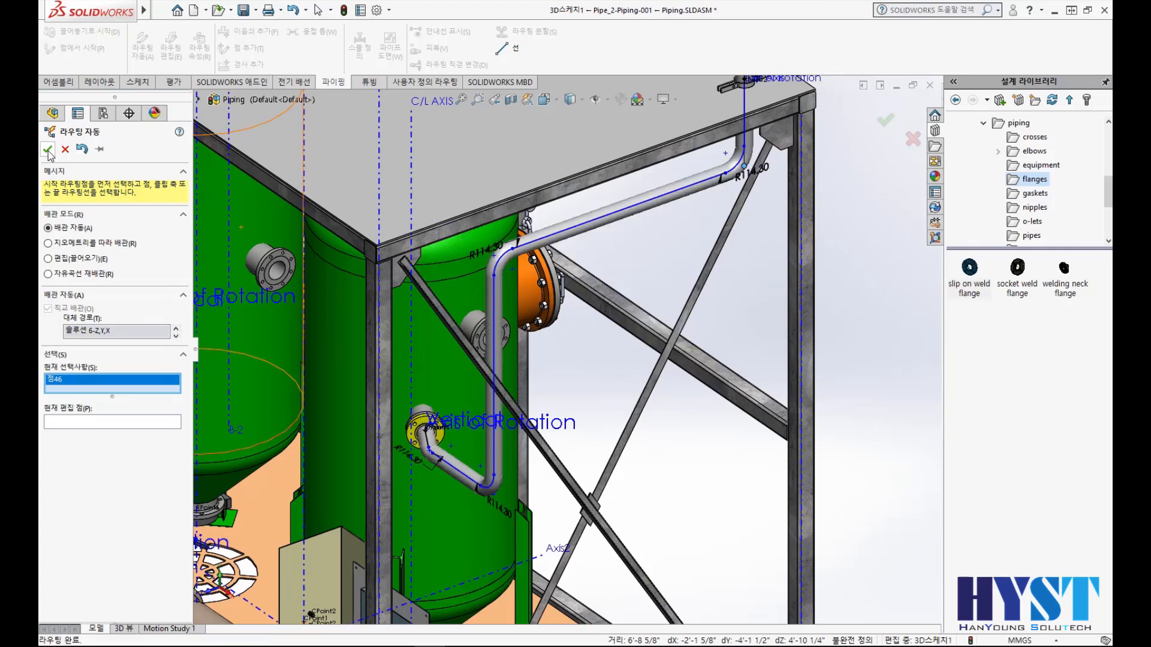
right_click(609, 249)
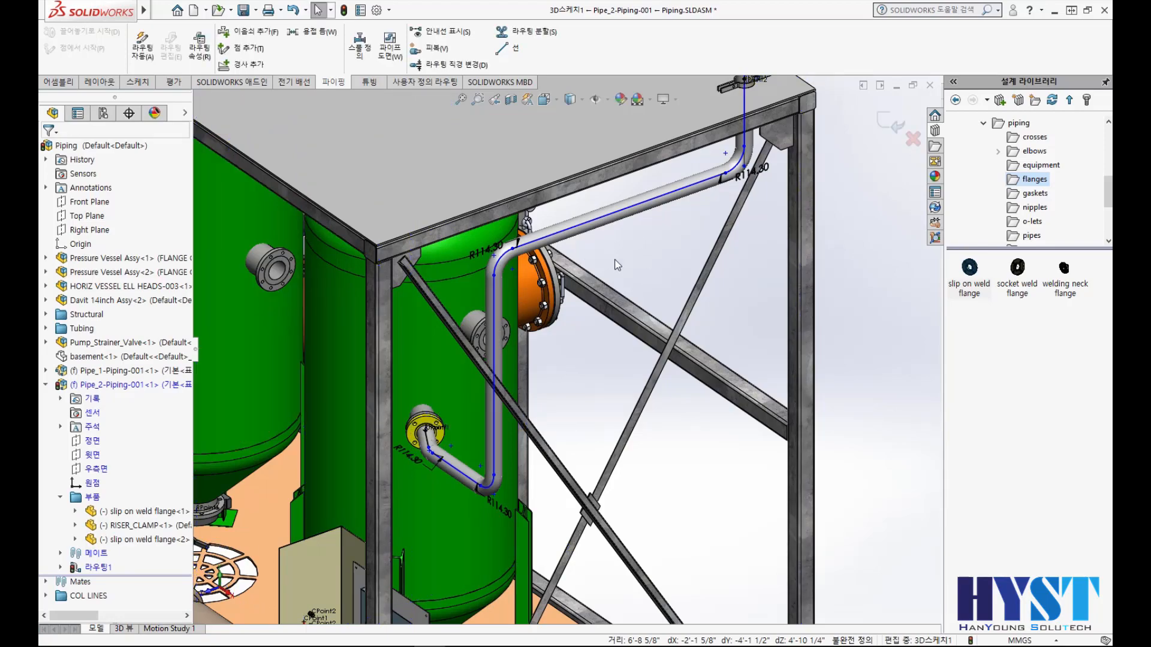
- Dimension the horizontal pipe run under the roof at 150 mm from the underside of the roof frame beam
middle_drag(617, 264, 619, 126)
scroll(605, 267, down, 2)
scroll(573, 172, down, 2)
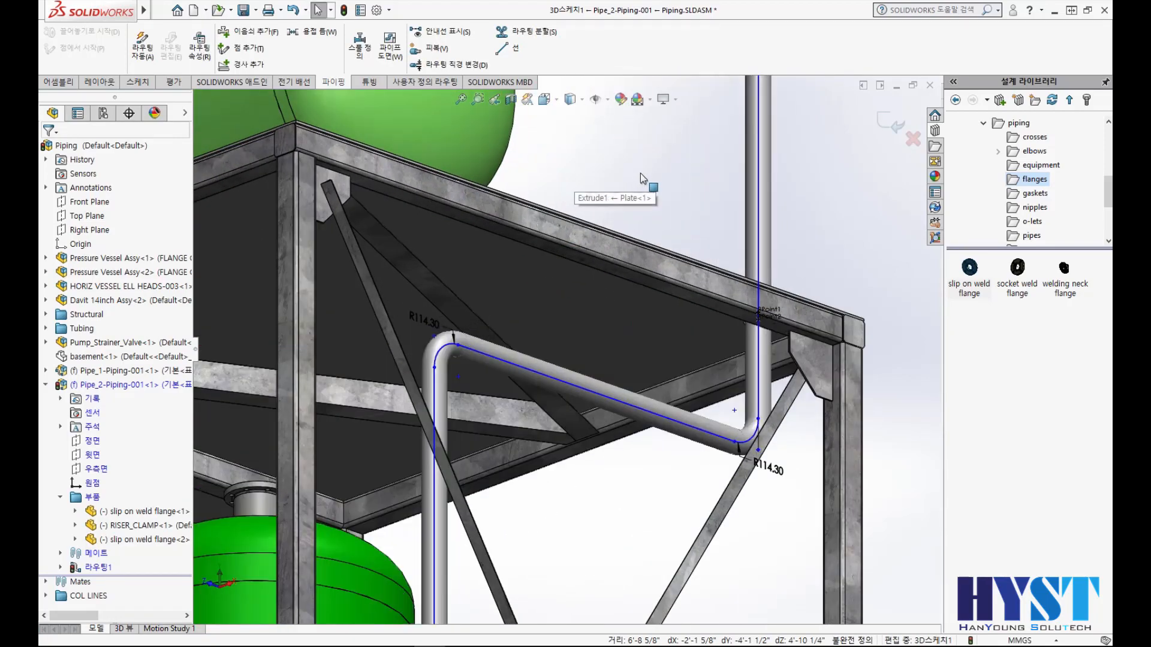
right_click(645, 150)
click(752, 132)
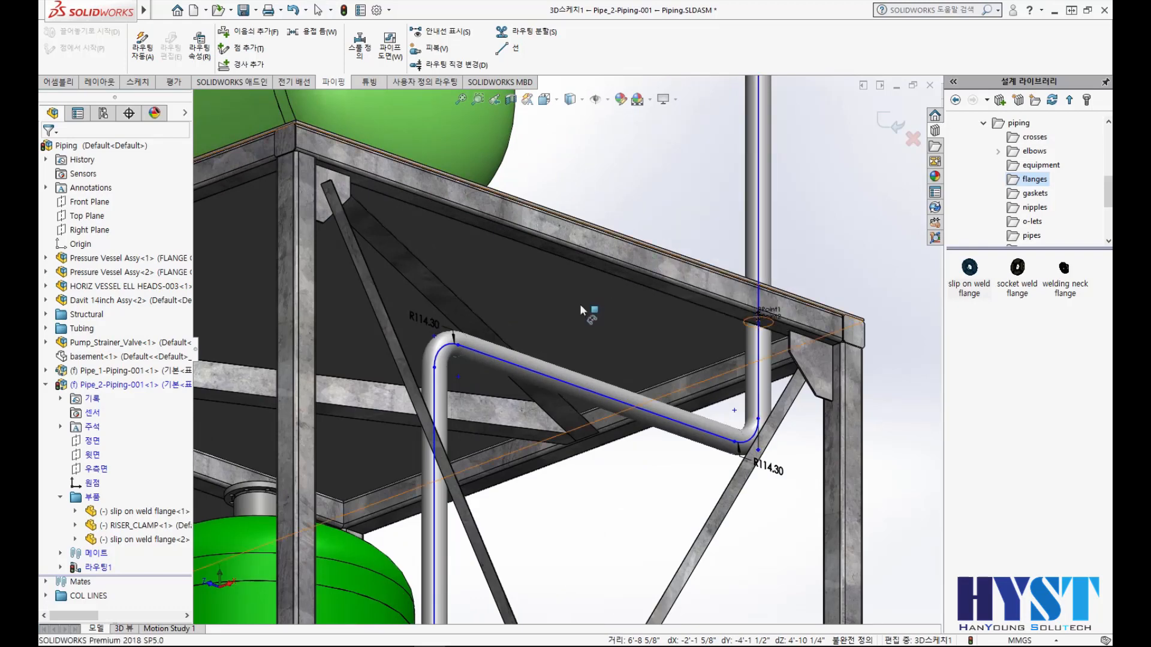
mouse_move(572, 373)
mouse_down()
mouse_move(577, 389)
mouse_move(593, 262)
mouse_up()
click(590, 258)
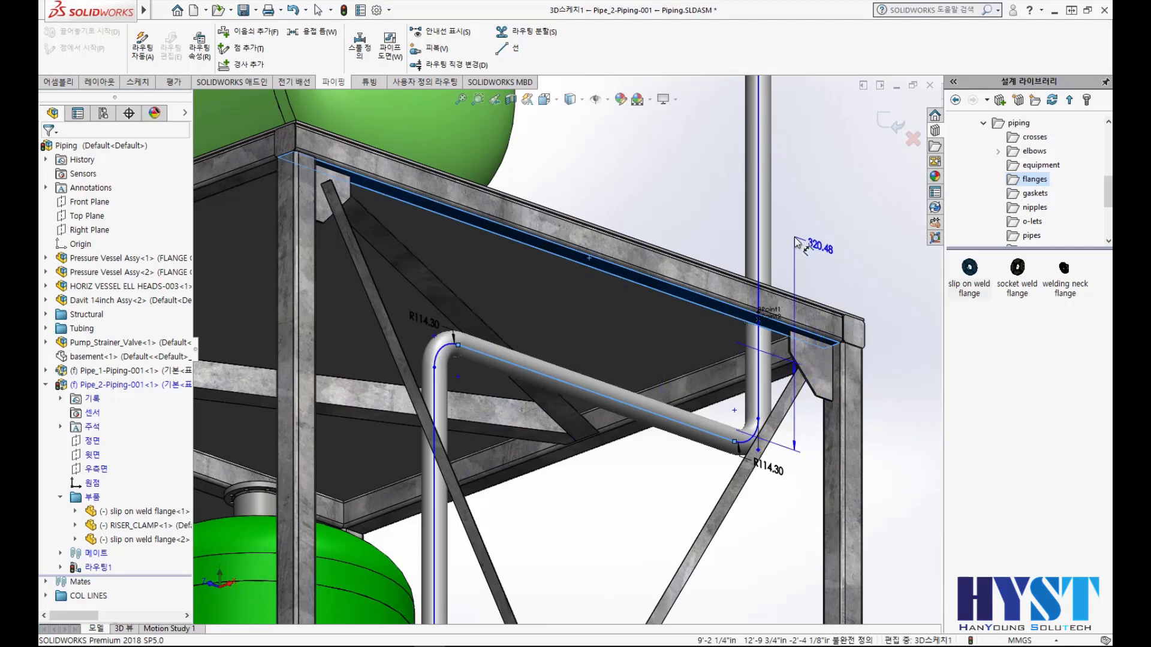
click(798, 244)
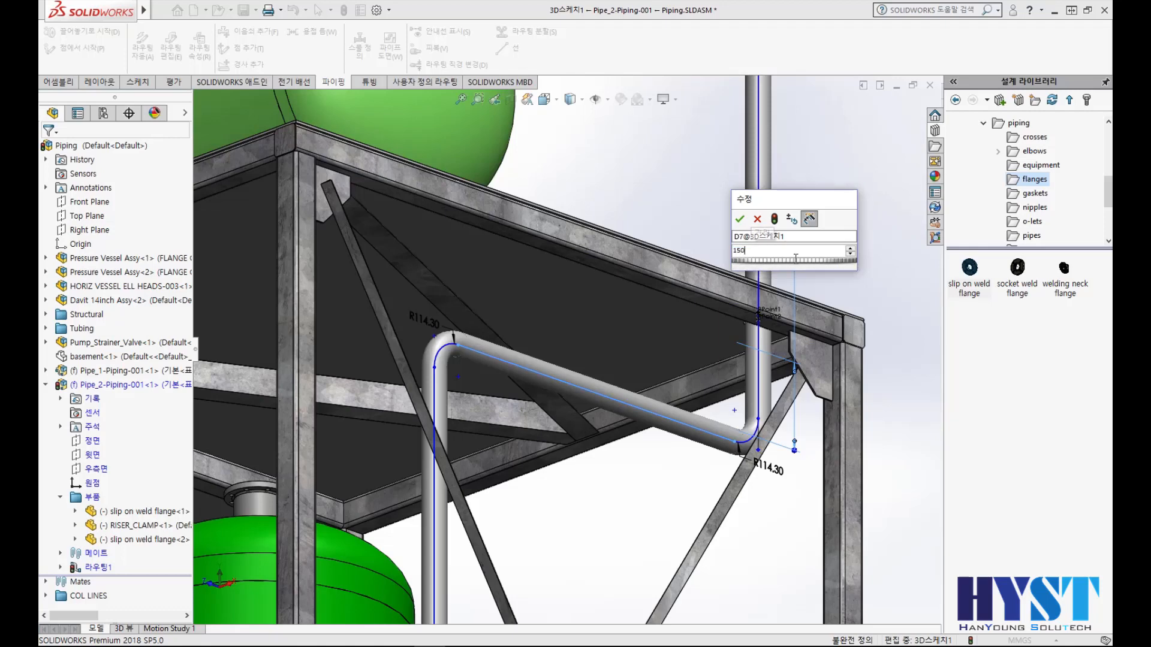
key(Return)
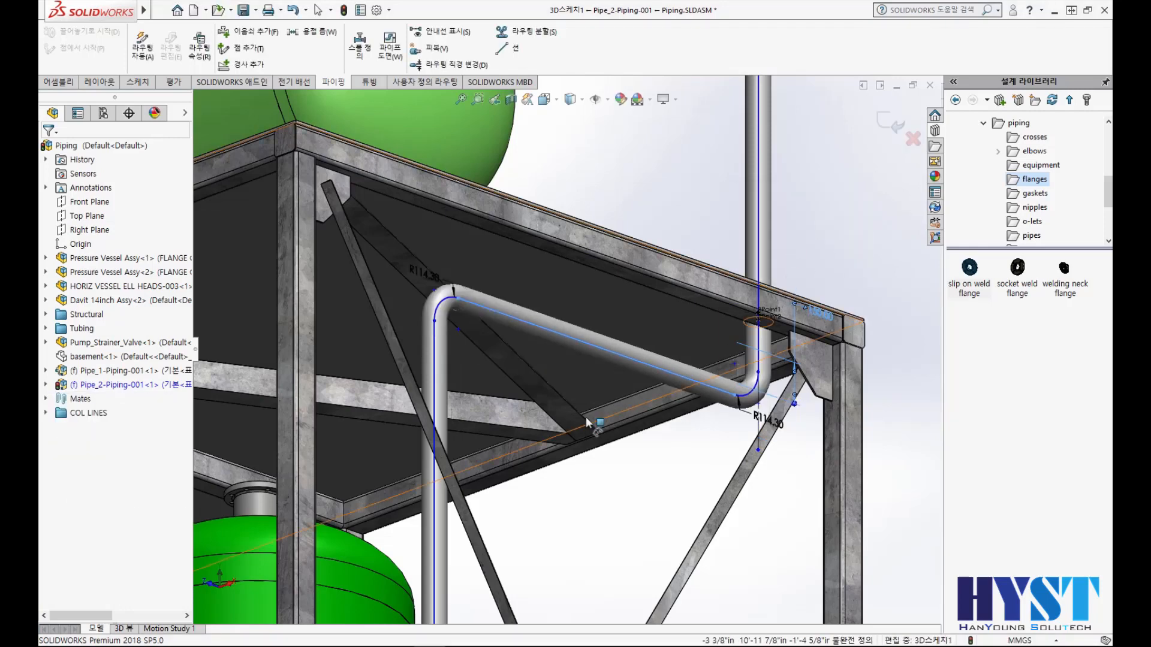
- Dimension the vertical pipe run beside the vessel at 700 mm from the face of the corner frame column
scroll(482, 502, up, 4)
middle_drag(492, 450, 414, 490)
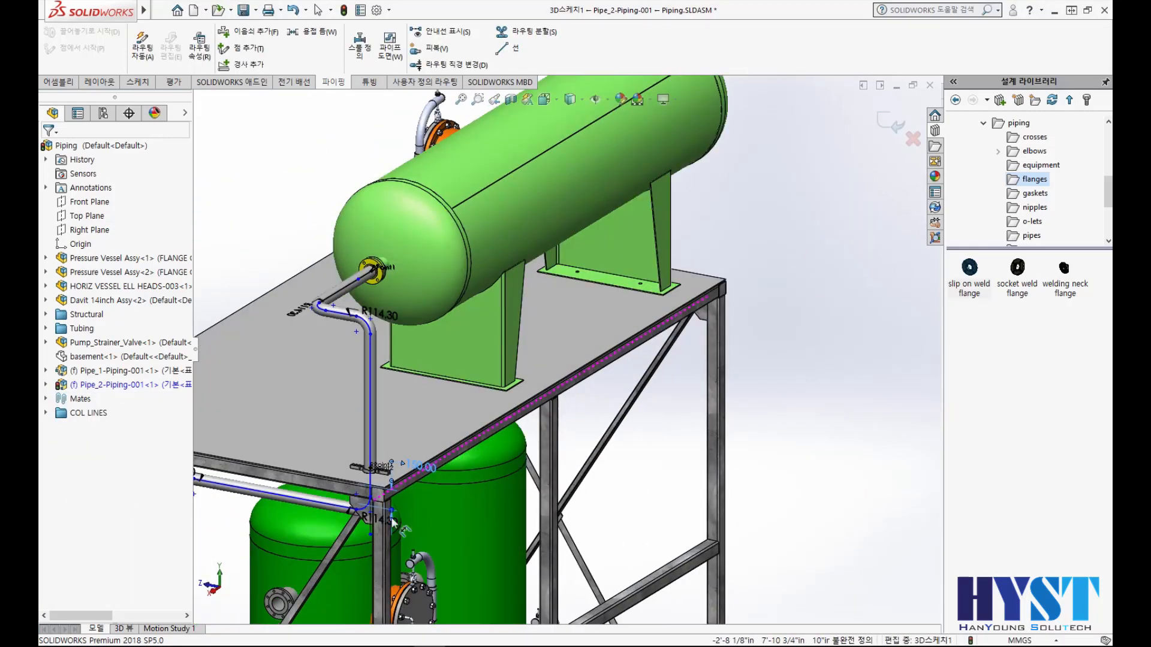
scroll(414, 489, up, 2)
ctrl+middle_drag(426, 448, 534, 430)
scroll(410, 490, down, 6)
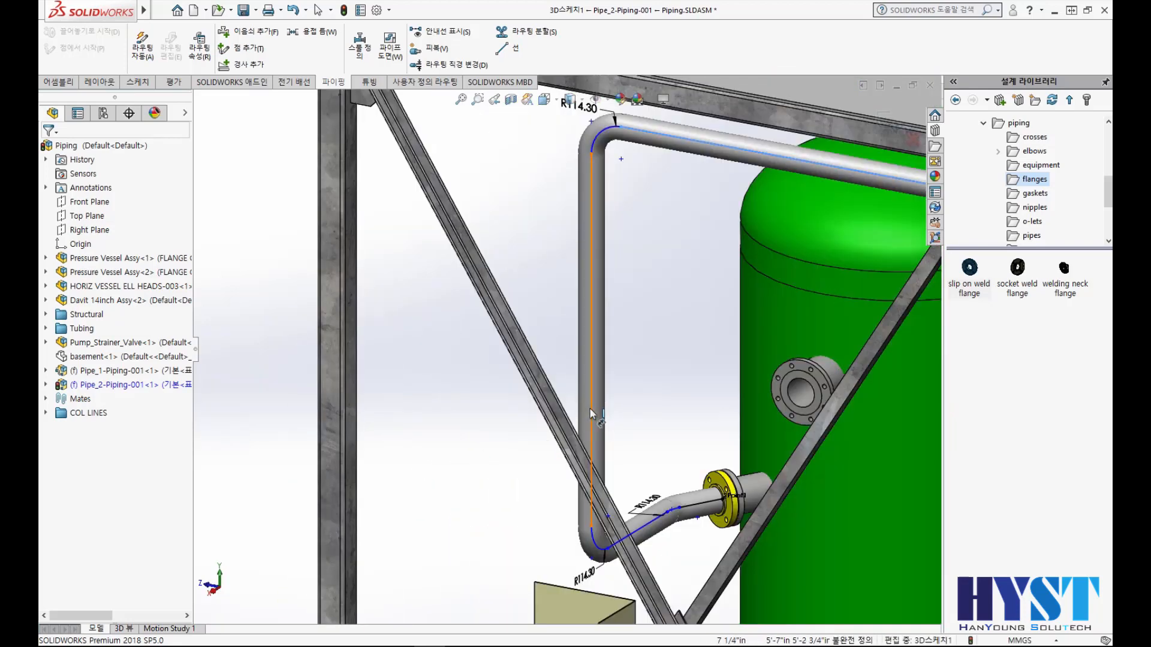
mouse_move(589, 408)
mouse_down()
mouse_move(483, 352)
mouse_move(354, 350)
mouse_up()
click(352, 349)
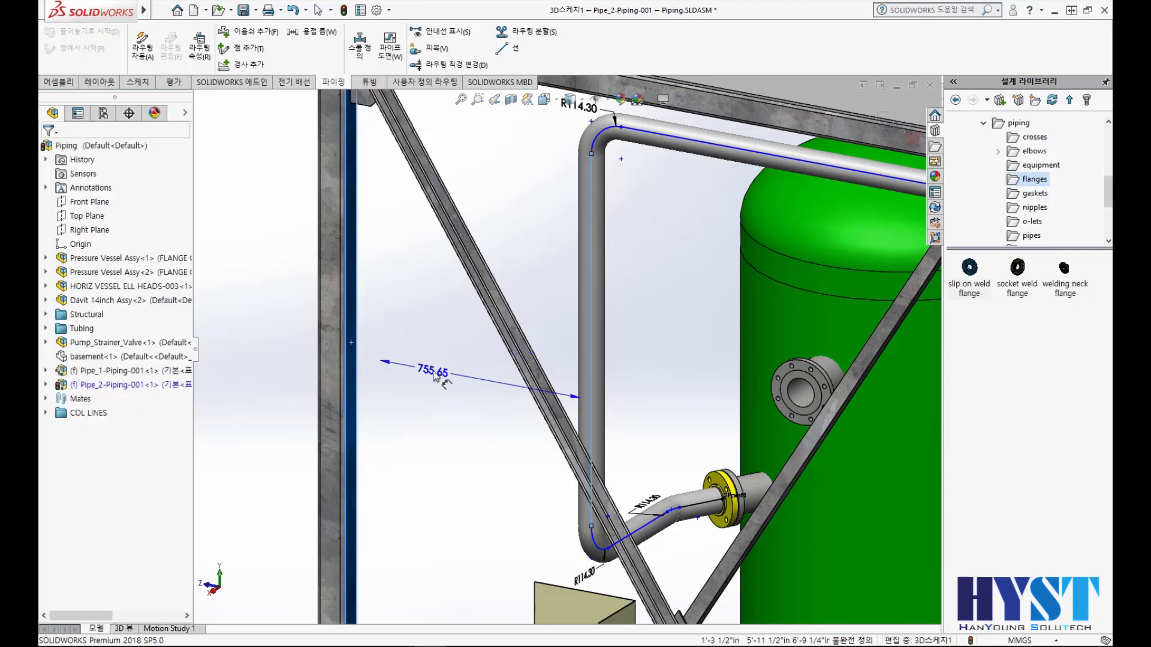
click(436, 376)
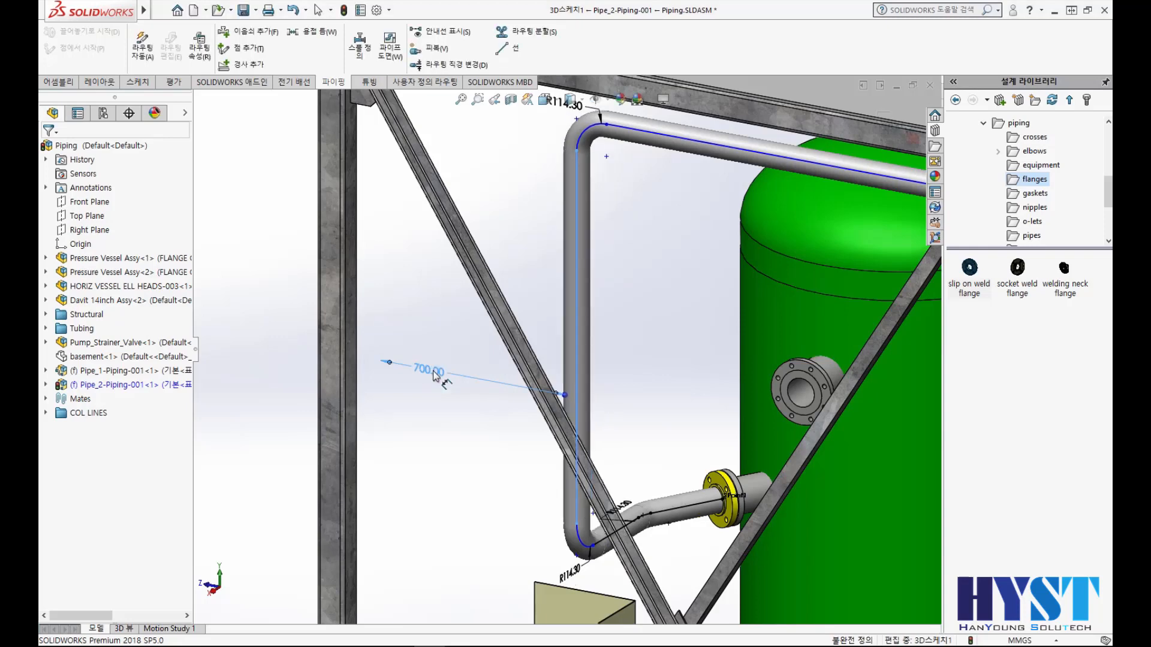
- Finish the route sketch, making the 30-degree corner near the vessel flange a formed bend, and return to the main assembly
scroll(554, 353, up, 3)
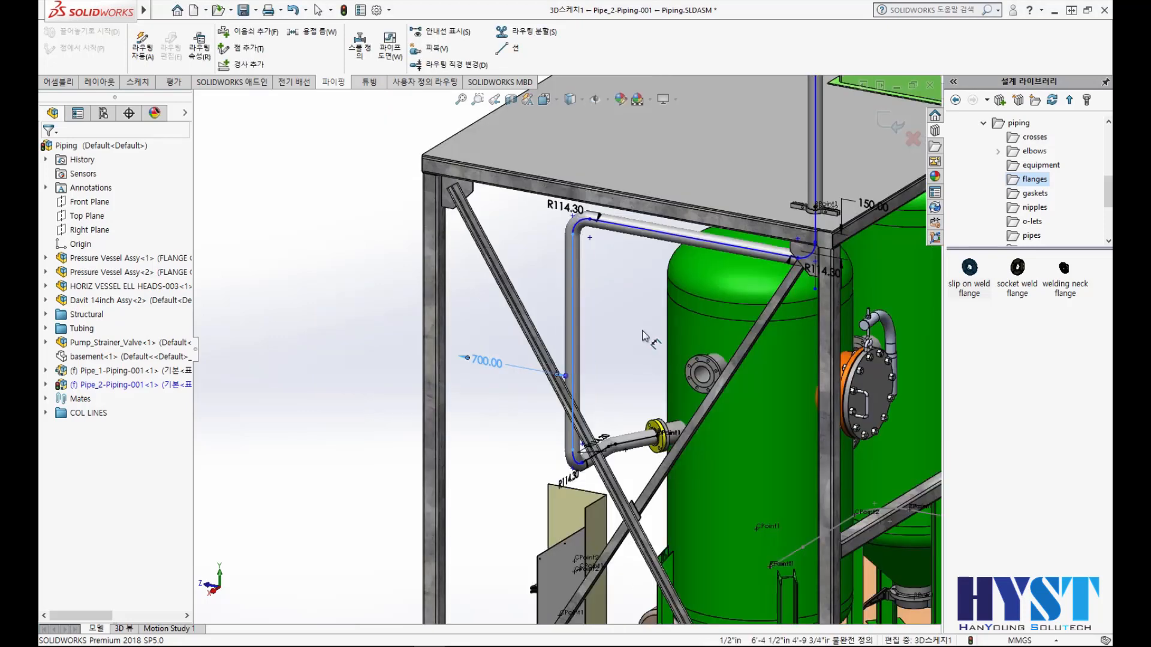
scroll(660, 339, up, 2)
scroll(670, 428, up, 2)
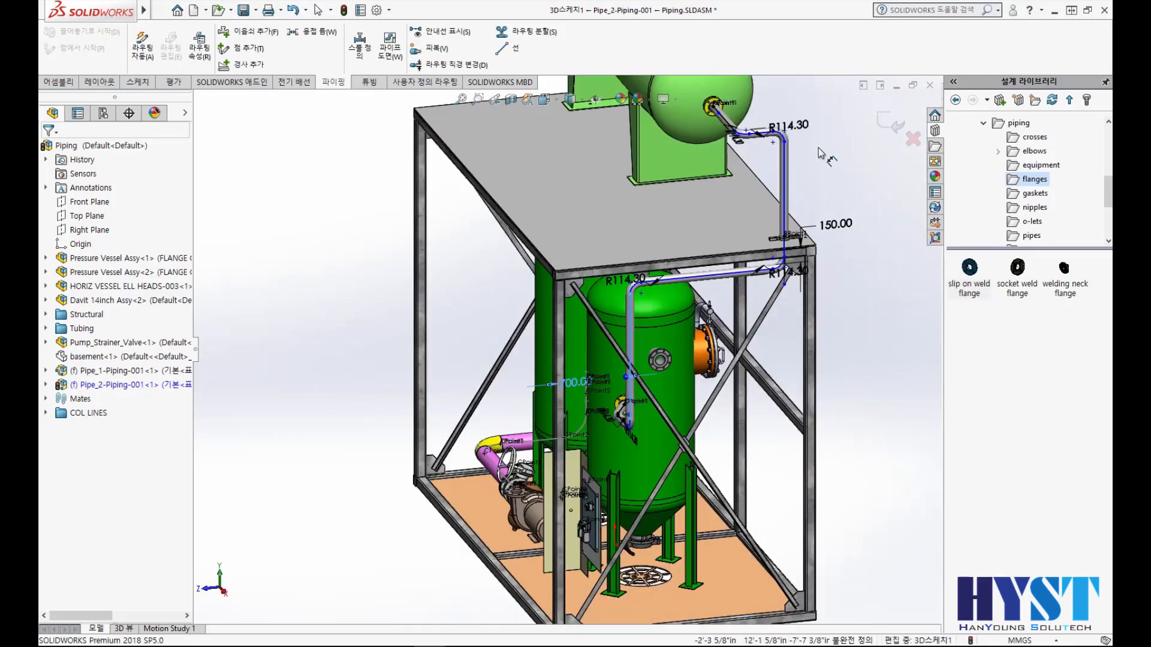
scroll(857, 111, down, 2)
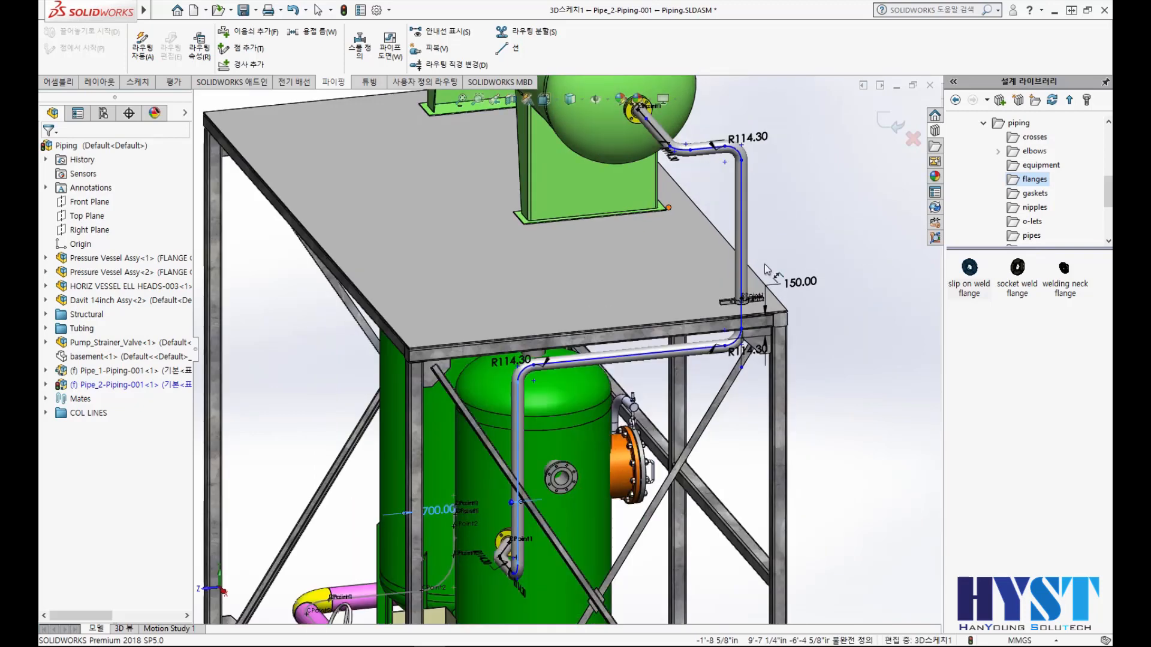
click(897, 125)
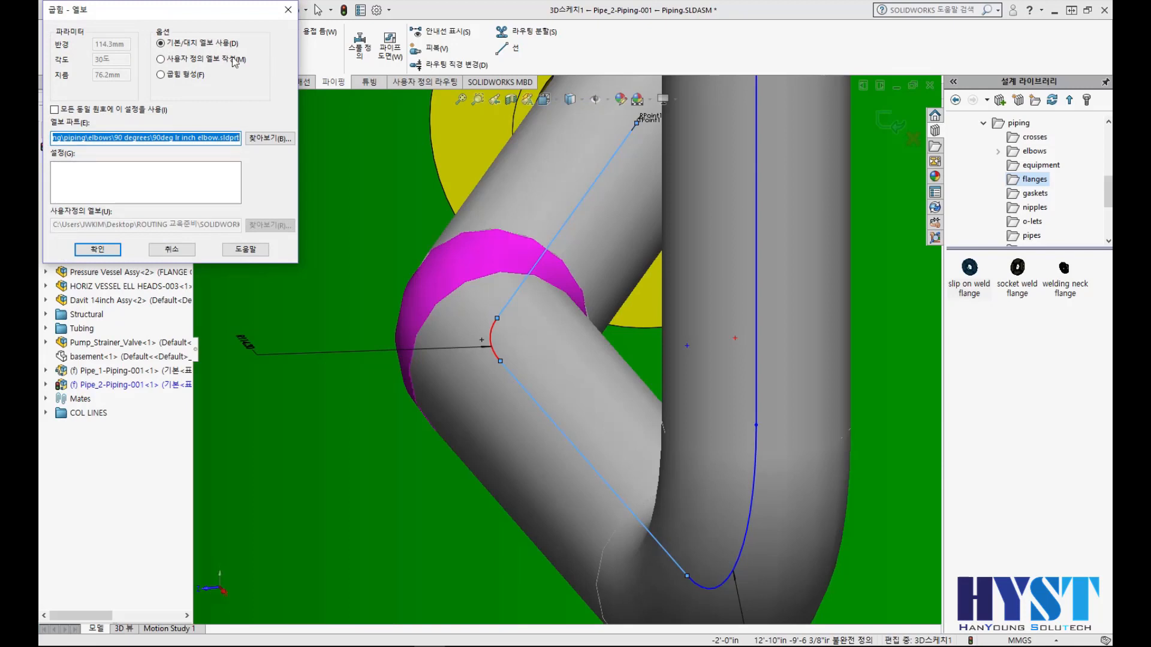
click(161, 75)
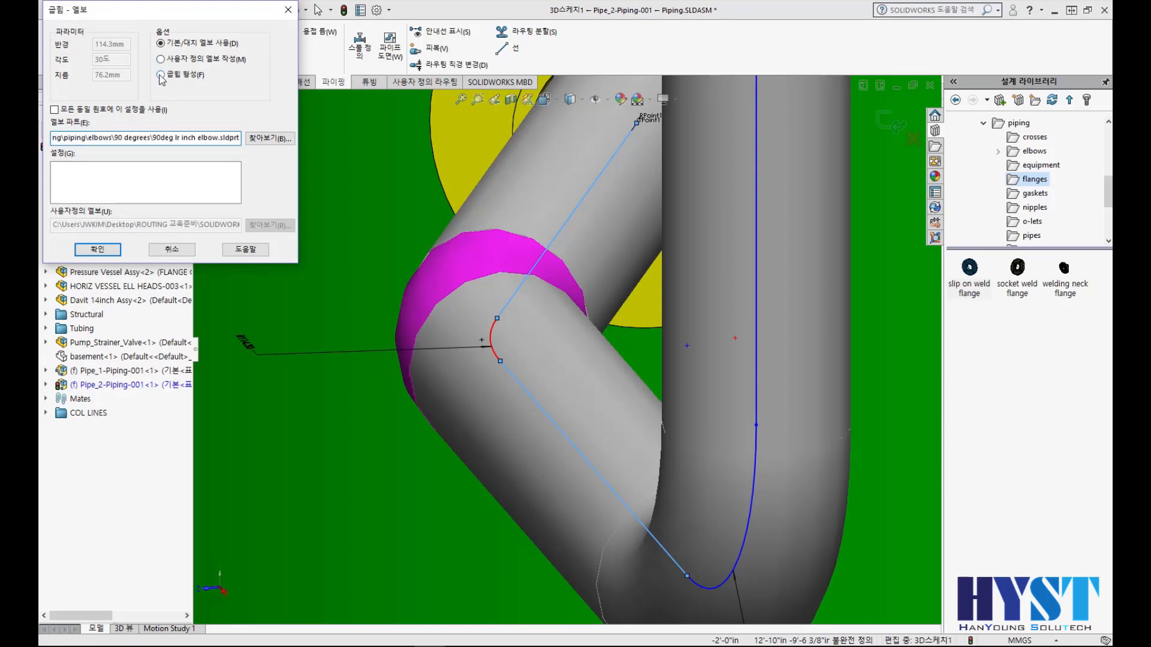
click(98, 249)
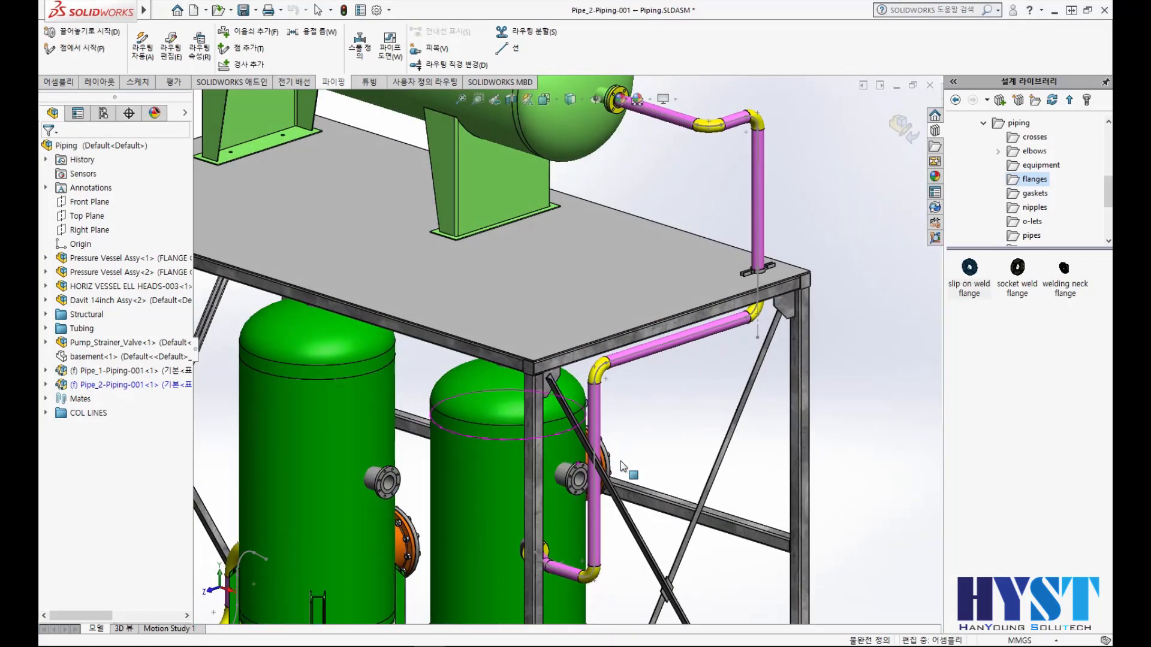
click(901, 127)
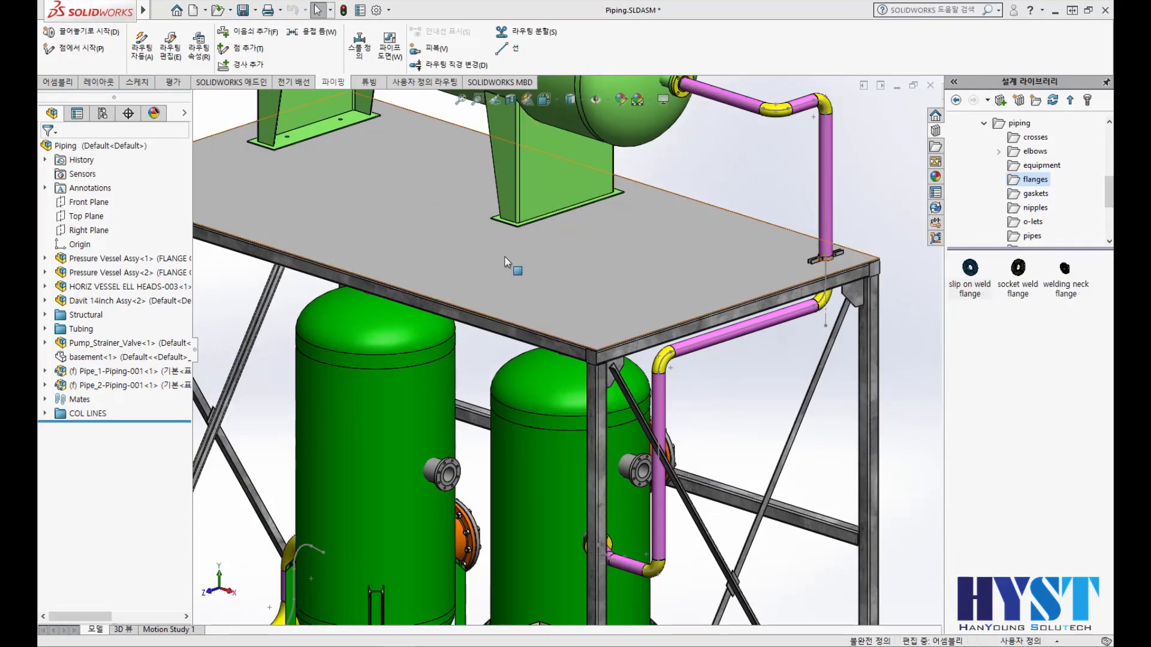
- Hide all components in the Structural folder and the HORIZ VESSEL ELL HEADS-003 assembly
scroll(511, 264, up, 5)
mouse_move(486, 318)
middle_down()
mouse_move(528, 336)
mouse_move(618, 349)
mouse_move(490, 335)
middle_up()
scroll(490, 336, down, 1)
right_click(88, 317)
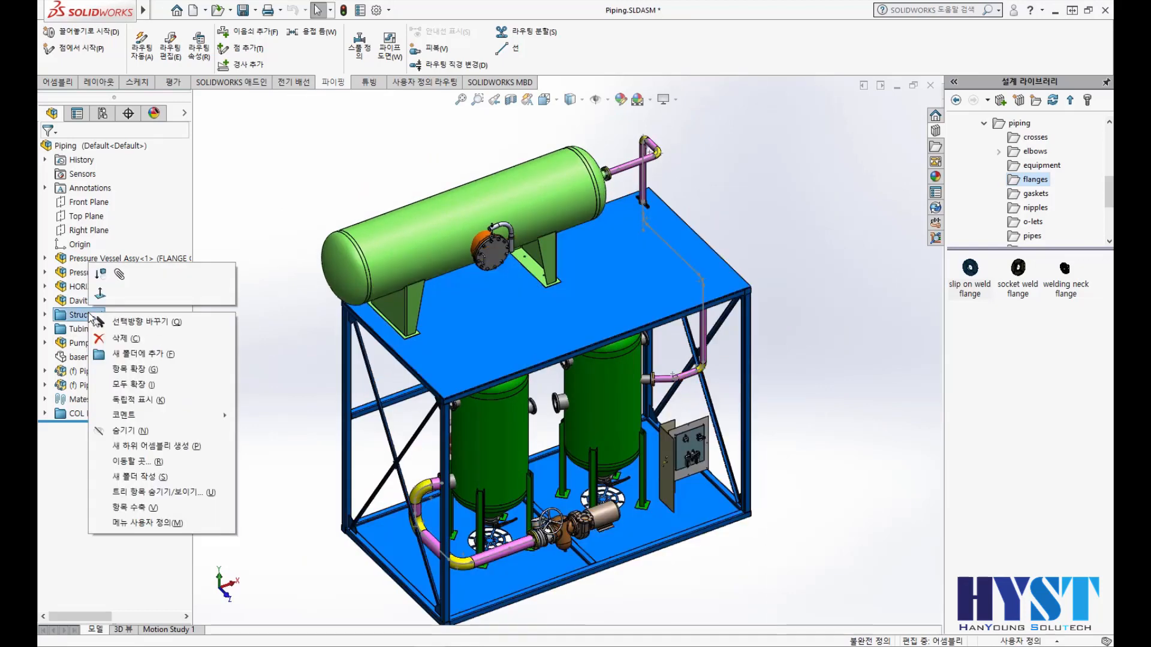
click(123, 428)
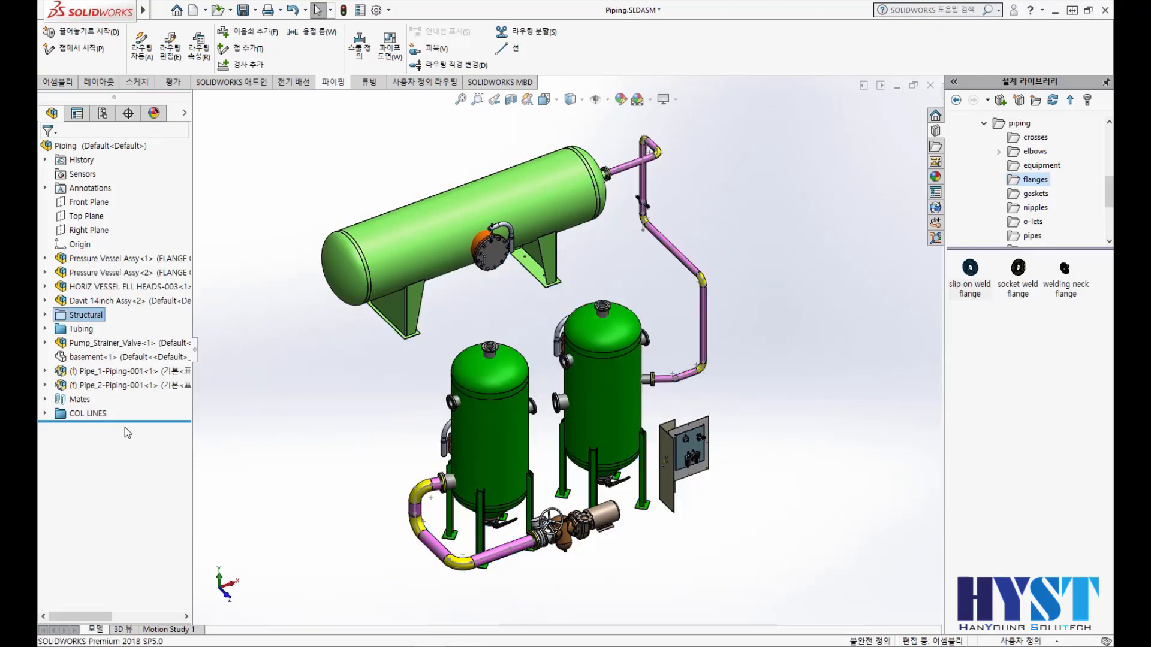
click(124, 287)
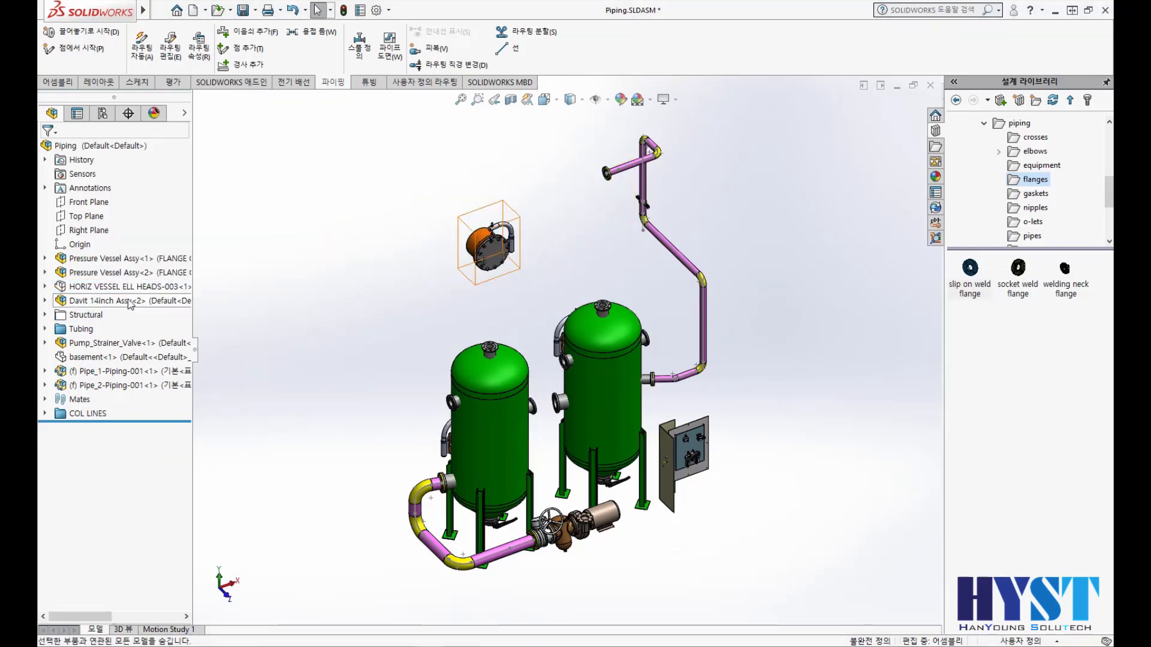
- Hide the Davit 14inch Assy component floating above the vessels
right_click(119, 300)
click(218, 166)
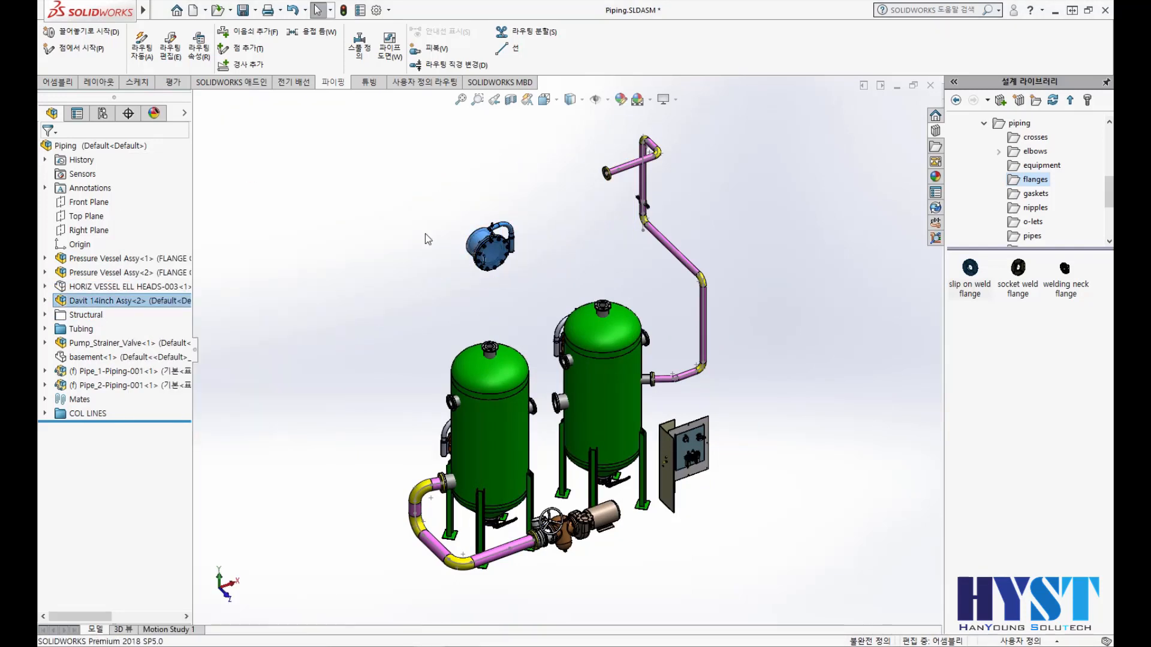
- Start a new pipe route by placing a Slip On Flange 150-NPS4 on the right-hand vessel's upper nozzle facing the other vessel
key(ctrl+5)
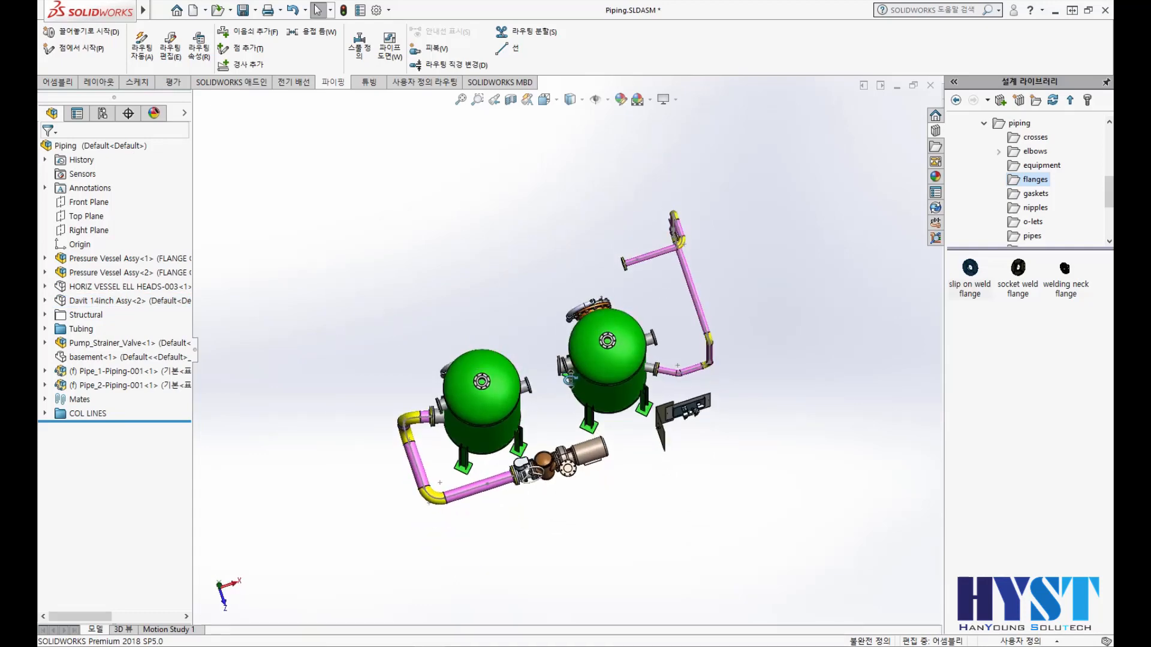
scroll(529, 361, down, 3)
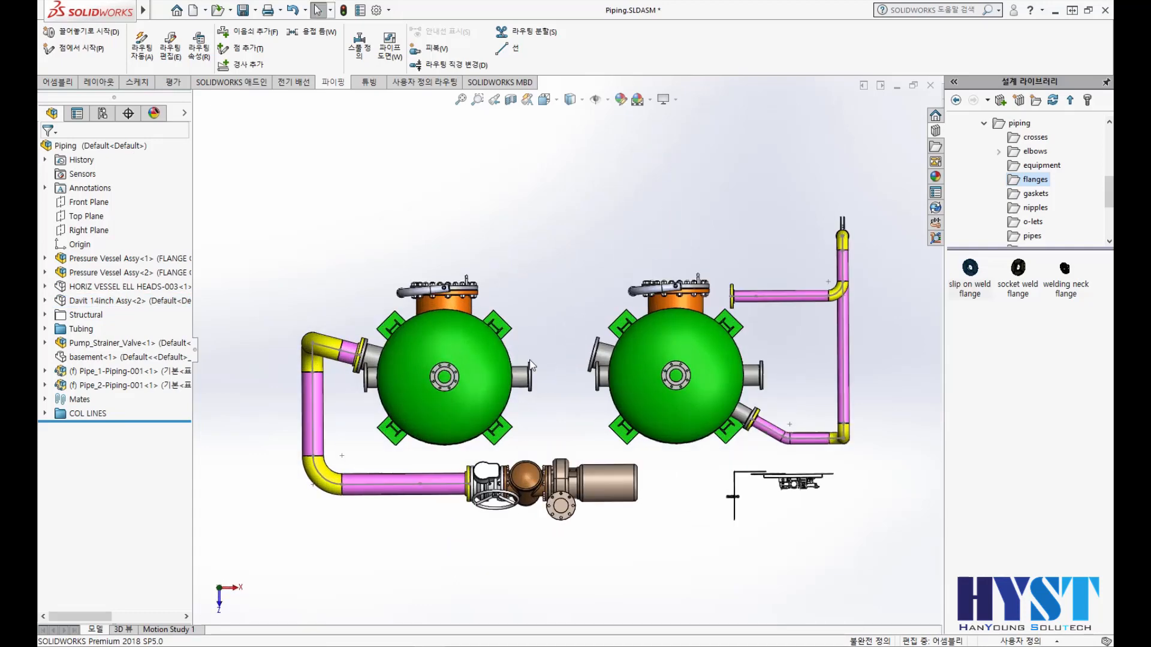
middle_drag(635, 414, 680, 292)
scroll(520, 440, down, 2)
scroll(520, 439, down, 1)
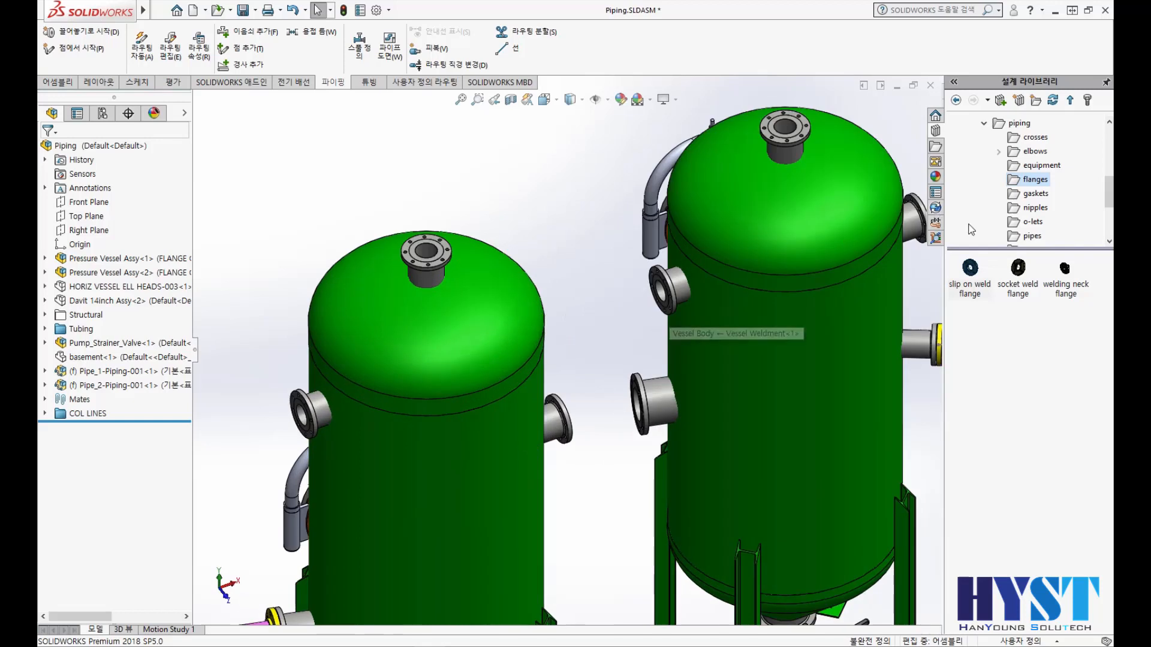
drag(971, 270, 865, 331)
drag(653, 285, 658, 288)
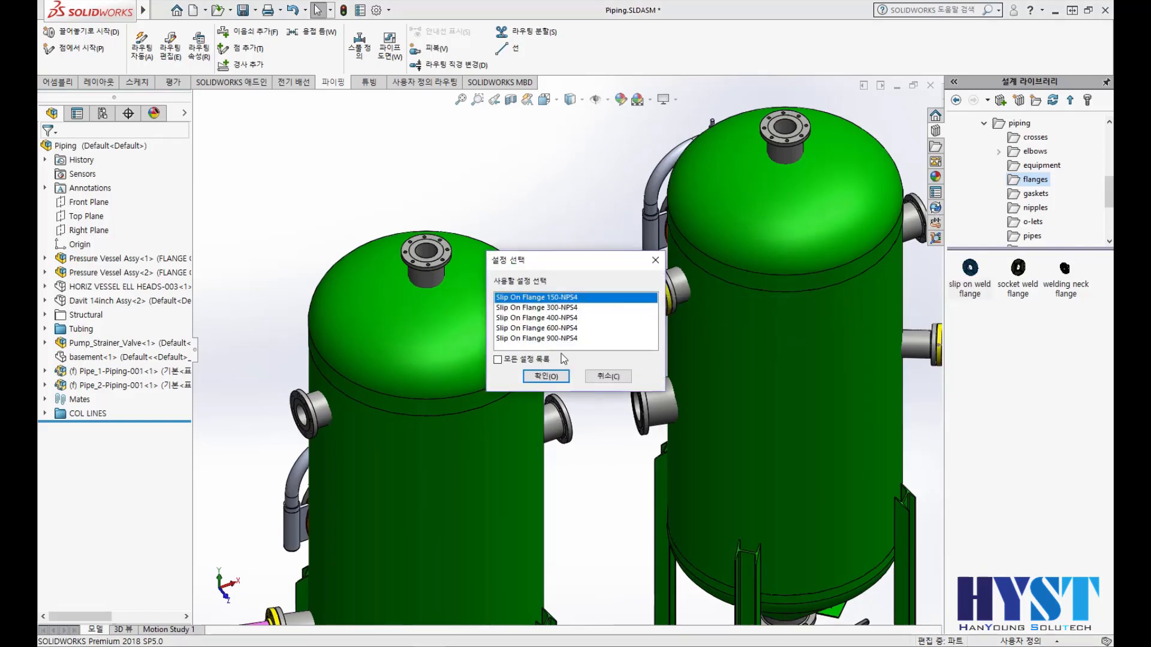
click(541, 378)
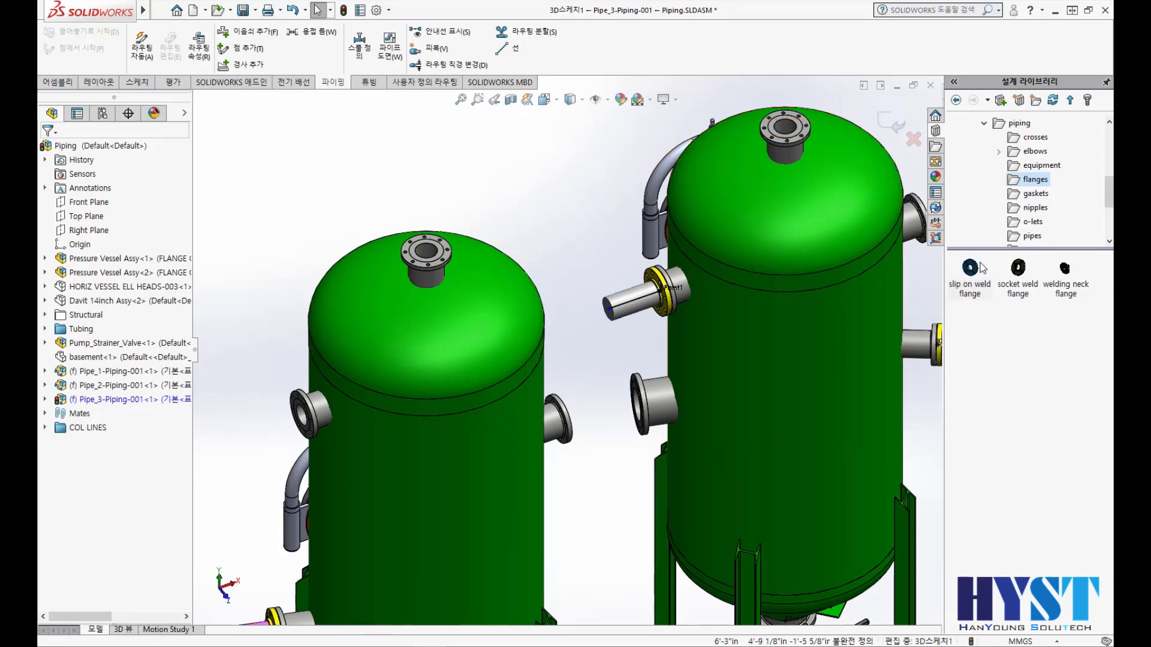
- Add a second Slip On Flange 150-NPS4 to the matching upper nozzle of the left-hand vessel
drag(977, 270, 298, 412)
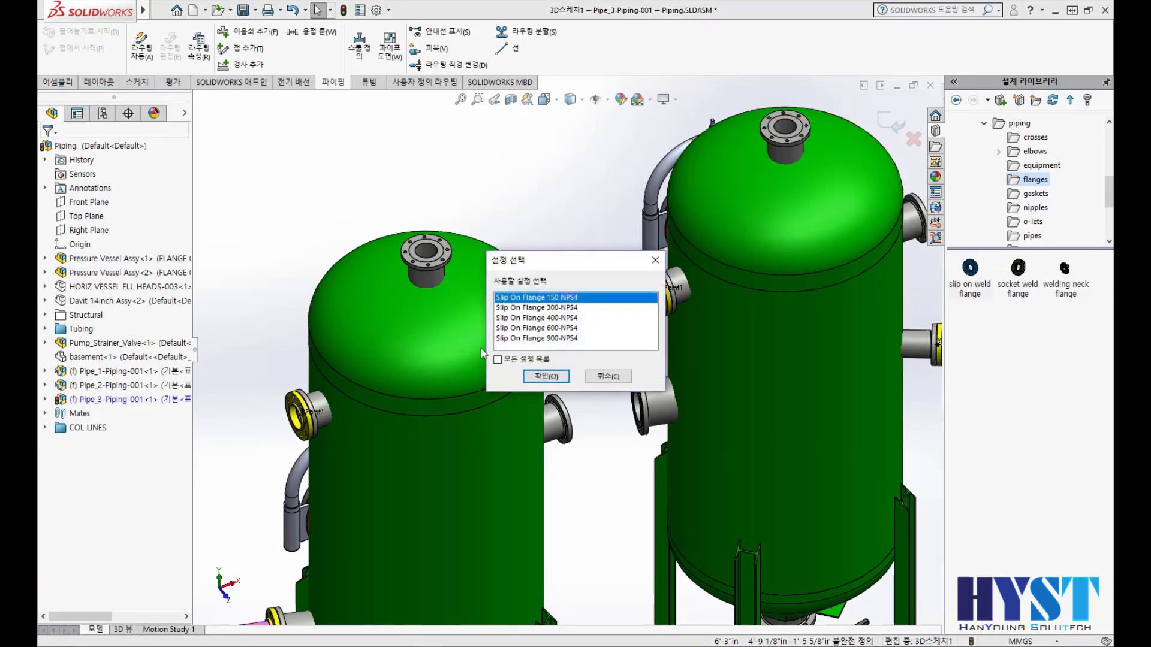
click(546, 378)
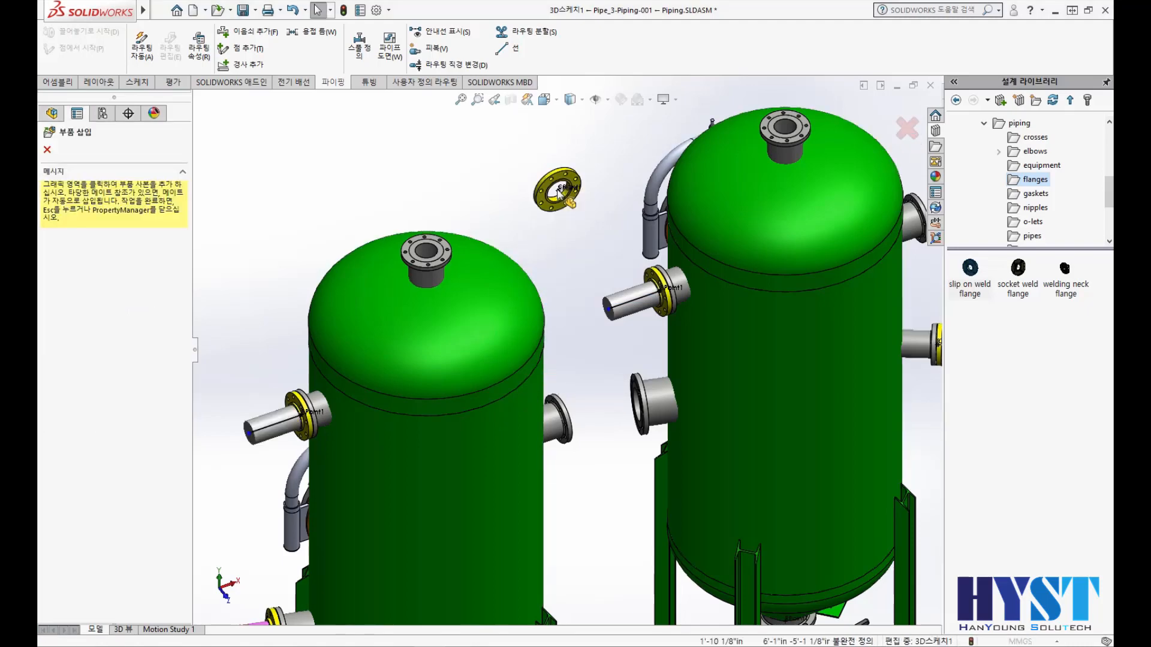
key(Escape)
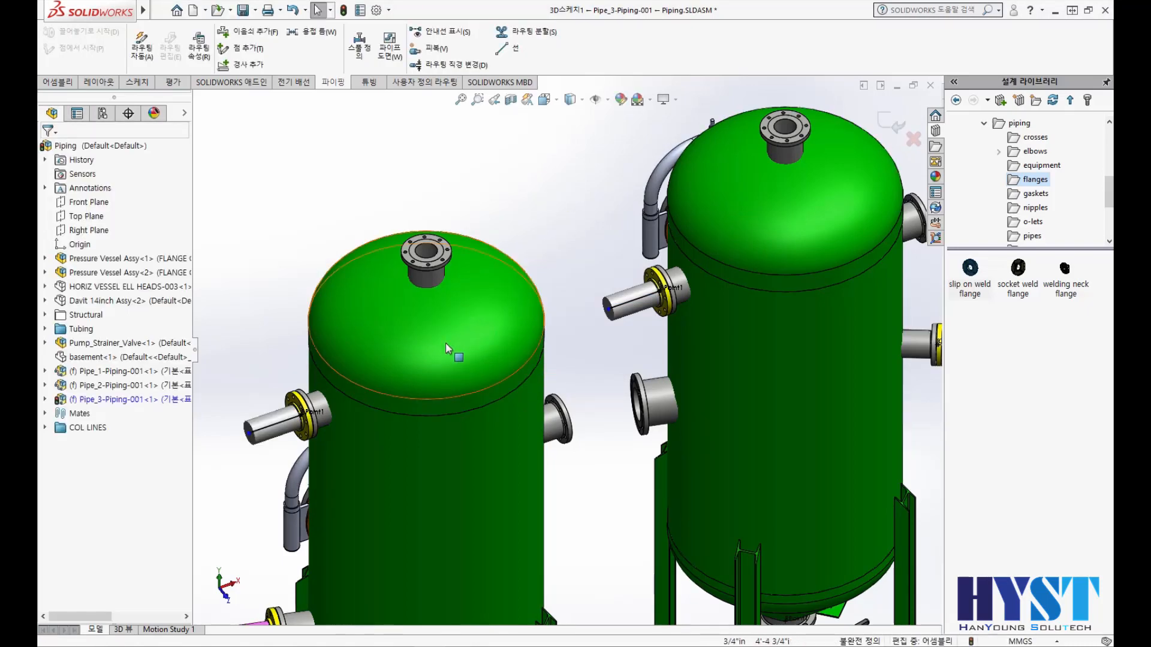
- Sketch the route between the two flange stubs around the back of the left-hand vessel, and constrain its last long run along Z
scroll(519, 259, up, 2)
key(ctrl+5)
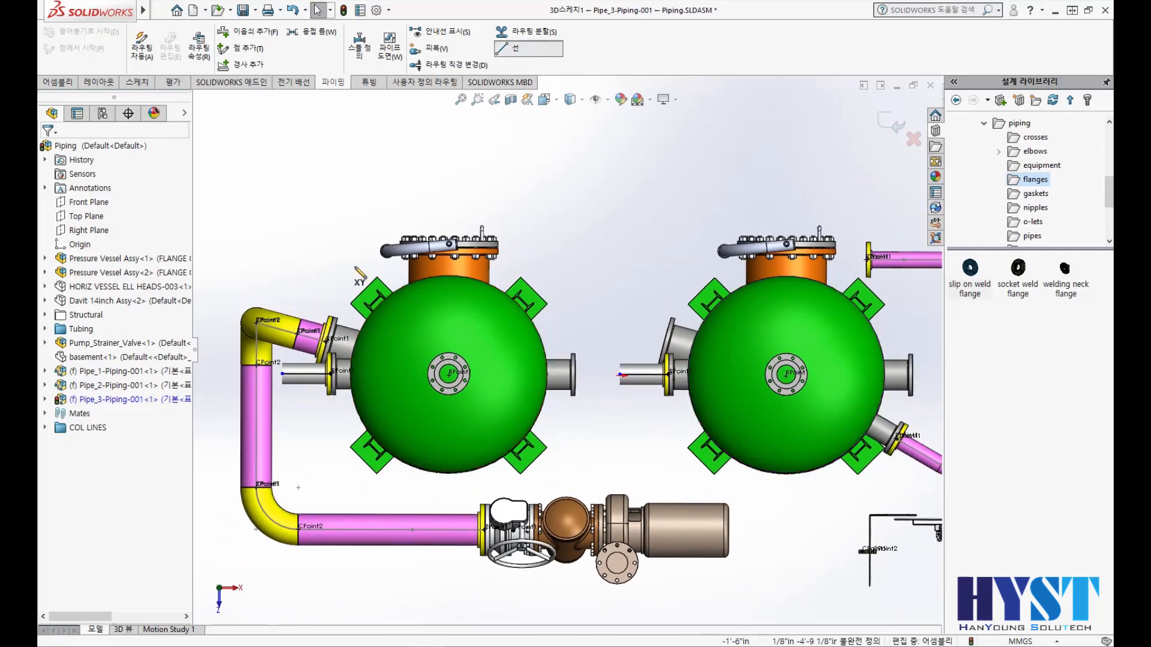
click(514, 48)
click(283, 374)
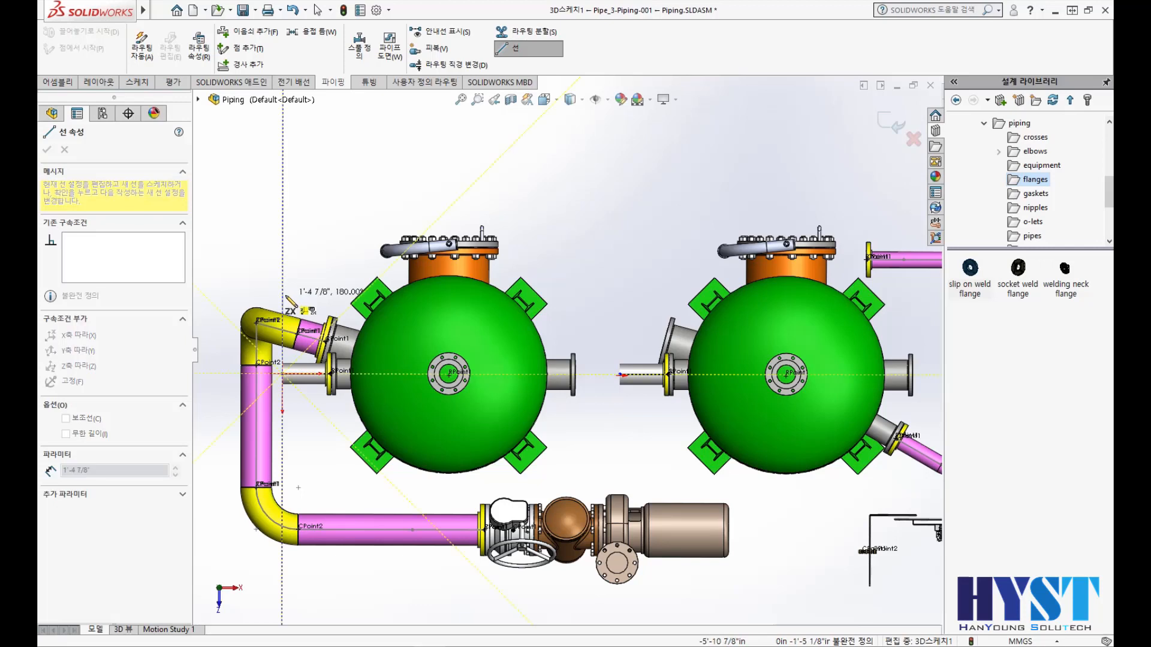
click(283, 296)
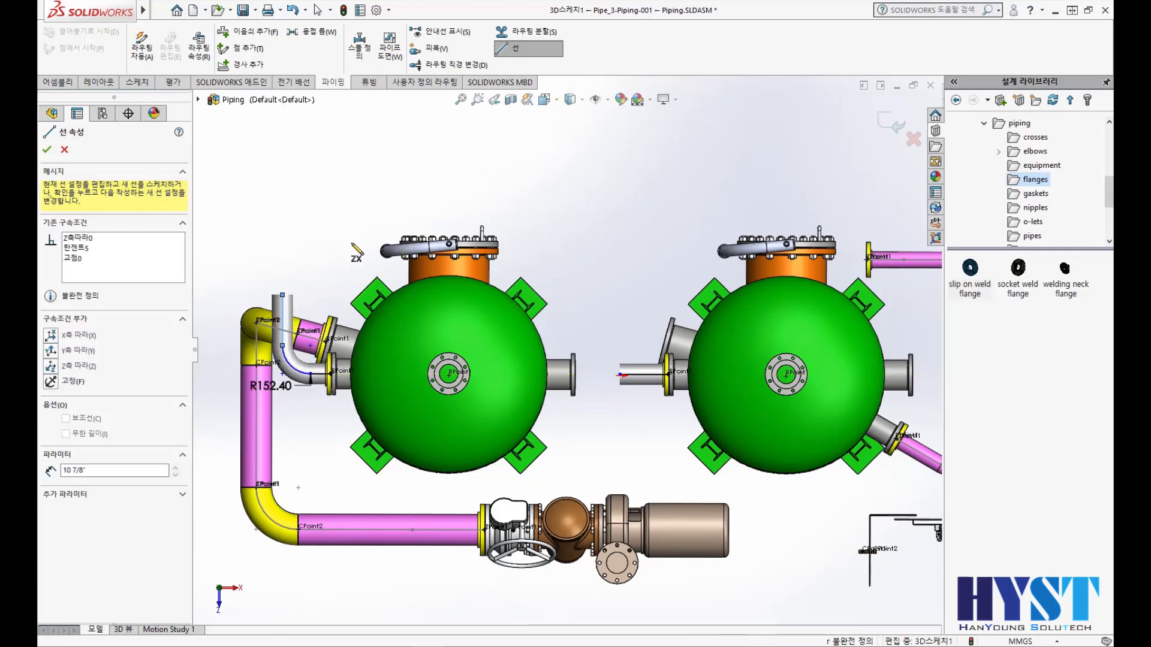
click(371, 168)
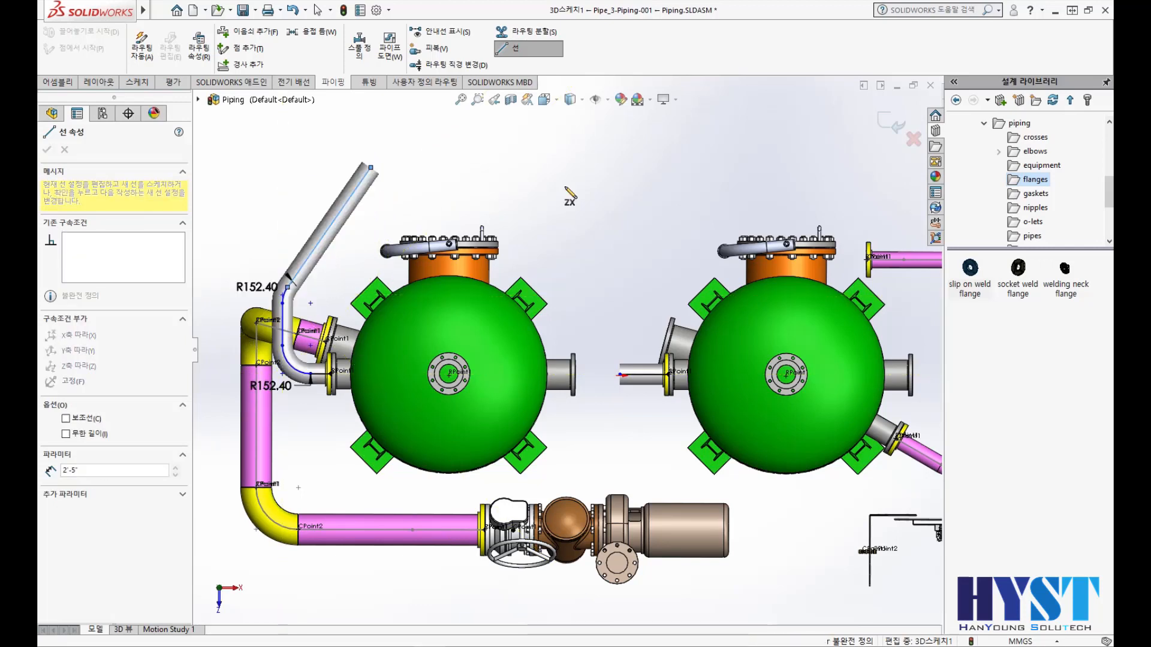
click(594, 167)
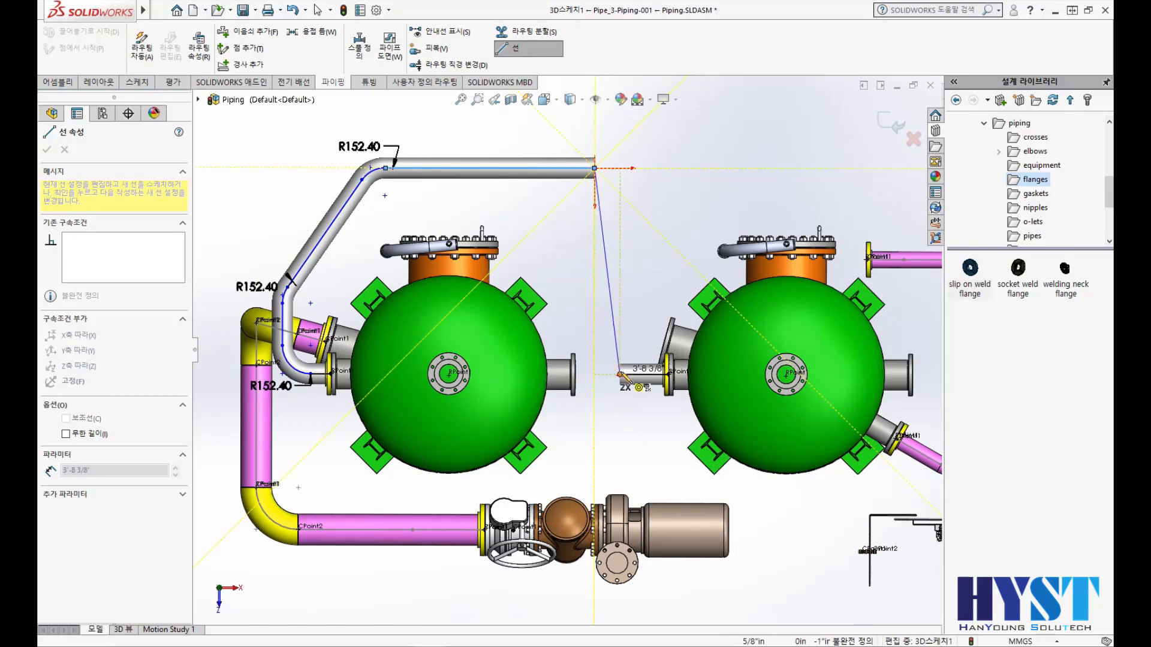
click(620, 374)
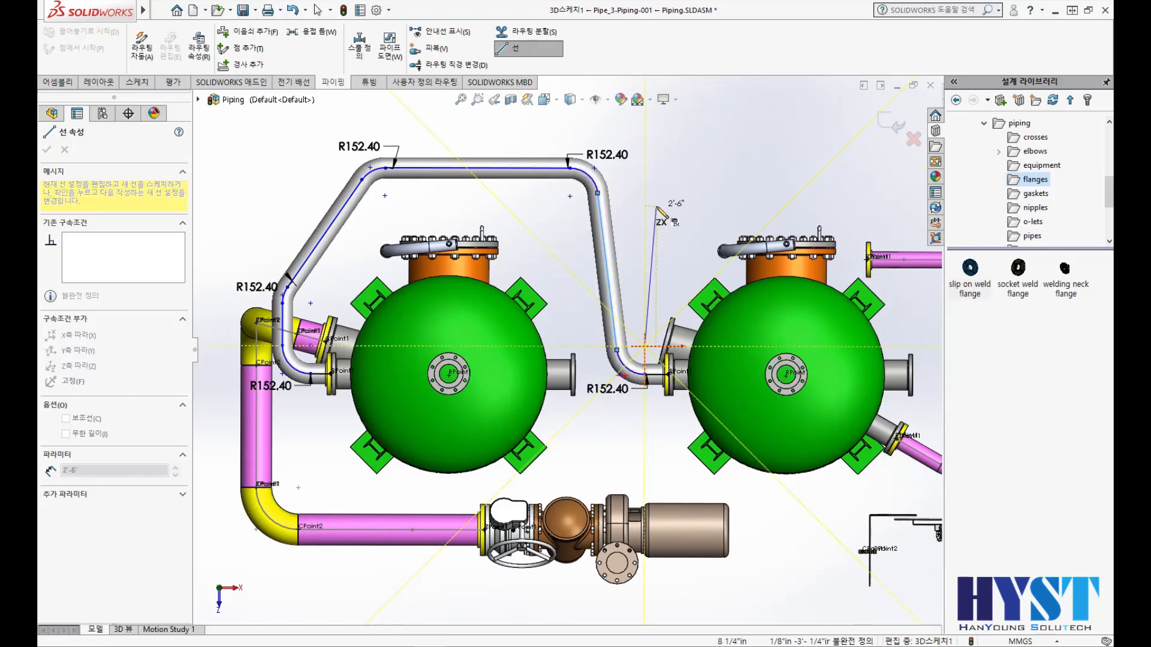
key(Escape)
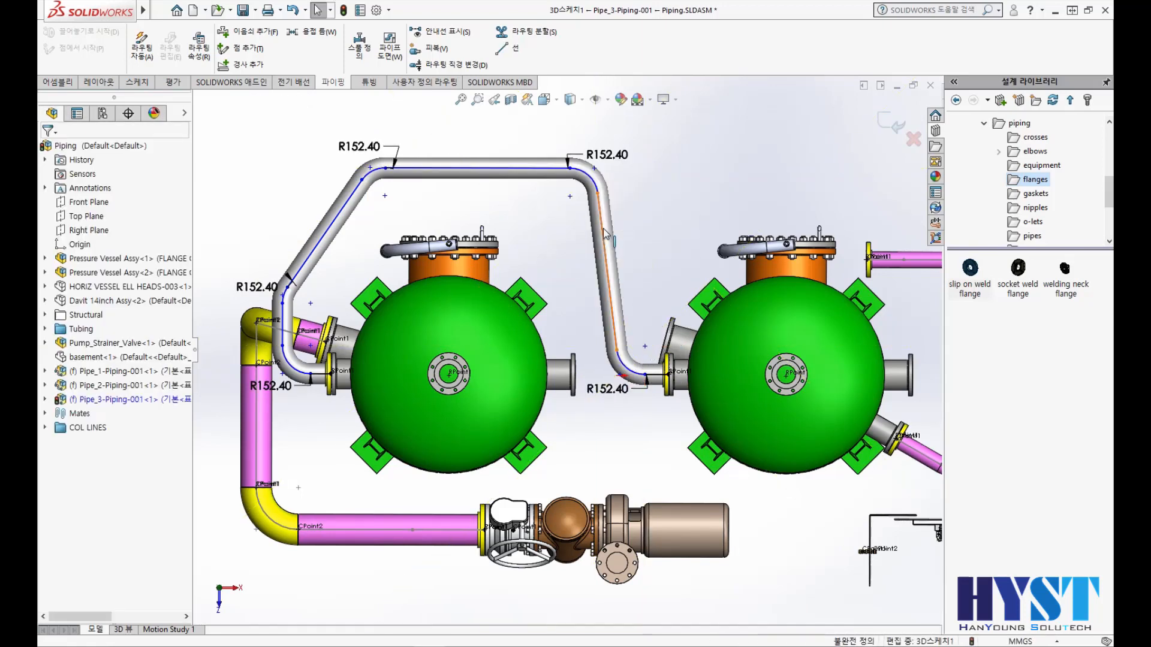
click(605, 234)
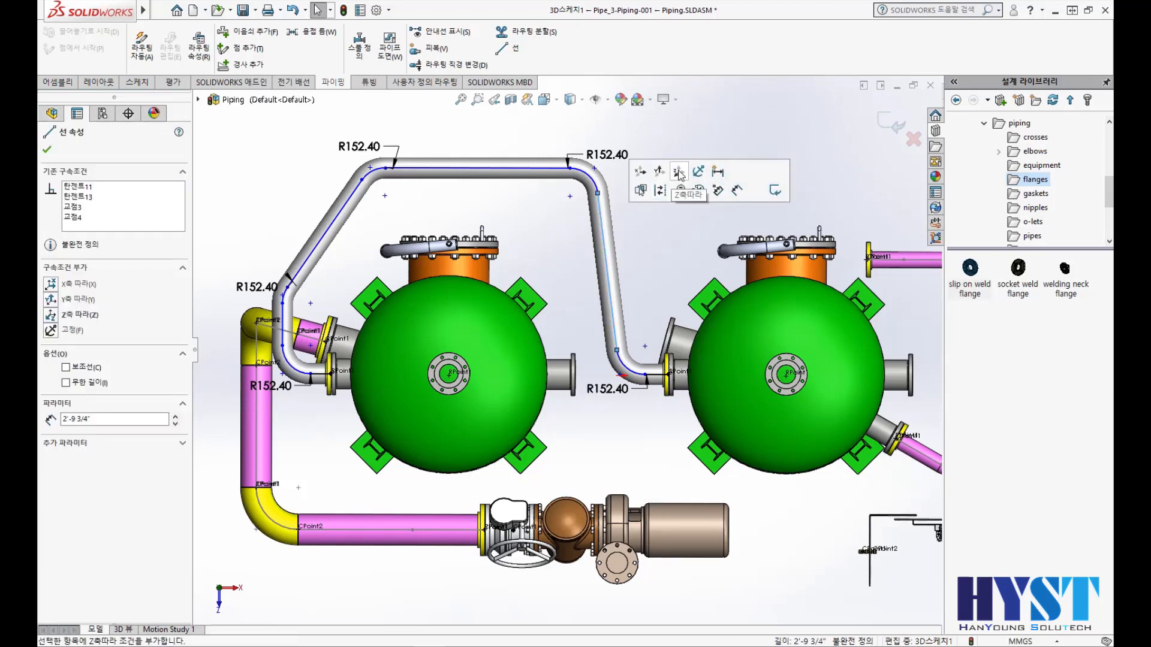
click(679, 173)
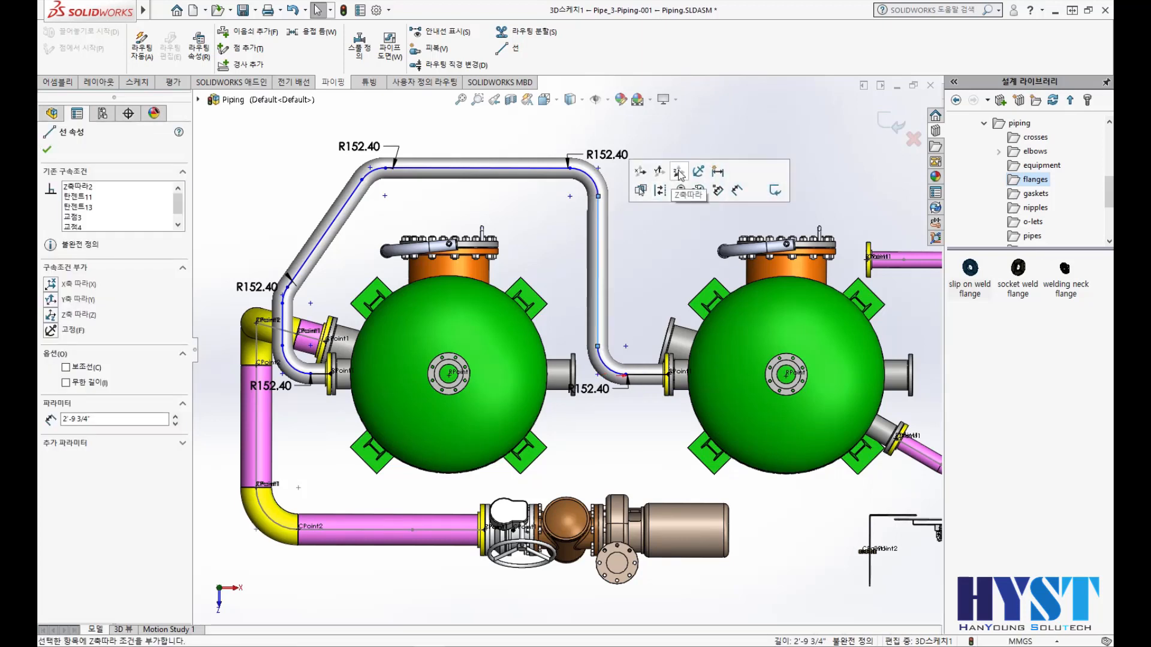
- Dimension the short run at the right-hand vessel's flange to 250 mm
right_click(680, 174)
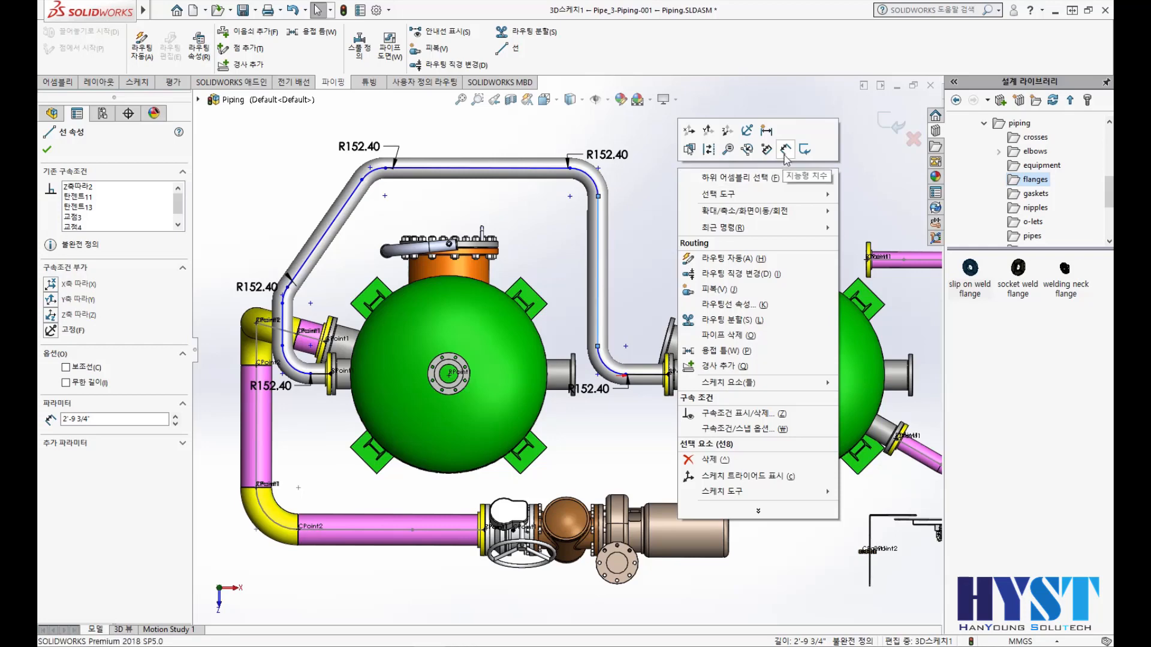
key(Escape)
click(642, 395)
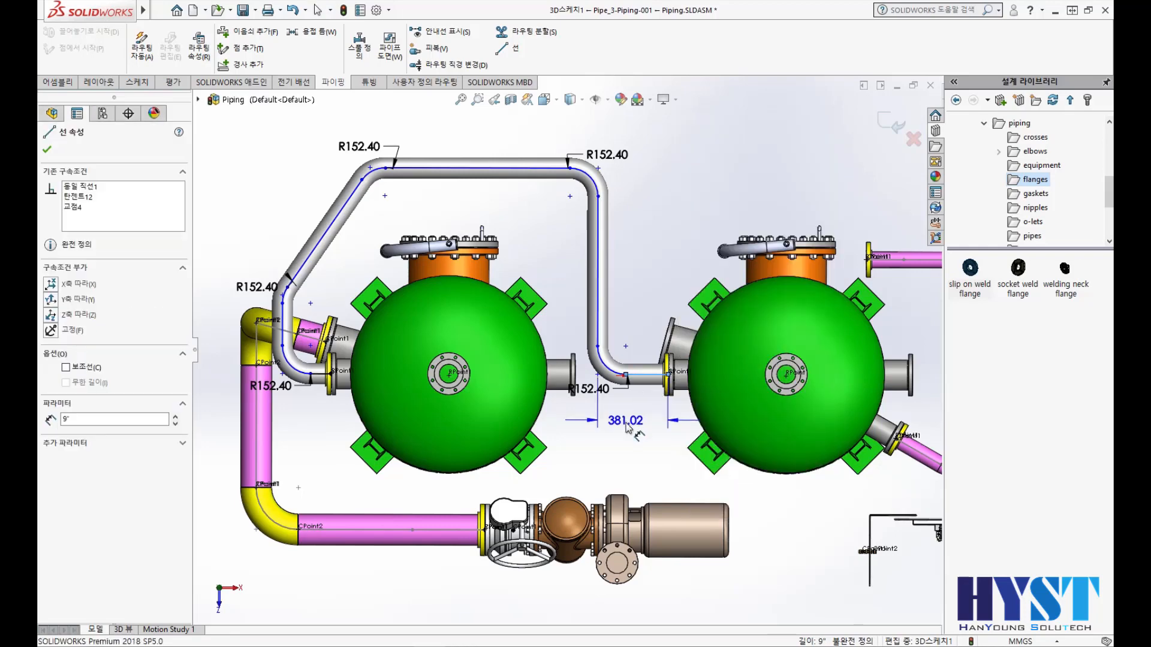
click(635, 436)
double_click(635, 431)
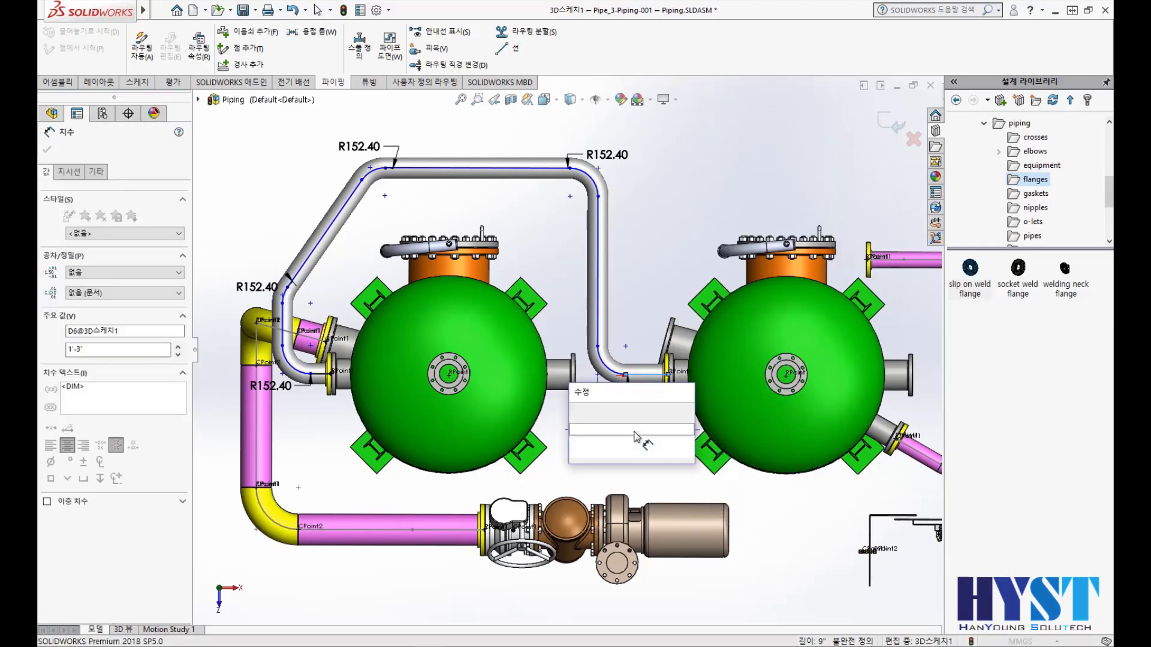
text(250)
key(Return)
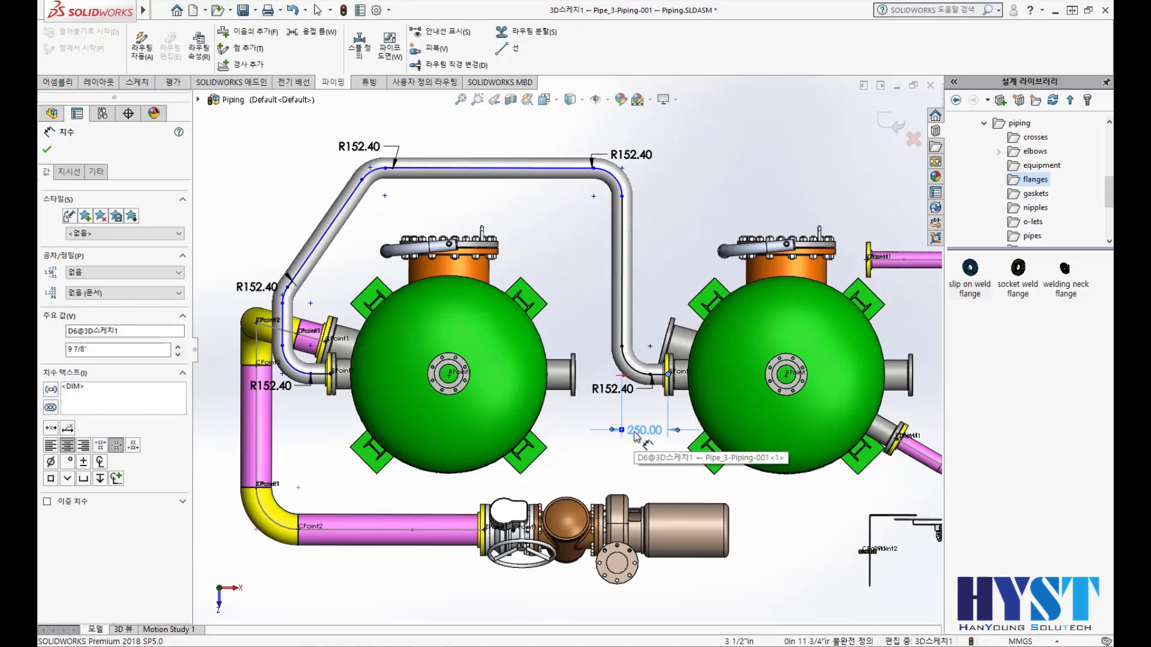
- Dimension the short run at the left-hand vessel's flange to 250 mm
click(322, 379)
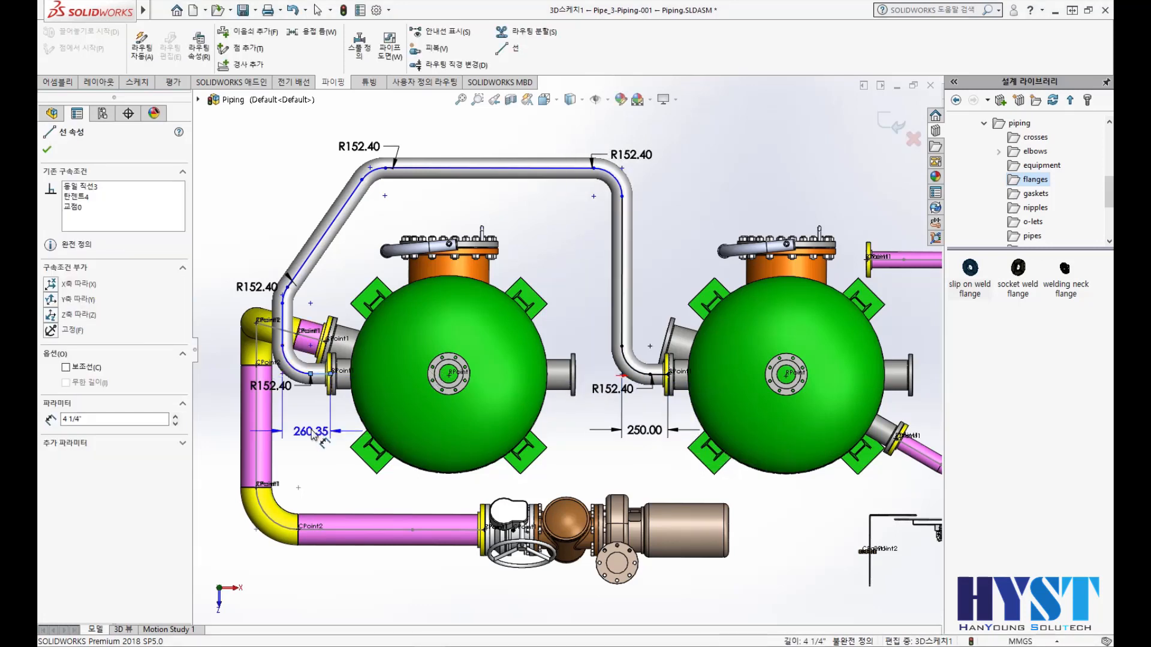
click(311, 432)
double_click(311, 432)
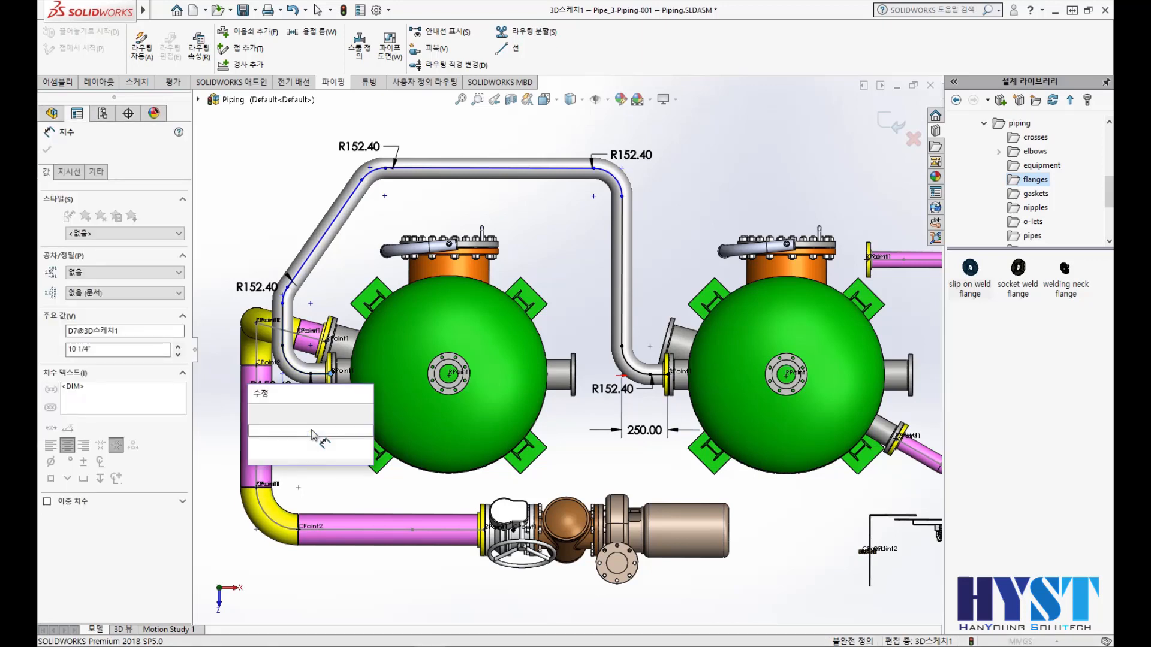
text(250)
key(Escape)
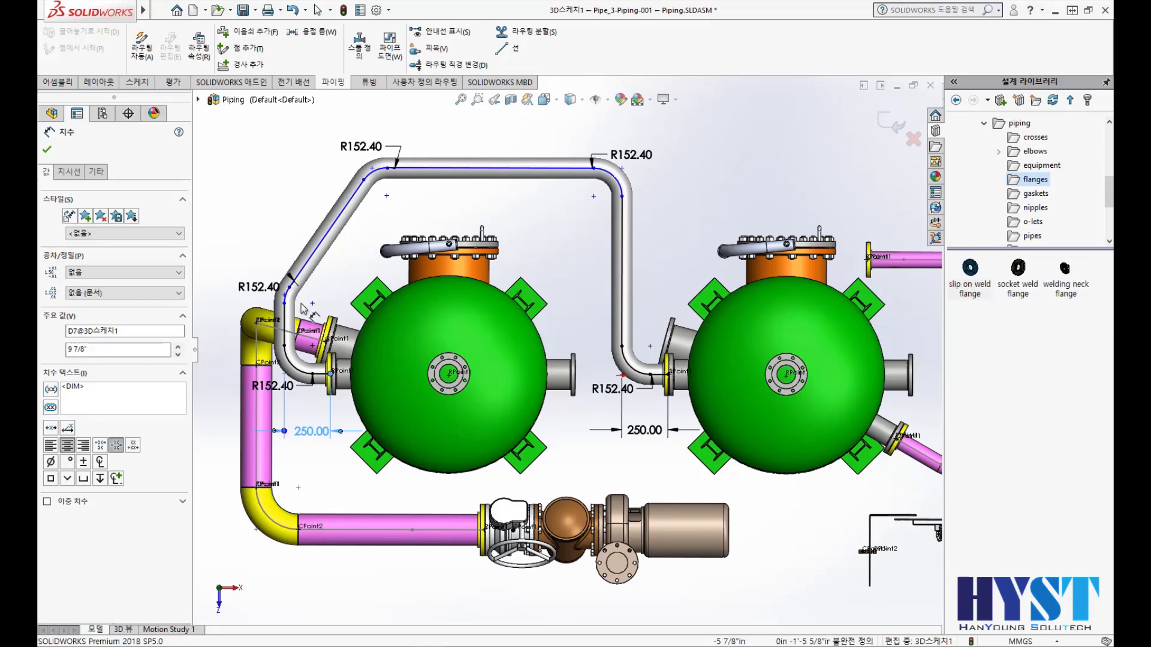
- Dimension the Z-direction run beside the left-hand vessel to 400 mm
click(285, 319)
click(220, 331)
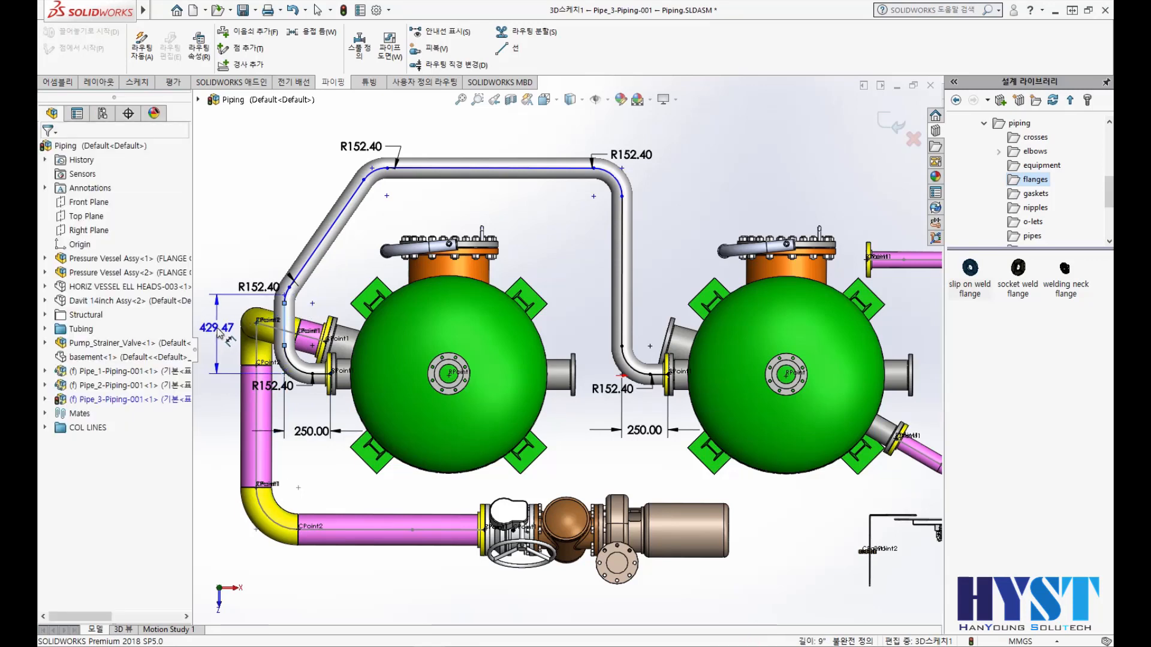
double_click(219, 329)
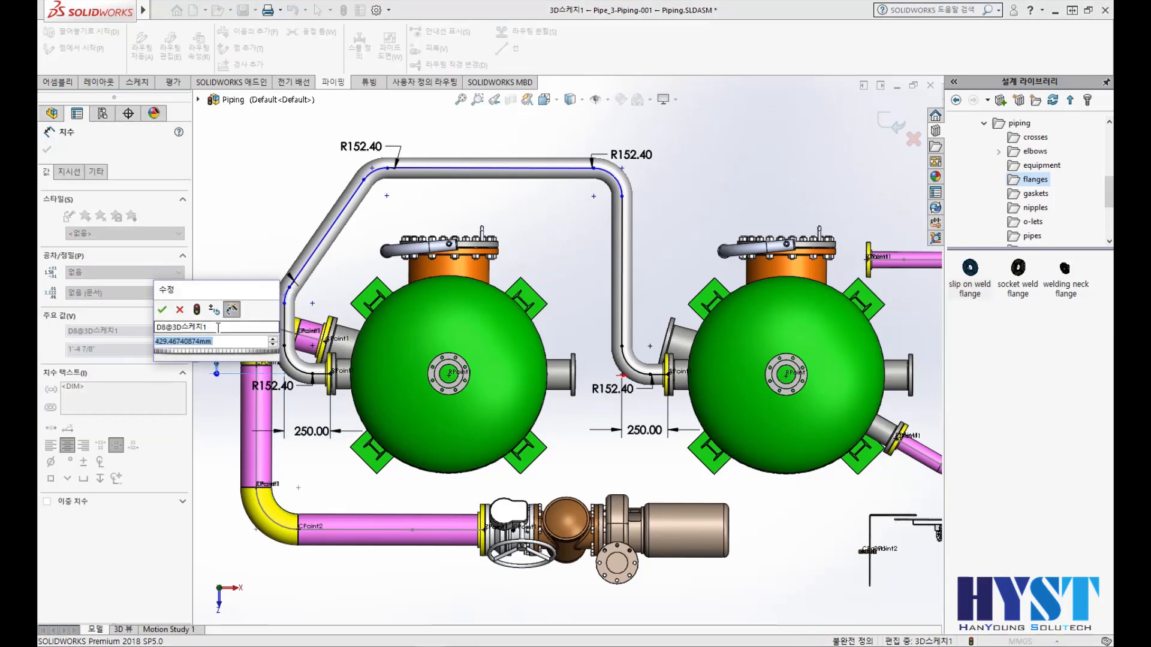
key(Return)
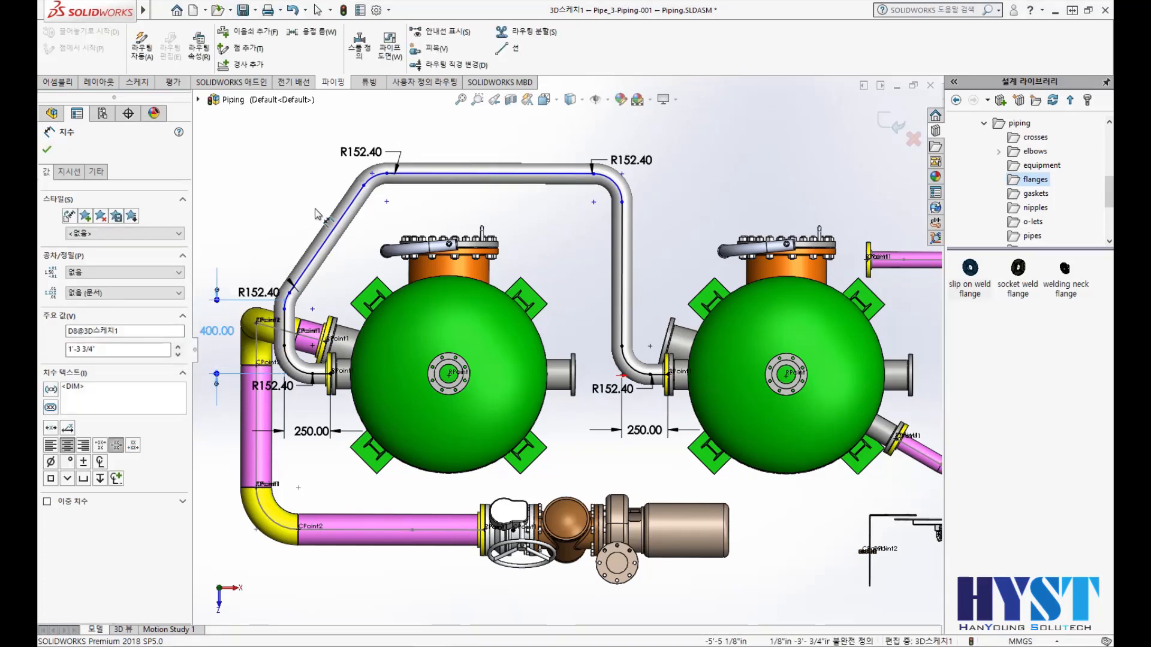
- Set the angle between the sloped run and the 400 mm run to 45 degrees
click(292, 308)
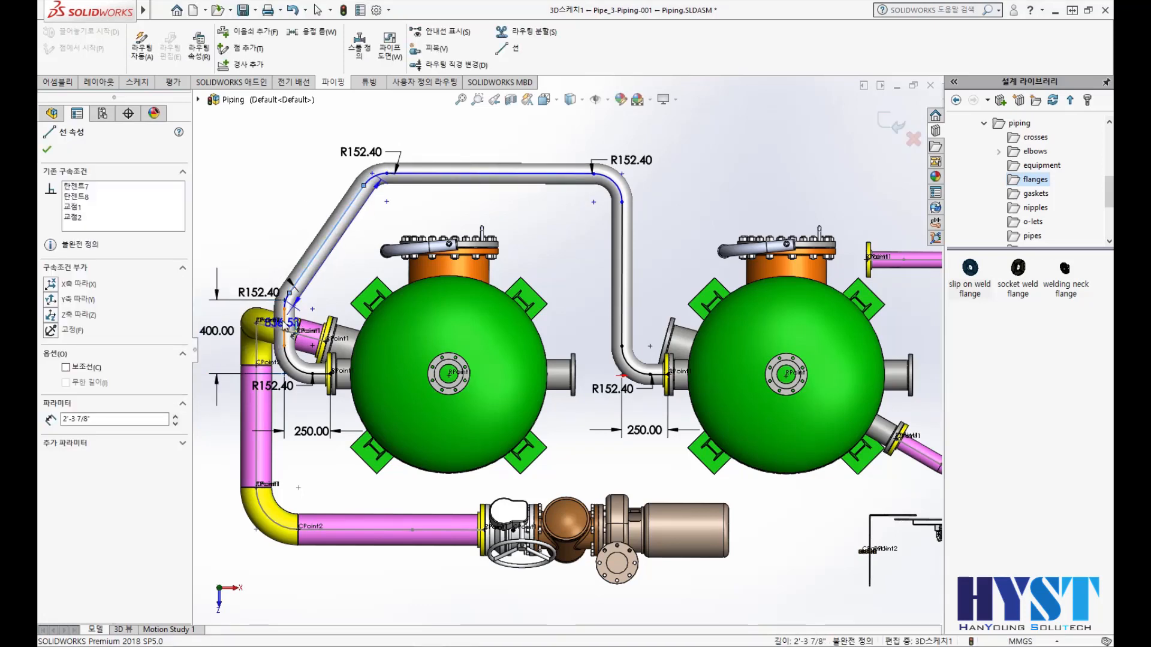
click(309, 209)
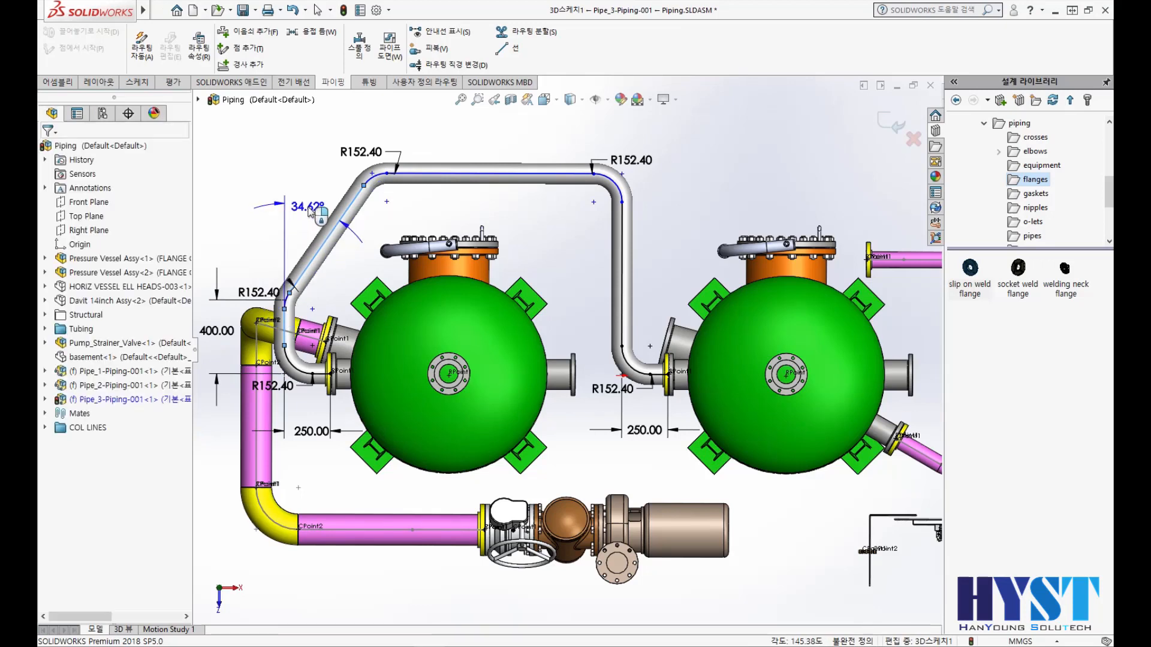
text(45)
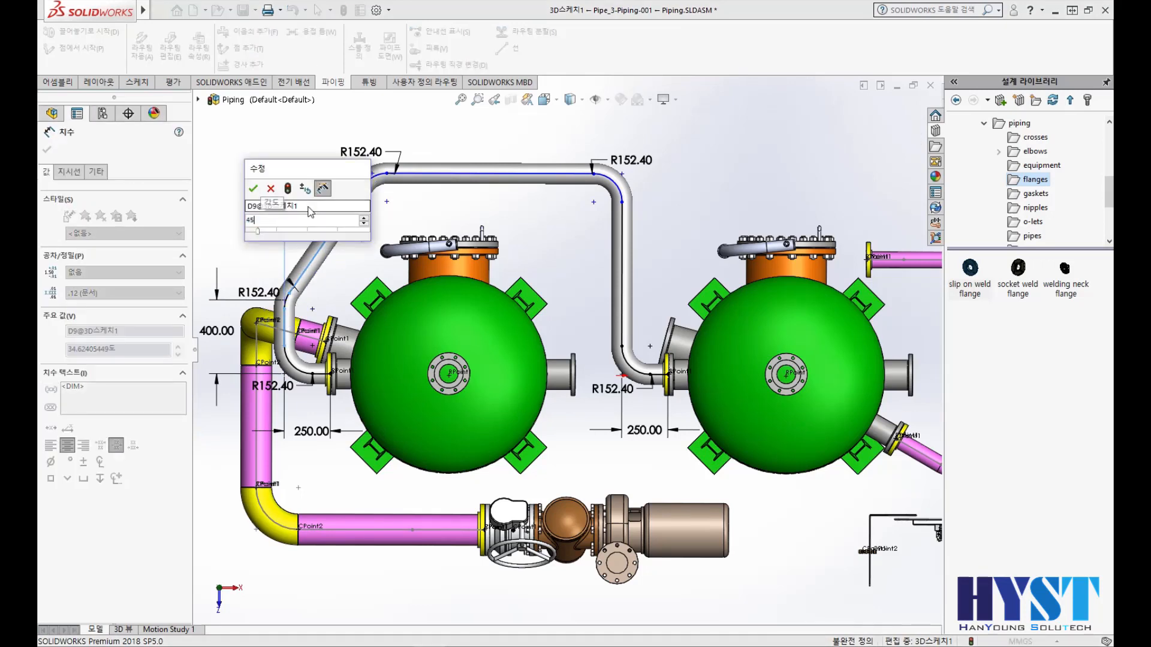
key(Return)
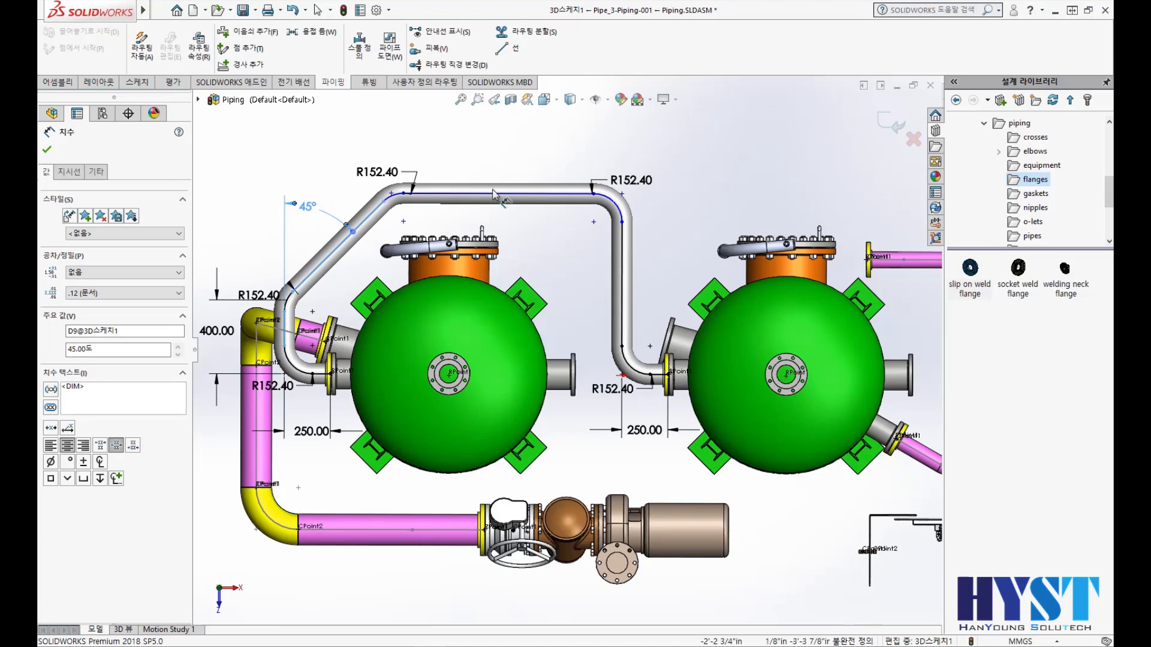
- Dimension the straight X-direction run behind the left-hand vessel to 1200 mm
click(470, 193)
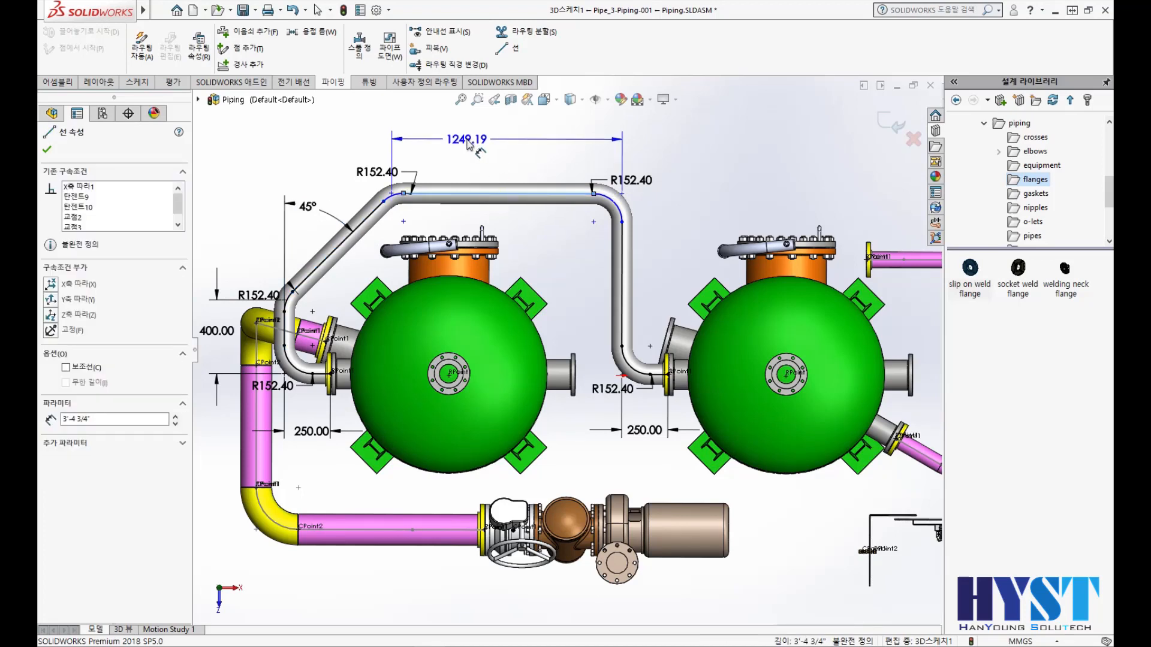
click(468, 145)
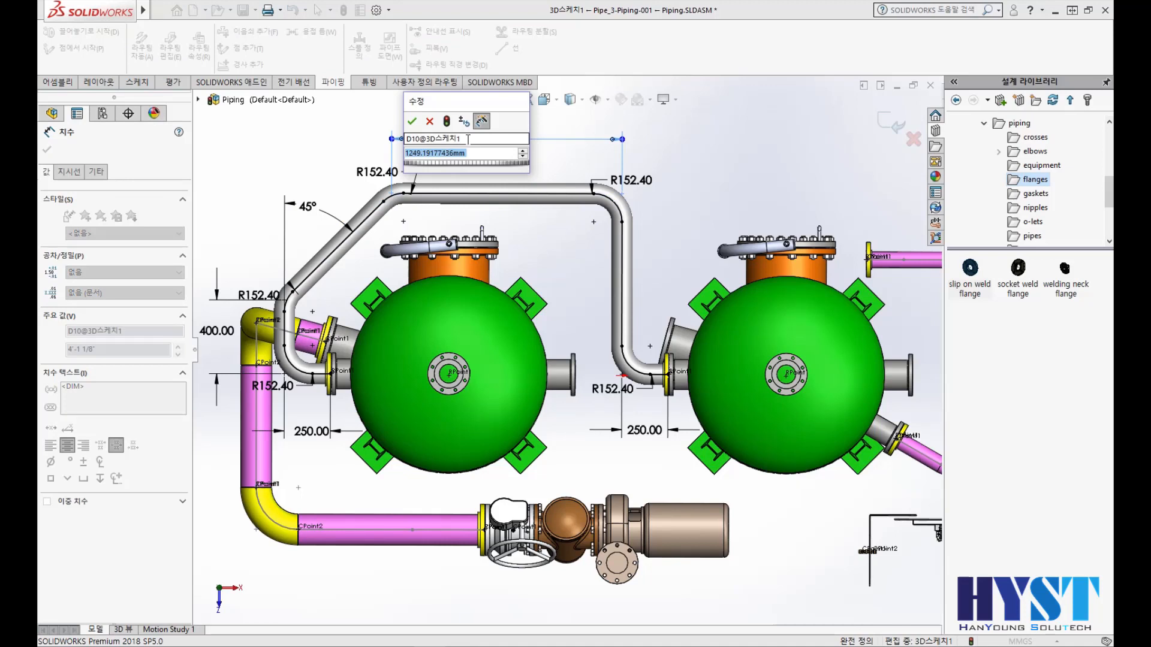
key(Return)
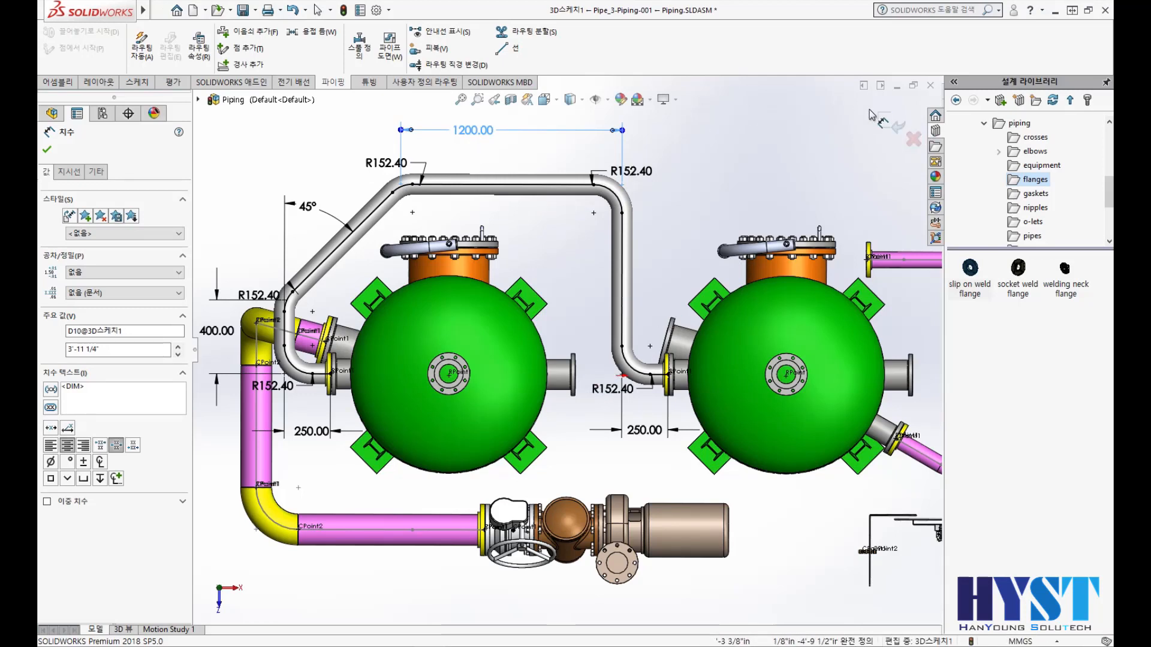
- Complete the route with the LR inch elbow from the 45 degrees folder, configuration 45L LR Inch 4 Sch 40, applied to all identical bends
key(Escape)
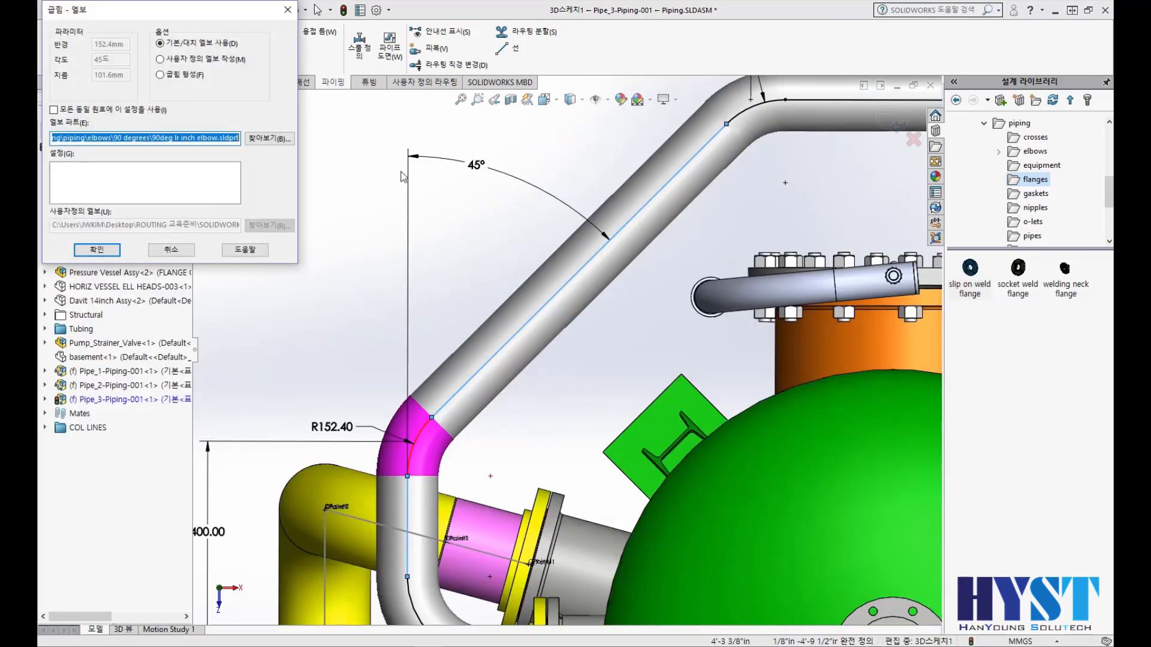
click(262, 139)
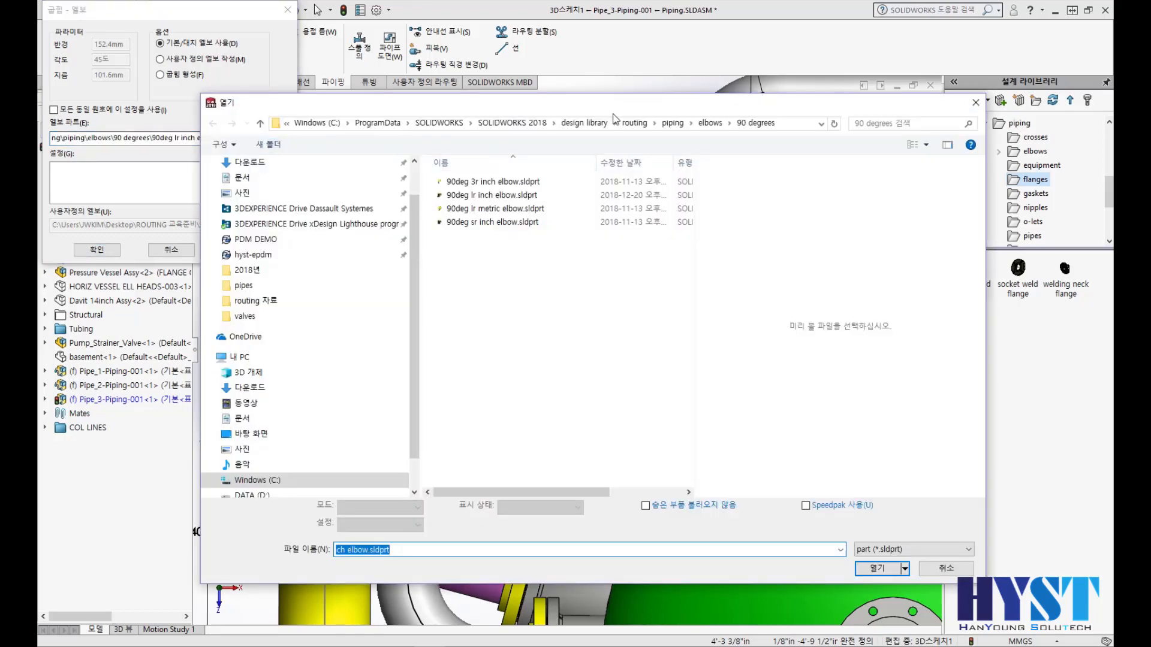
click(712, 124)
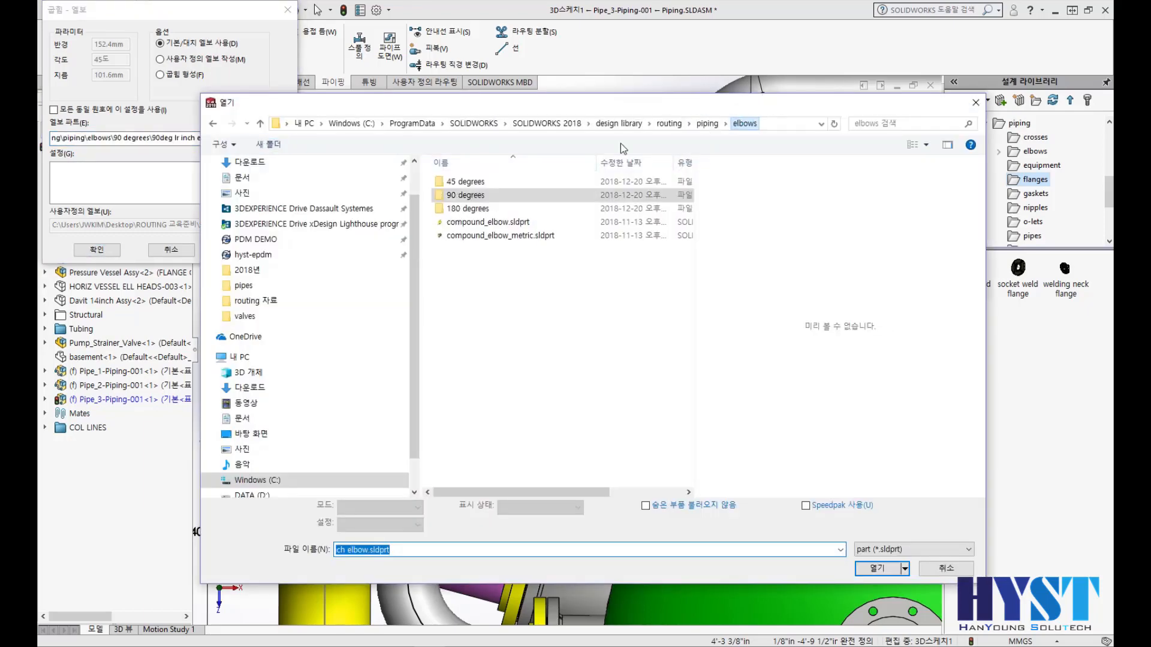
double_click(482, 182)
double_click(500, 195)
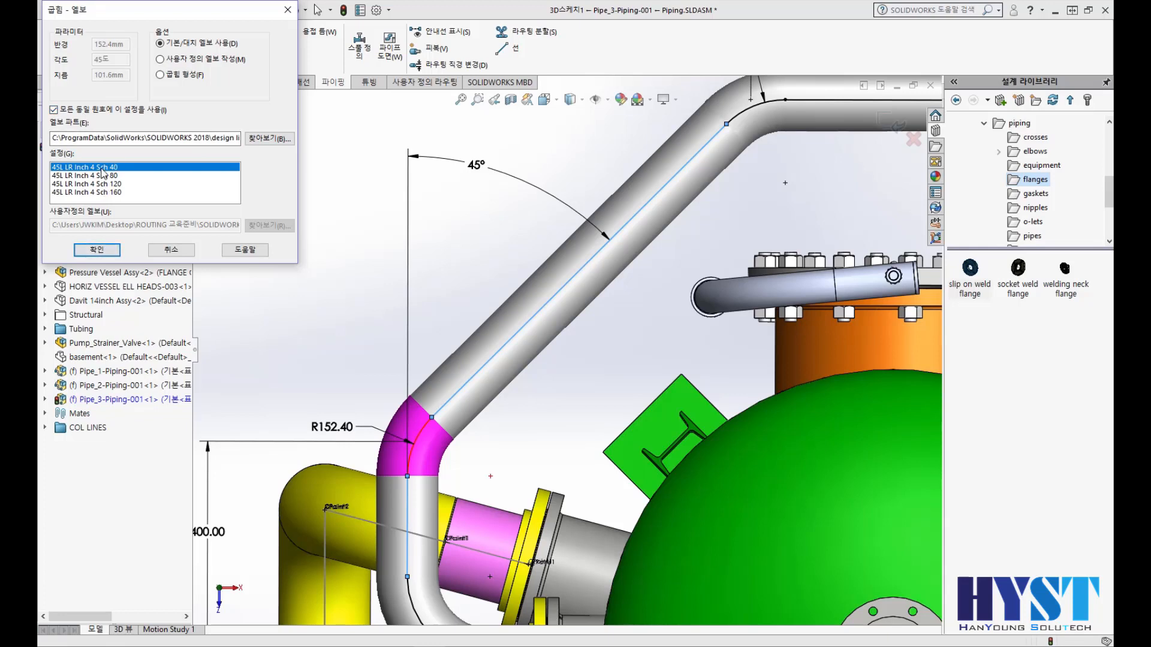
click(100, 248)
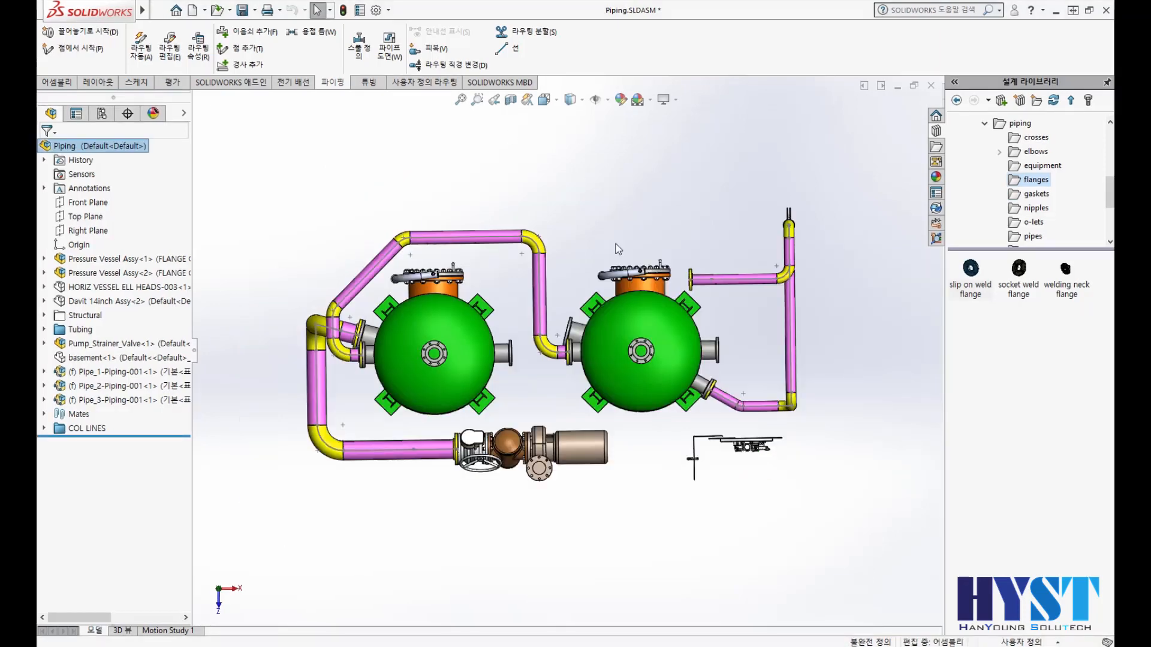
- Open the 6-inch pipe route between the pump's valve and the left-hand vessel for editing
middle_drag(523, 462, 525, 343)
scroll(501, 497, up, 3)
scroll(514, 520, down, 5)
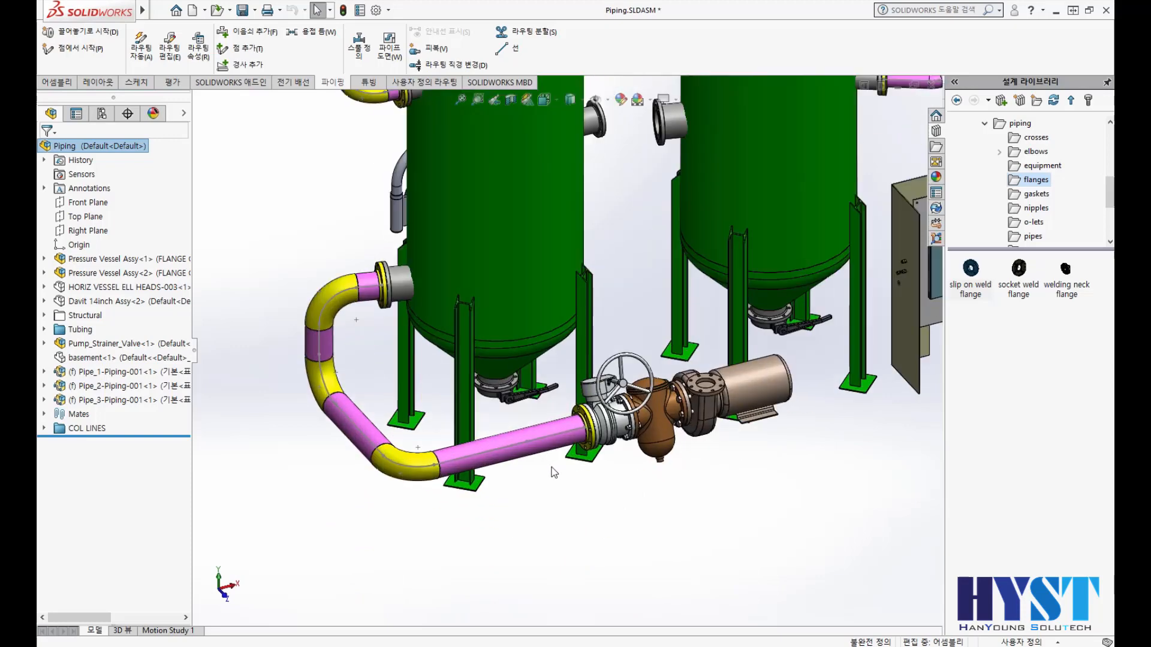
right_click(511, 442)
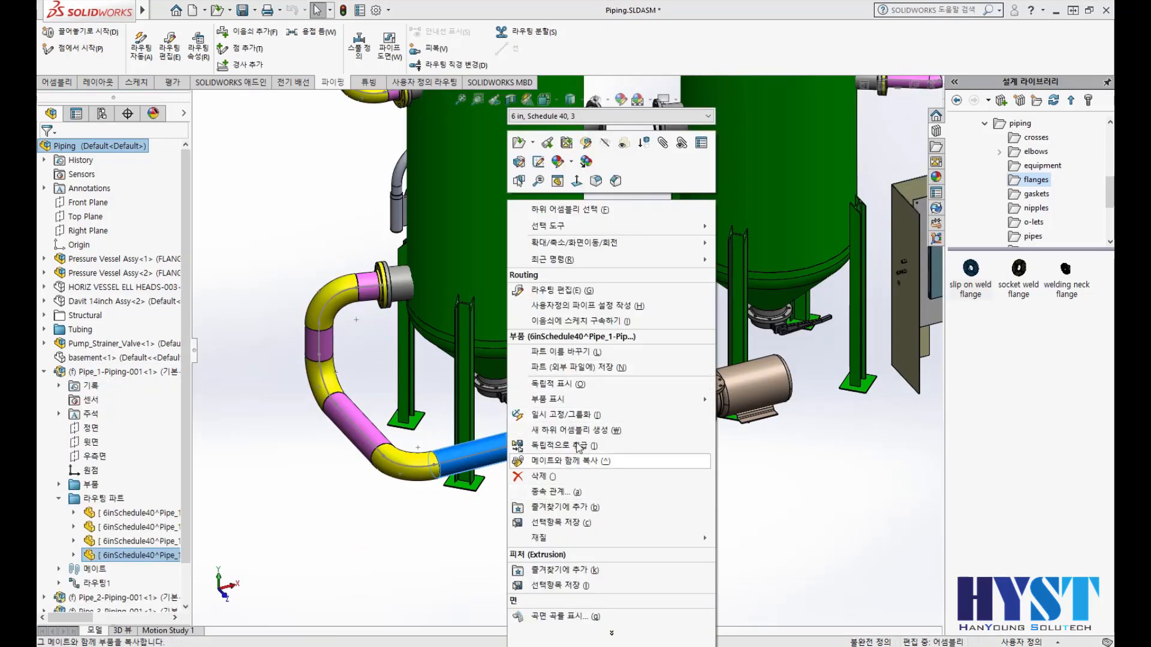
click(579, 292)
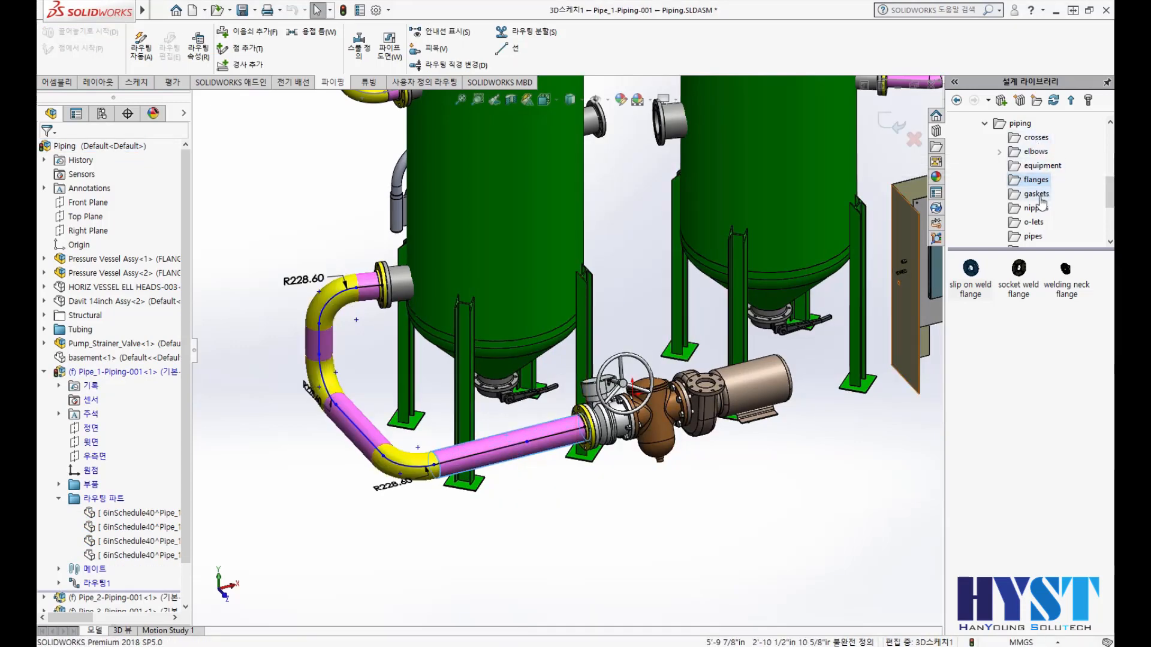
- Insert a reducing outlet tee, configuration RTee Inch6x6x4Sch40, with its branch upward on the straight pipe beside the pump's valve
scroll(1033, 224, down, 1)
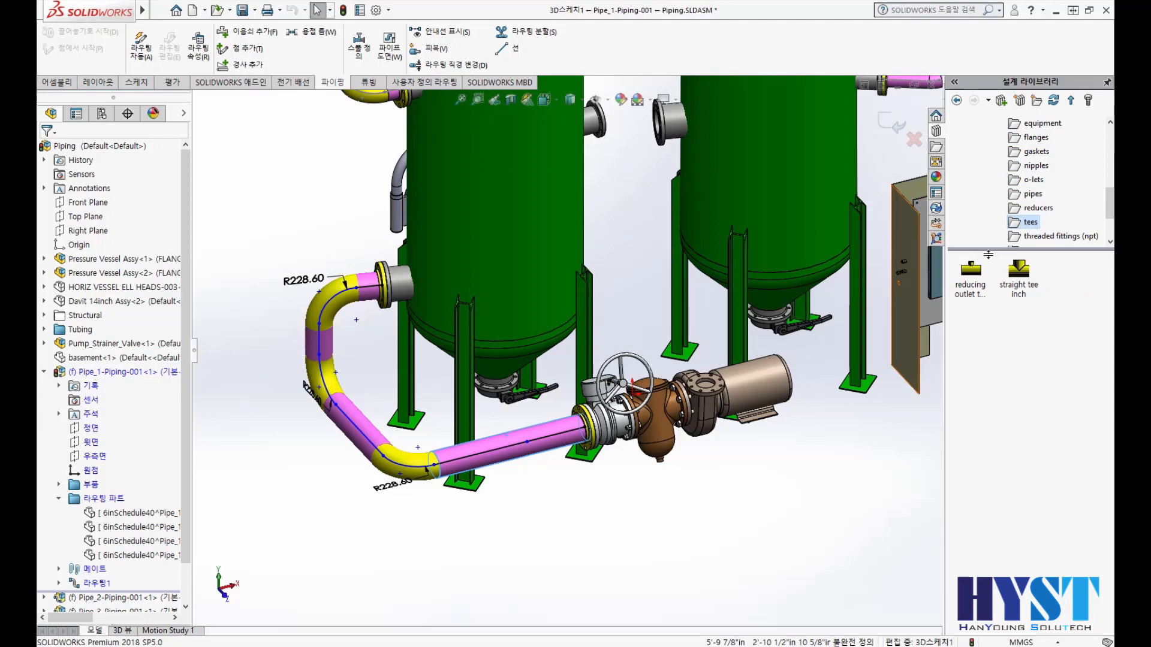
drag(972, 274, 519, 452)
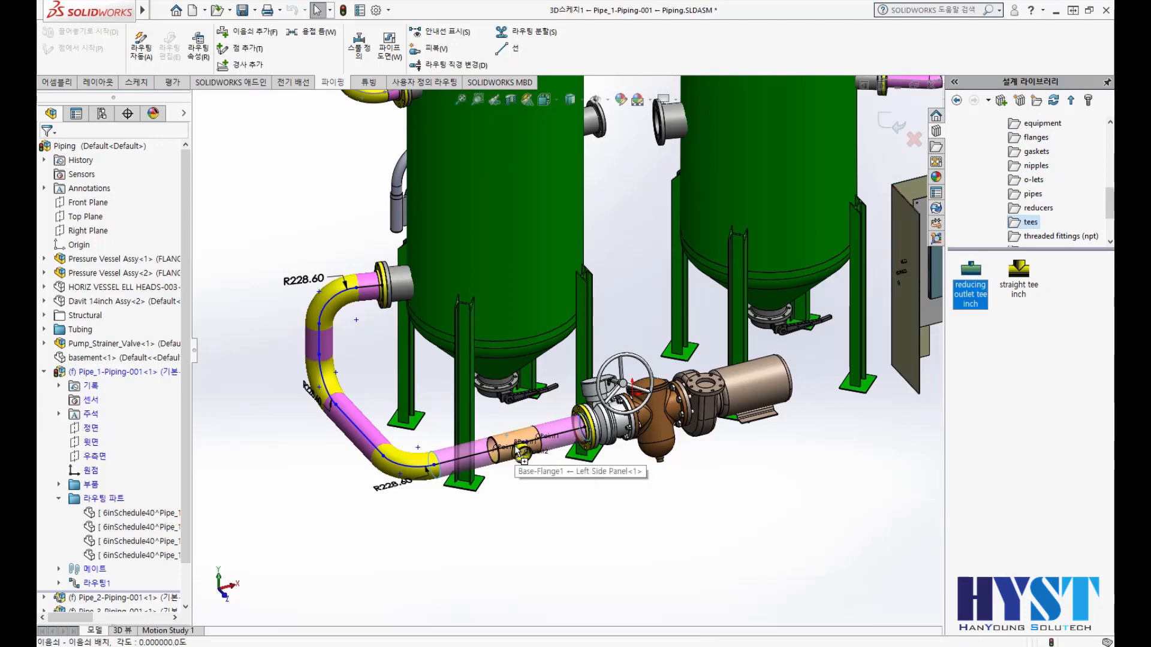
key(Tab)
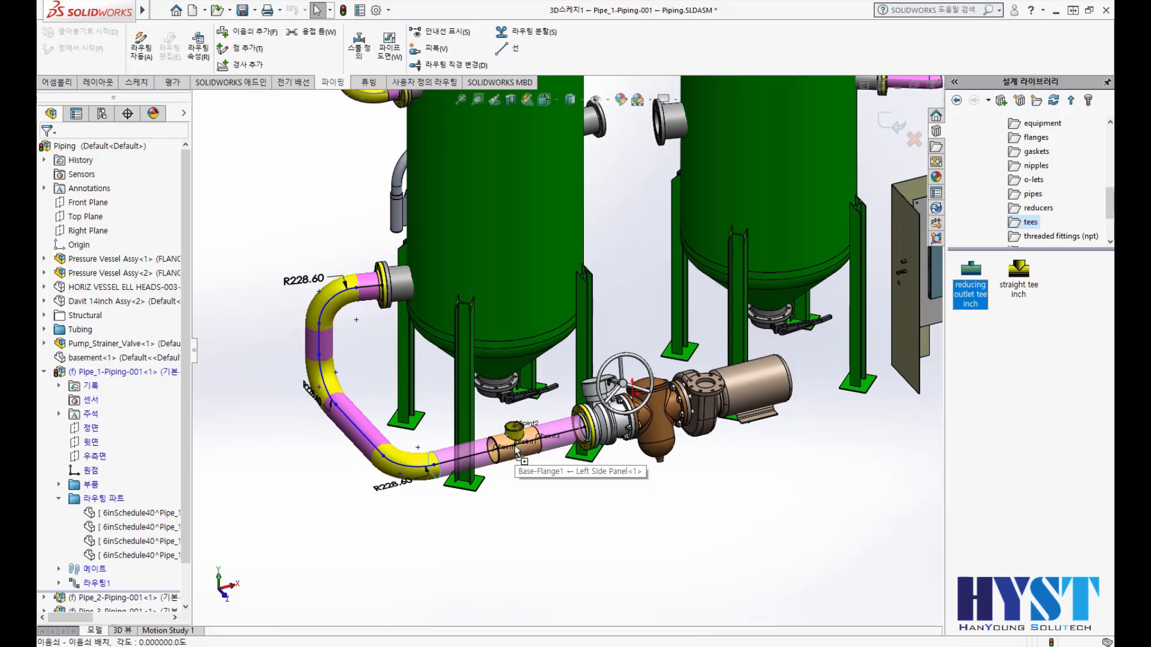
drag(516, 450, 516, 449)
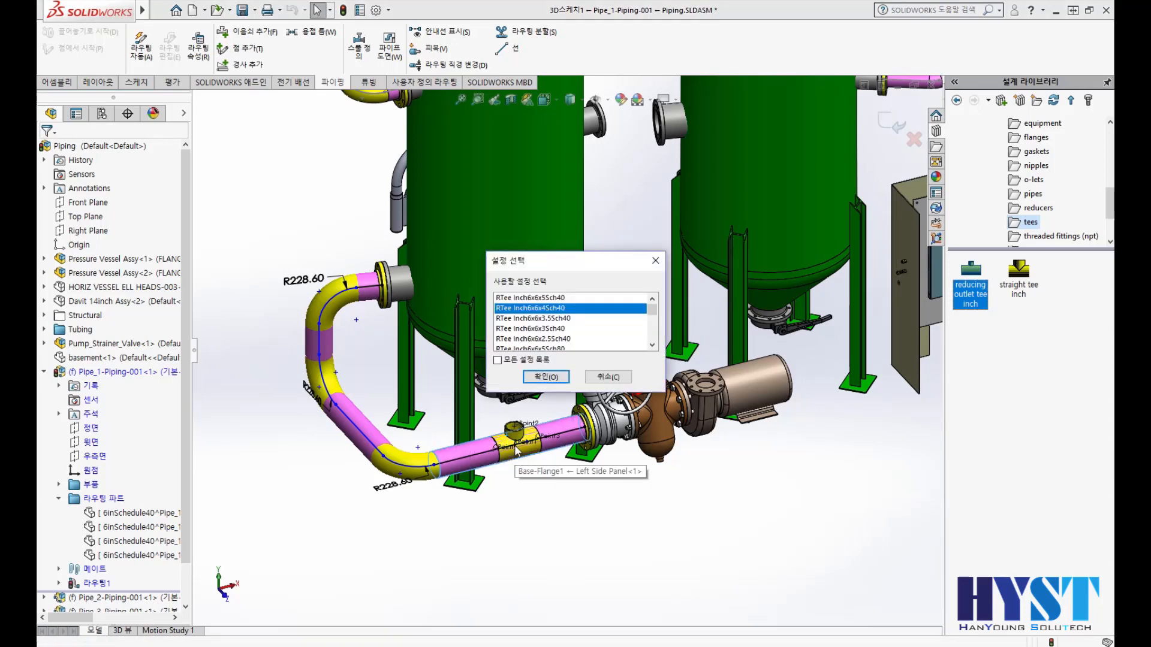
click(542, 378)
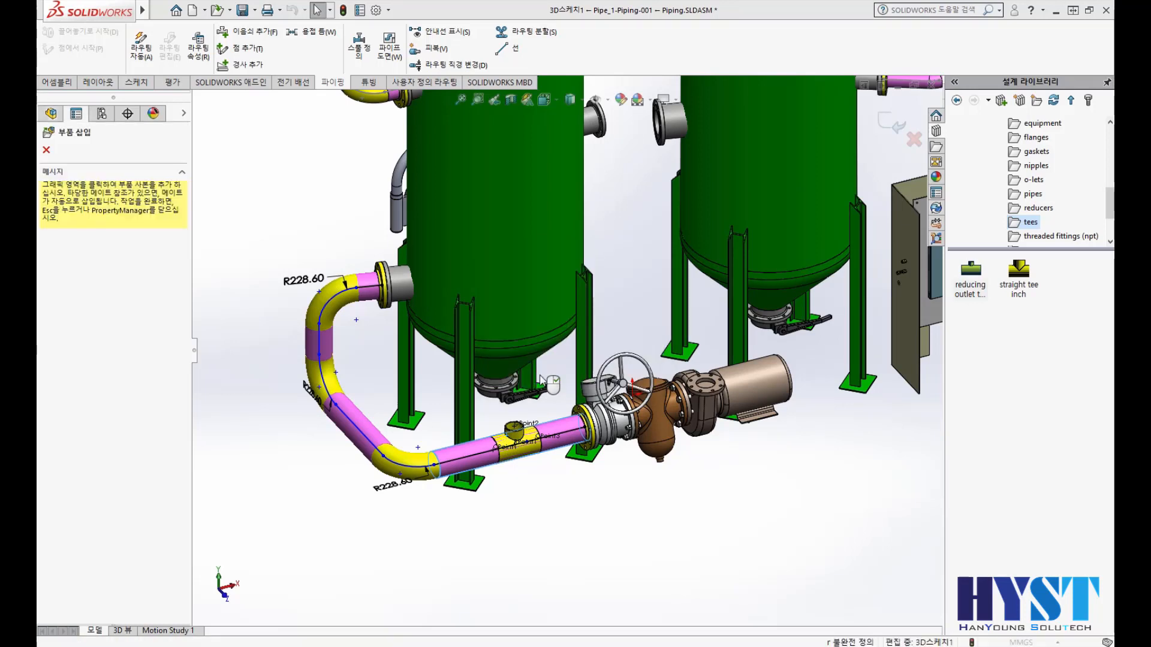
click(514, 426)
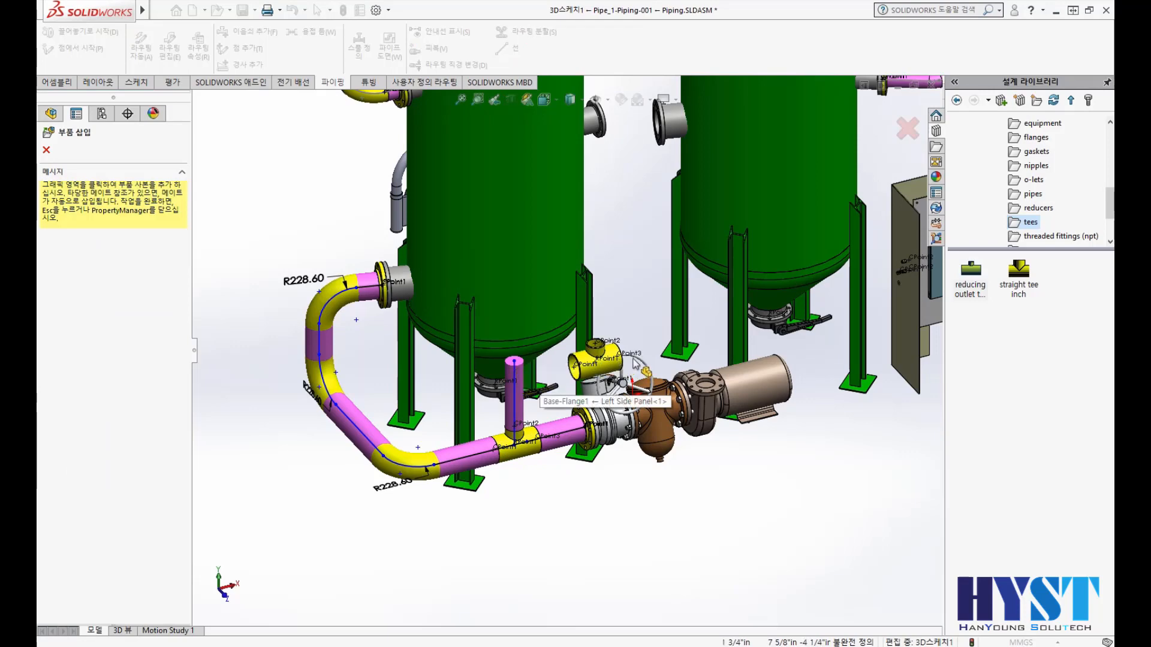
key(Escape)
- Place a slip on weld flange on the open nozzle at the right side of the left-hand vessel
key(f)
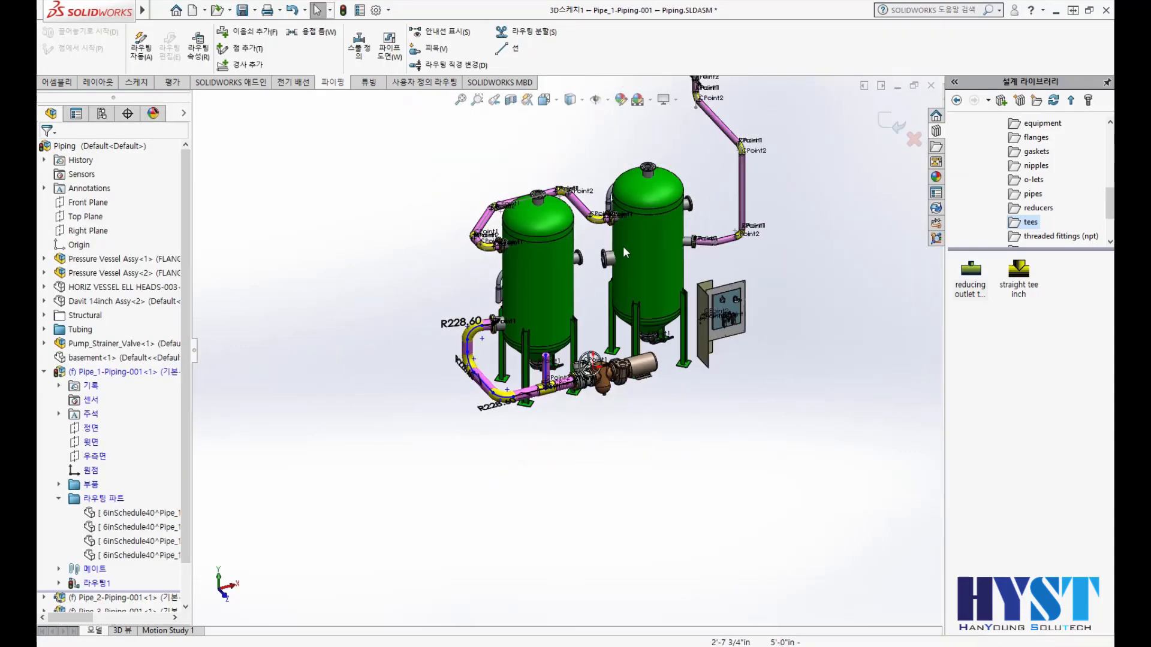
middle_drag(623, 246, 497, 268)
scroll(551, 343, down, 5)
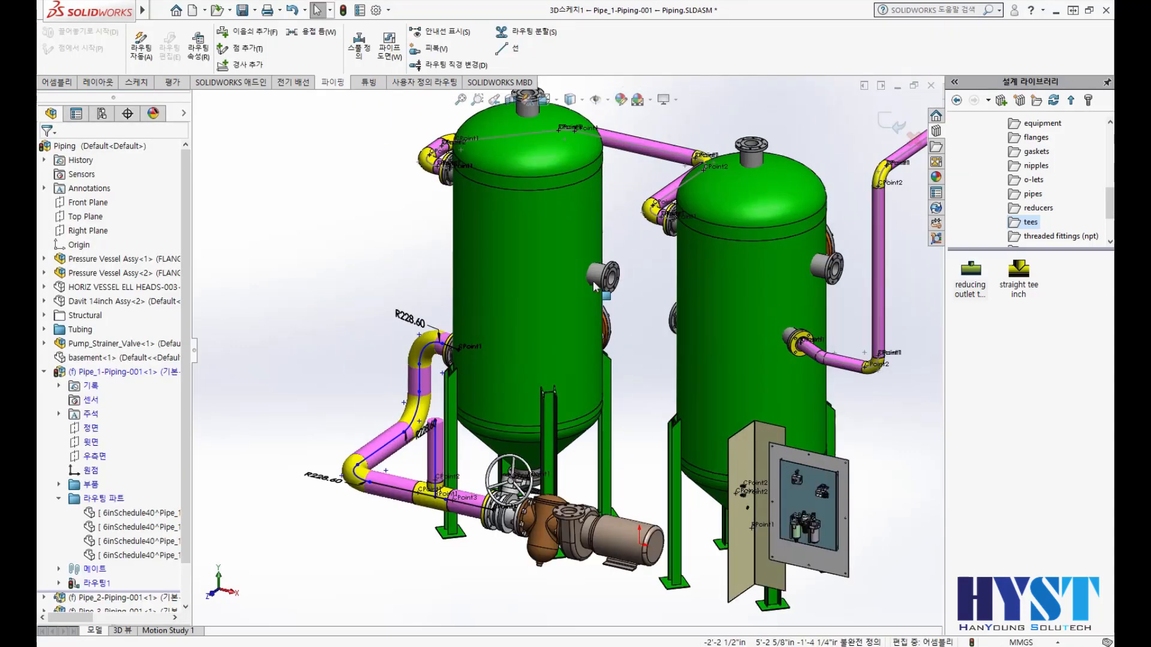
ctrl+middle_drag(550, 332, 515, 362)
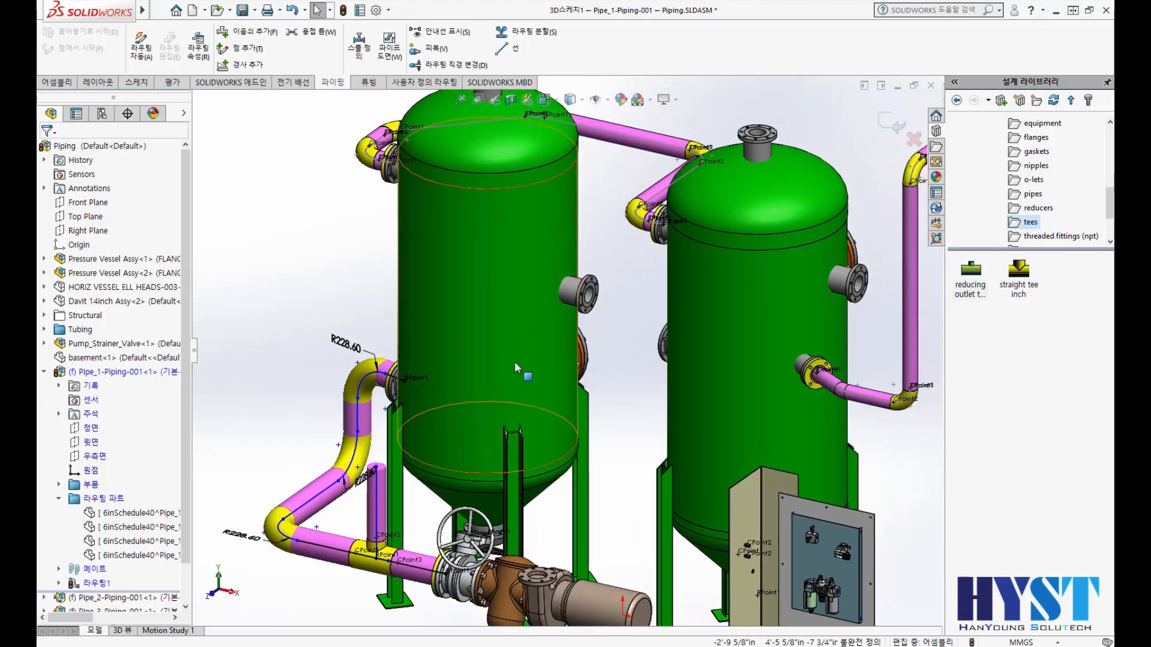
click(1035, 137)
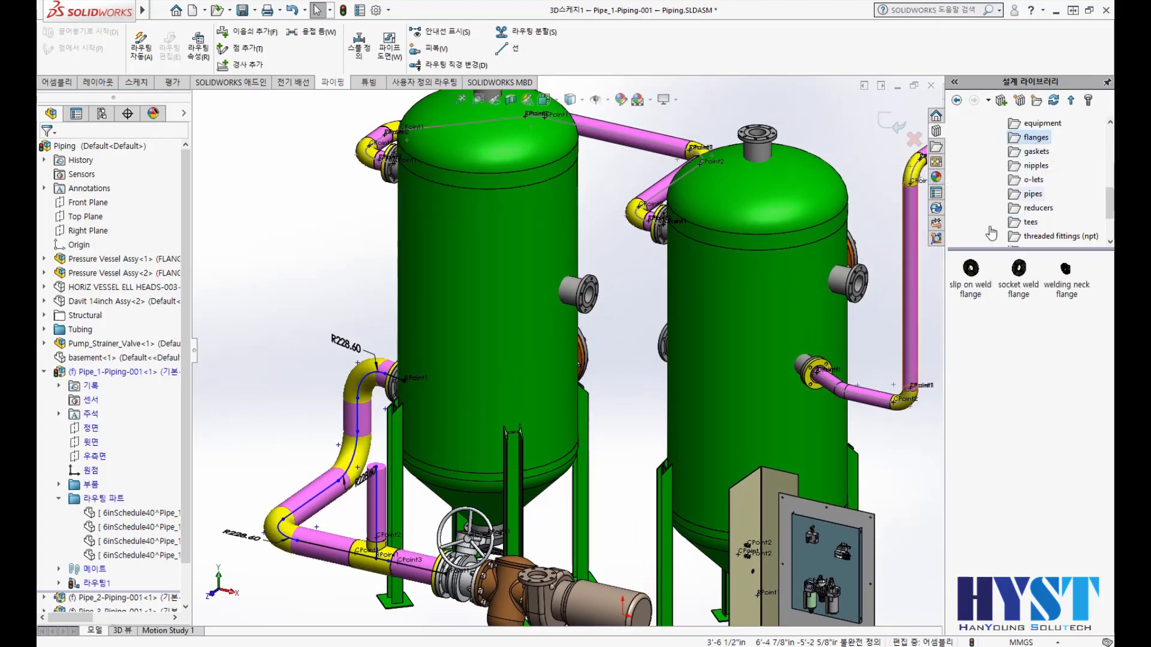
drag(970, 268, 590, 293)
click(546, 377)
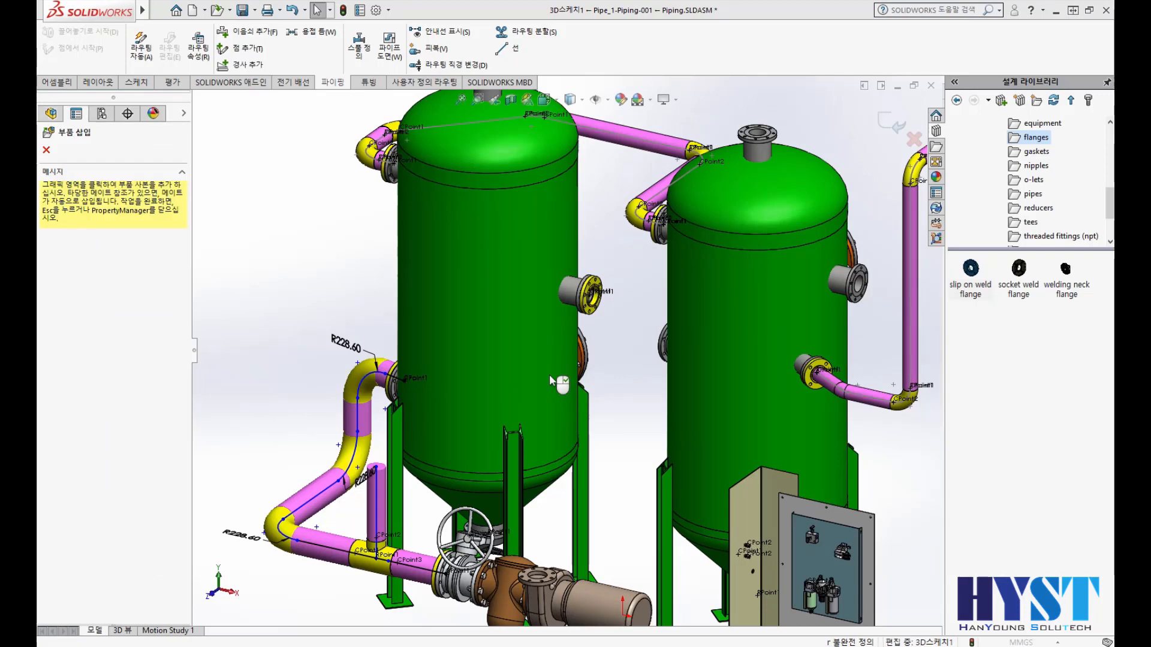
key(Escape)
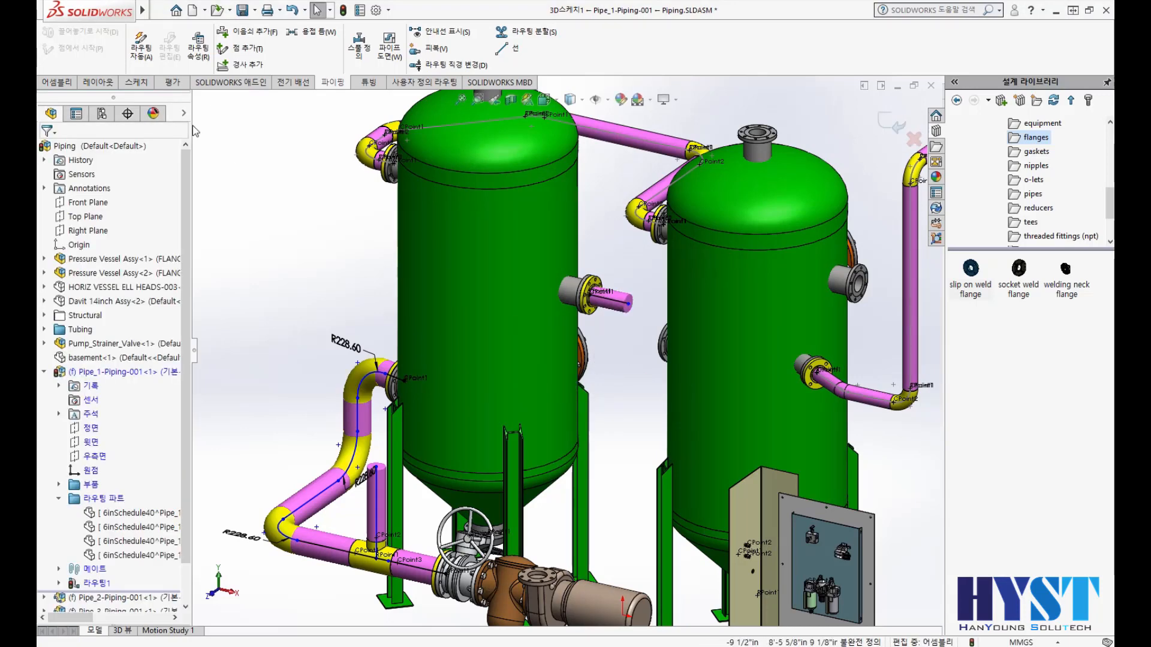
- Auto-route the pipe between the reducing tee's branch and the side nozzle flange's stub using alternate path solution 3-Y,X,Z
click(398, 163)
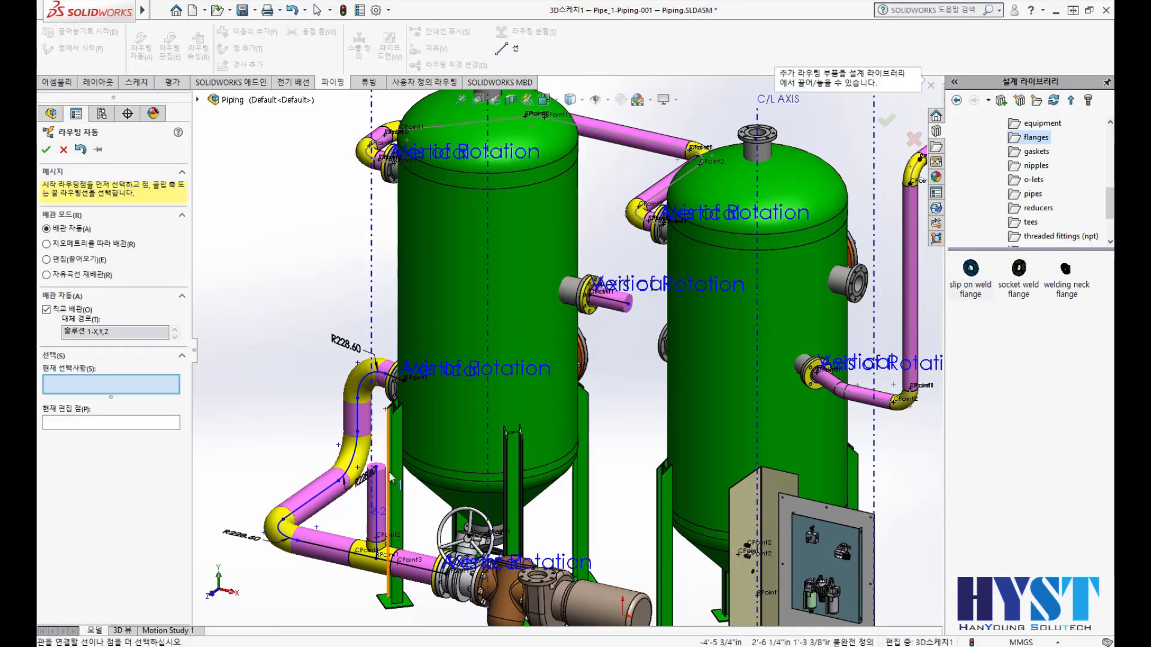
click(628, 304)
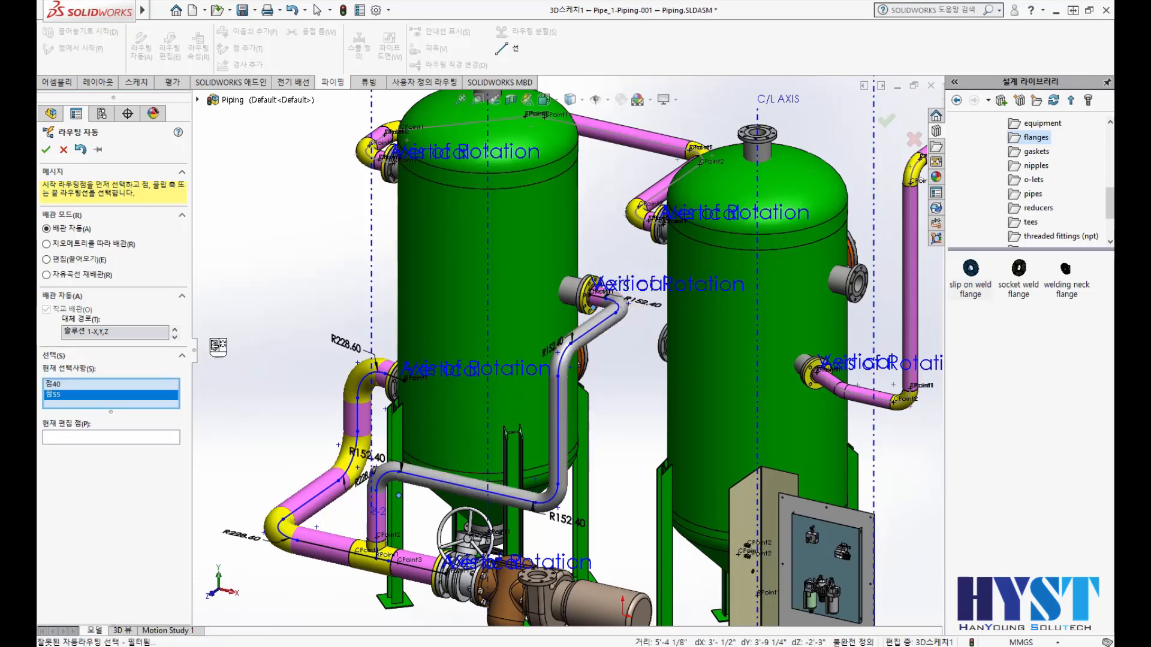
click(173, 329)
click(174, 329)
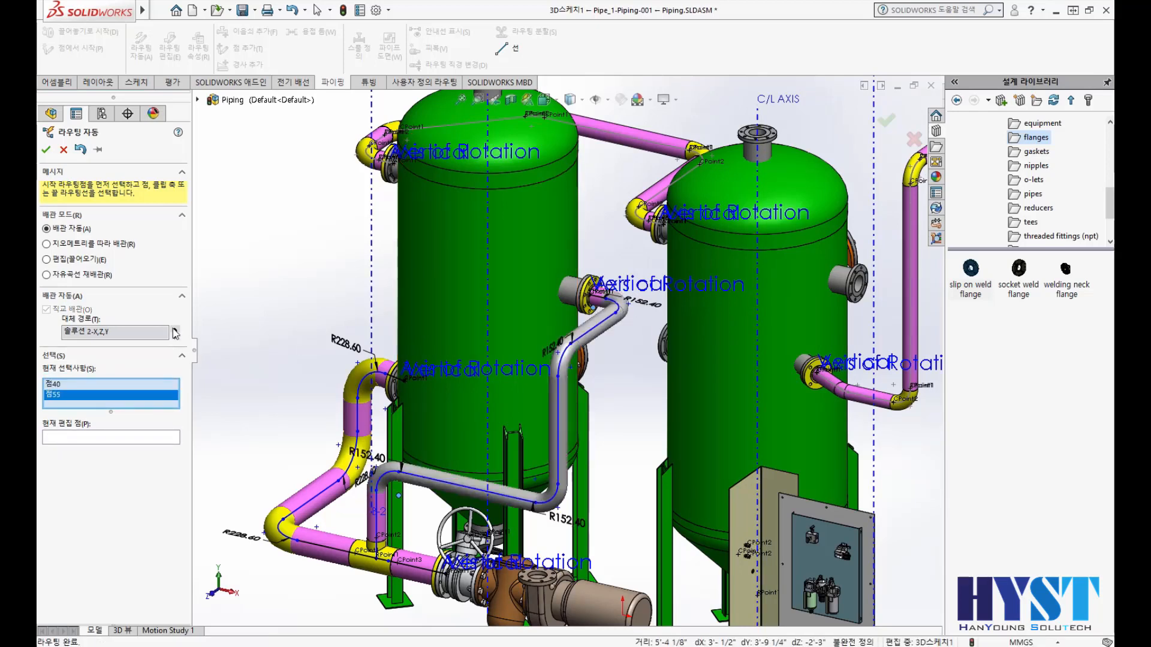
click(174, 332)
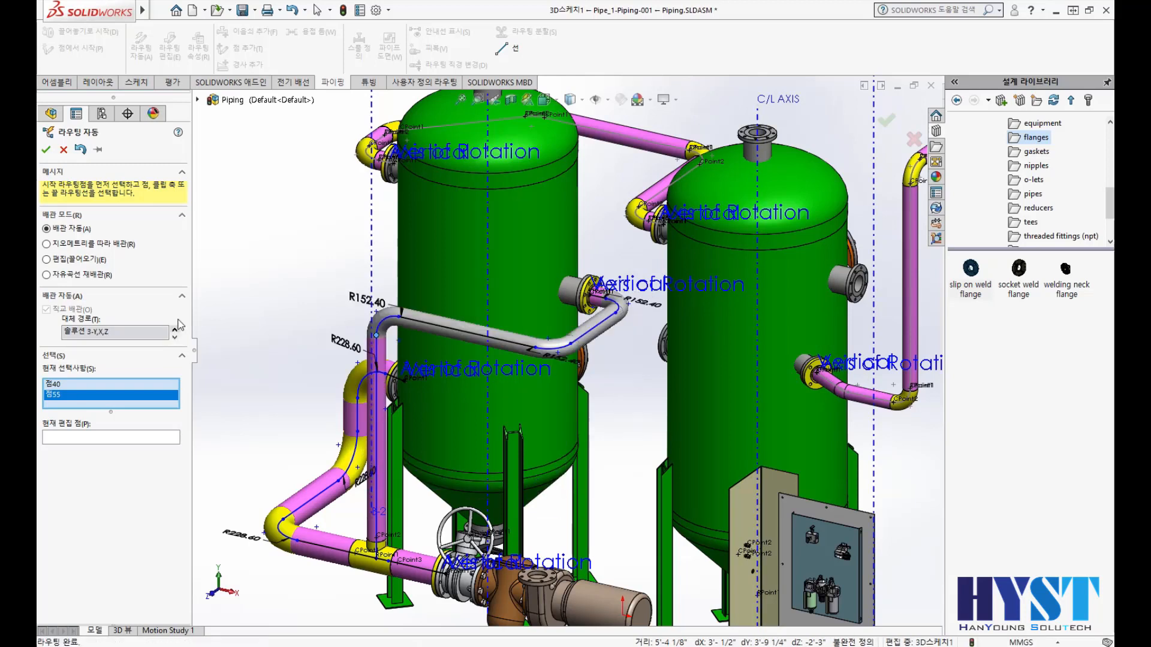
click(46, 149)
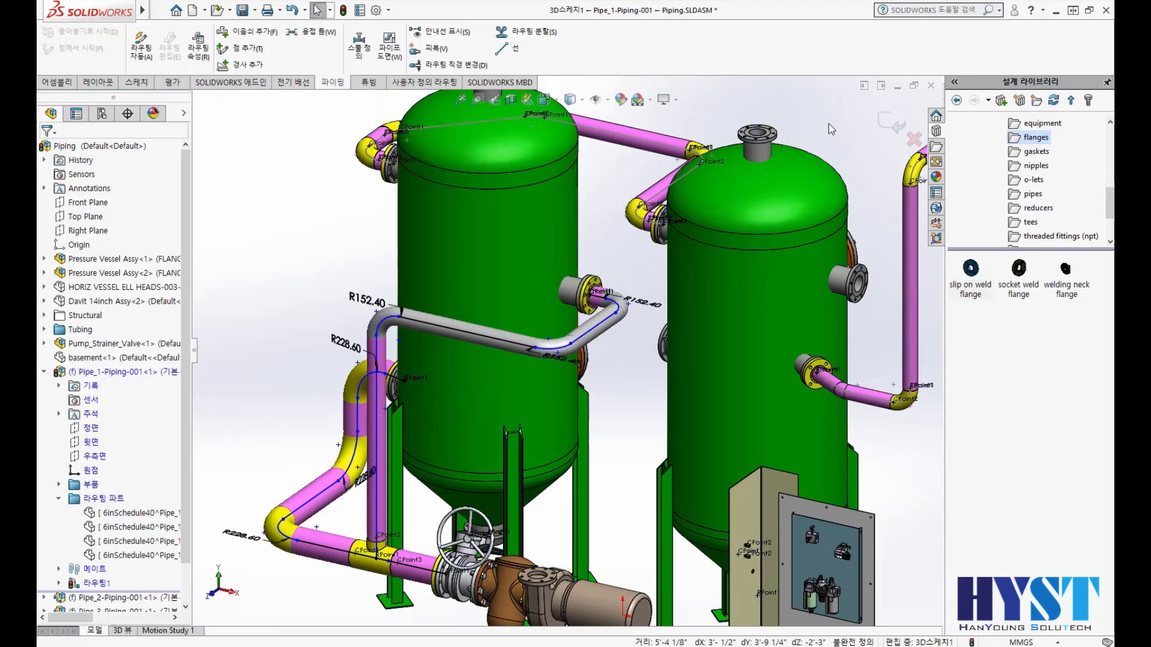
- Insert a straight tee inch, configuration Tee Inch 4 Sch40, with its branch upward on the new horizontal run in front of the vessel
ctrl+middle_drag(598, 206, 579, 350)
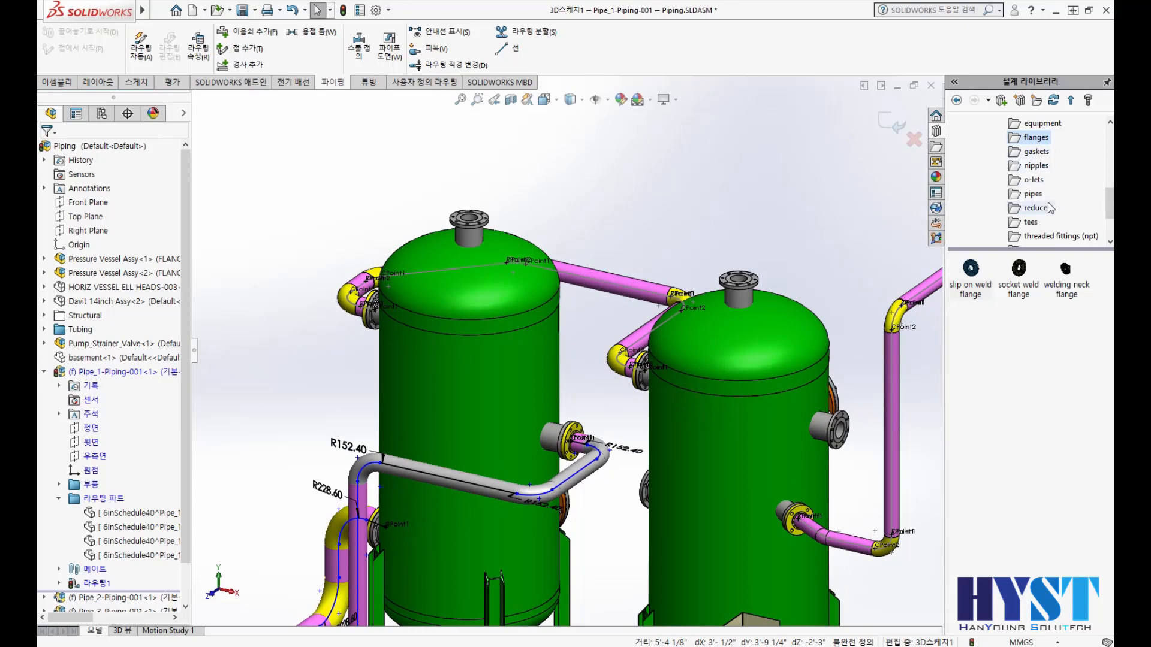
click(1027, 223)
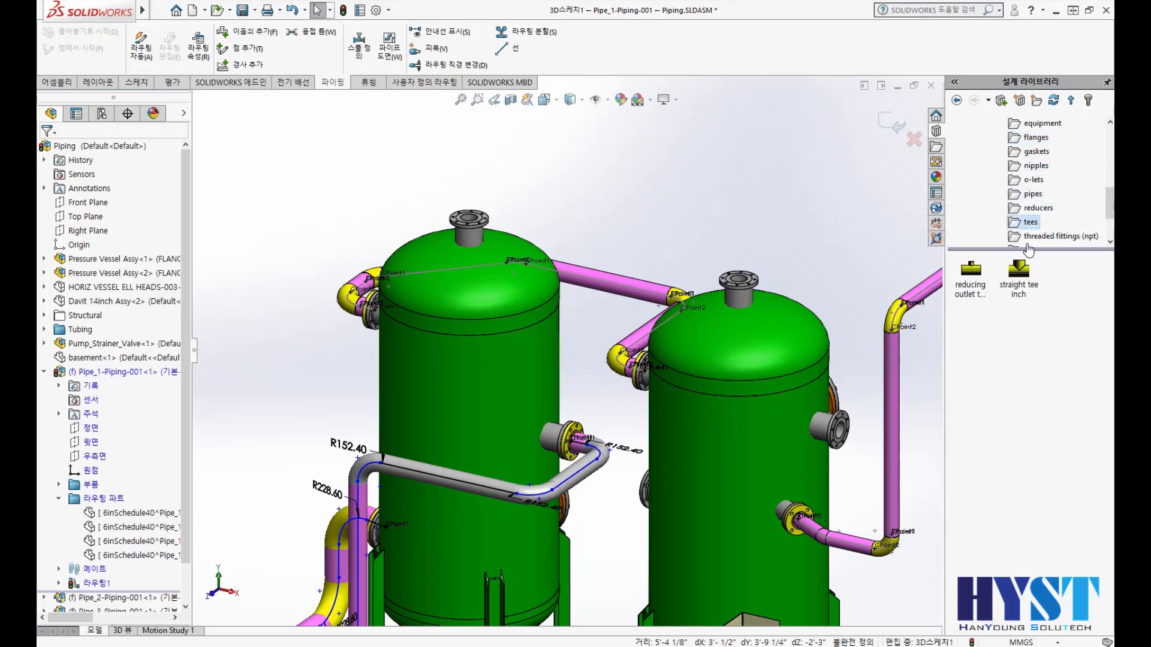
mouse_move(1020, 274)
mouse_down()
mouse_move(626, 353)
mouse_move(448, 480)
mouse_up()
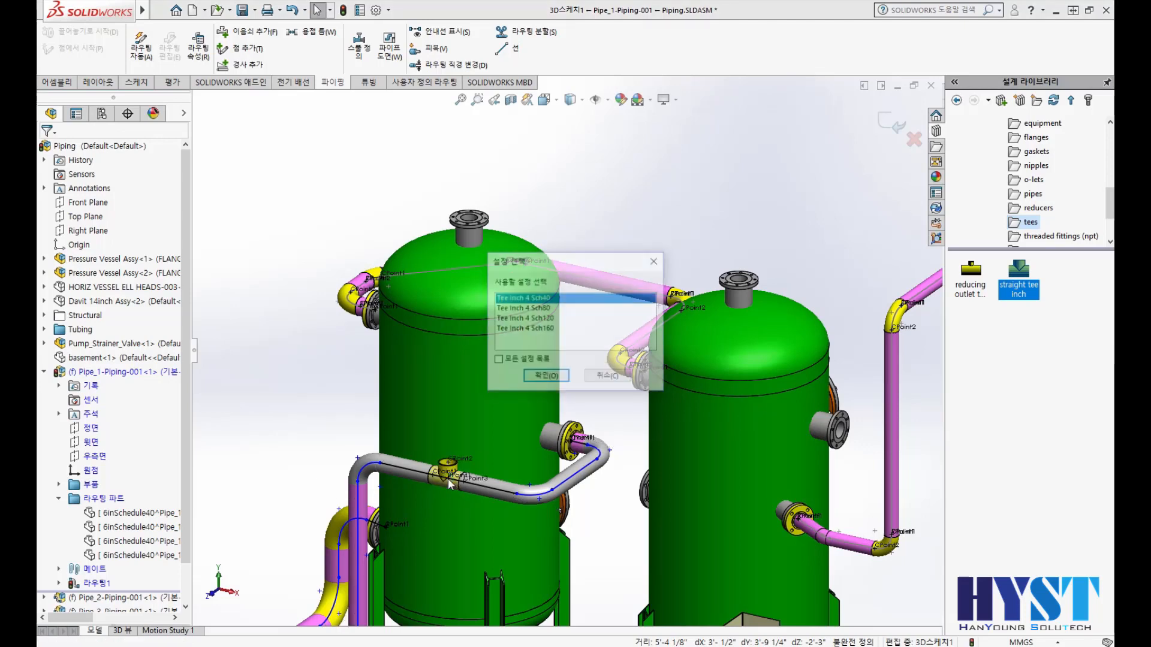
click(546, 377)
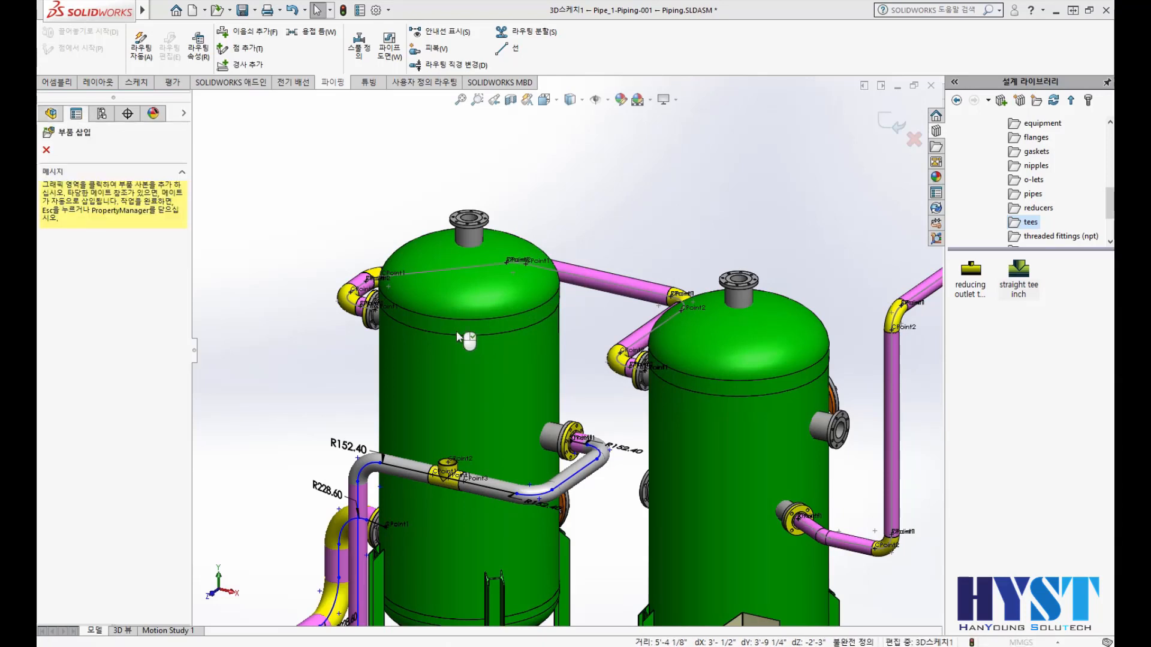
key(Escape)
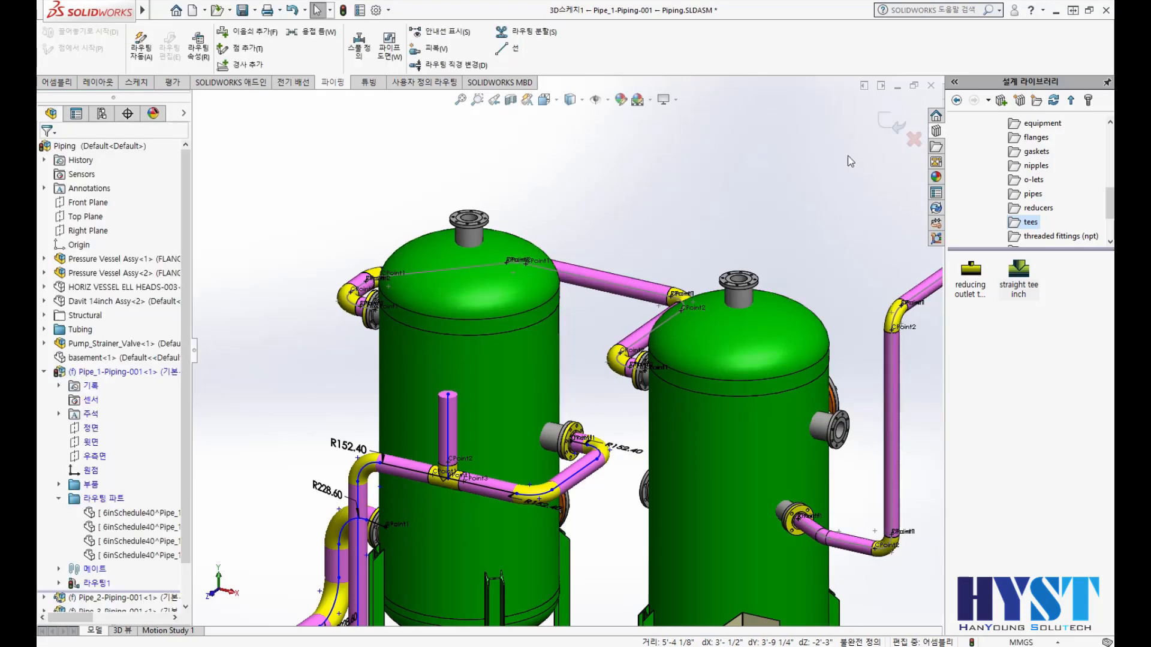
- Place a slip on weld flange, configuration Slip On Flange 150-NPS4, on the left-hand vessel's top nozzle
click(1033, 138)
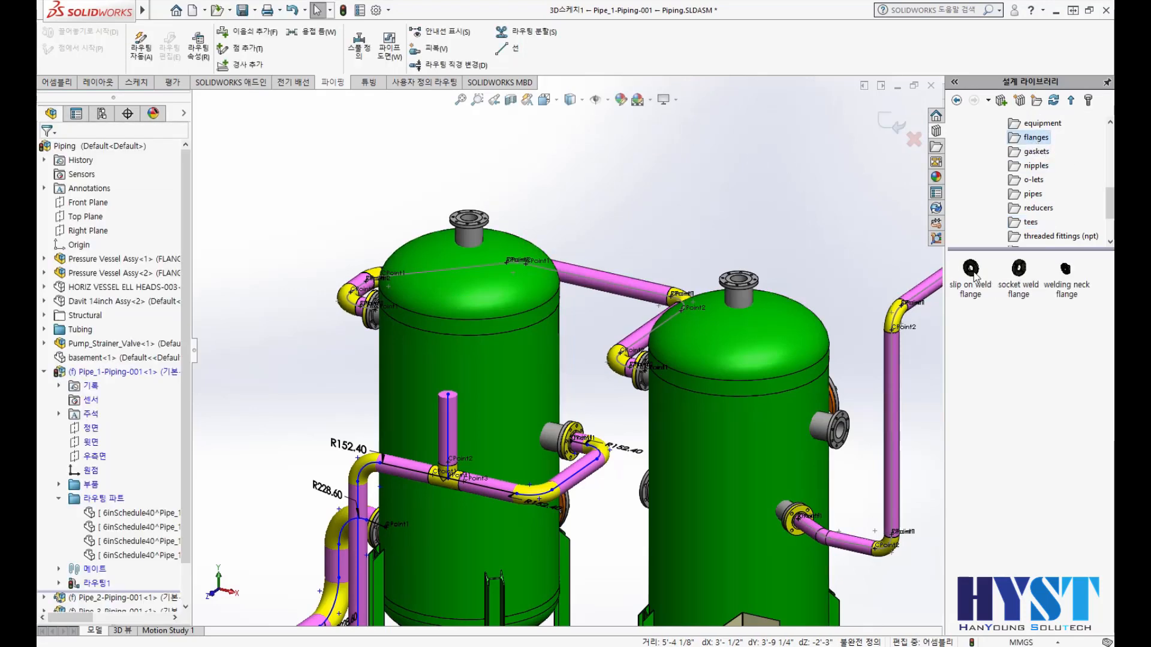
drag(972, 271, 482, 222)
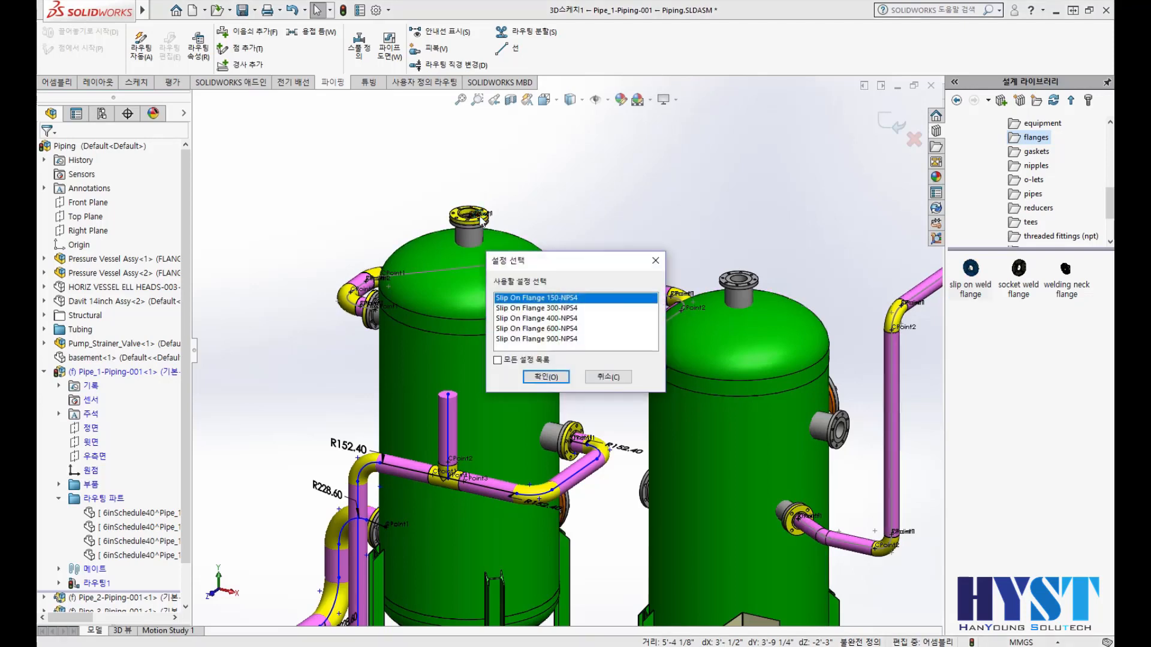
click(554, 379)
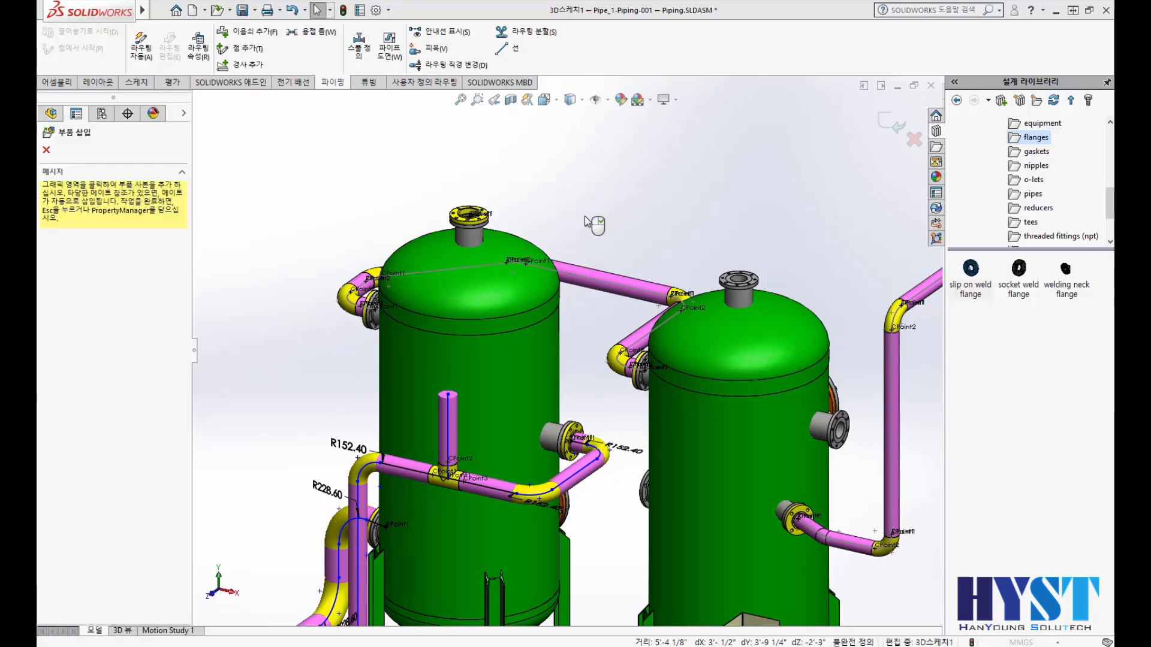
key(Escape)
- Auto-route the pipe between the straight tee's upward branch and the left-hand vessel's top nozzle stub using alternate path solution 4-Y,Z,X
middle_drag(523, 270, 419, 273)
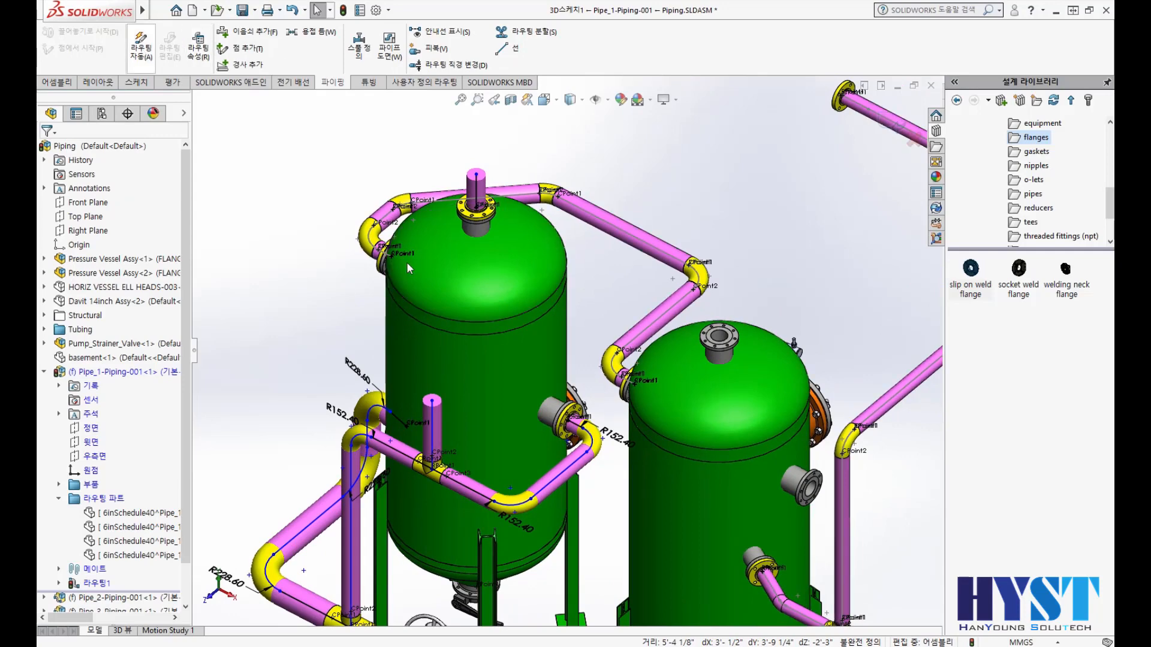
click(472, 181)
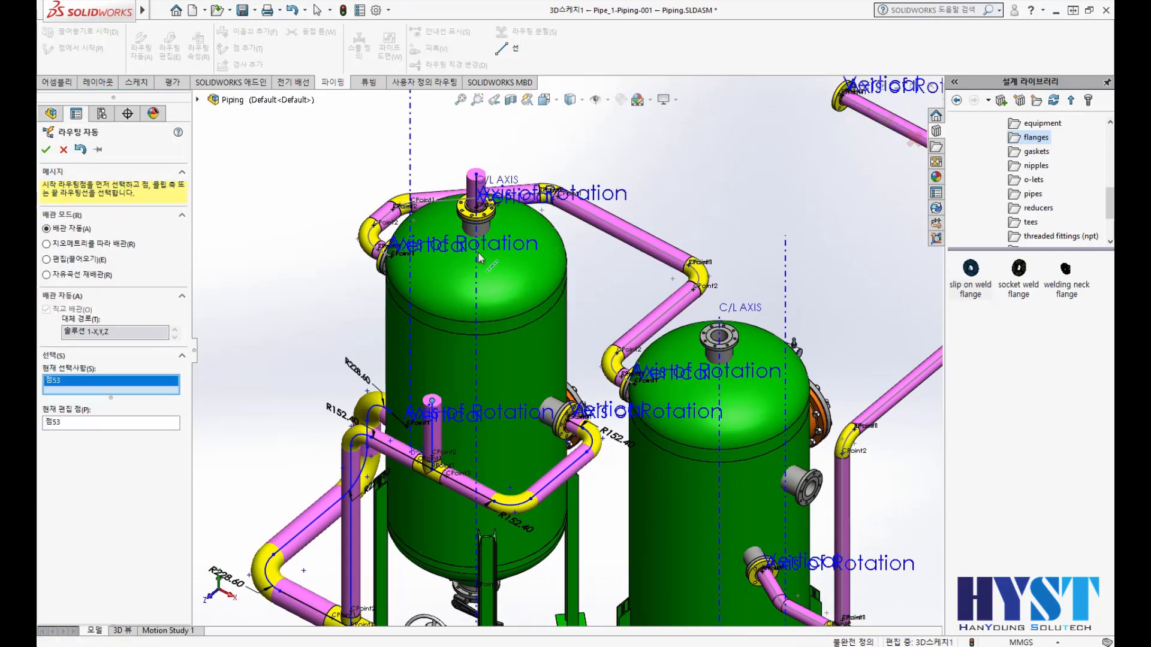
click(476, 177)
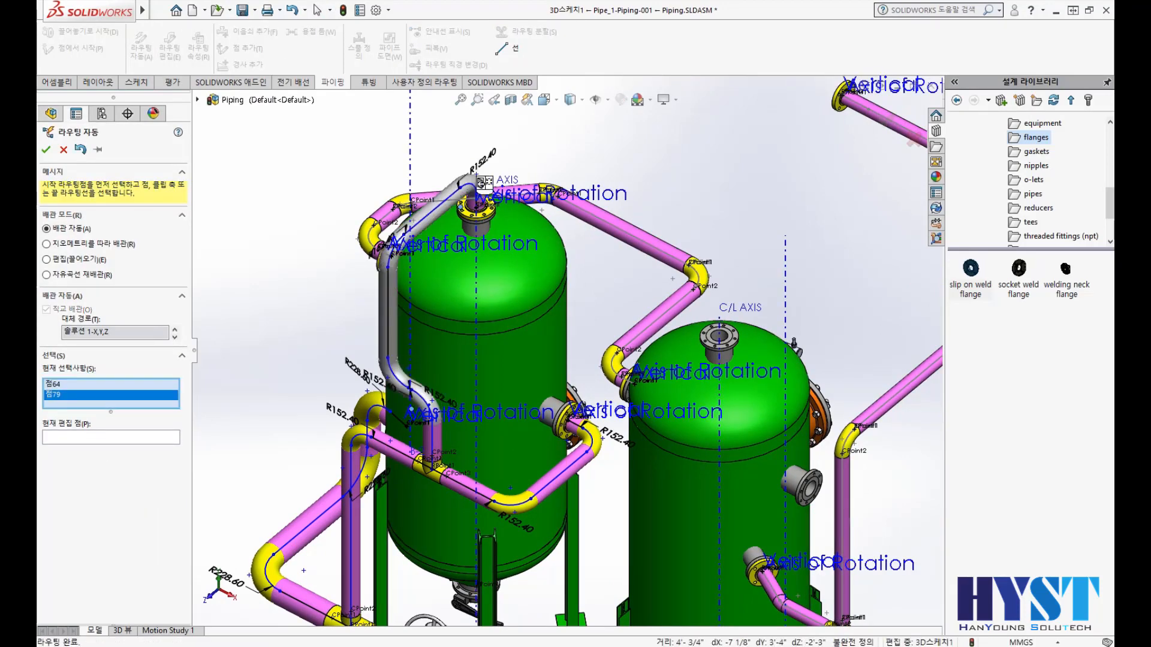
click(175, 329)
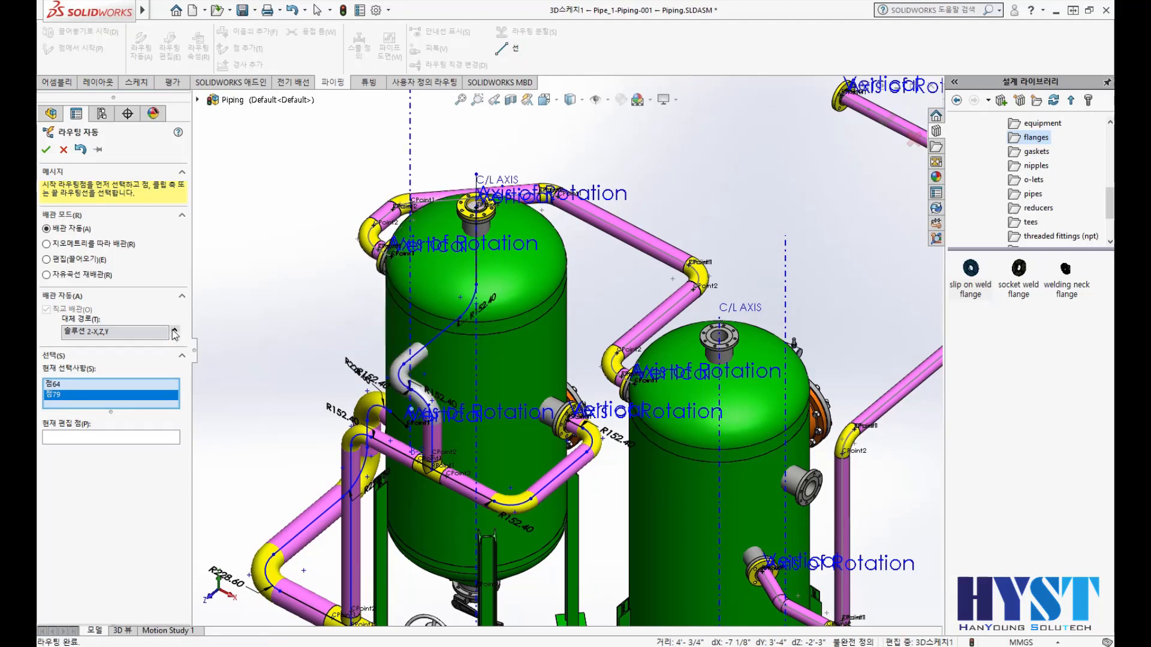
click(175, 333)
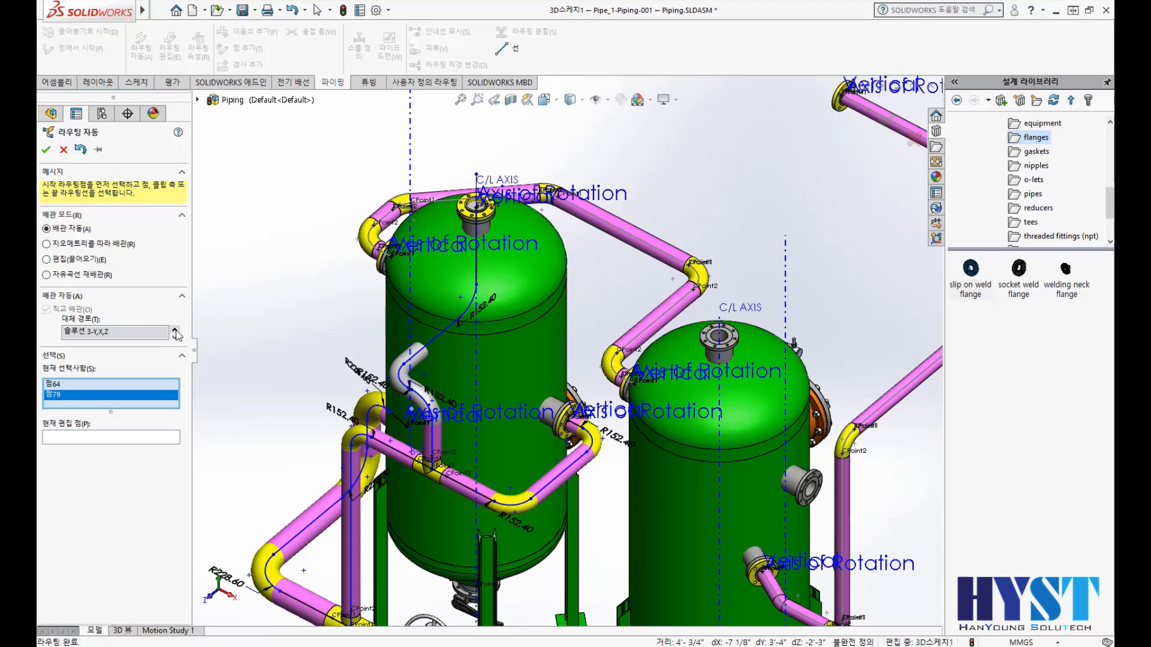
click(175, 330)
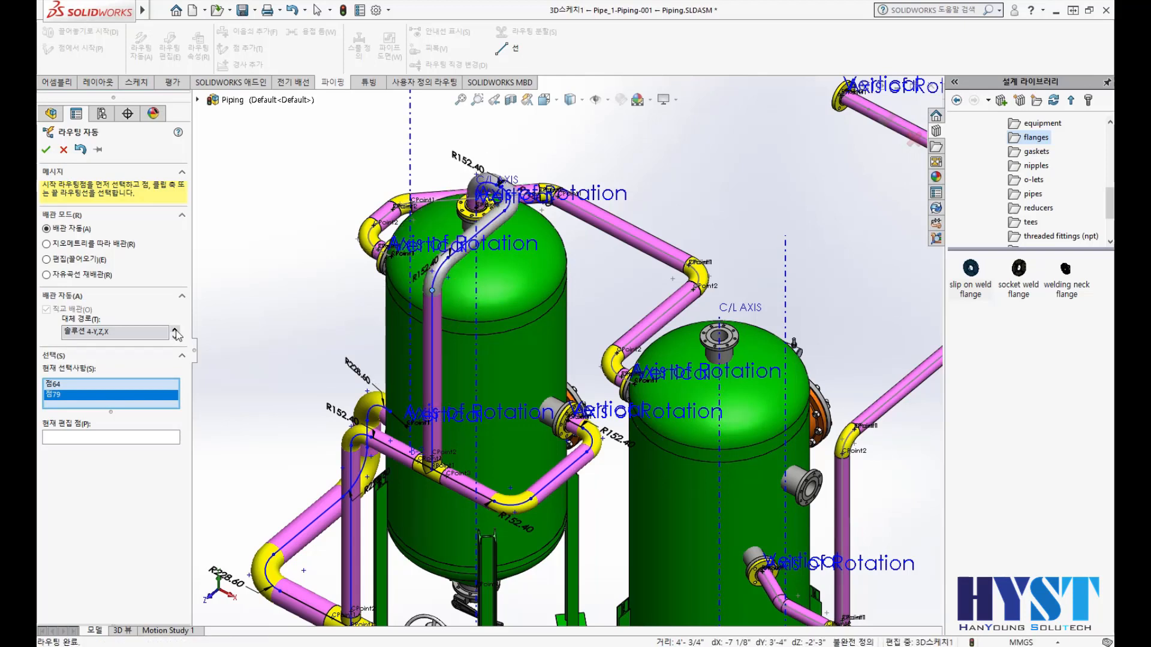
click(47, 149)
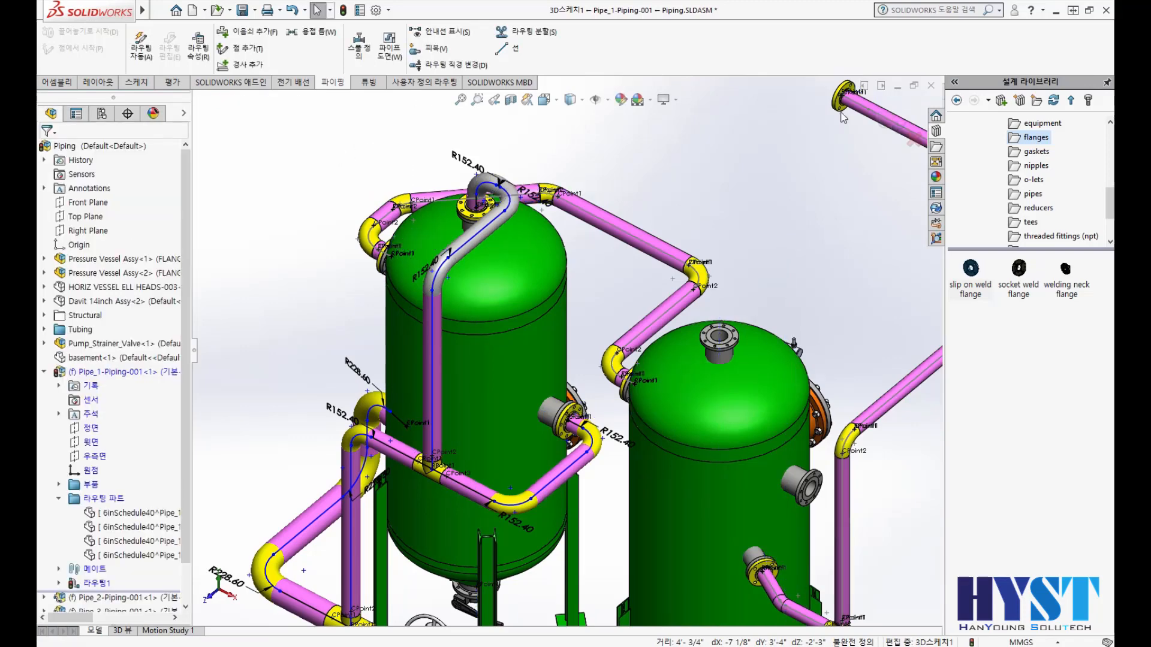
- Finish the 3D route sketch and leave Pipe_1 editing to return to the top-level Piping assembly
middle_drag(790, 221, 885, 123)
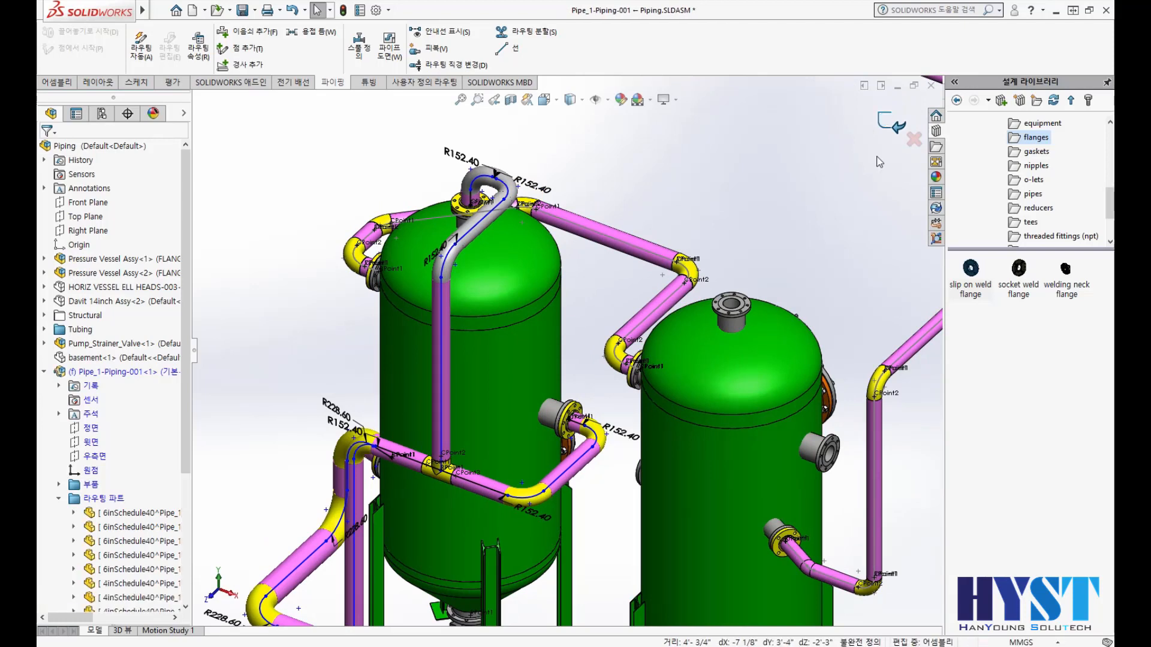
click(891, 123)
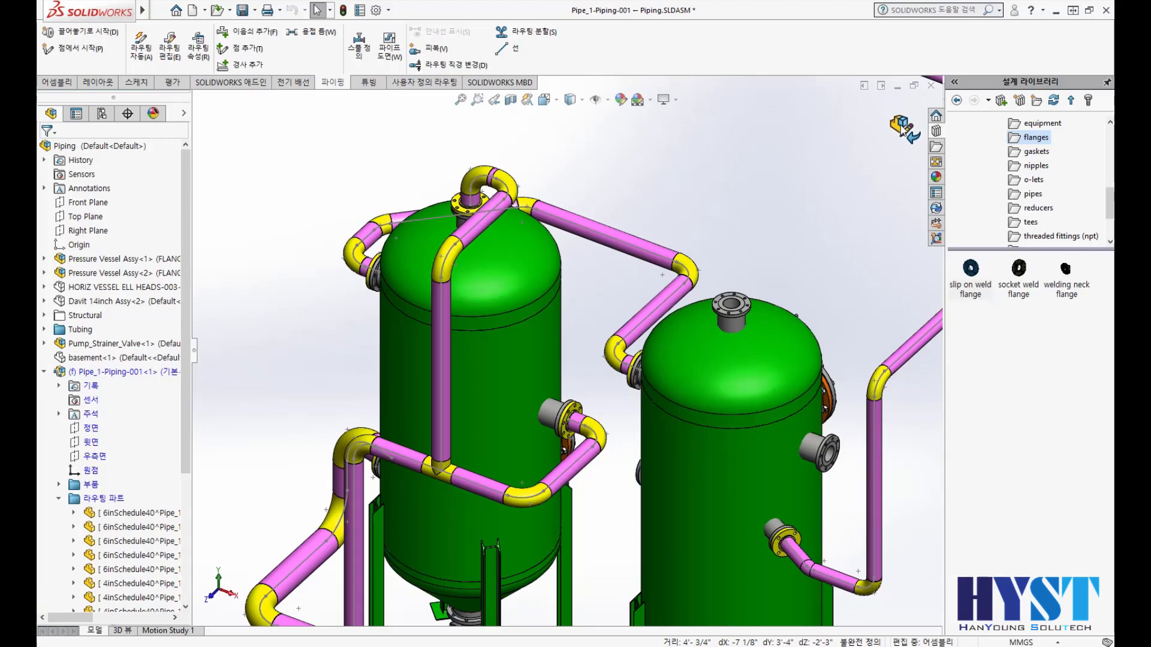
click(903, 128)
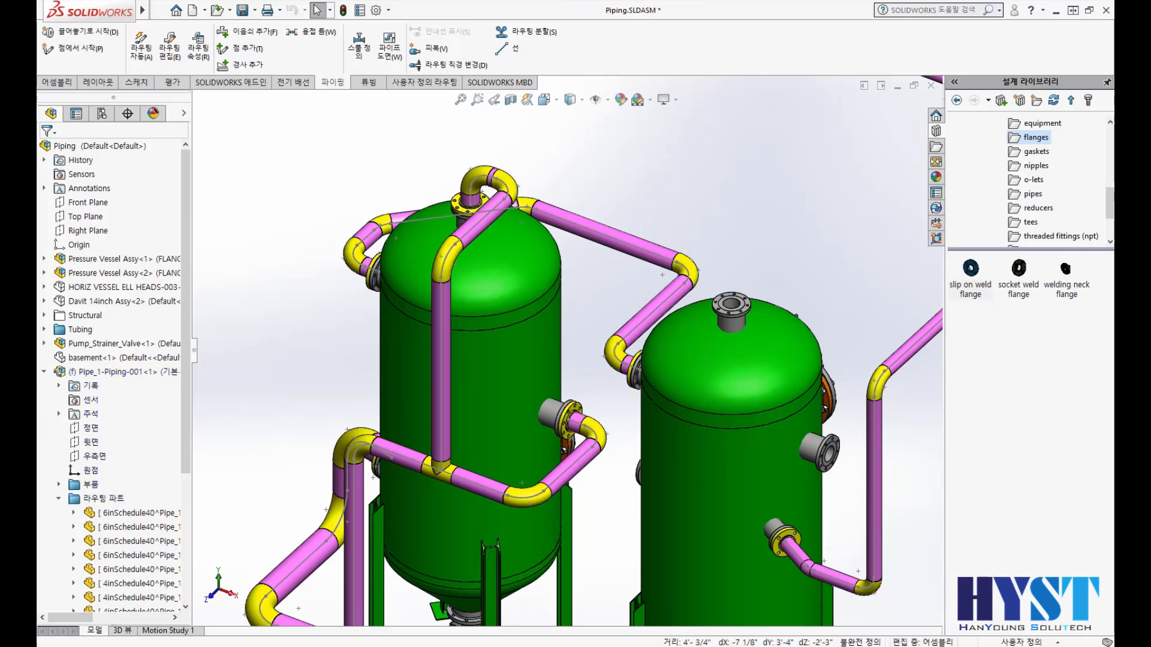
- Start a new pipe route by placing a slip on weld flange, configuration Slip On Flange 150-NPS4, on the right-hand vessel's top nozzle
scroll(646, 386, up, 2)
scroll(634, 425, up, 4)
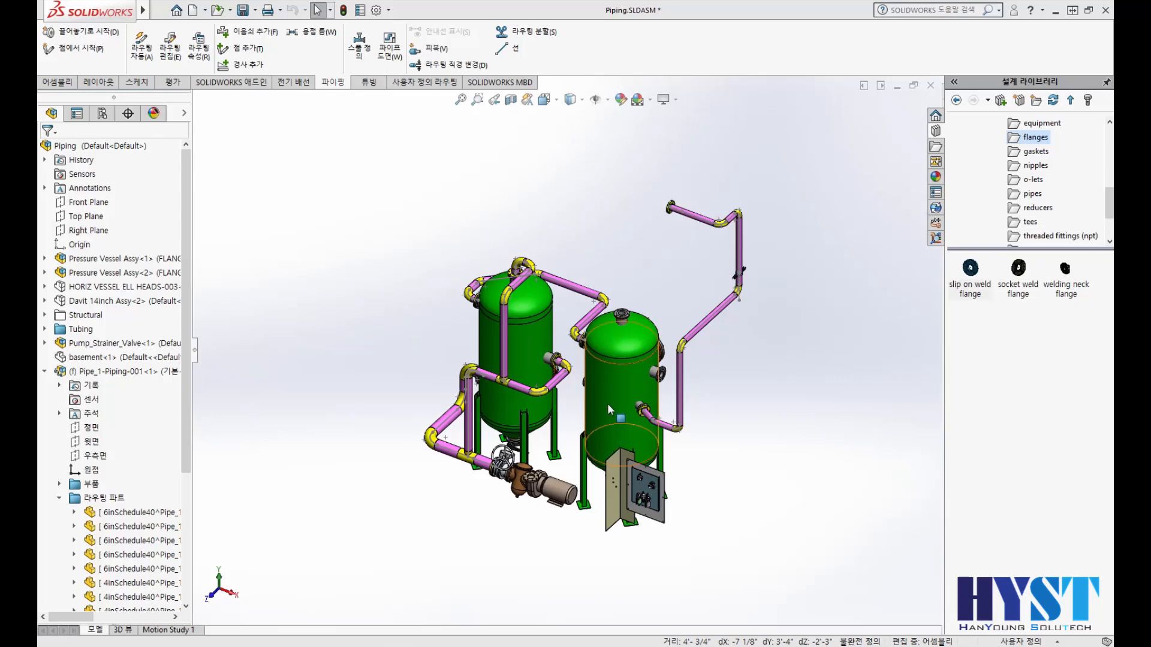
scroll(646, 312, down, 5)
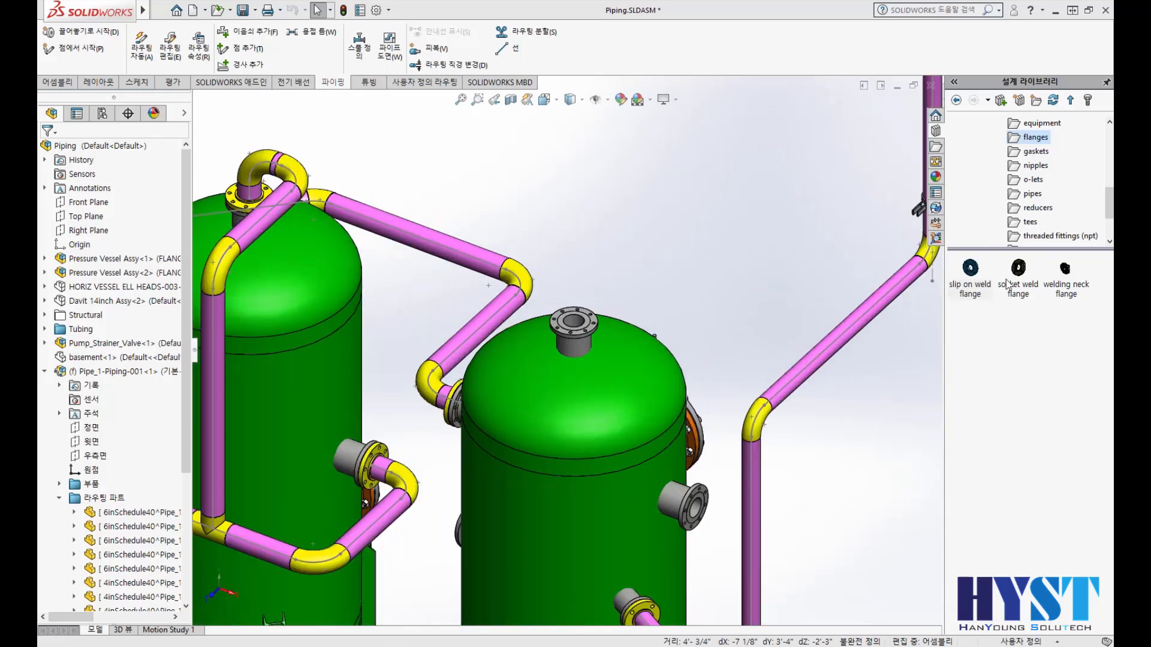
drag(977, 273, 584, 316)
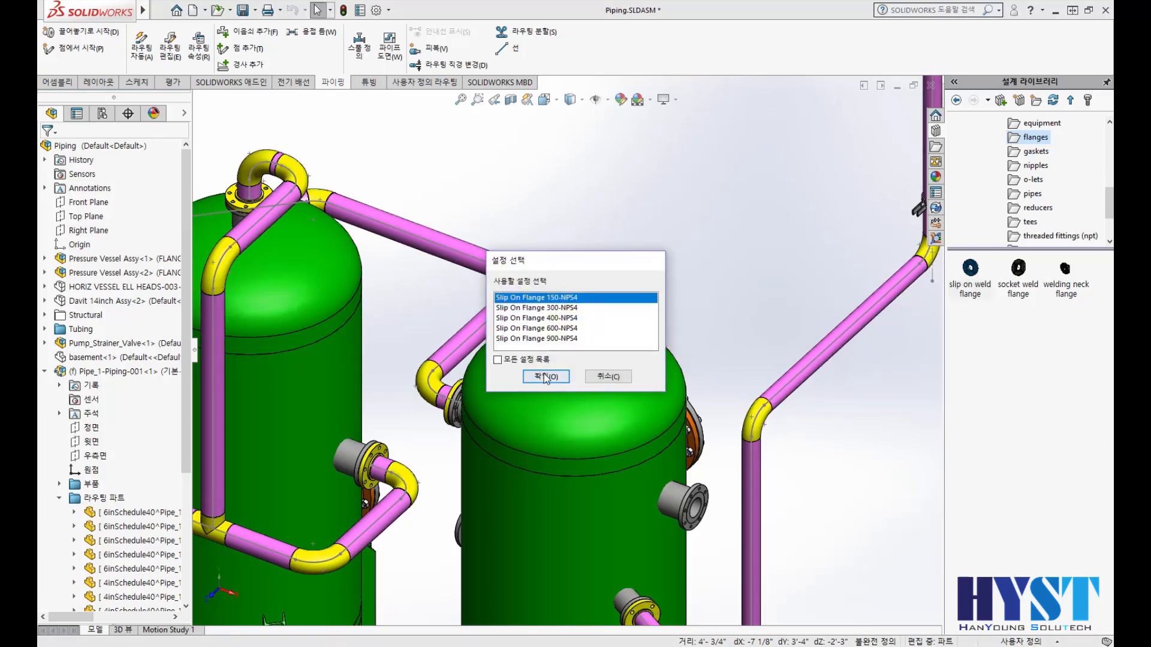
click(535, 372)
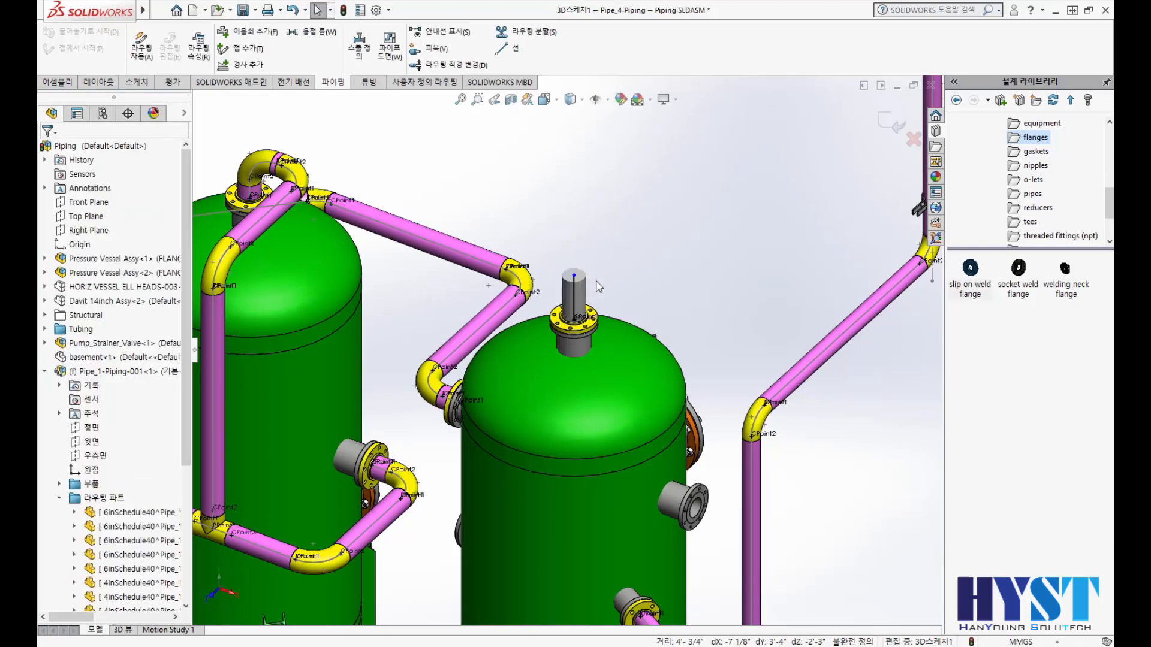
- Place a slip on weld flange, configuration Slip On Flange 150-NPS4, on the pump's upward-facing outlet
scroll(595, 278, up, 2)
ctrl+middle_drag(440, 508, 551, 325)
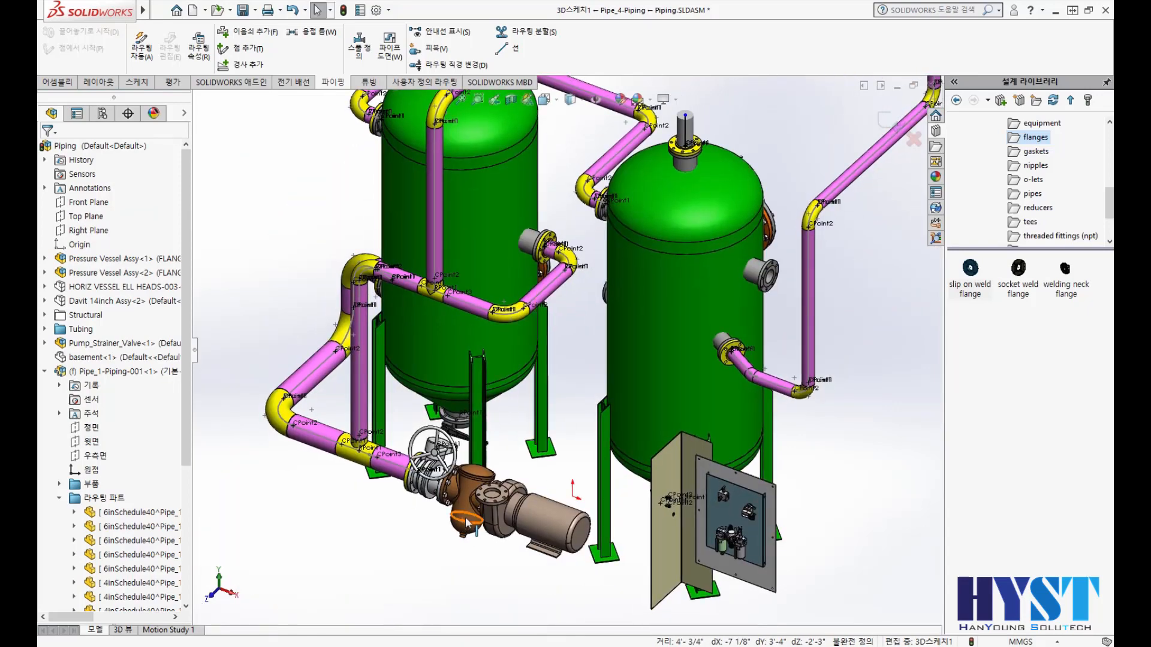
scroll(562, 458, down, 4)
drag(977, 270, 558, 414)
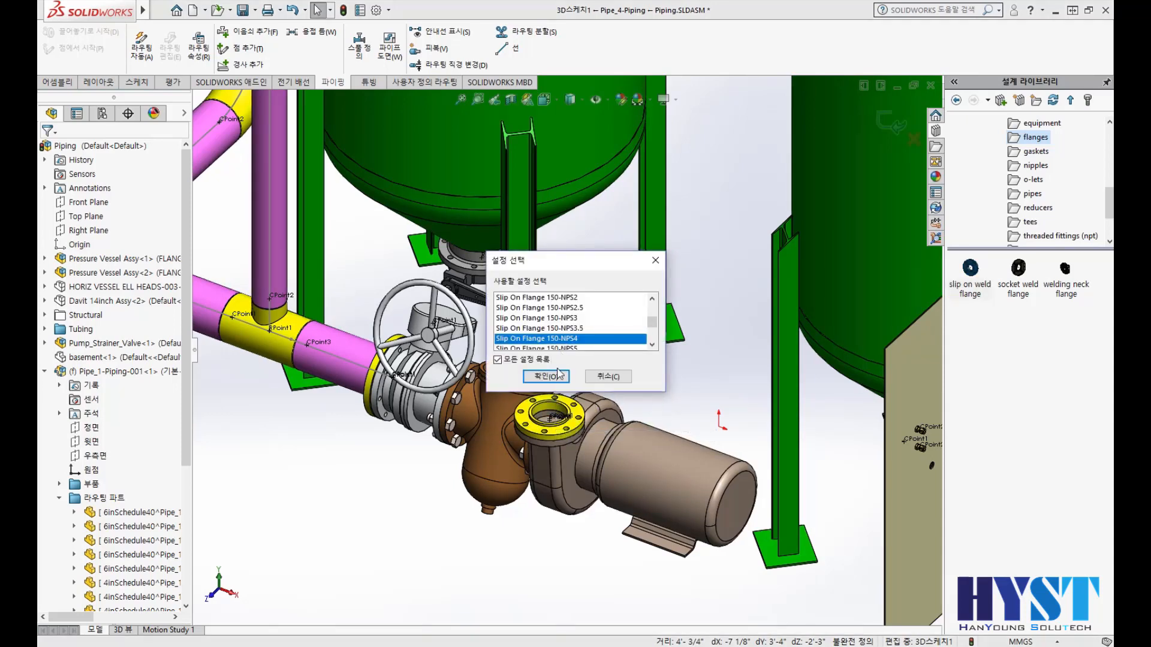
click(557, 375)
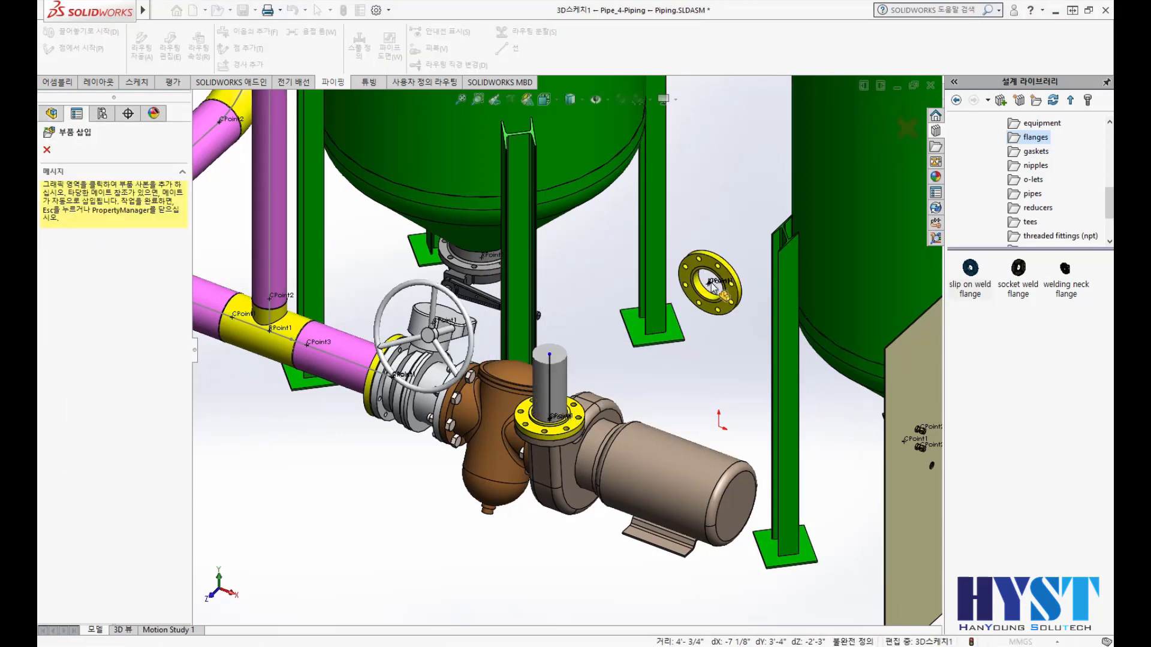
key(Escape)
- Auto-route the pipe between the pump outlet flange and the right-hand vessel's top nozzle flange using alternate path solution 4-Y,Z,X
scroll(702, 341, up, 5)
scroll(716, 106, down, 1)
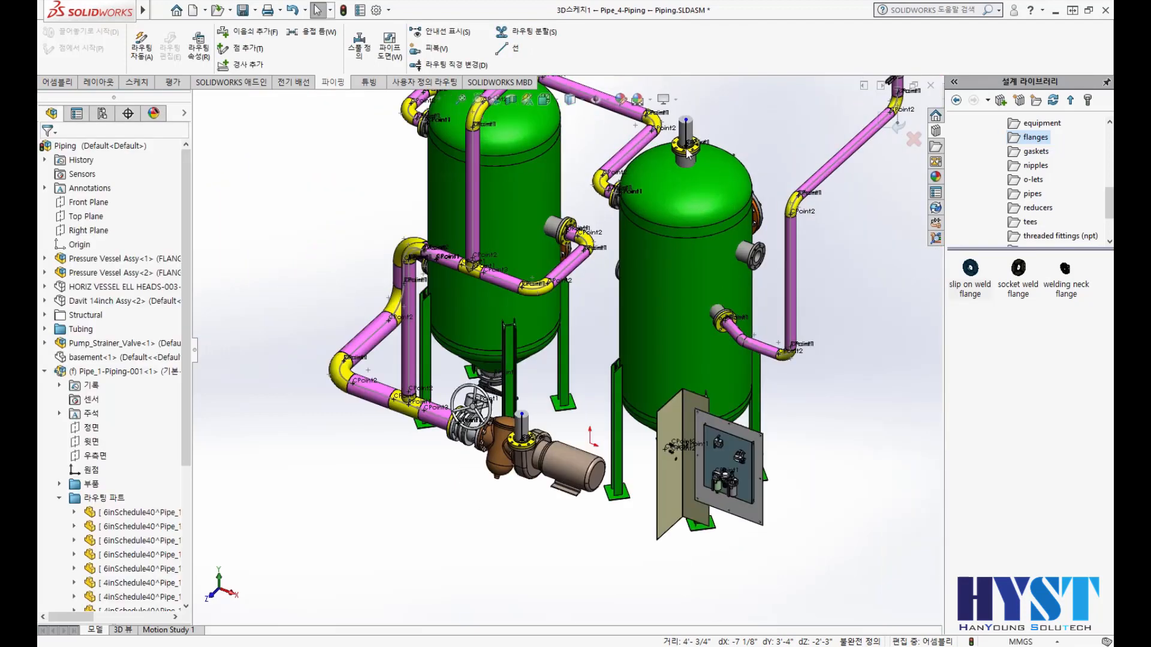
ctrl+middle_drag(717, 105, 693, 168)
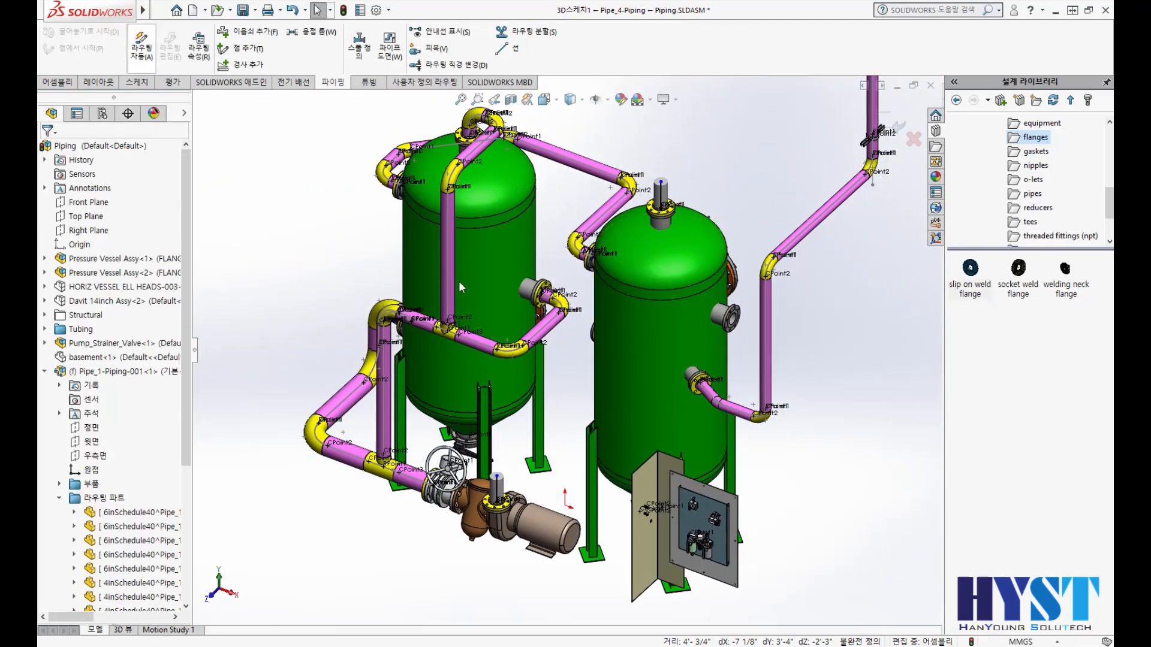
click(670, 172)
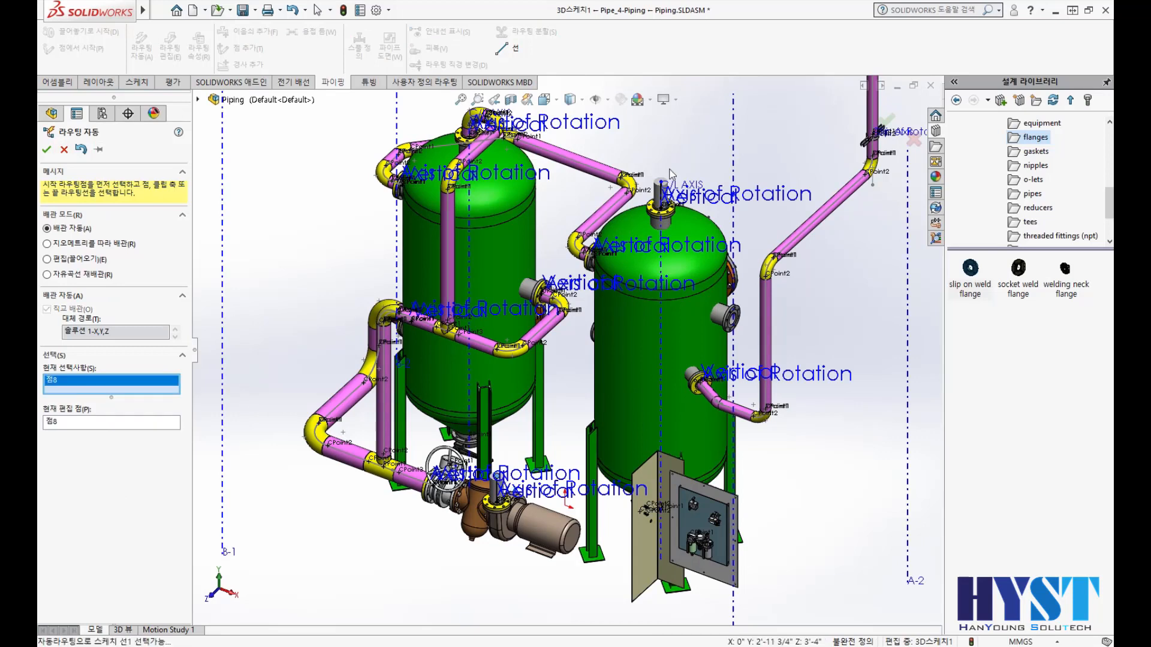
click(666, 186)
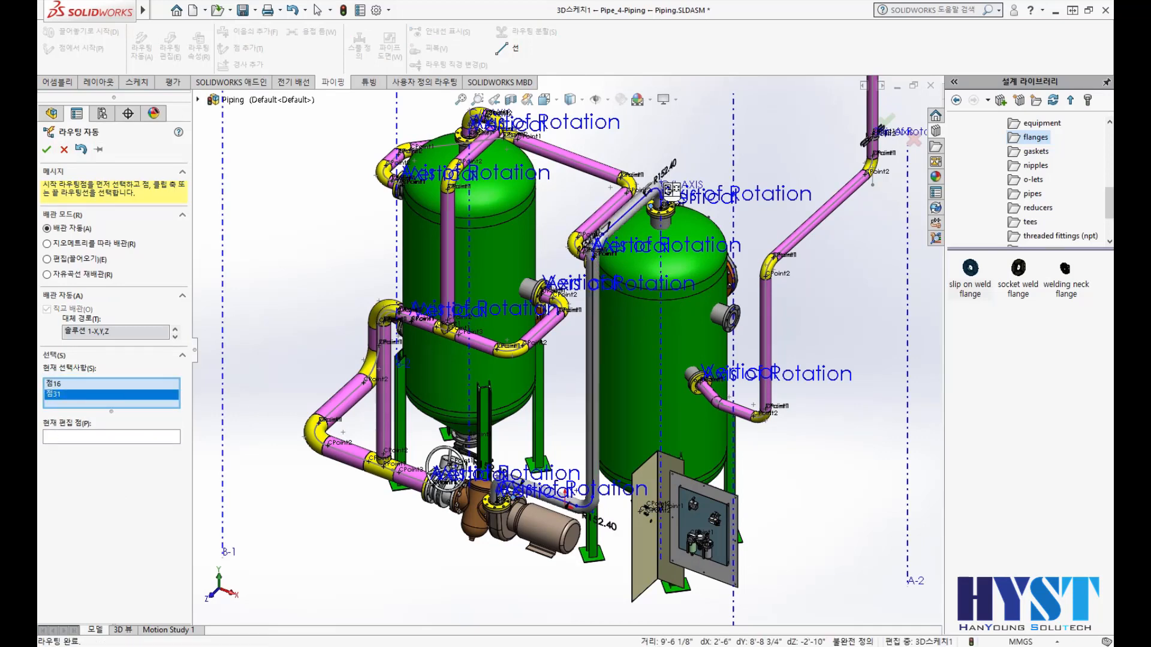
click(175, 331)
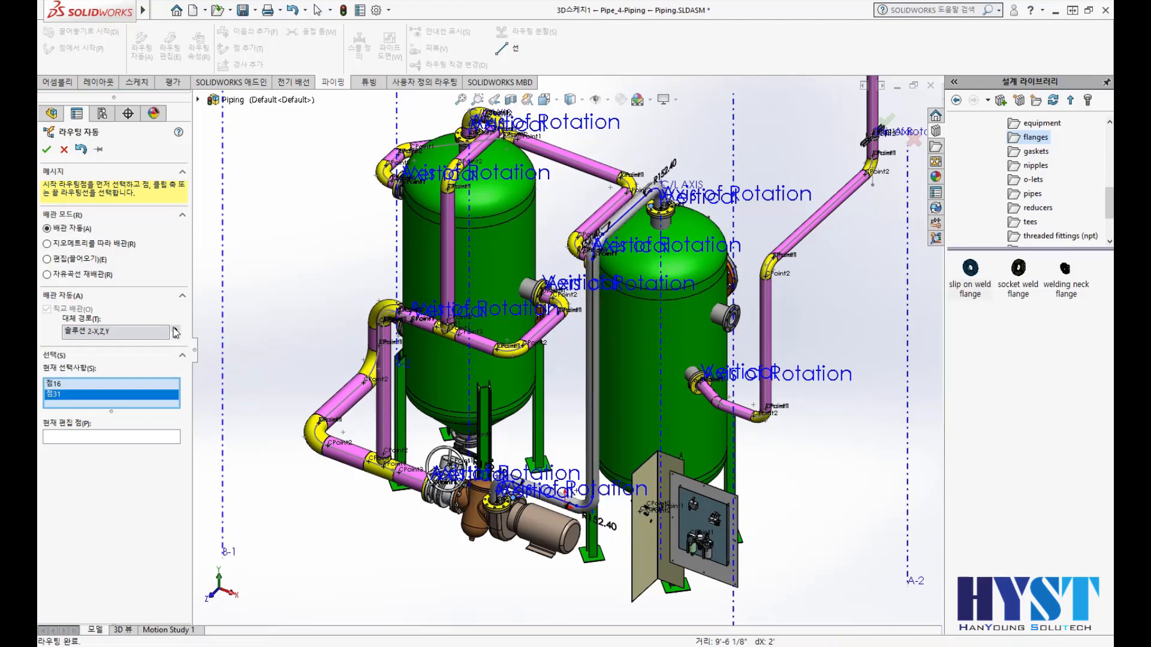
click(174, 329)
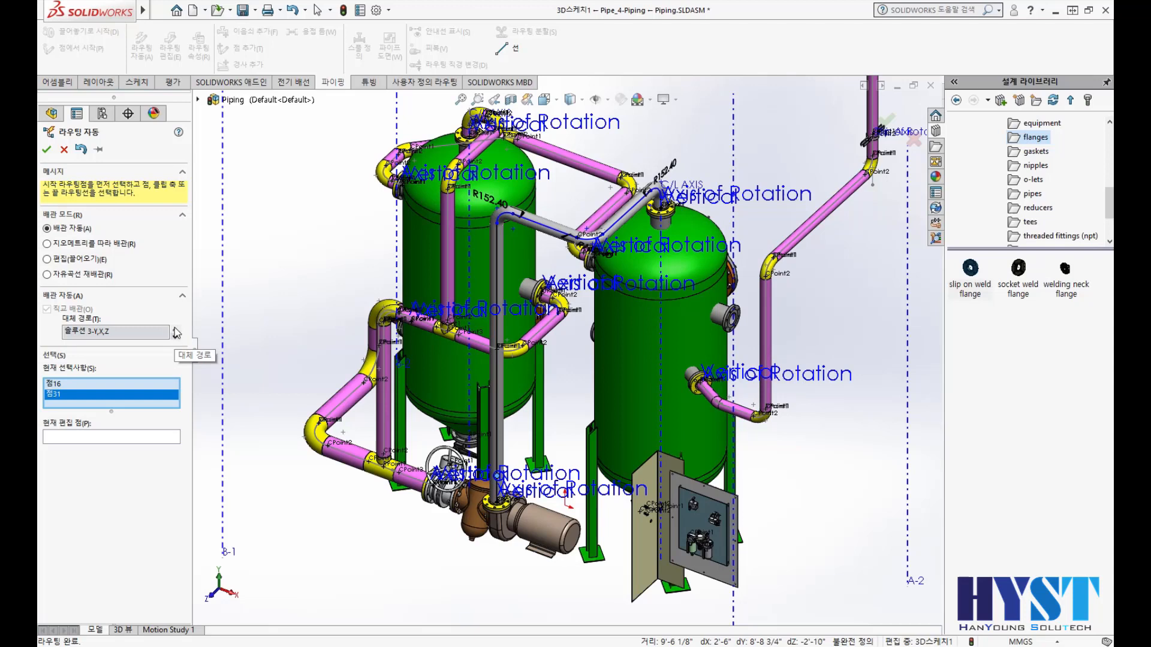
click(176, 331)
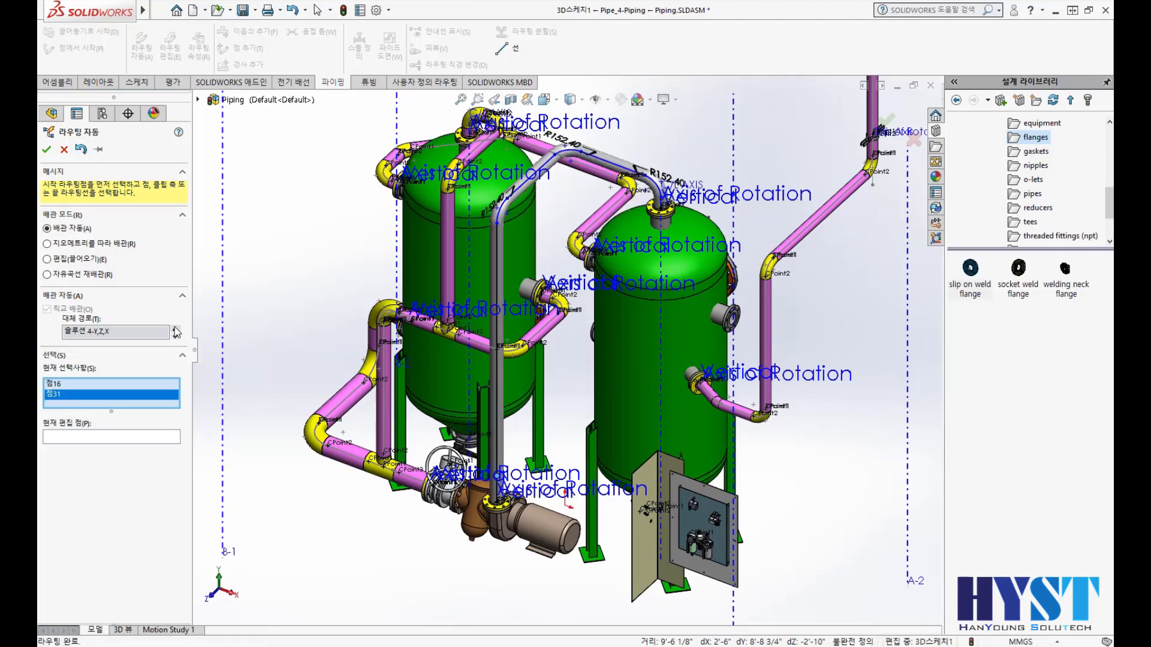
click(47, 150)
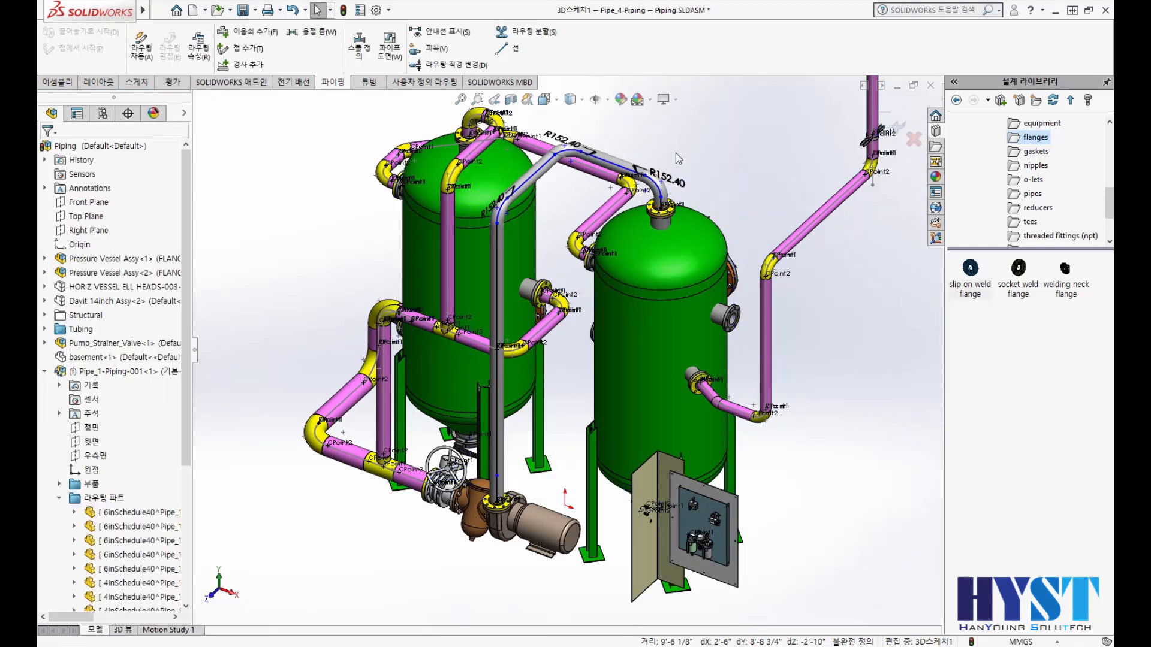
- Place a slip on weld flange, configuration Slip On Flange 150-NPS4, on the open upper side nozzle of the right-hand vessel
scroll(659, 119, down, 4)
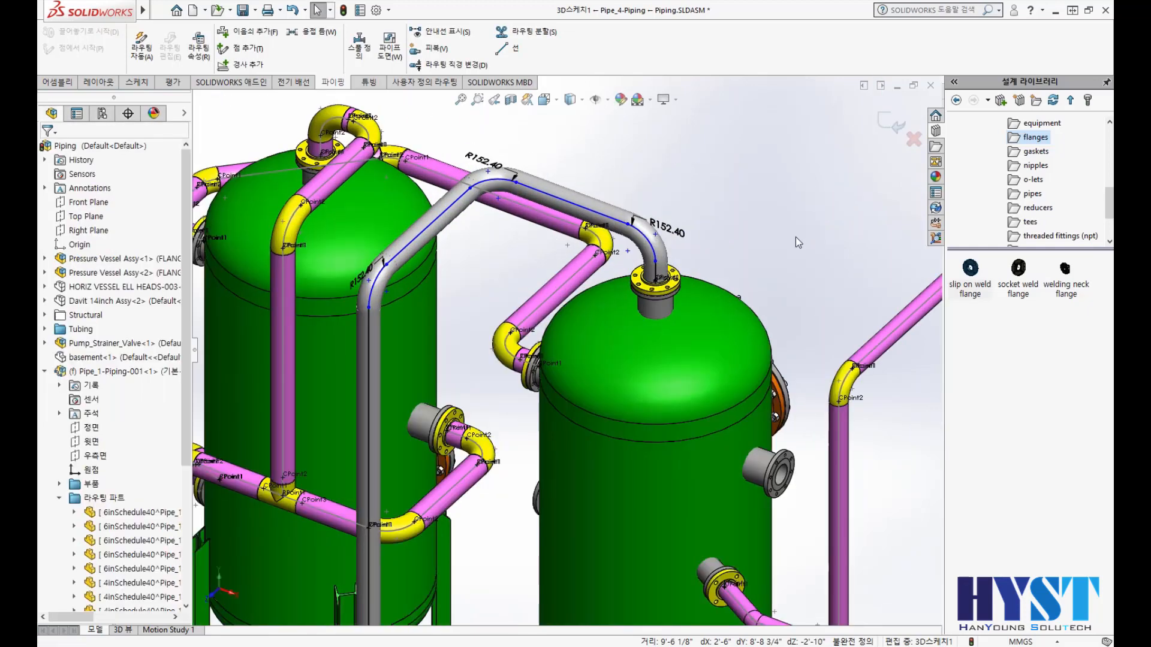
ctrl+middle_drag(789, 363, 778, 330)
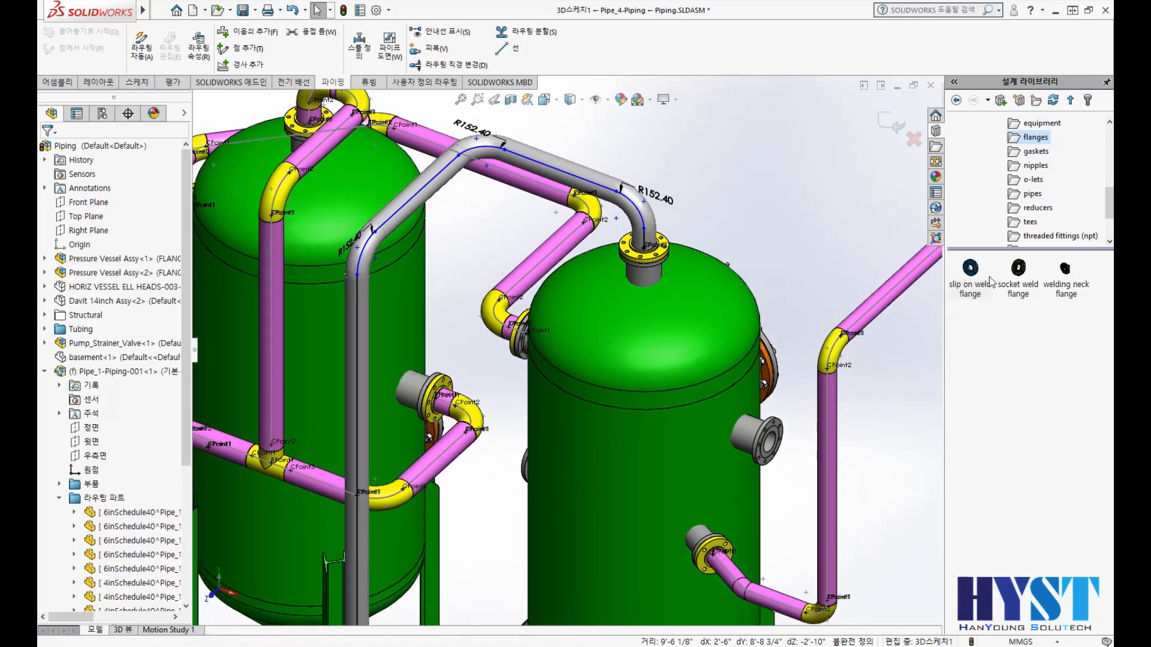
drag(975, 276, 777, 432)
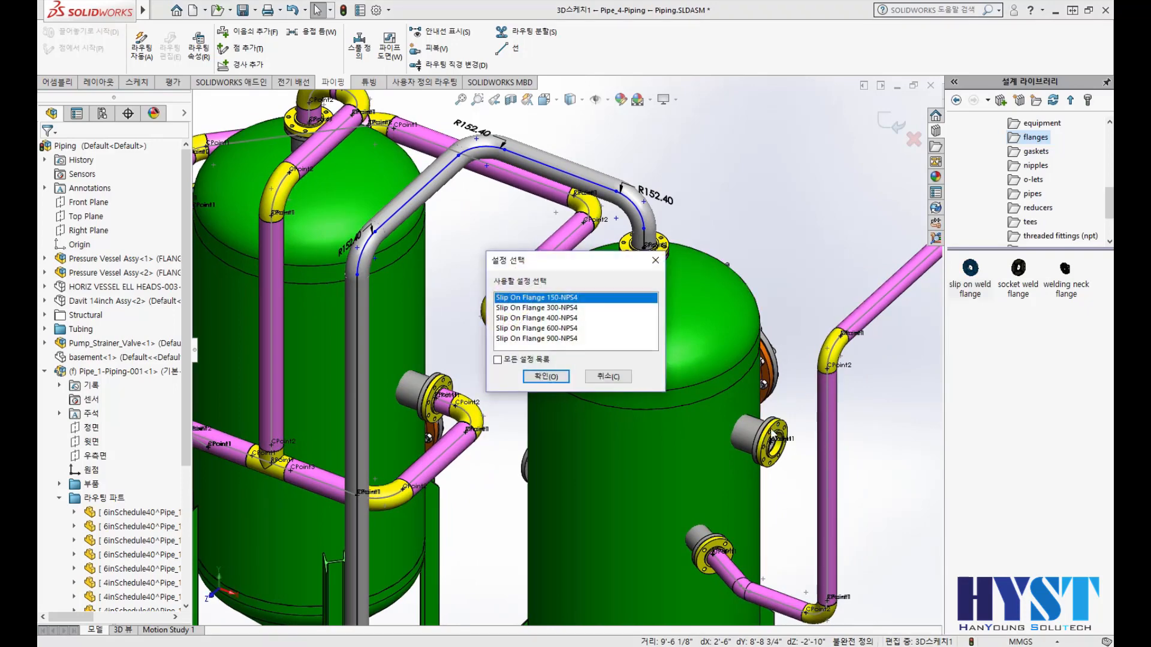
click(555, 377)
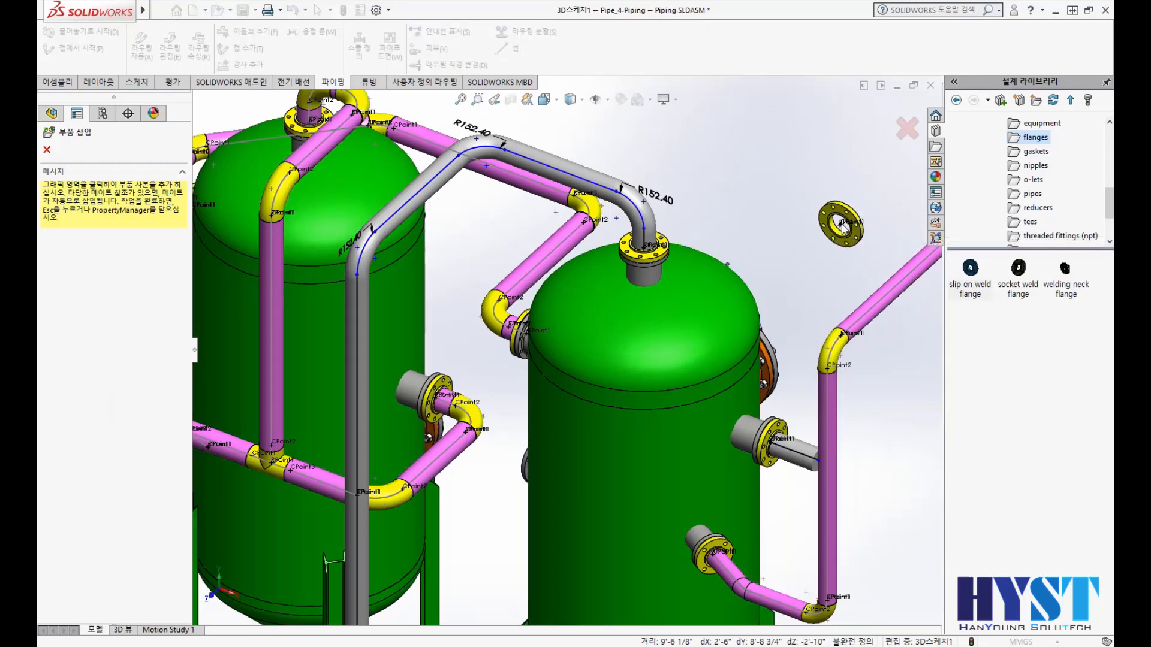
key(Escape)
- Insert a straight tee inch on the new line's upper run, just past its first elbow, with the branch rotated obliquely down toward the right-hand vessel
click(1029, 222)
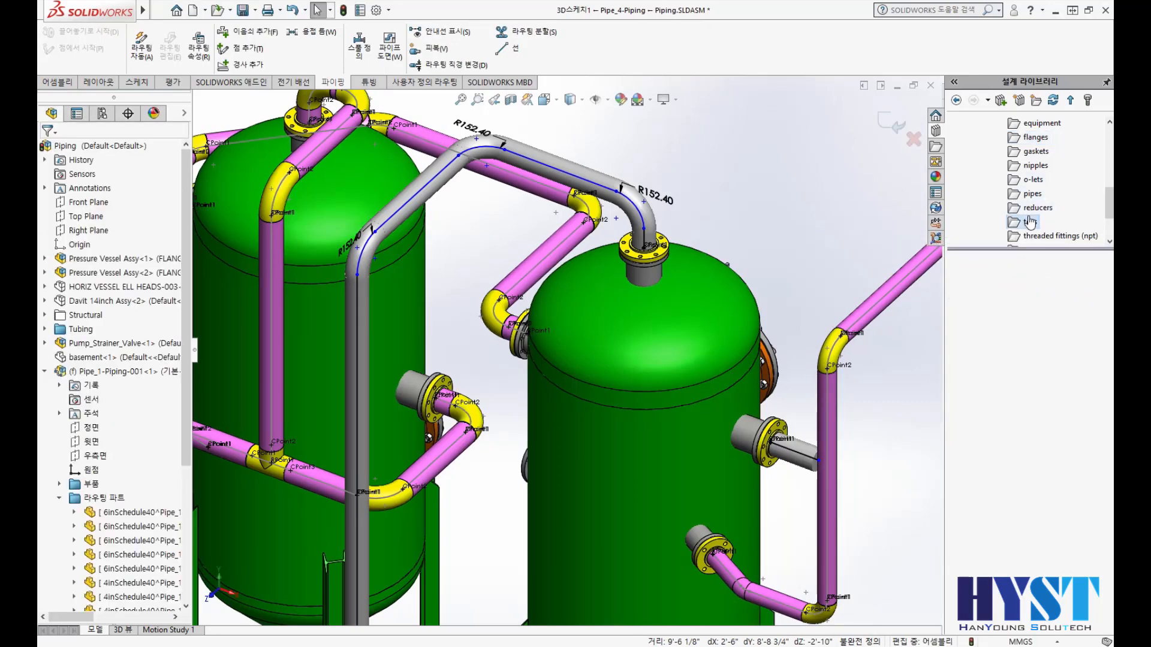
drag(1018, 278, 416, 204)
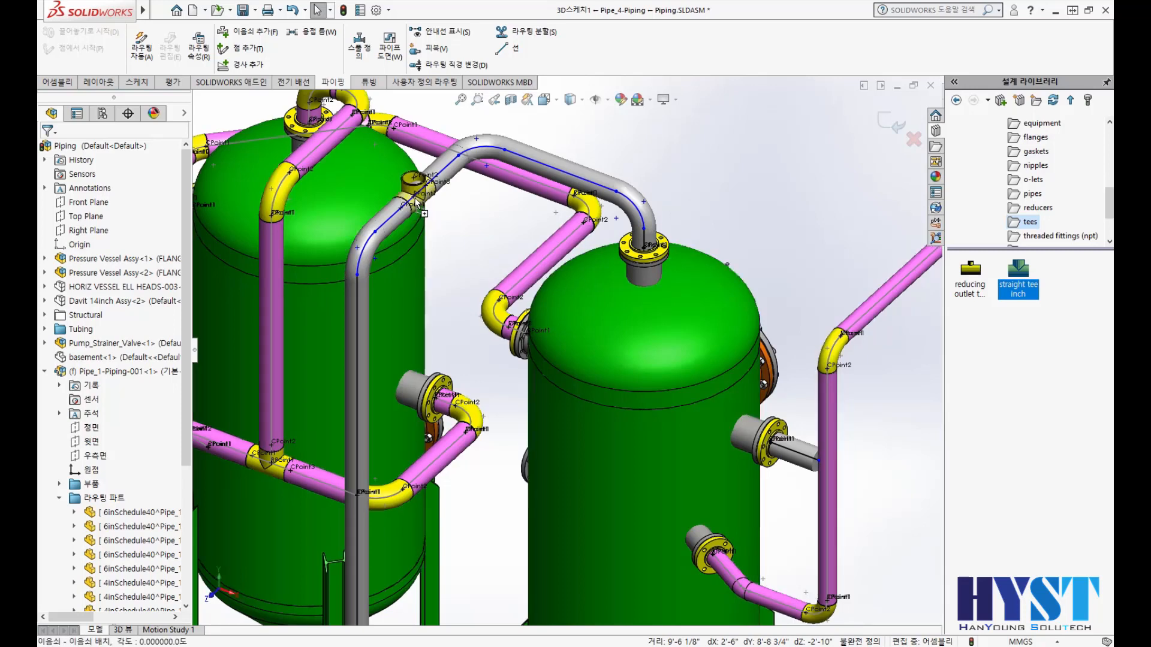
key(shift+Right)
key(shift+Left)
key(shift+Left)
key(shift+Left)
key(shift+Left)
key(shift+Left)
key(shift+Left)
key(shift+Left)
key(shift+Left)
key(shift+Left)
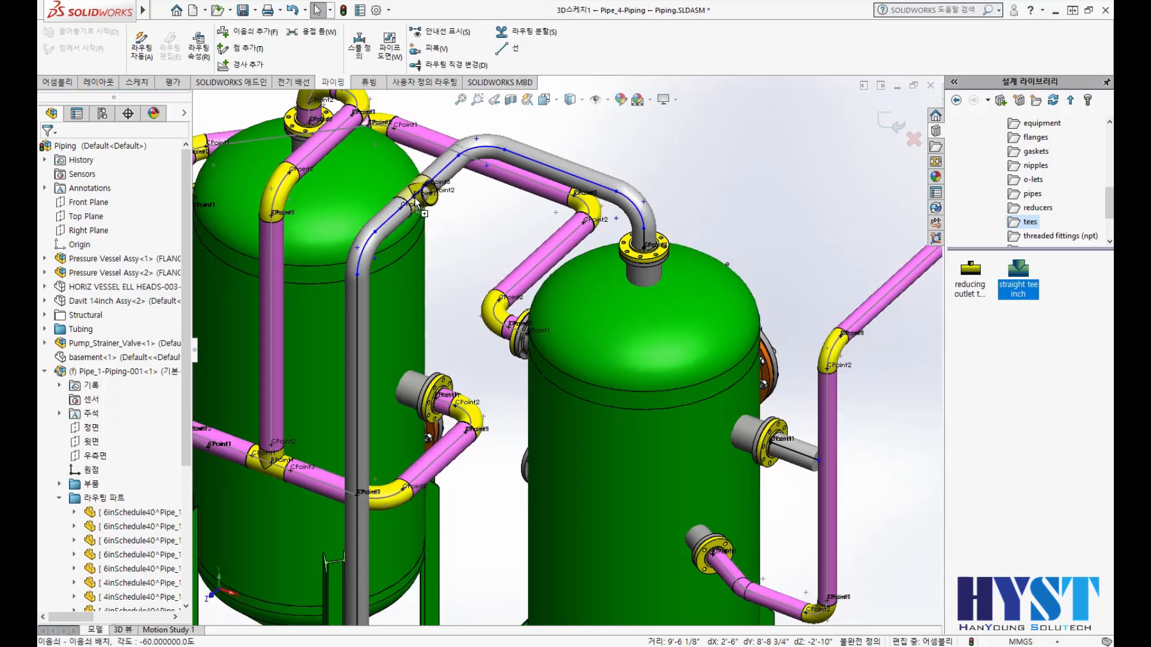
drag(417, 204, 417, 204)
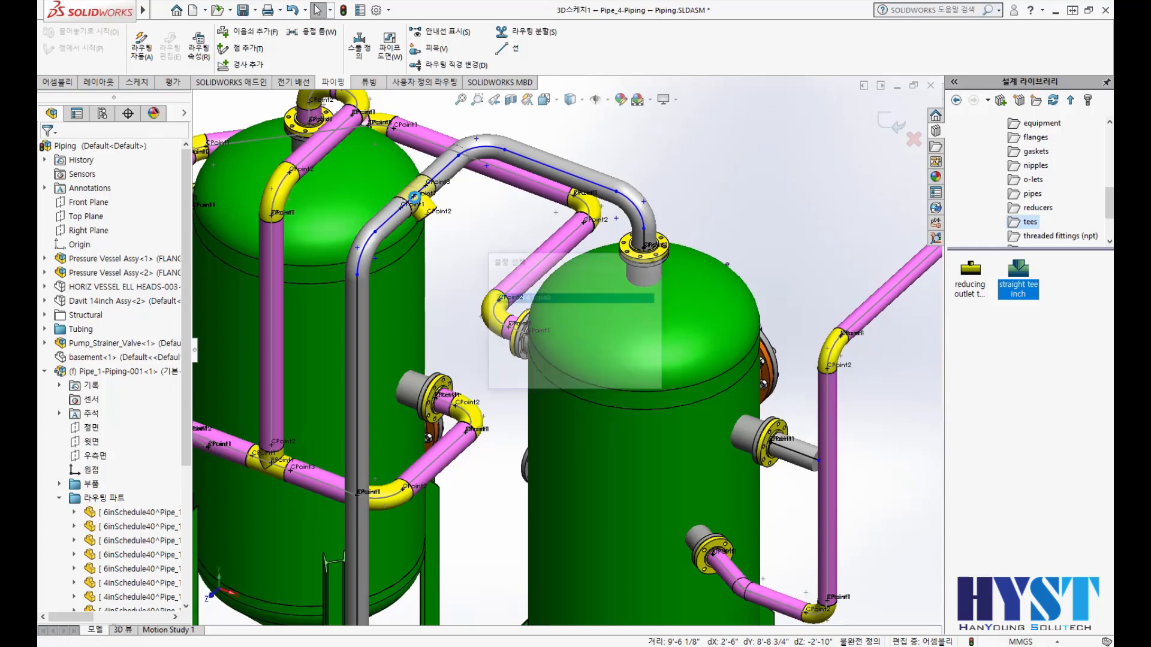
click(560, 382)
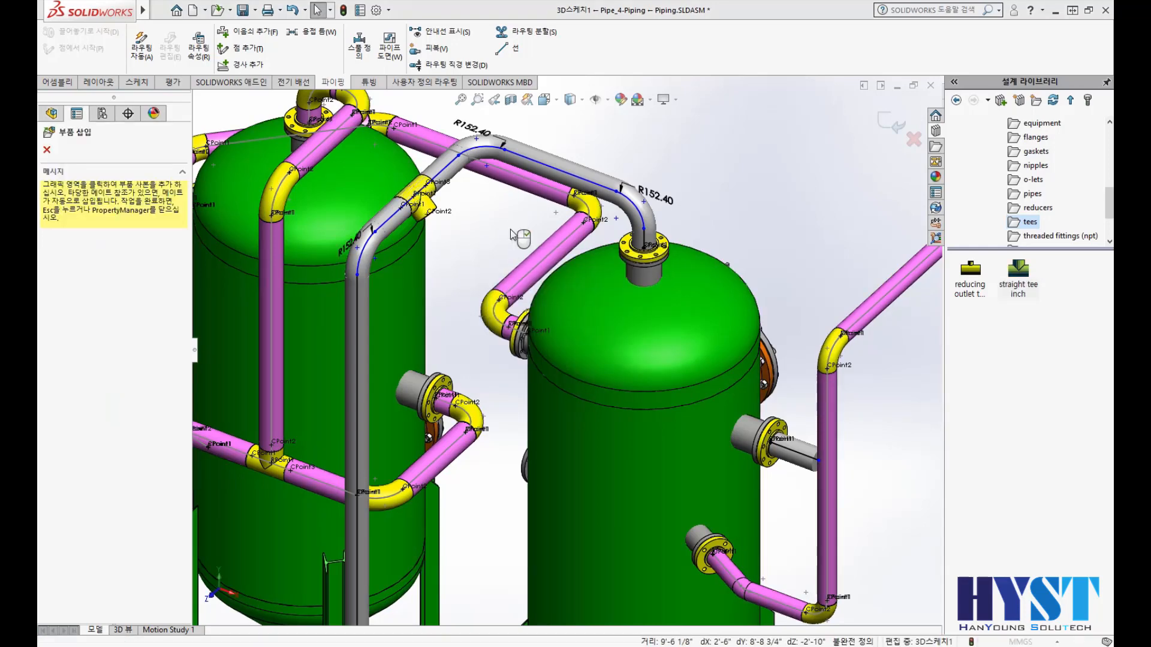
key(Escape)
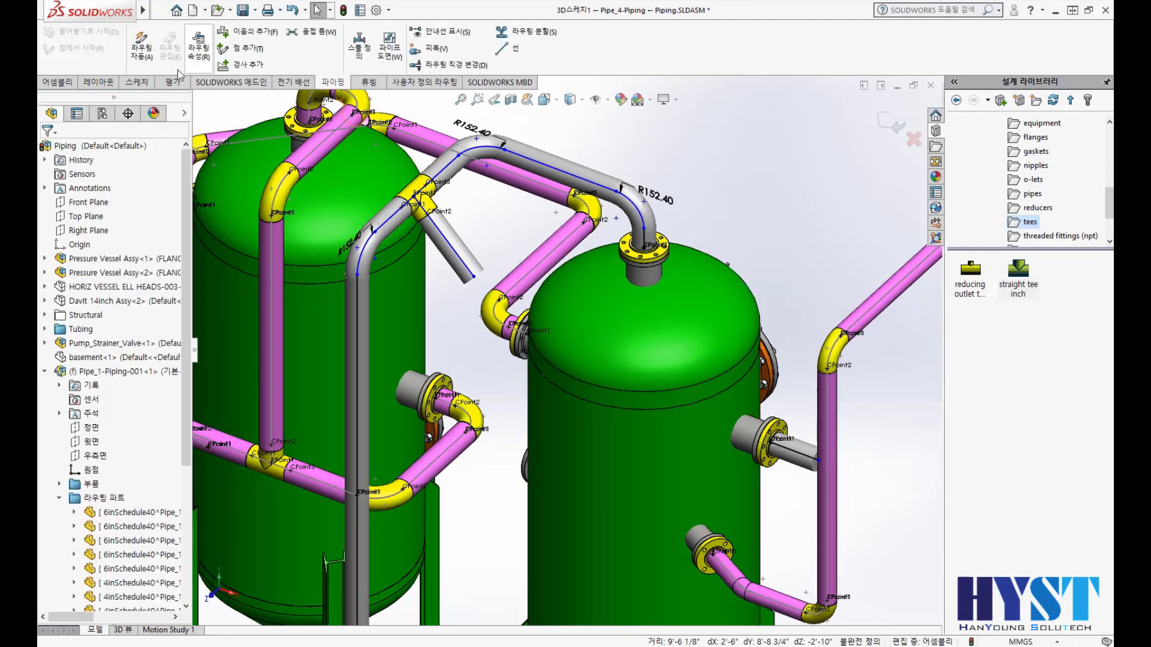
- Auto-route the pipe from the tee's open branch to the right-hand vessel's upper side nozzle flange using alternate path solution 1-X,Y,Z
click(141, 46)
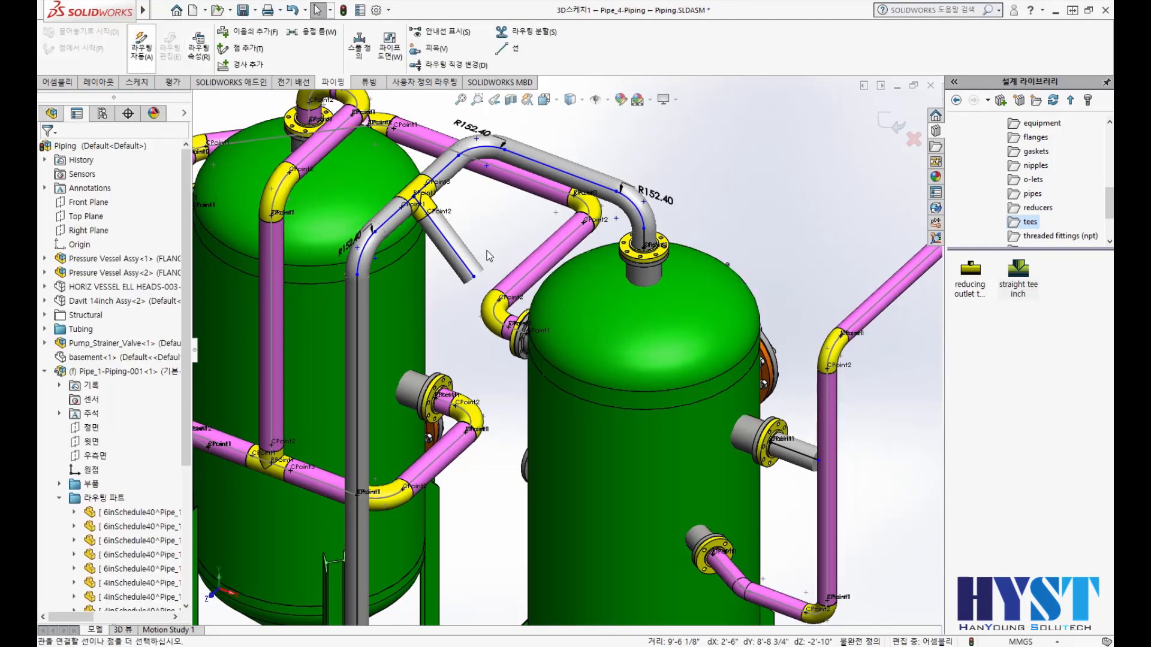
click(473, 279)
click(825, 468)
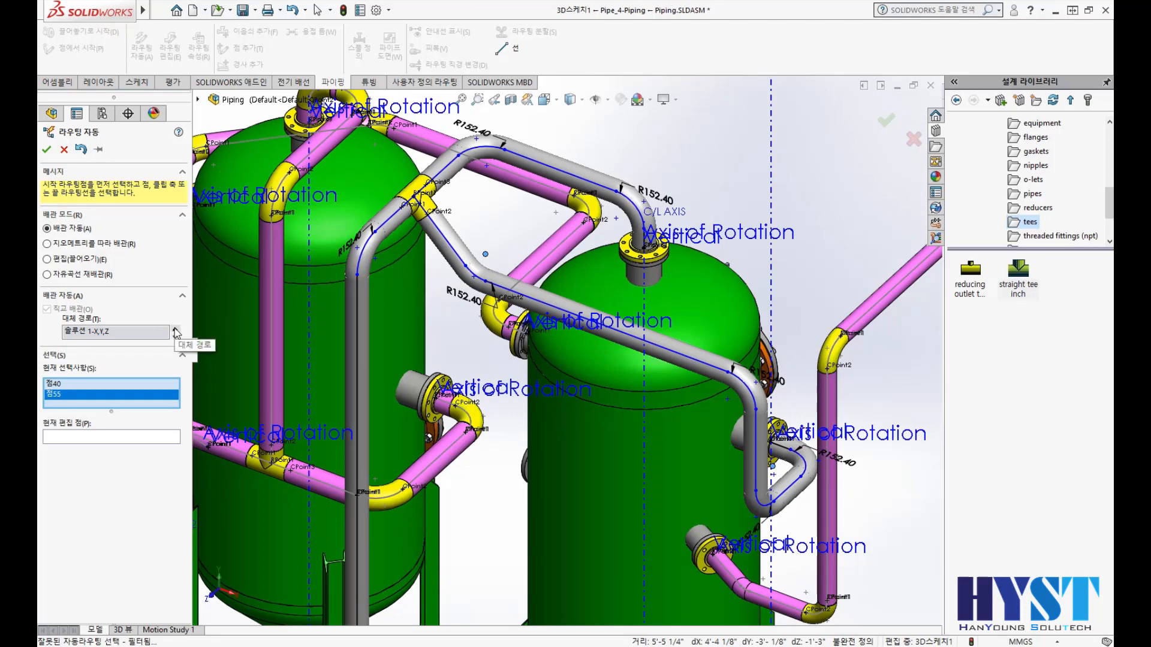
click(46, 150)
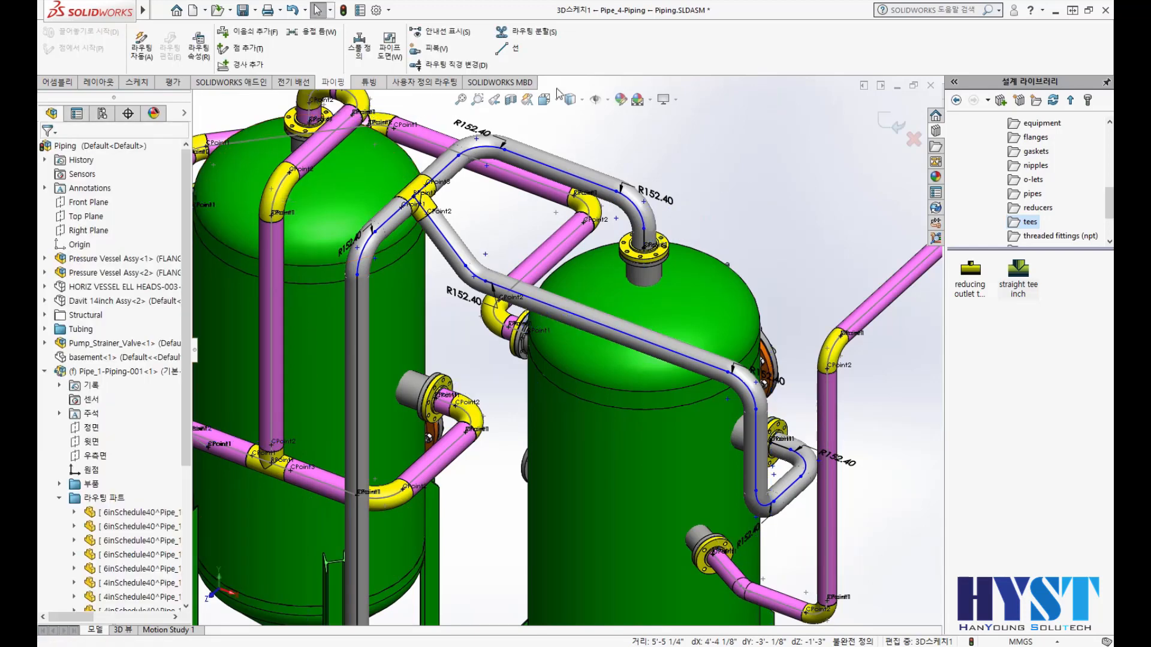
- Add an angular dimension between the tee's oblique branch line and the adjoining horizontal run, accepting the proposed angle
right_click(743, 148)
click(852, 126)
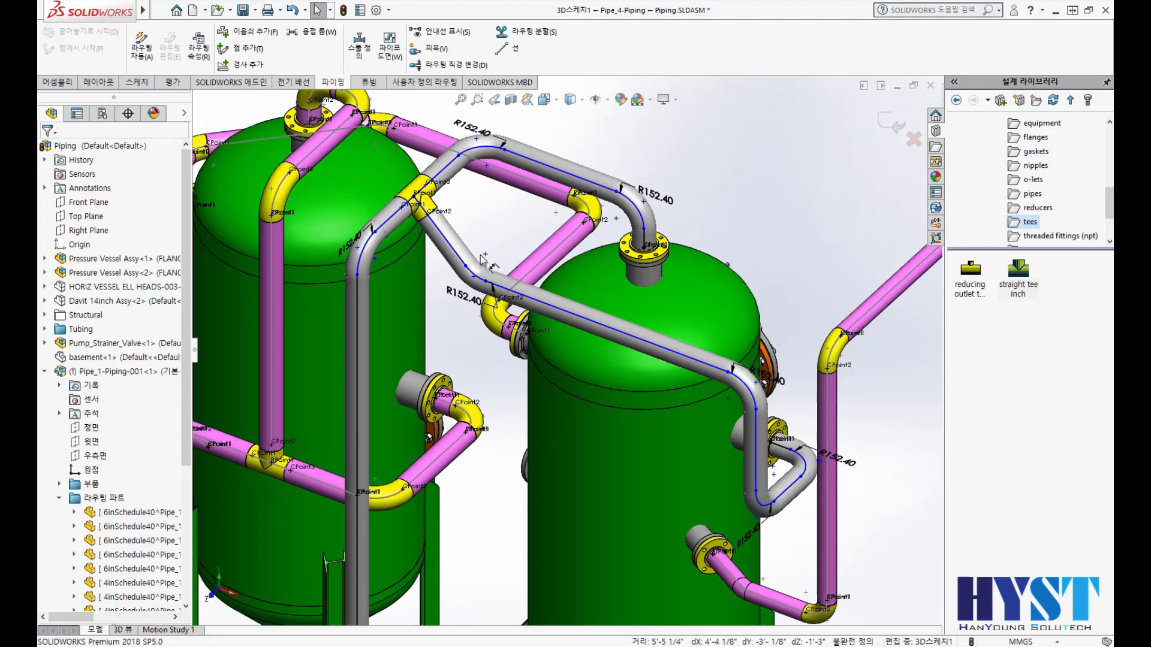
click(456, 251)
click(569, 311)
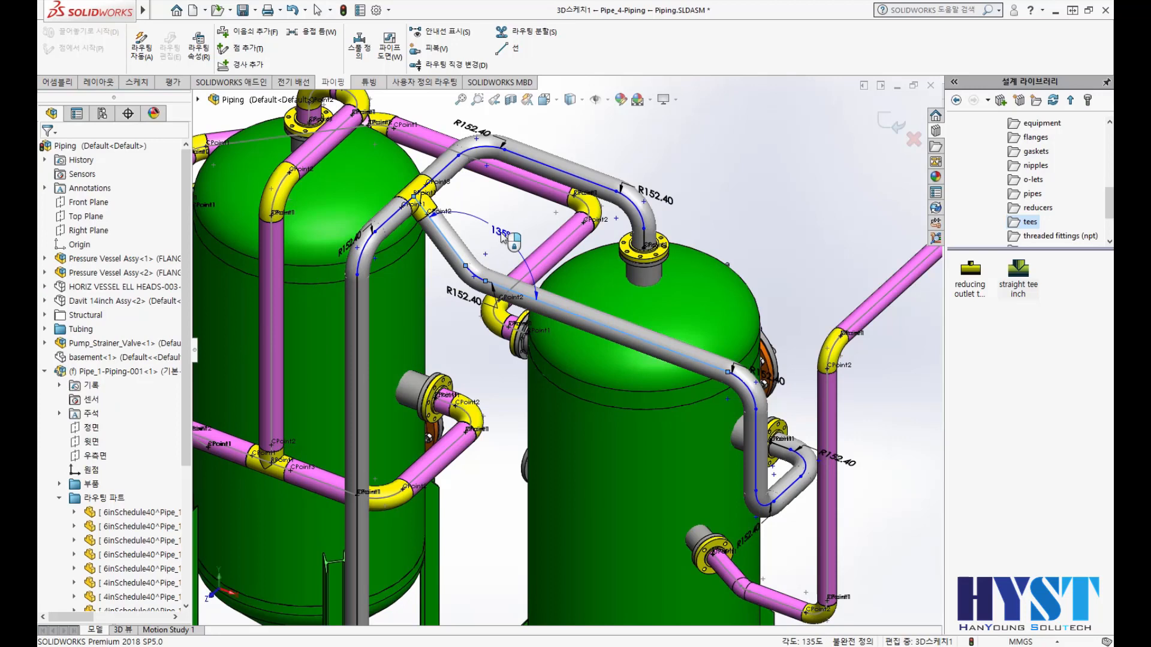
click(502, 235)
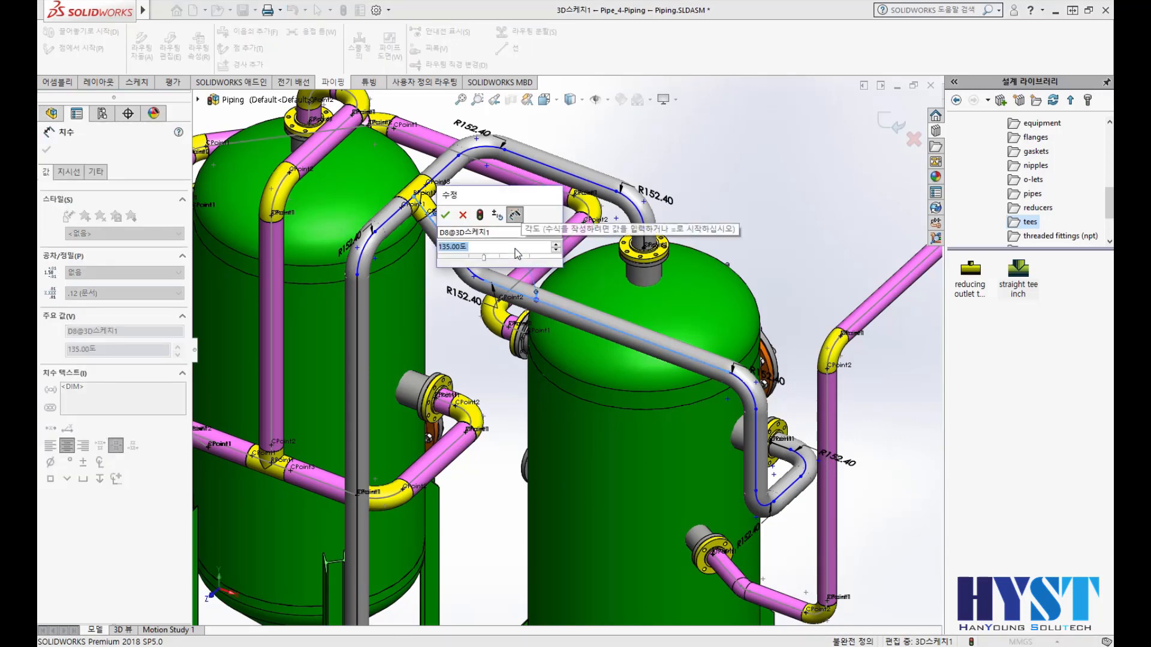
key(Return)
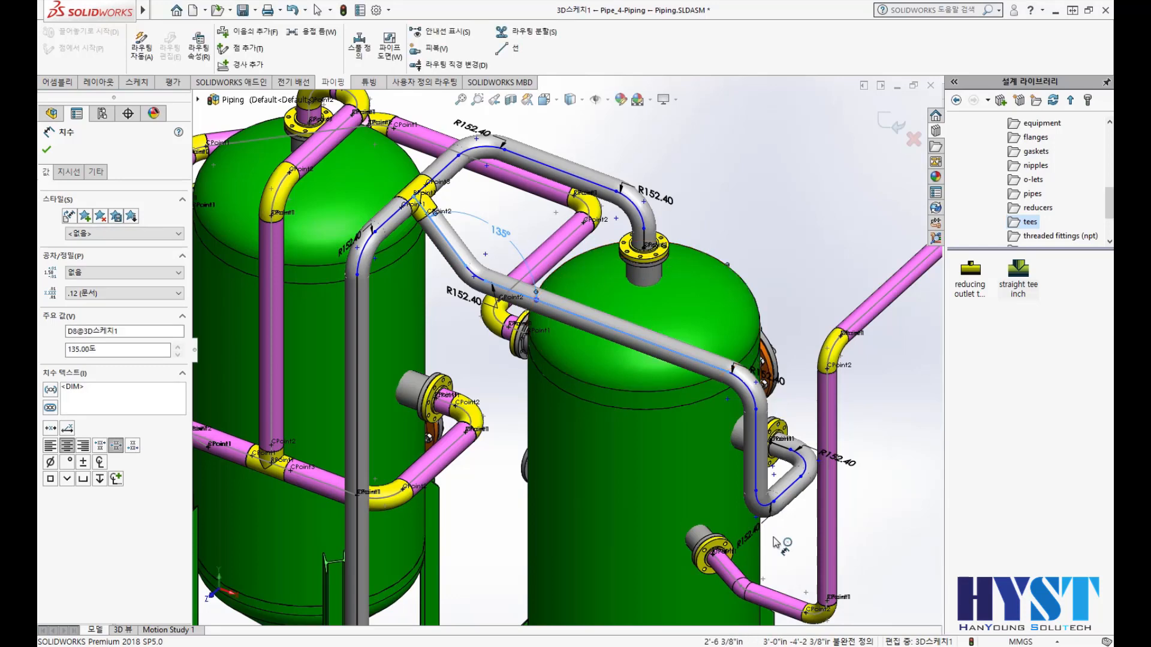
- Dimension the branch line's vertical drop beside the right-hand vessel's upper side nozzle and set it to 400 mm
scroll(869, 521, down, 2)
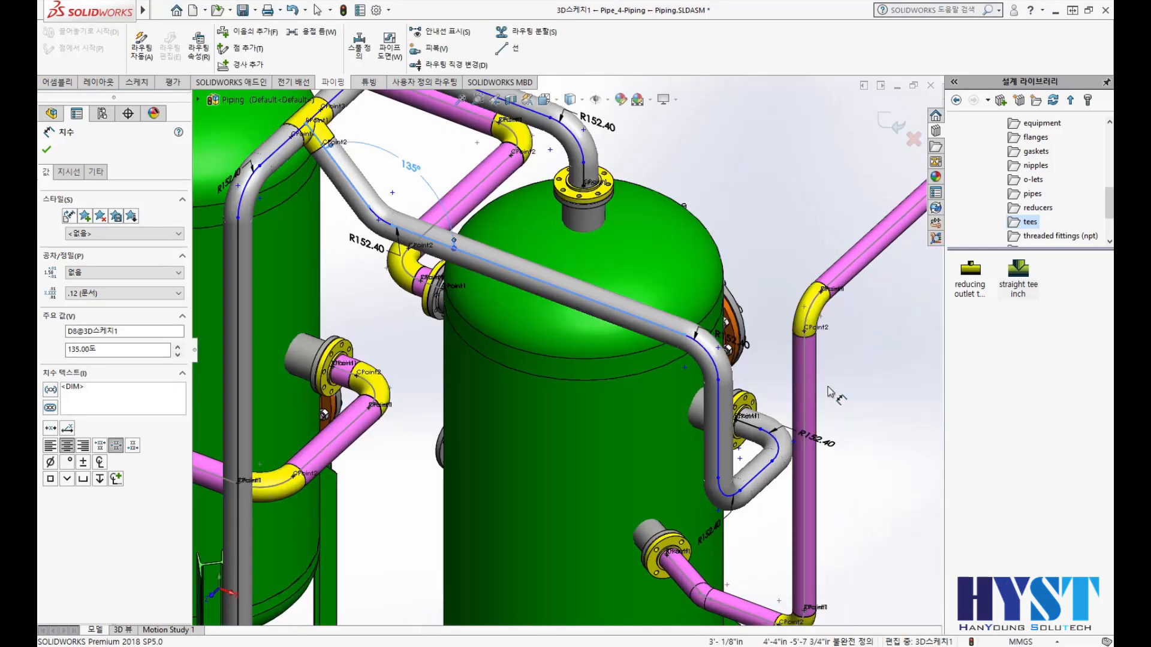
click(718, 422)
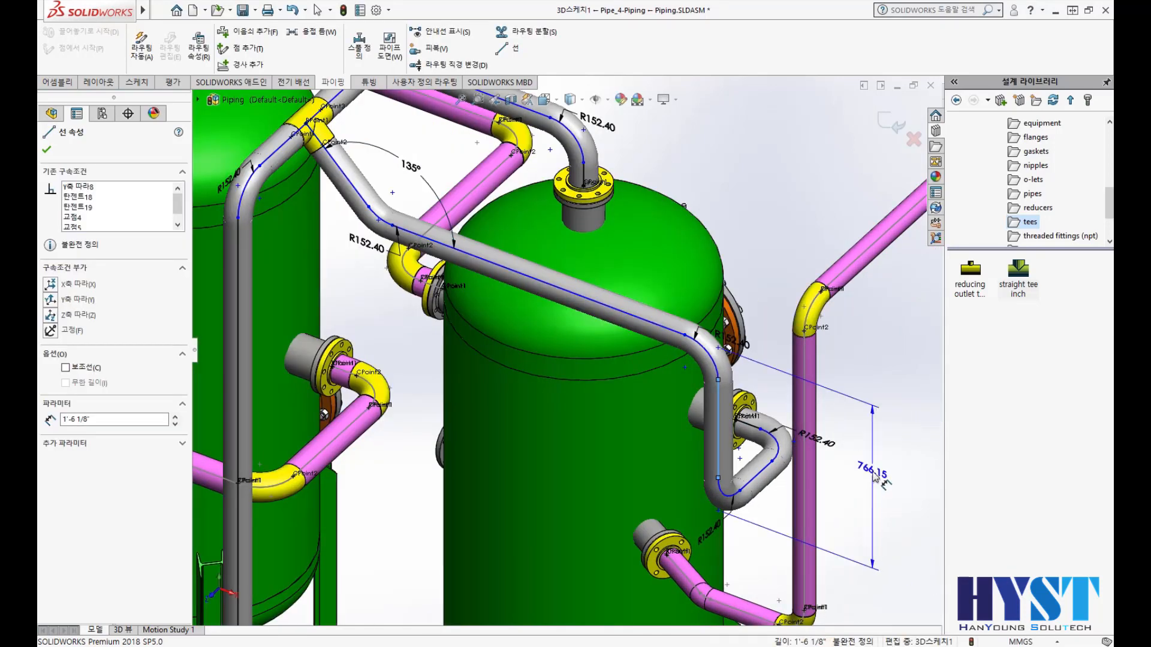
click(876, 478)
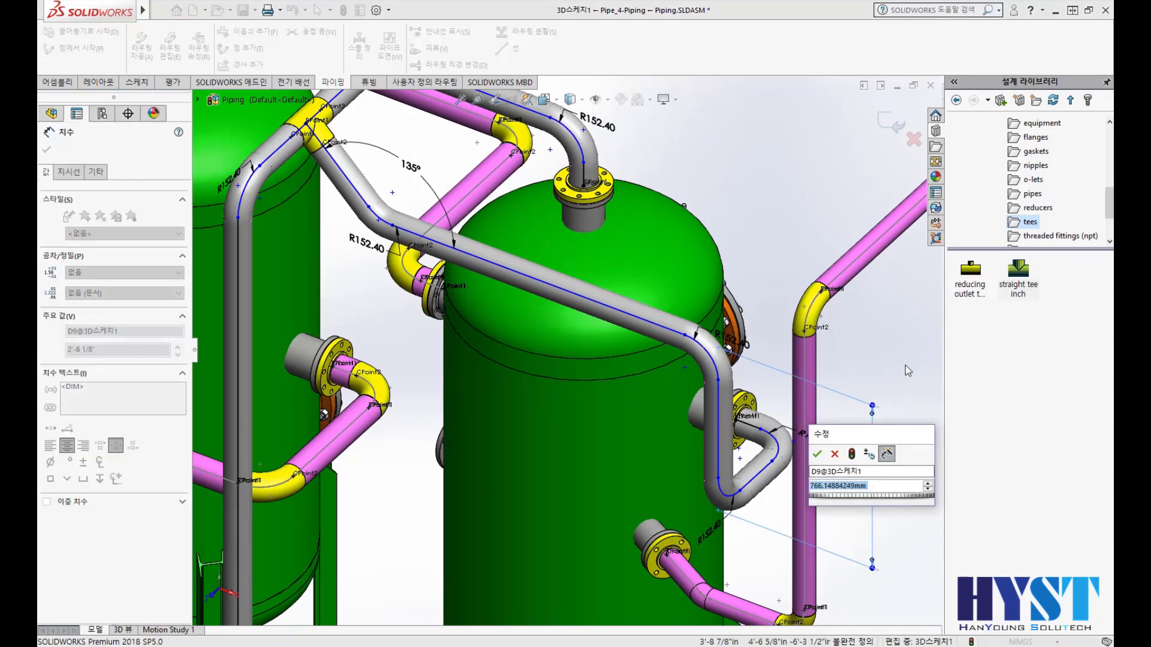
key(Return)
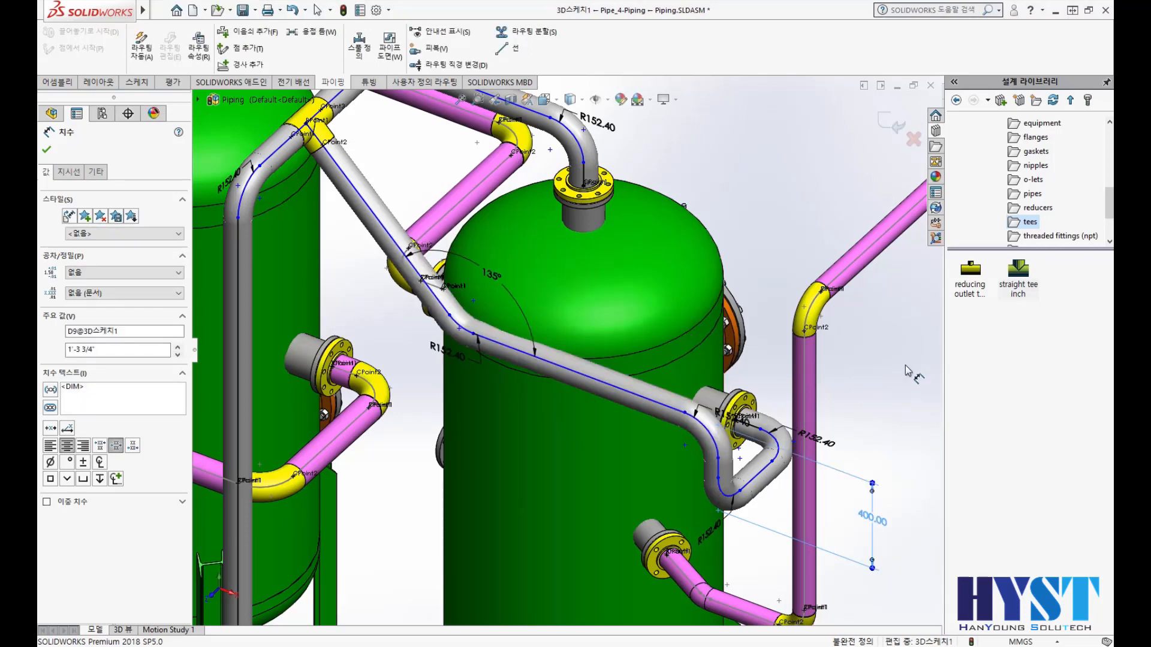
- Finish the route and assign an elbow part from the library's 45 degrees folder to the branch line's 45° bend
scroll(681, 232, up, 2)
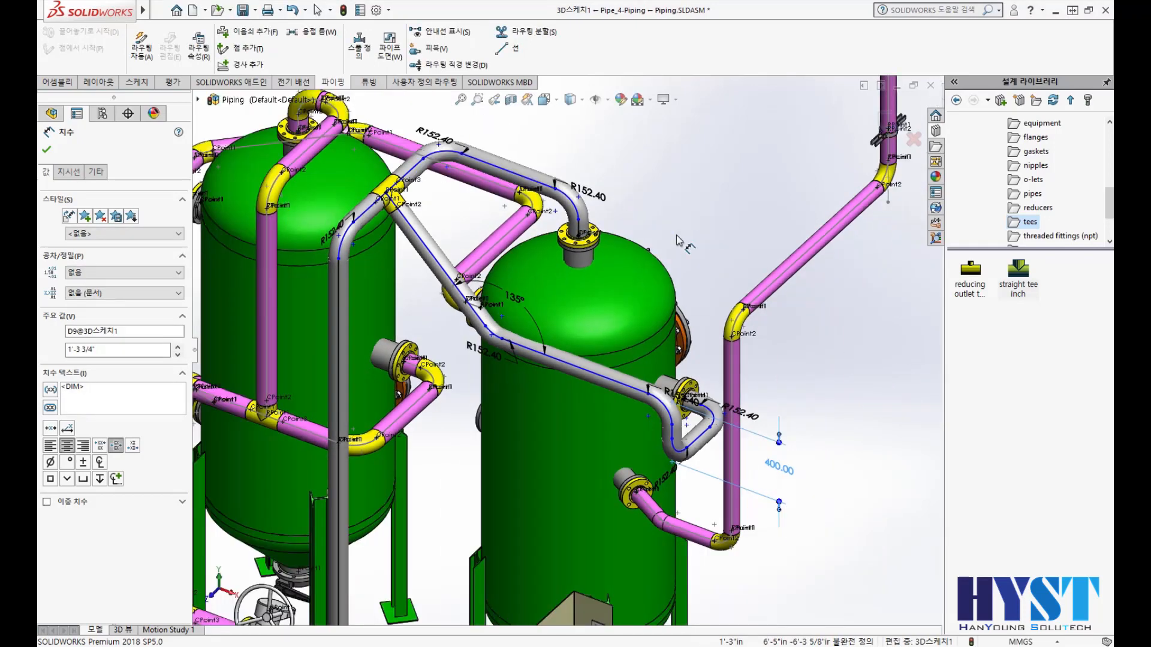
scroll(404, 228, down, 1)
scroll(406, 229, down, 1)
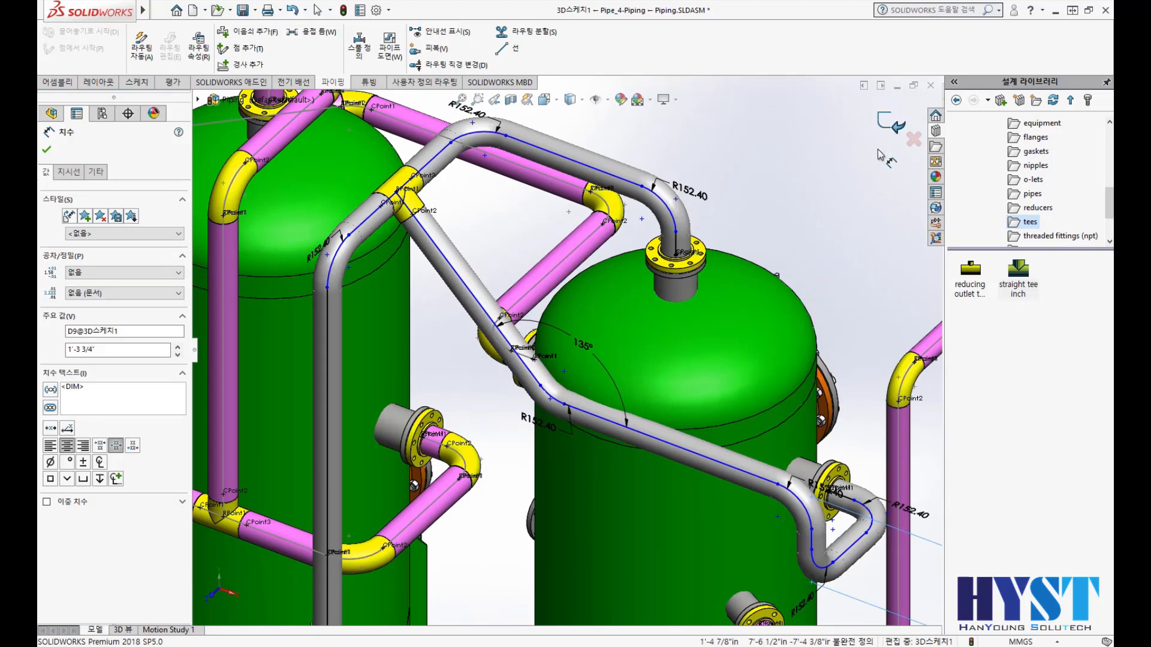
click(891, 124)
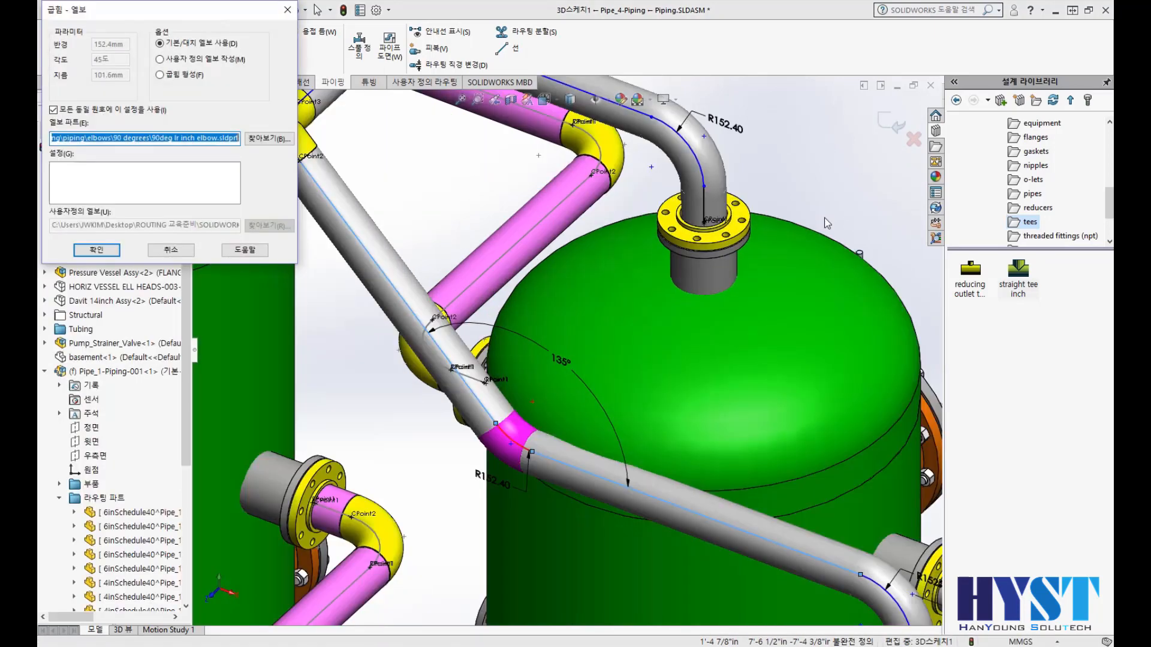
click(268, 139)
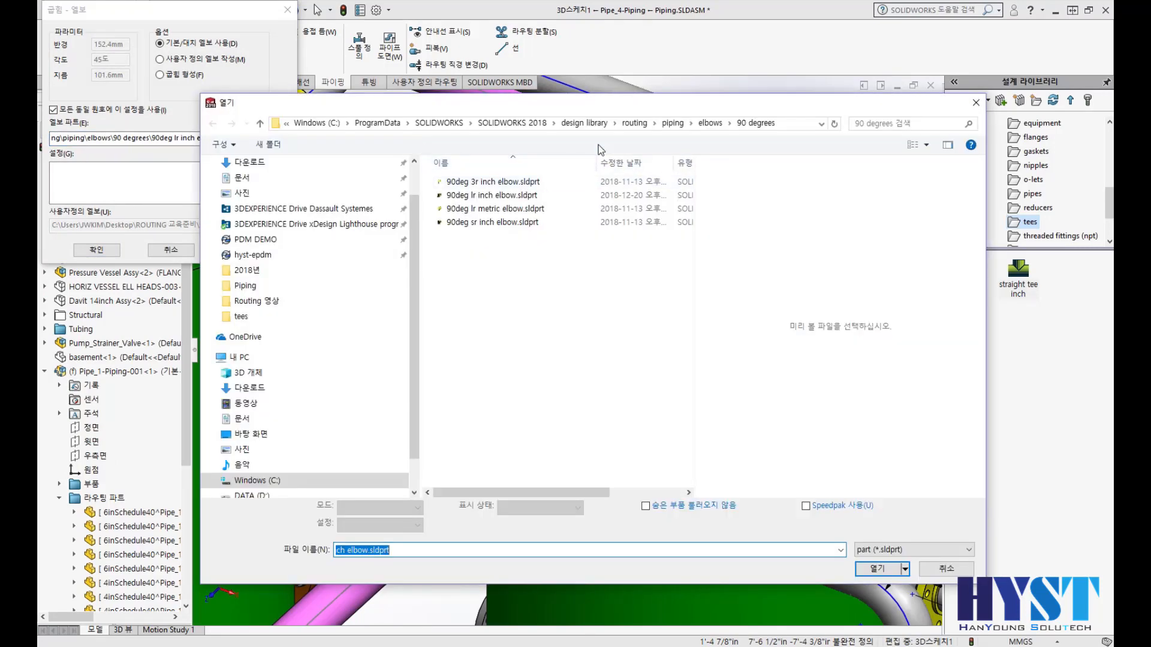
click(720, 123)
double_click(479, 181)
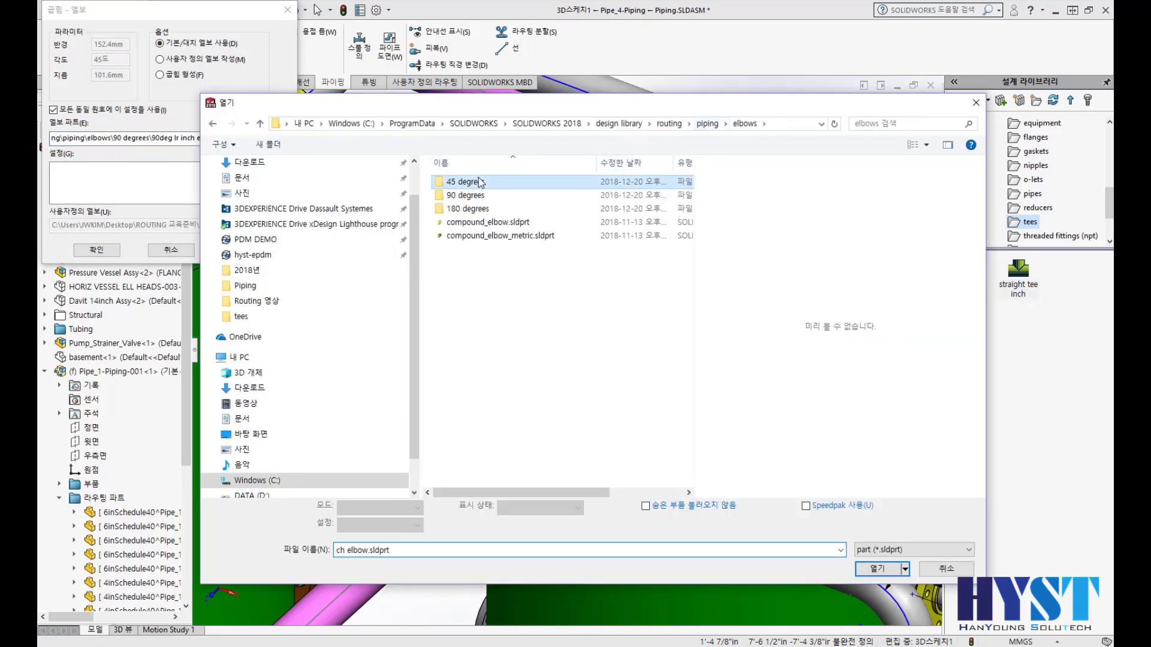
click(493, 195)
double_click(506, 197)
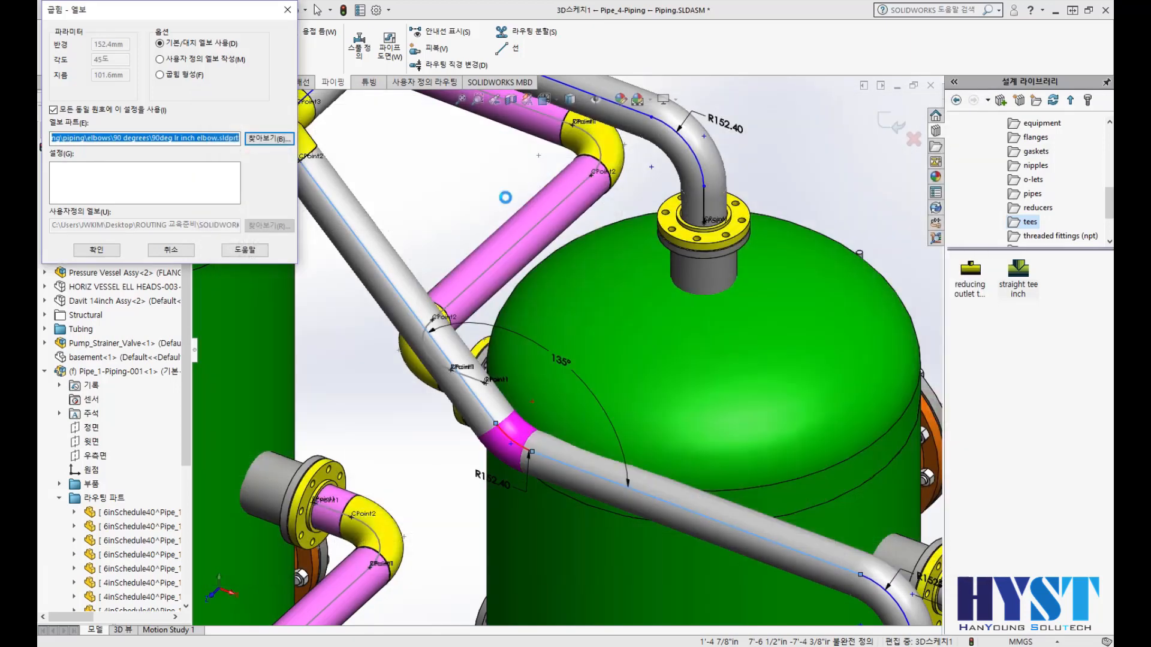
click(98, 250)
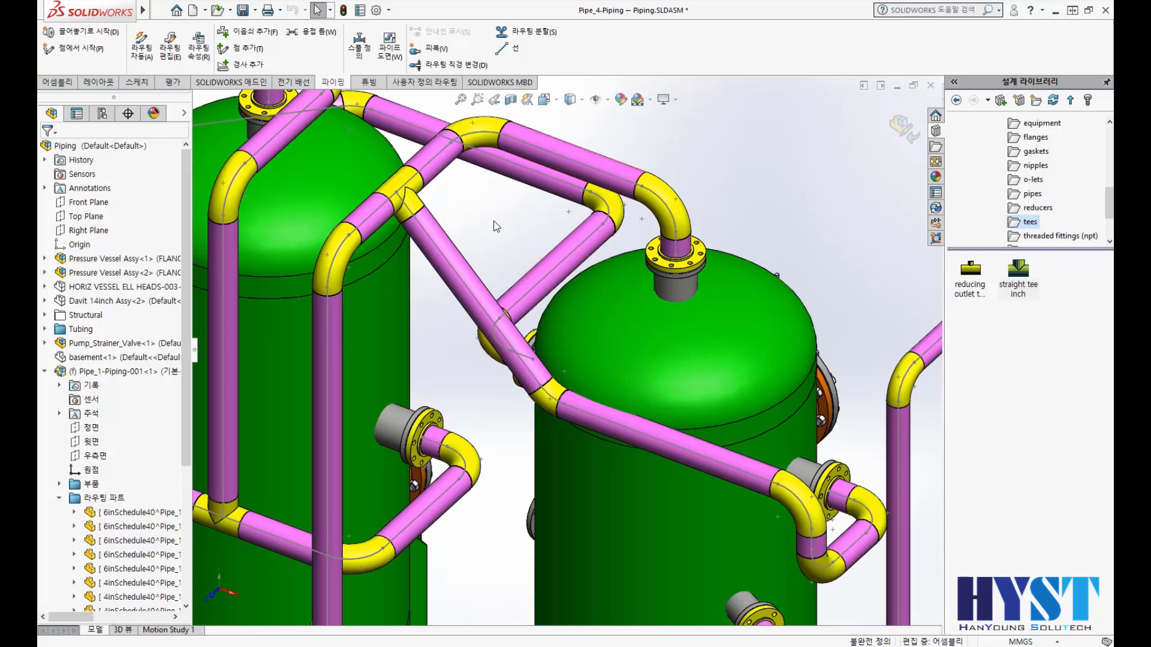
- Reopen the Pipe_4 route for editing and remove the short pipe between the upper run's first elbow and the tee
middle_drag(495, 226, 419, 174)
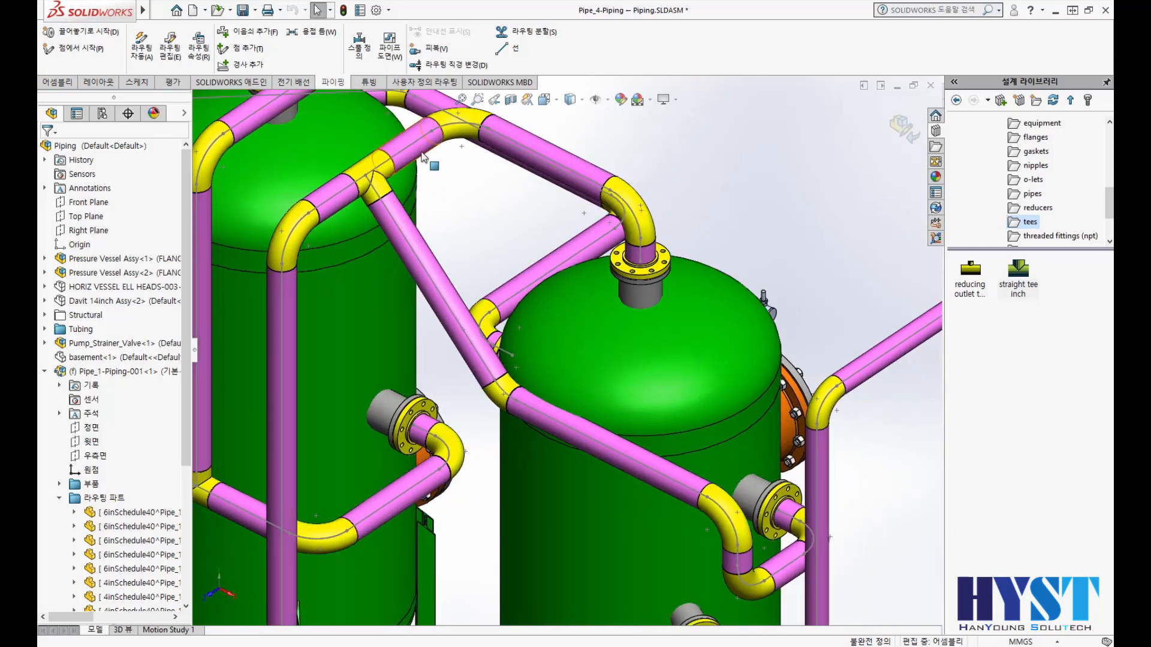
click(424, 156)
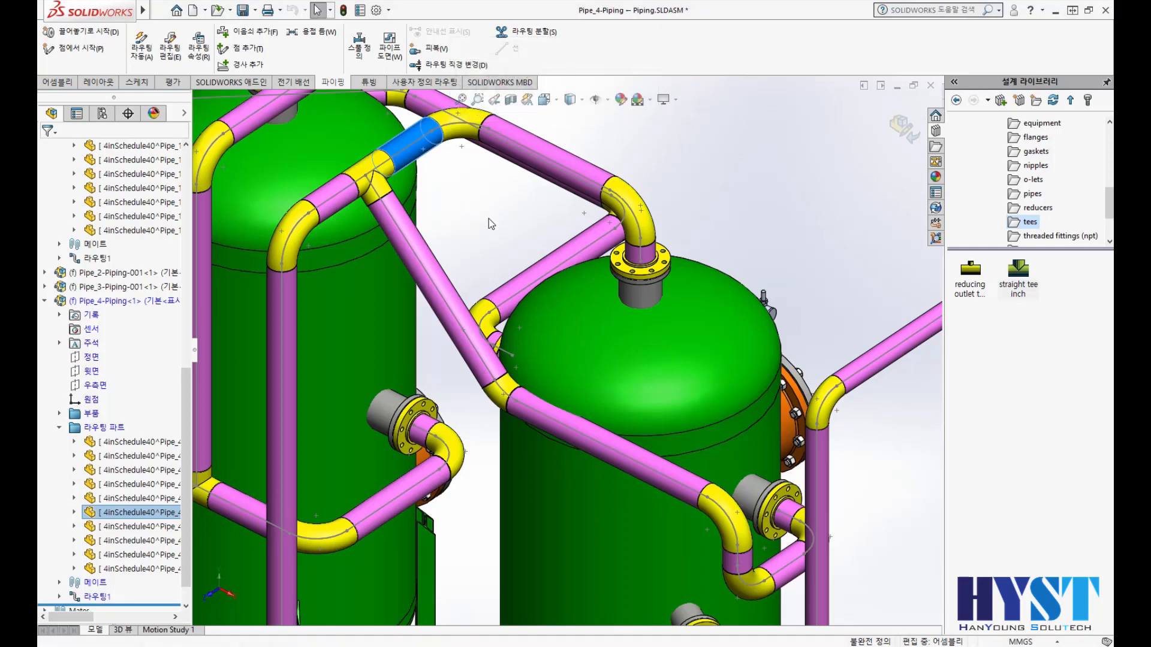
middle_drag(488, 218, 496, 232)
click(497, 232)
click(461, 285)
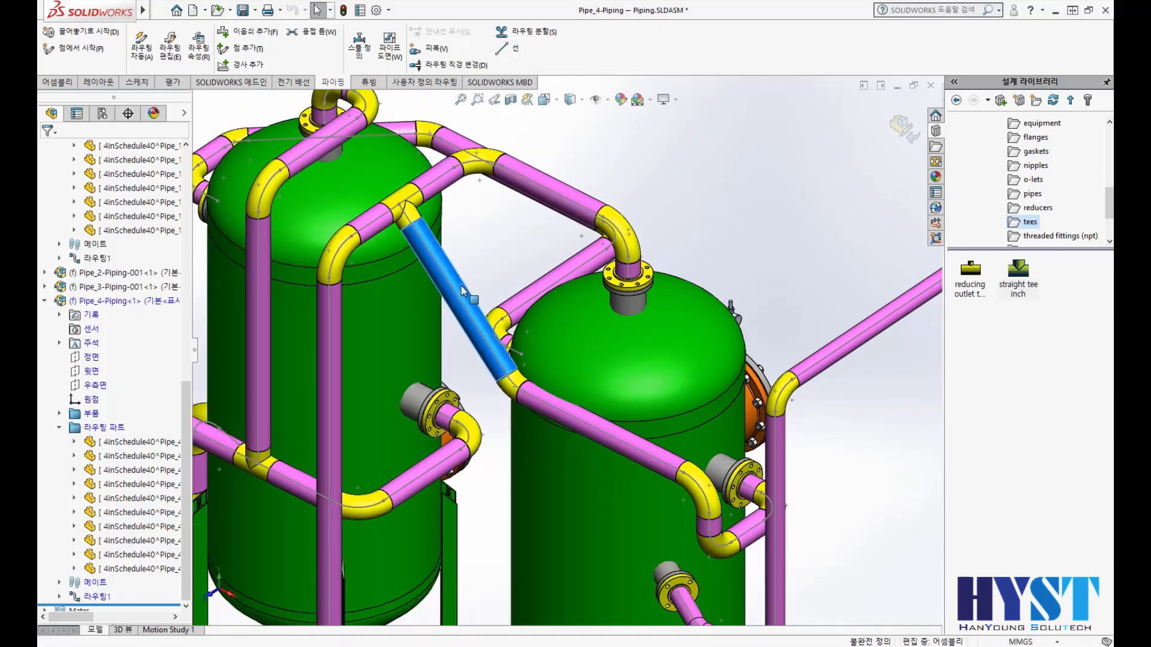
right_click(462, 285)
click(509, 262)
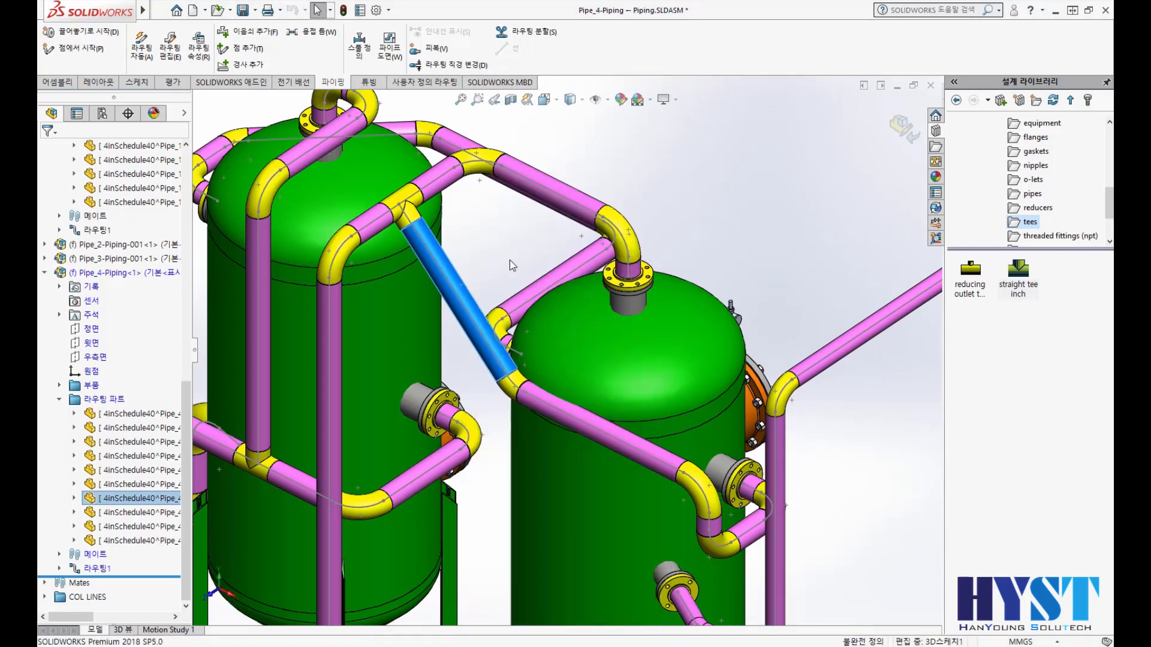
click(373, 222)
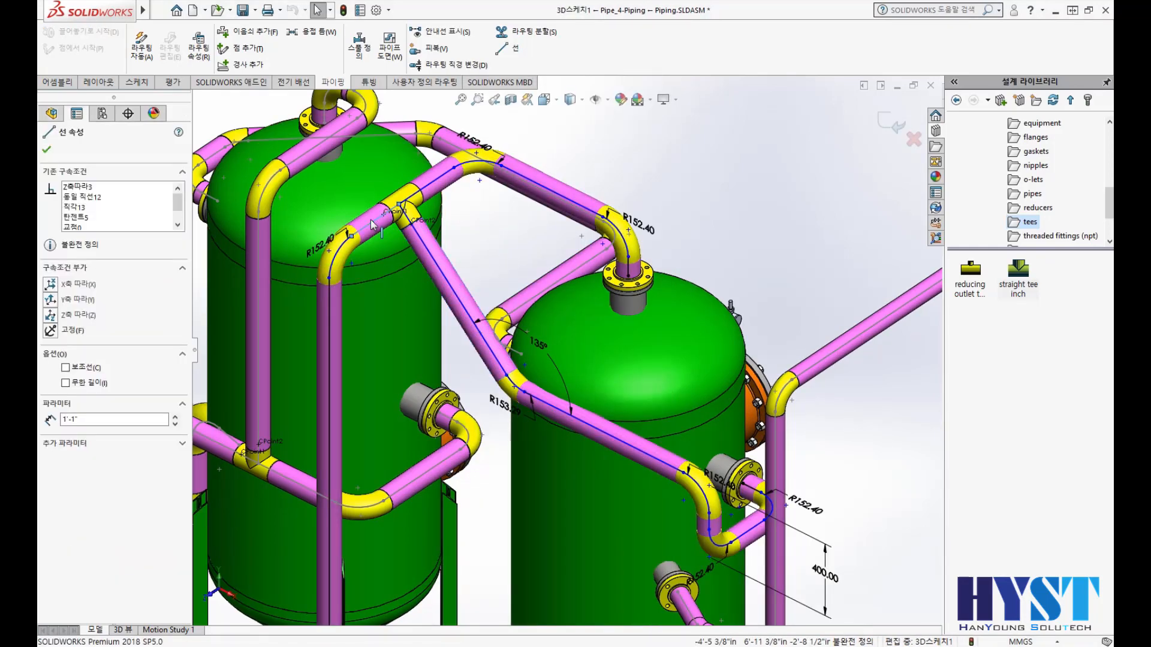
right_click(372, 222)
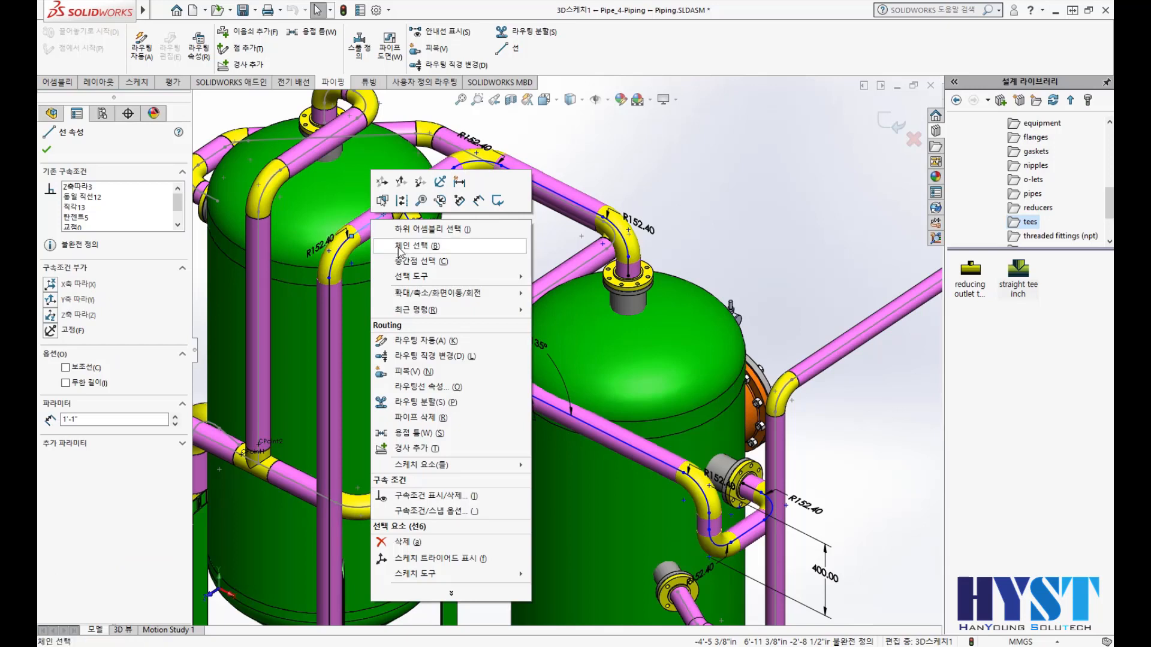
click(423, 422)
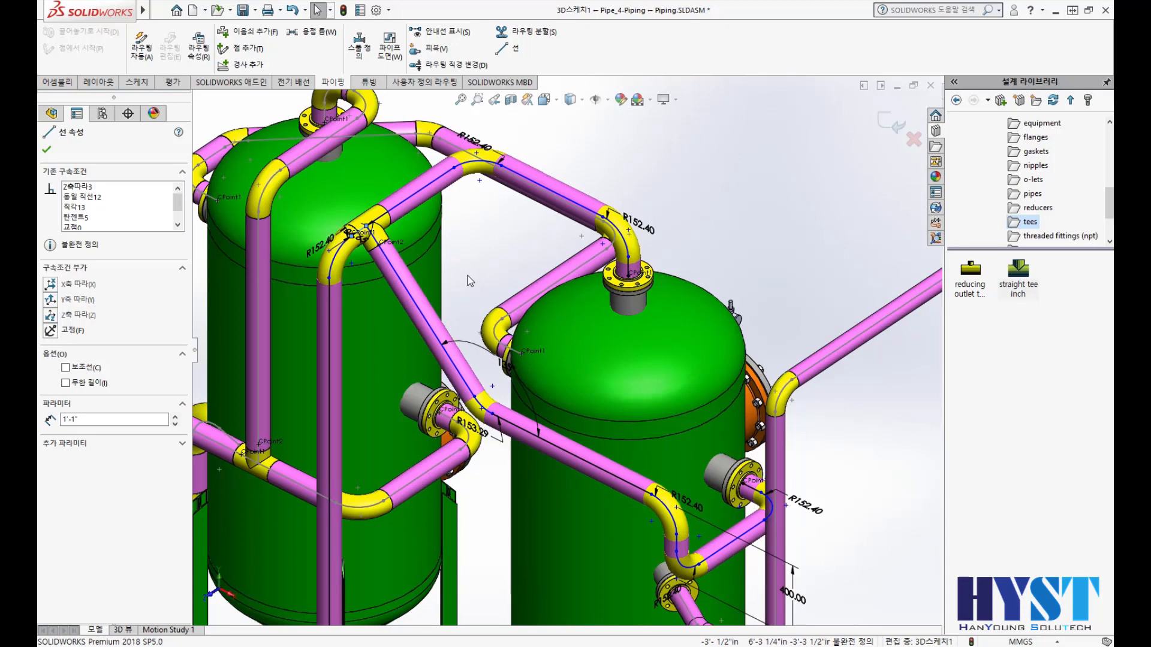
- Set the branch line's vertical drop dimension near the right-hand vessel's side nozzle to 600 mm
scroll(540, 281, up, 2)
double_click(765, 555)
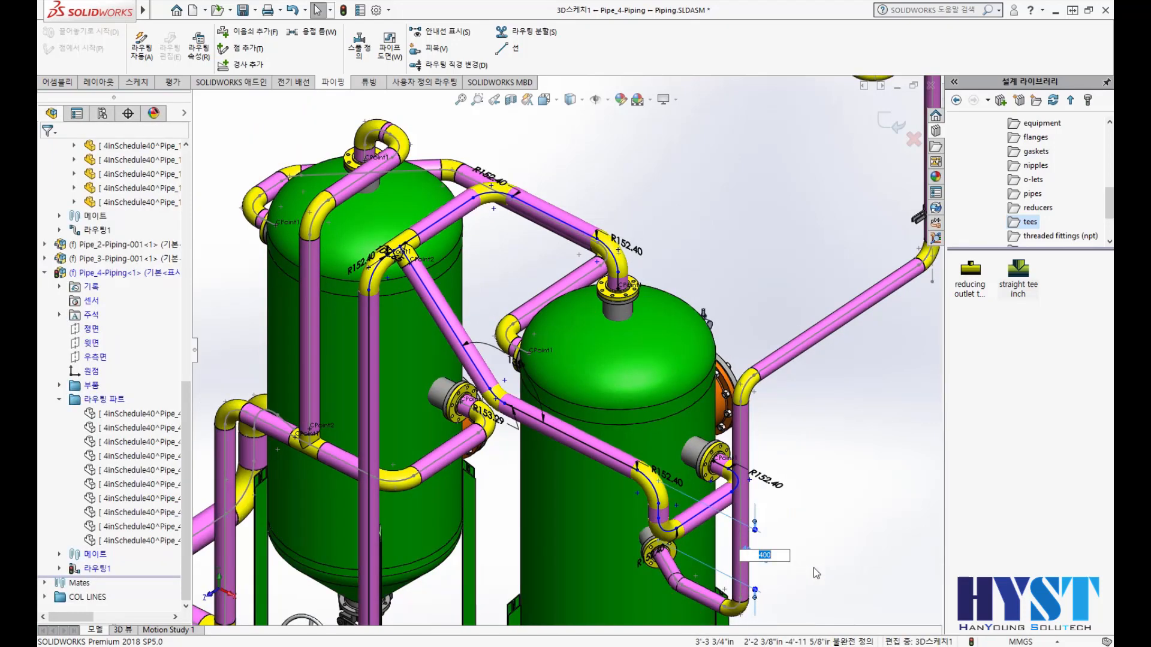
text(600)
key(Return)
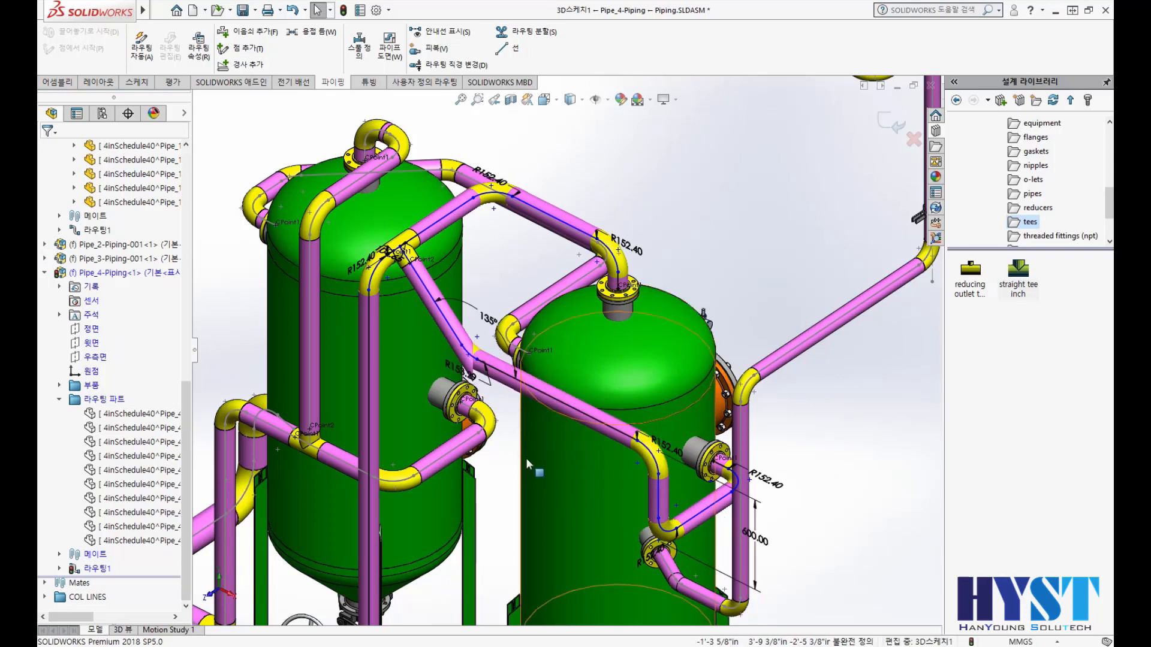
- Place a gate valve (asme b16.34) bw - 150-2500 from the valves library on the branch's diagonal pipe, with its handwheel flipped to the opposite side
ctrl+middle_drag(527, 458, 525, 400)
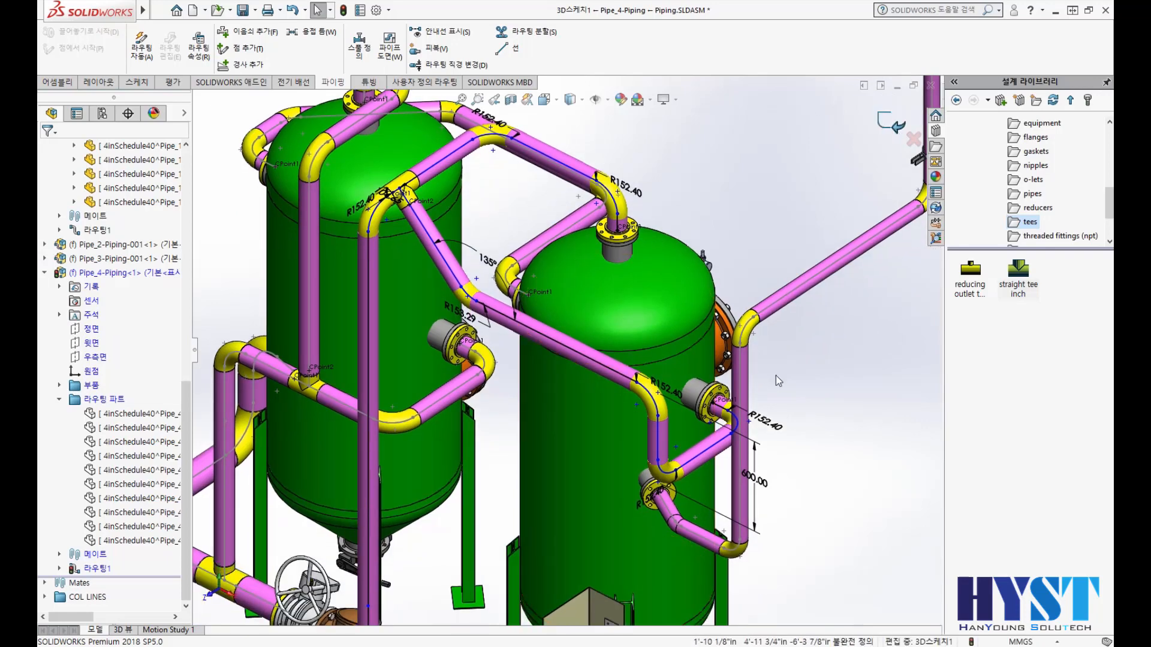
middle_drag(765, 423, 779, 135)
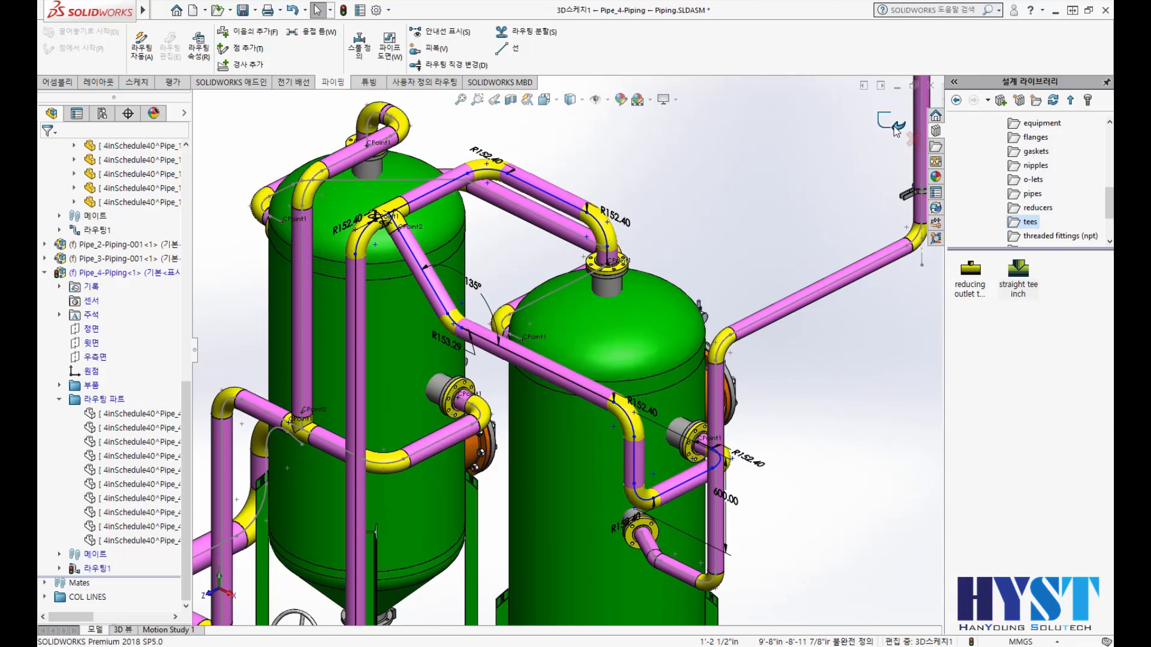
scroll(1022, 174, down, 2)
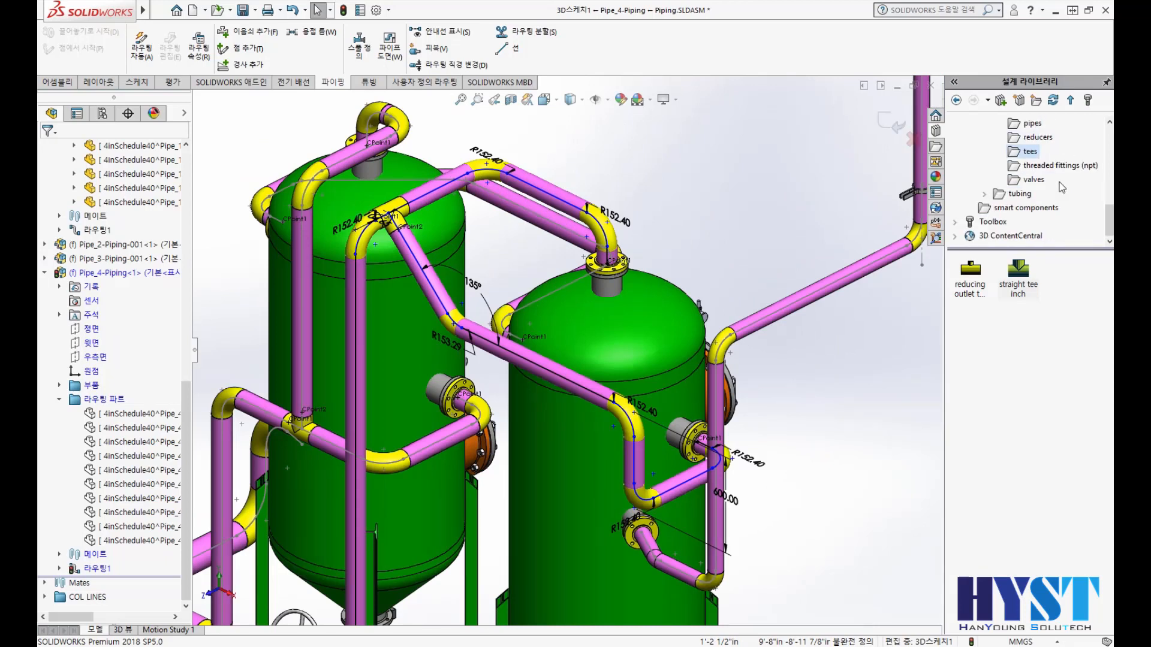
click(1026, 179)
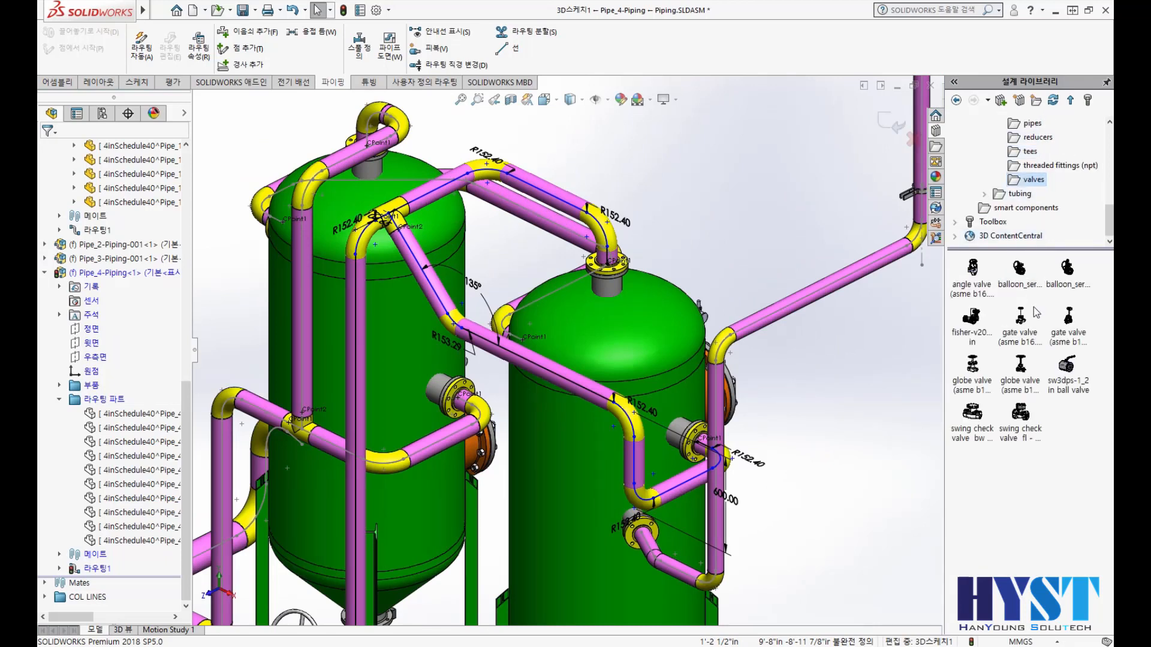
mouse_move(1026, 323)
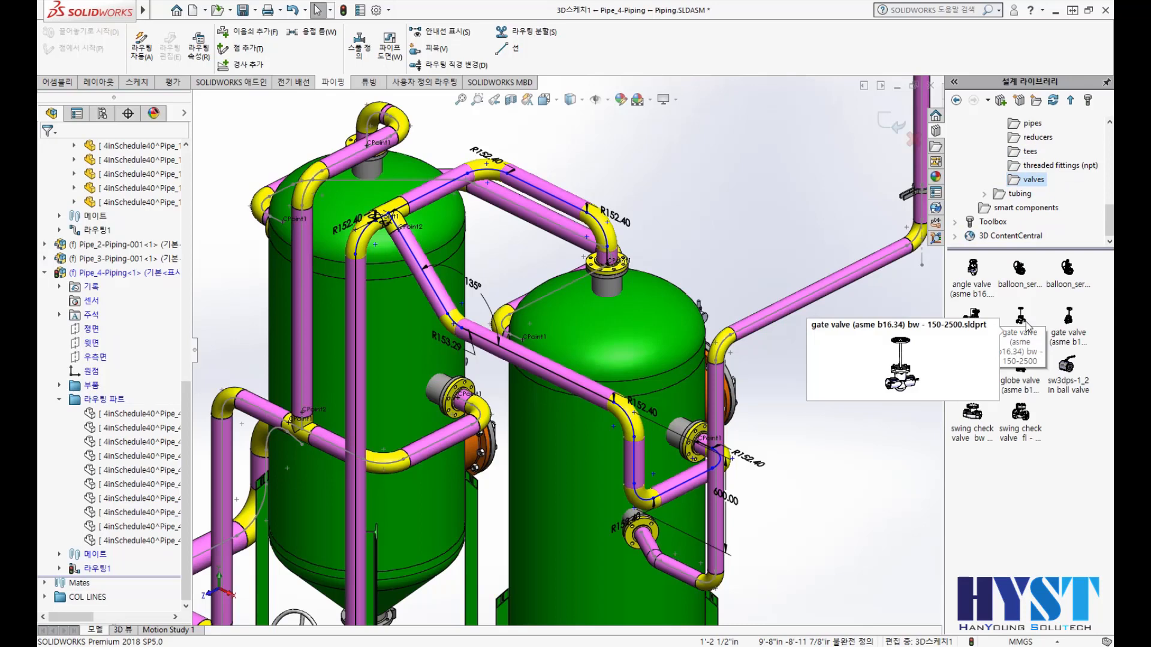
click(1024, 327)
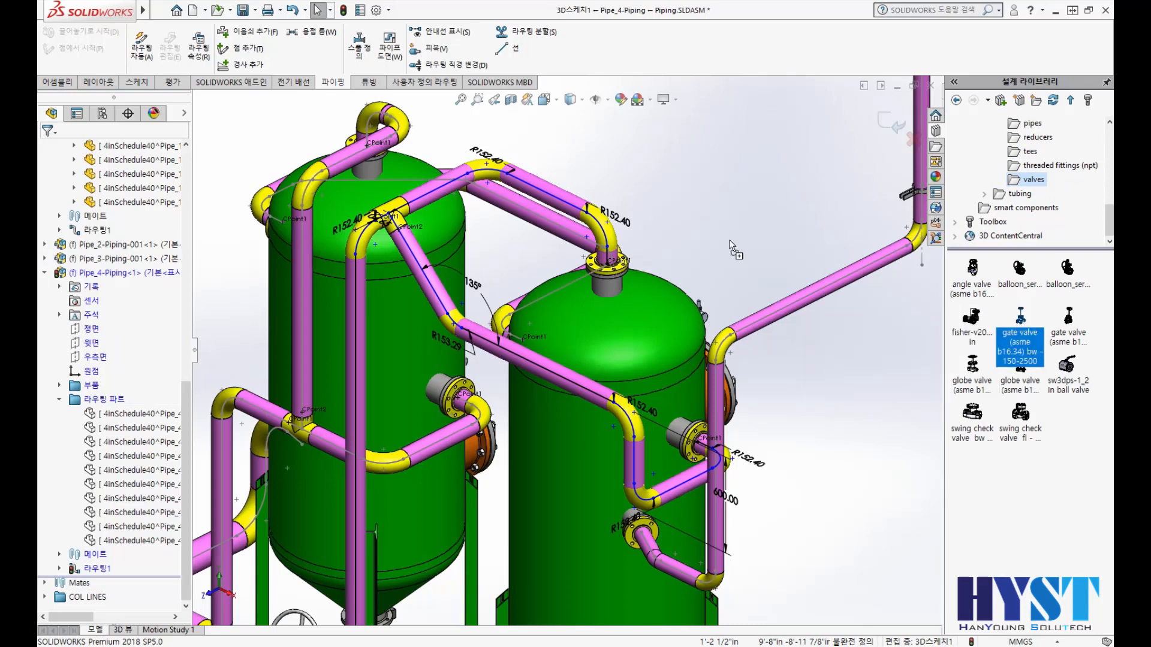
drag(424, 277, 429, 285)
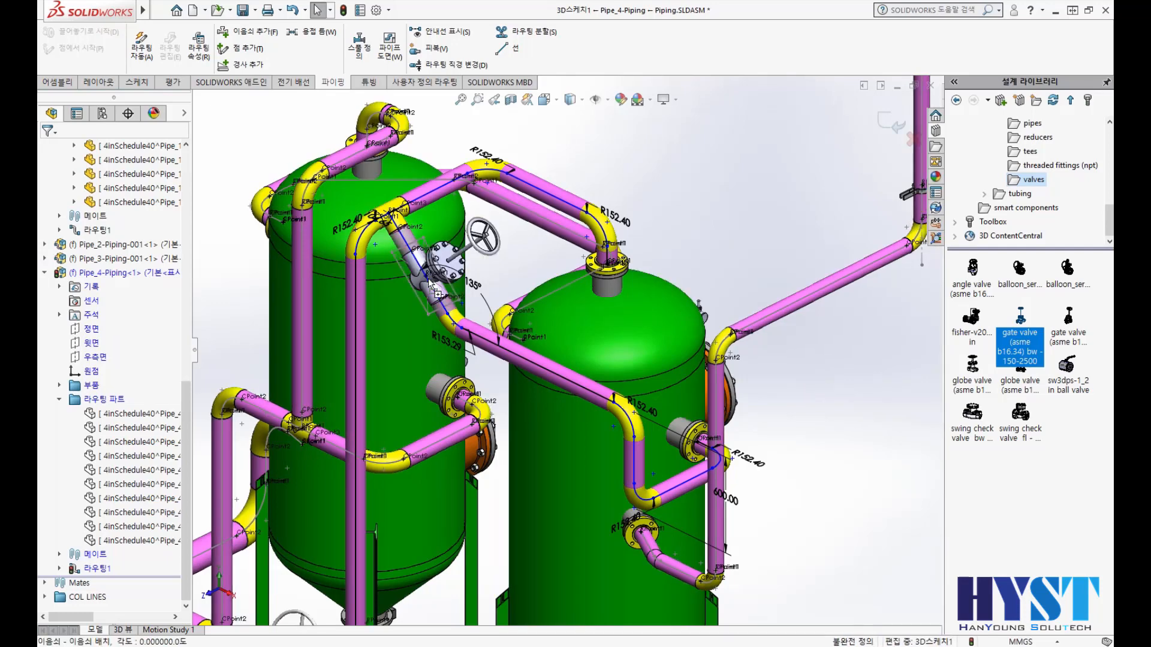
drag(429, 285, 429, 285)
key(Tab)
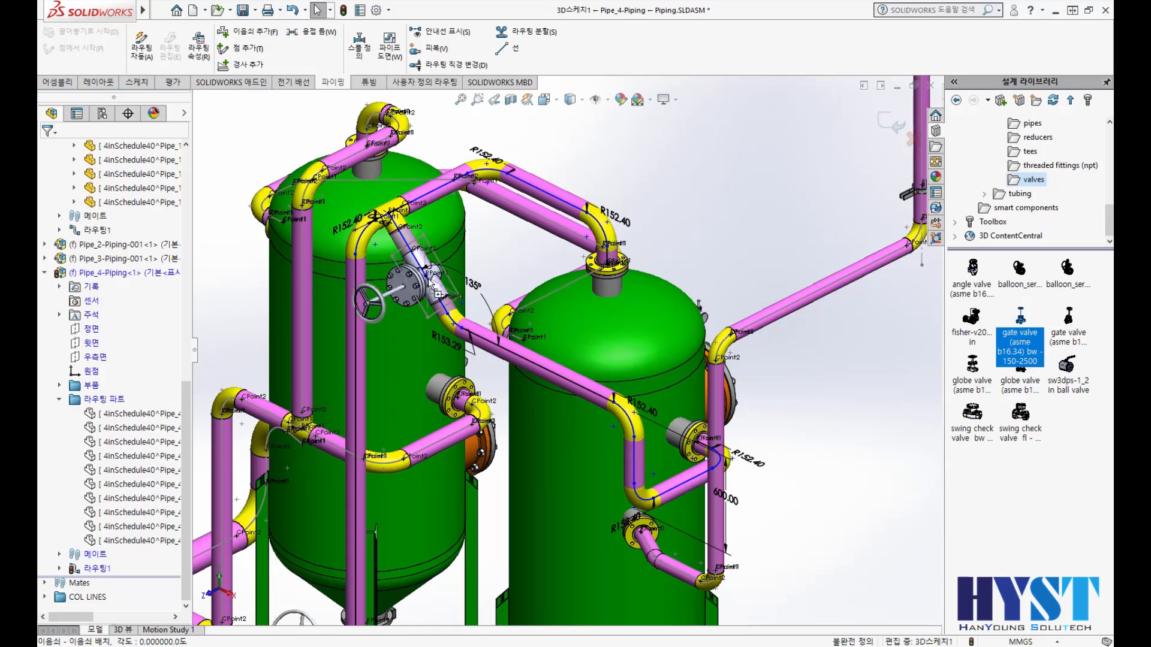
drag(430, 285, 429, 285)
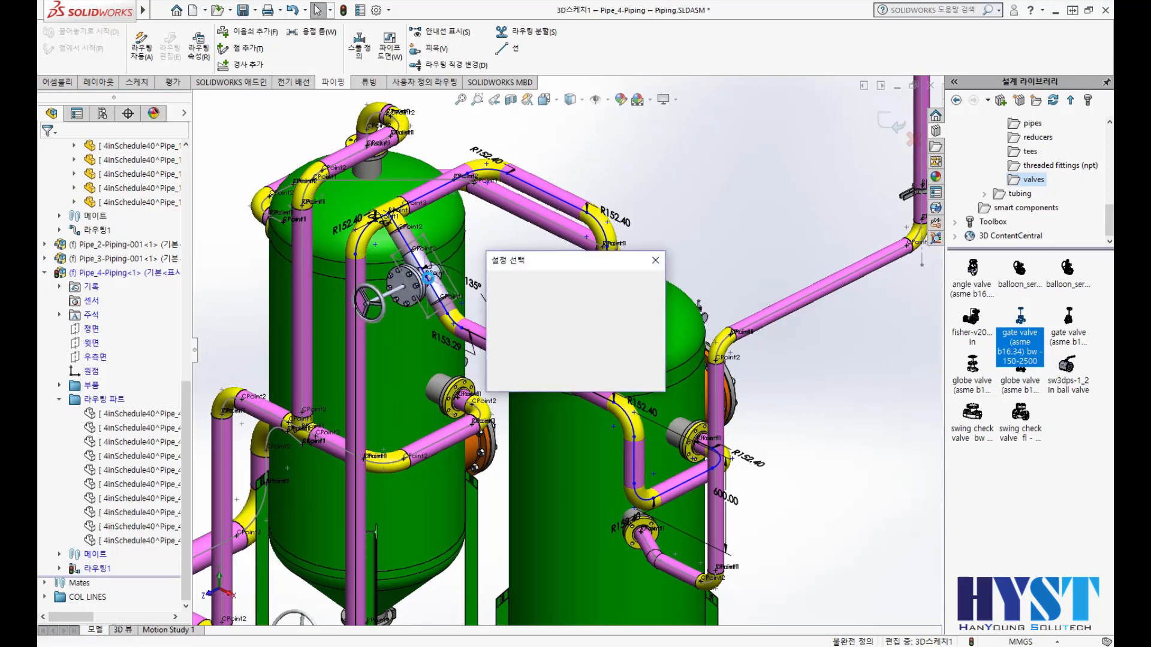
- Choose the Class 150, Schedule 40, NPS 4, BW configuration for the gate valve and end the insertion without placing another copy
drag(590, 345, 631, 353)
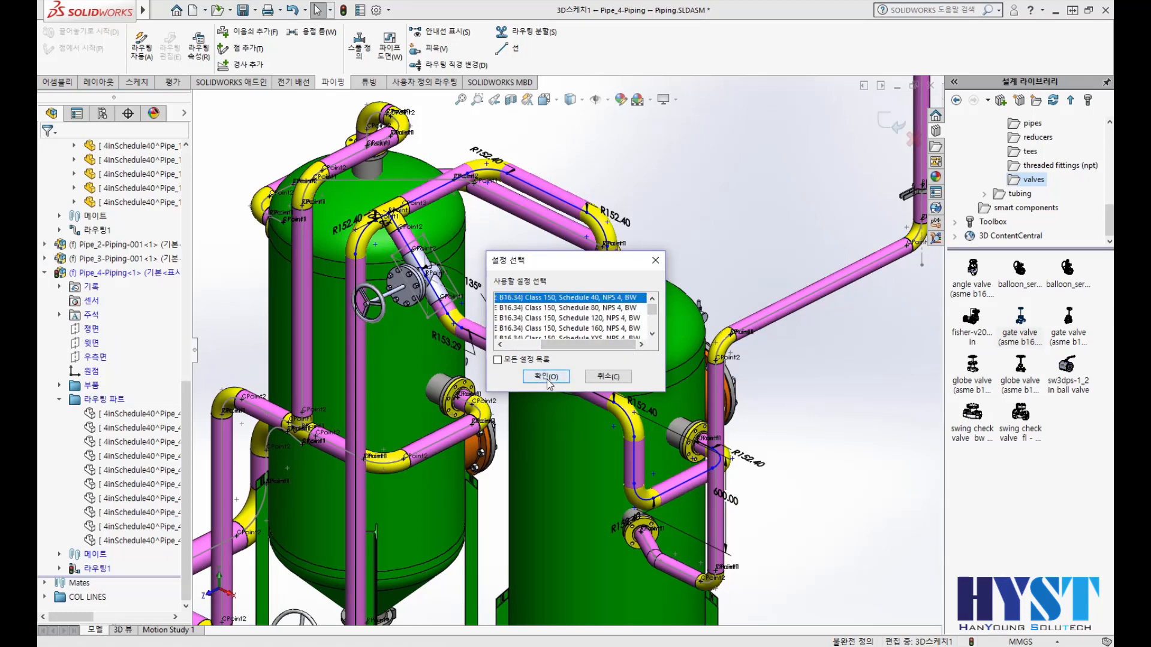
click(546, 376)
click(648, 331)
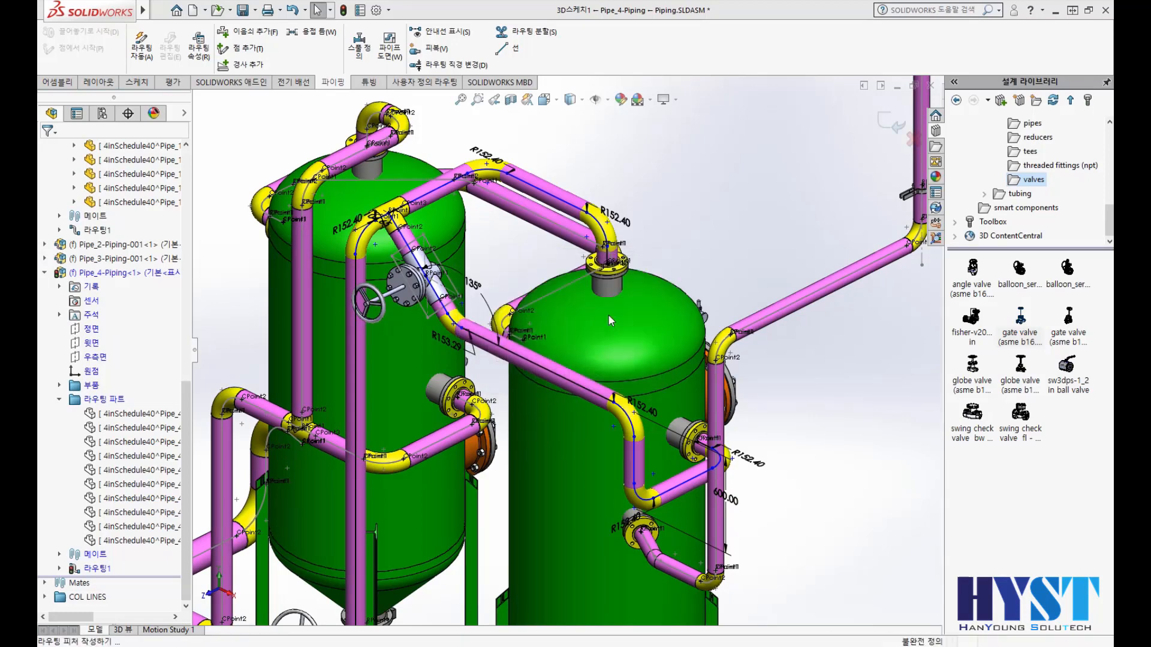
click(519, 246)
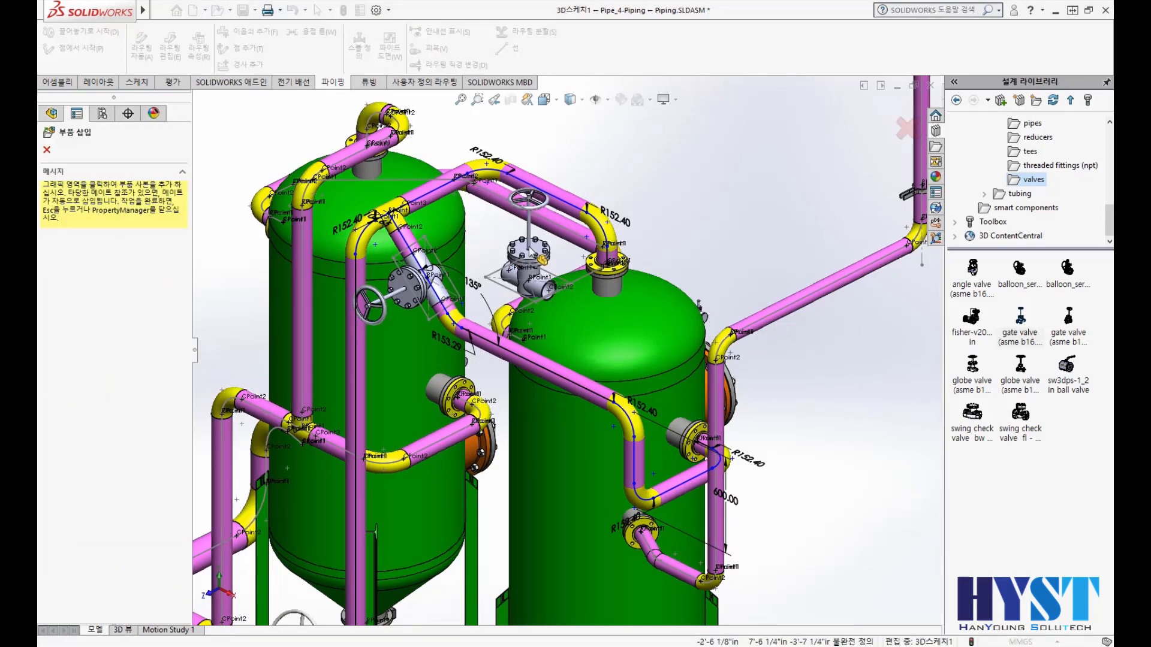
- Make the two route lines on either side of the gate valve equal in length
scroll(420, 259, down, 4)
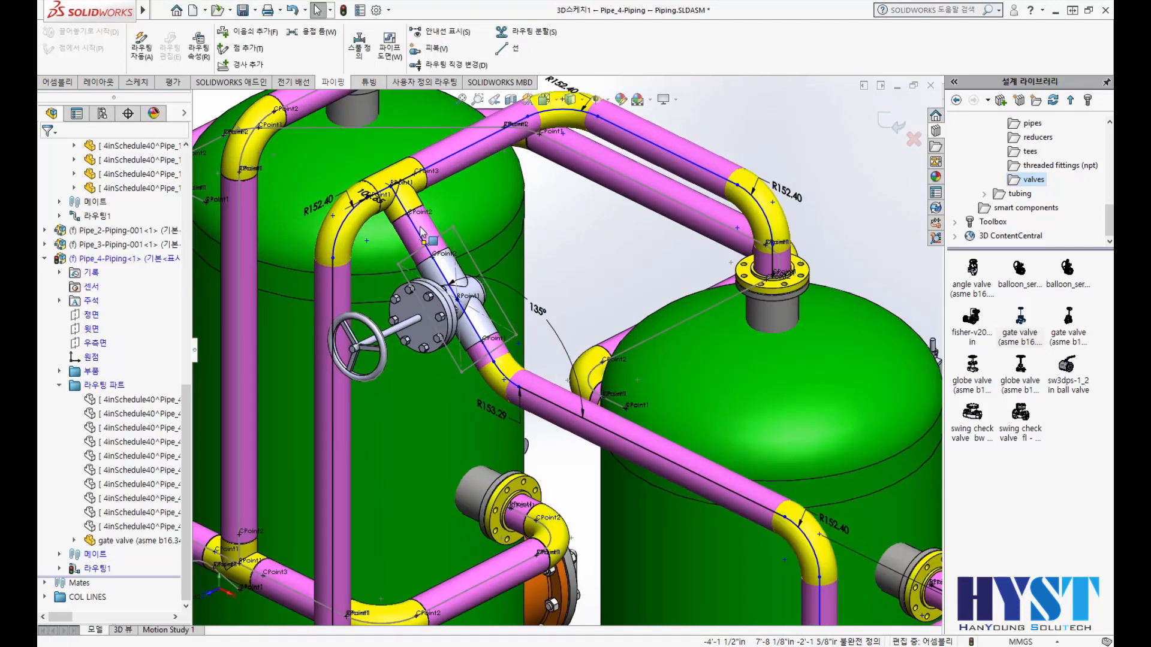
click(418, 235)
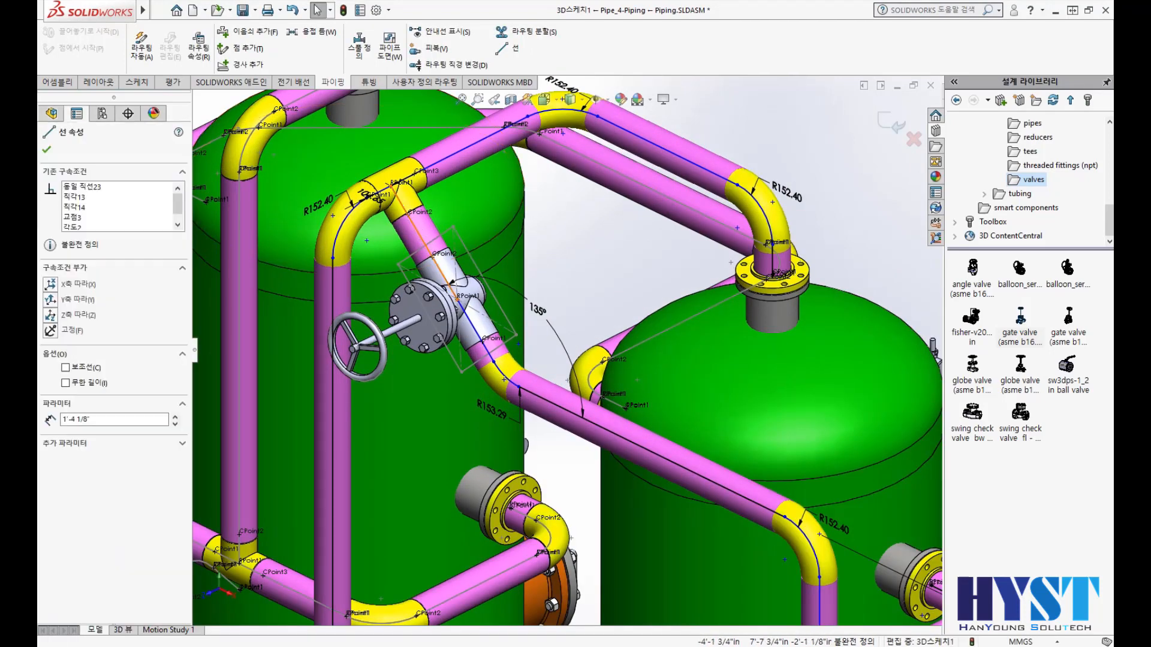
ctrl+click(484, 350)
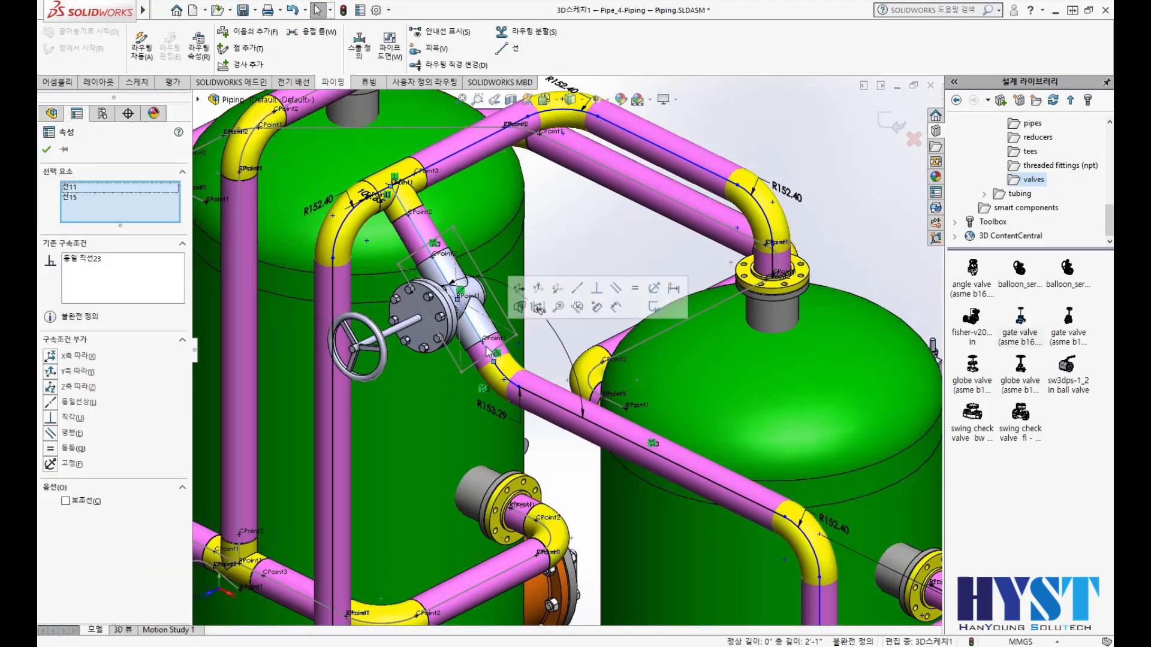
click(635, 289)
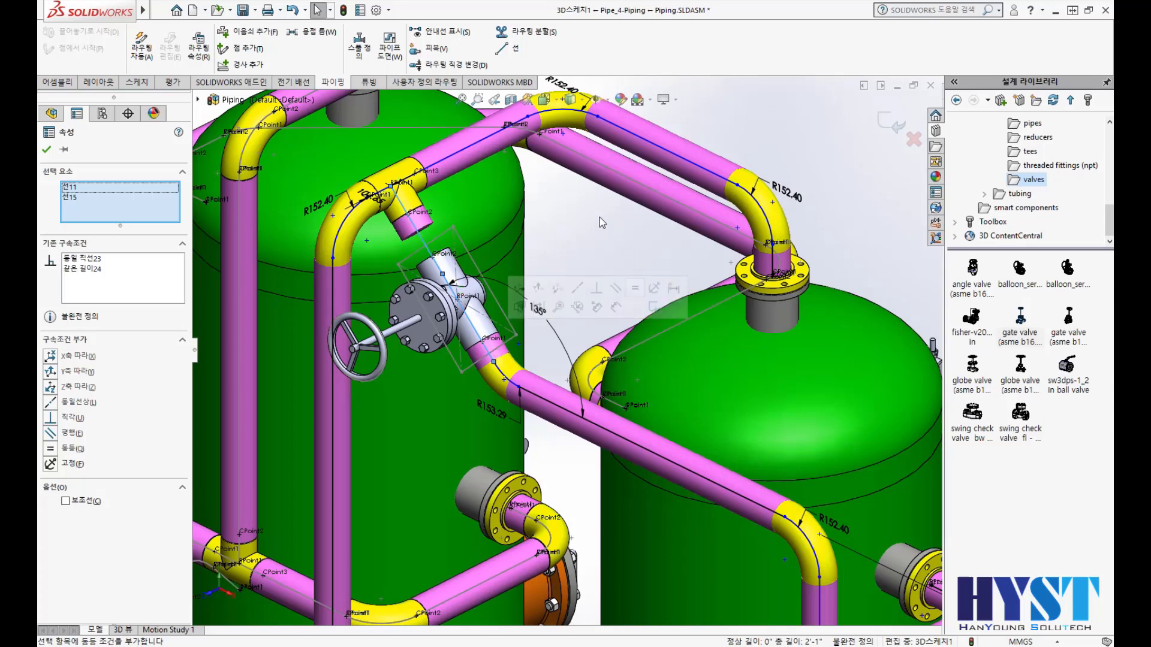
- Finish the Pipe_4 route and return to the top-level Piping assembly
scroll(574, 257, up, 1)
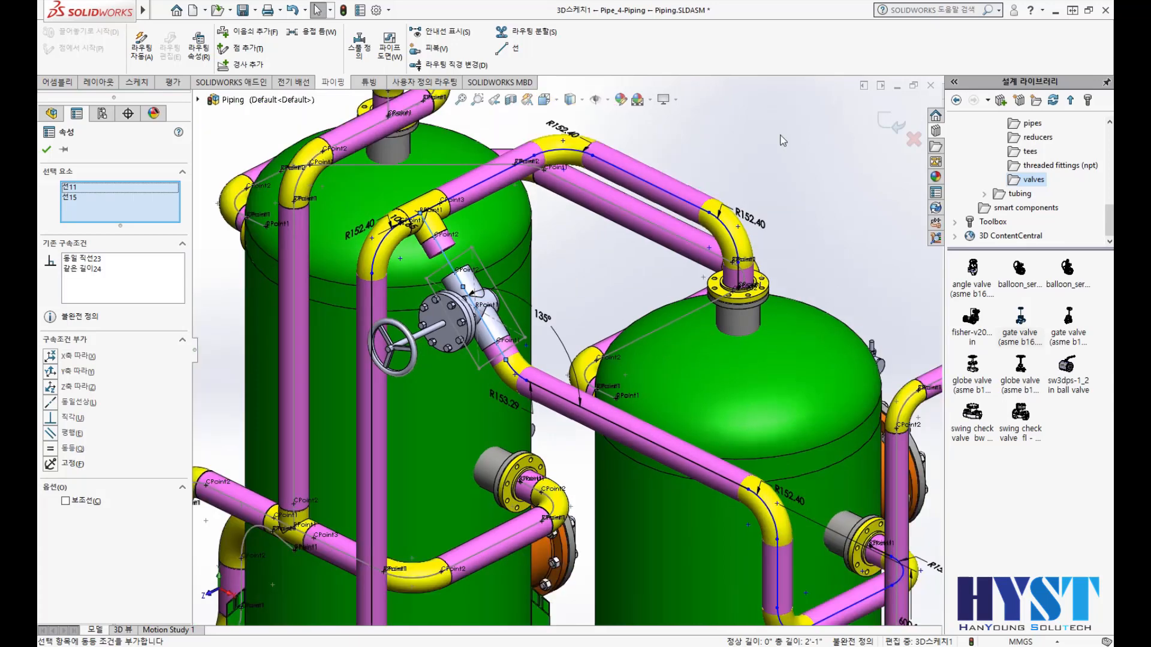
click(885, 121)
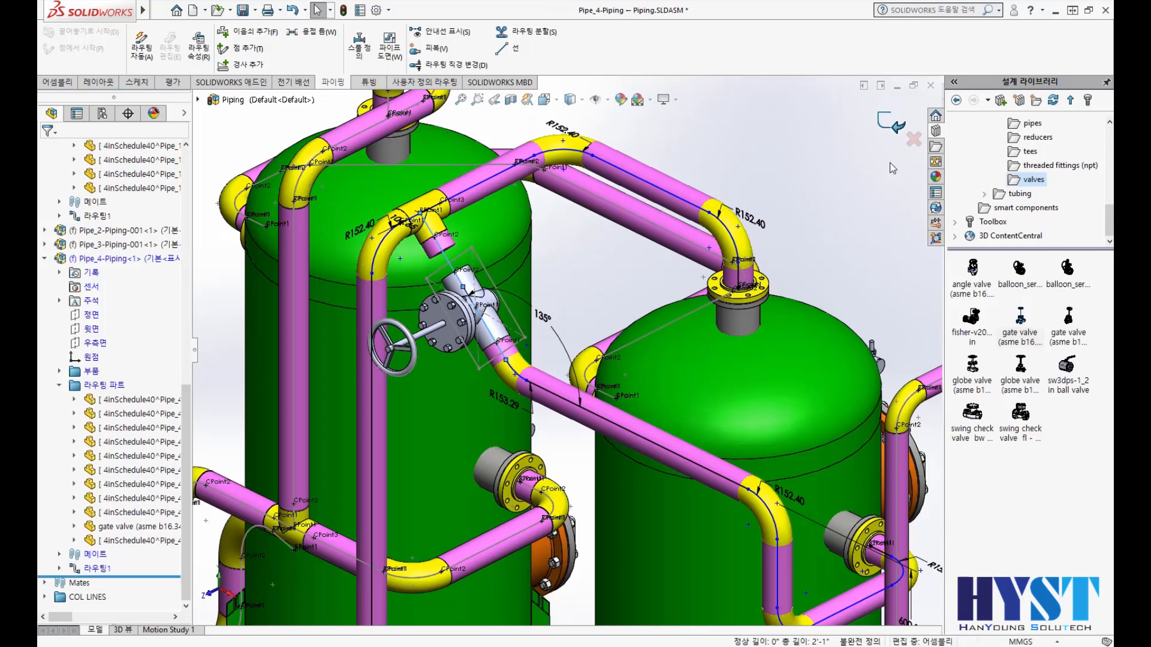
click(896, 125)
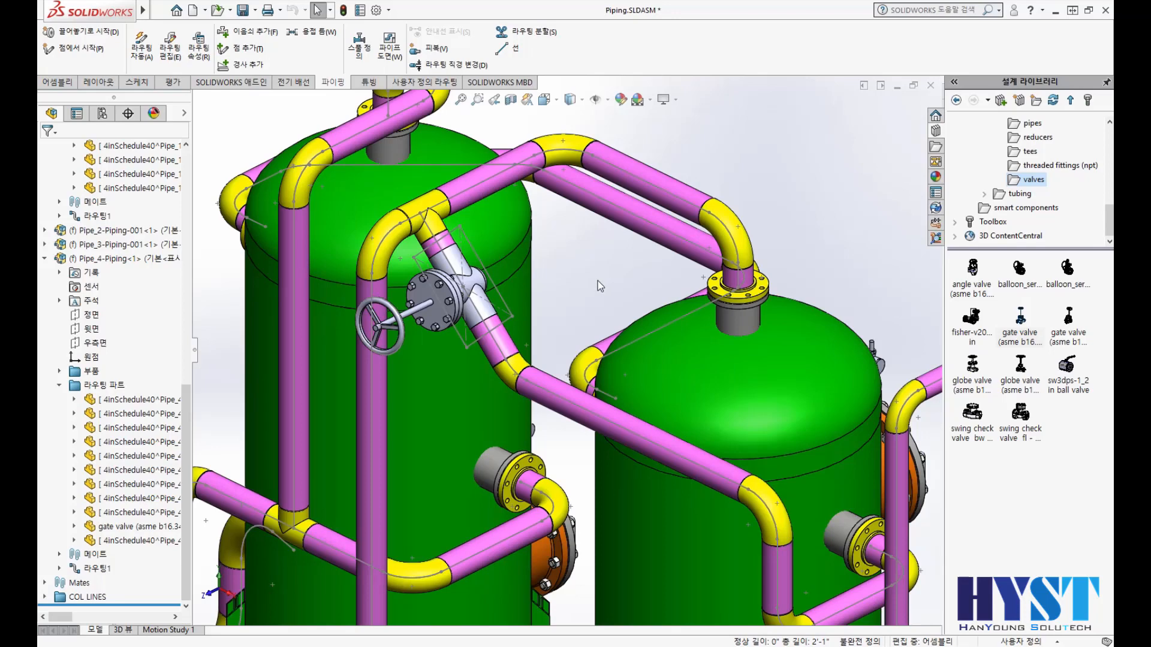
- Hide the sketches displayed in the assembly around the gate valve
scroll(611, 294, up, 4)
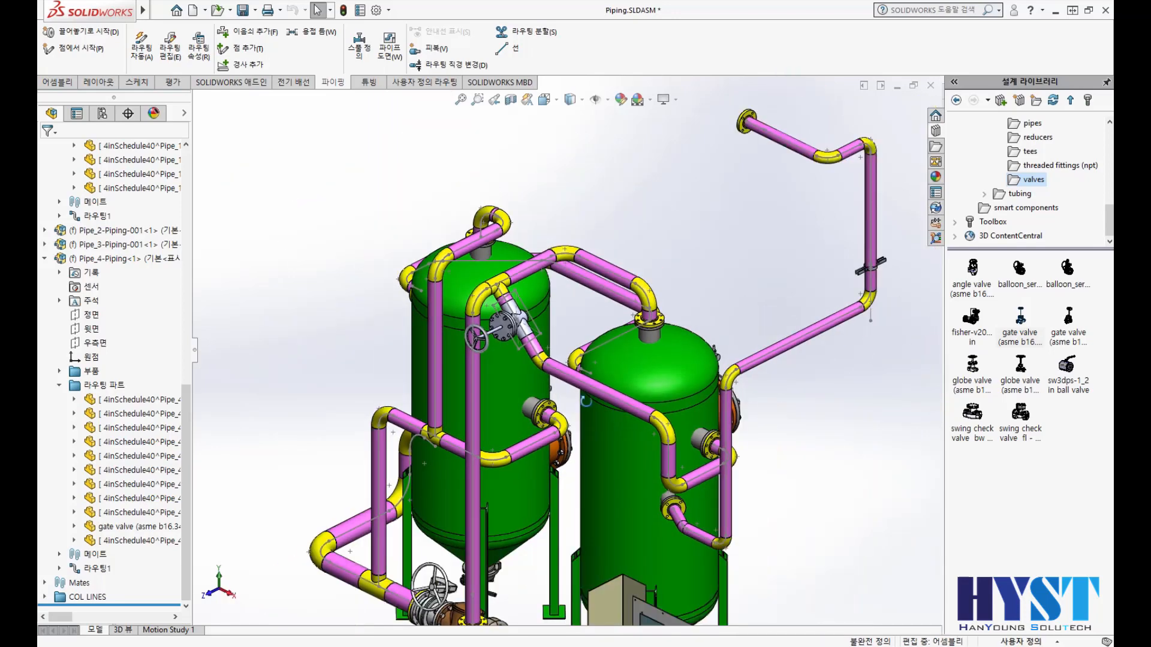
middle_drag(568, 396, 591, 381)
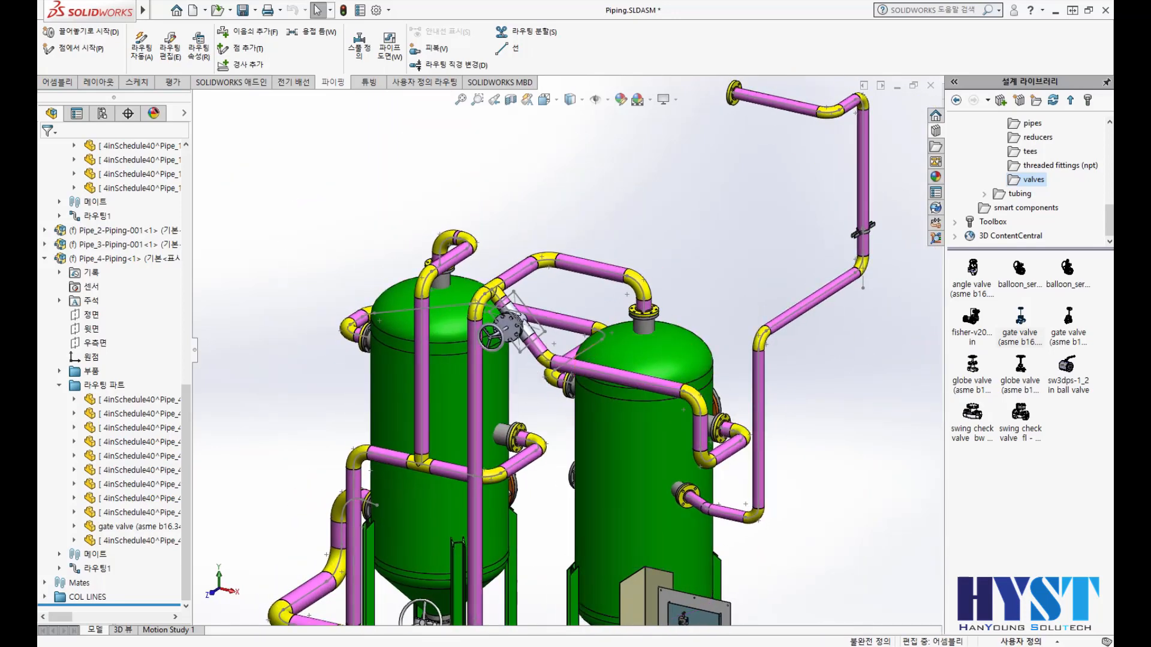
scroll(504, 381, down, 3)
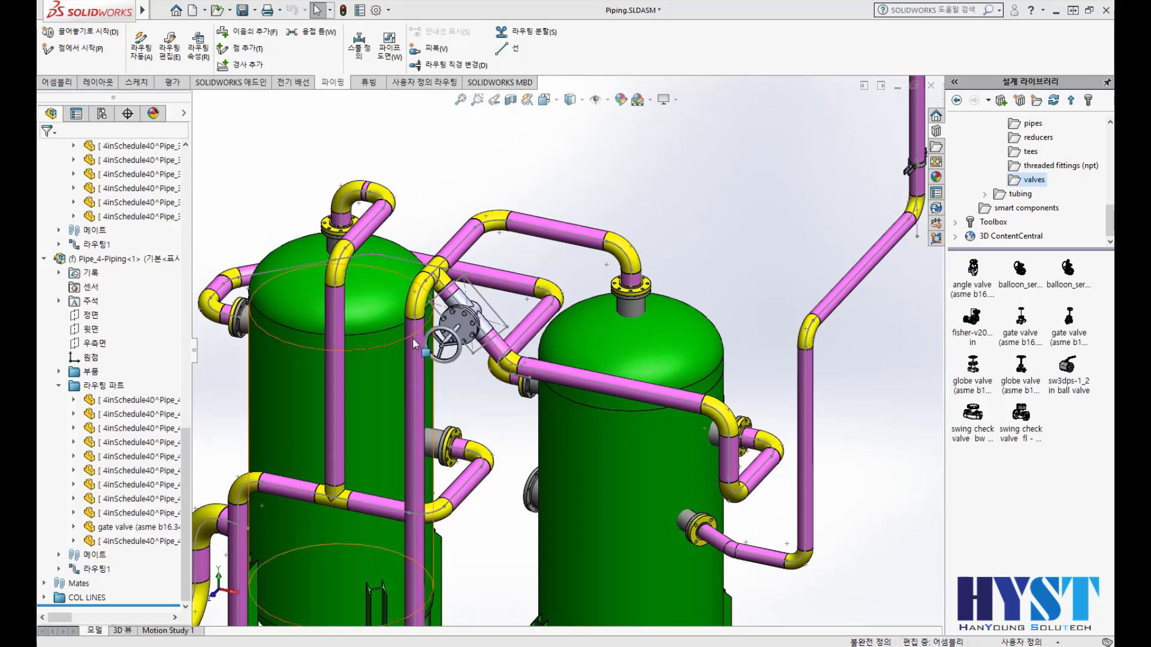
scroll(474, 300, down, 3)
scroll(484, 291, down, 1)
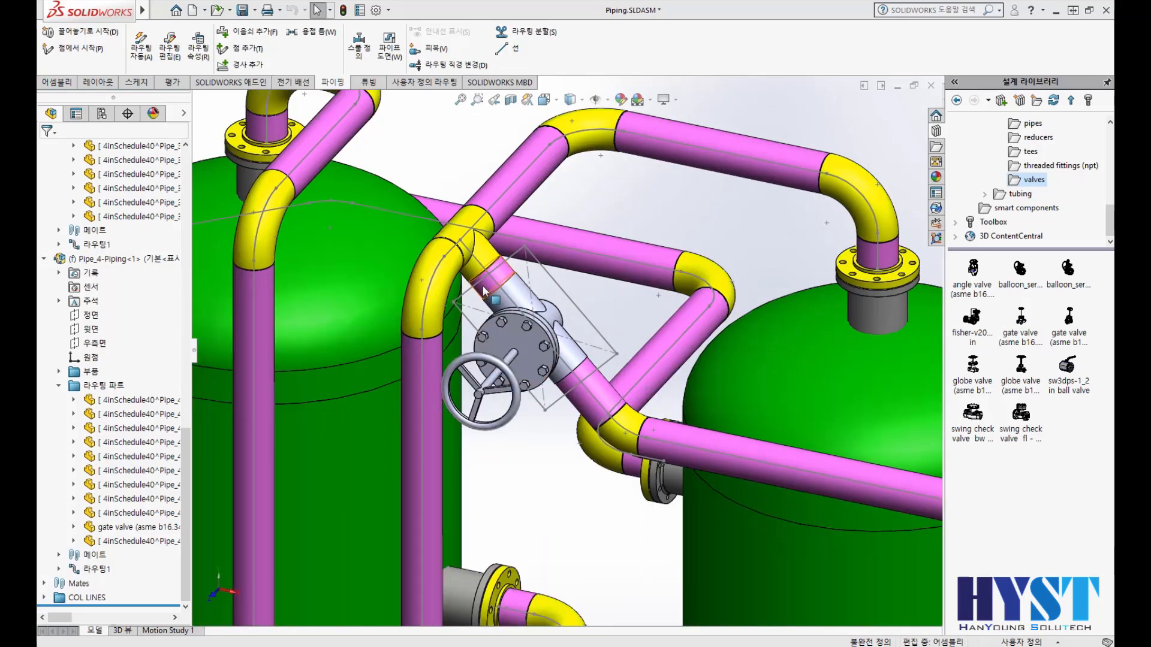
click(610, 100)
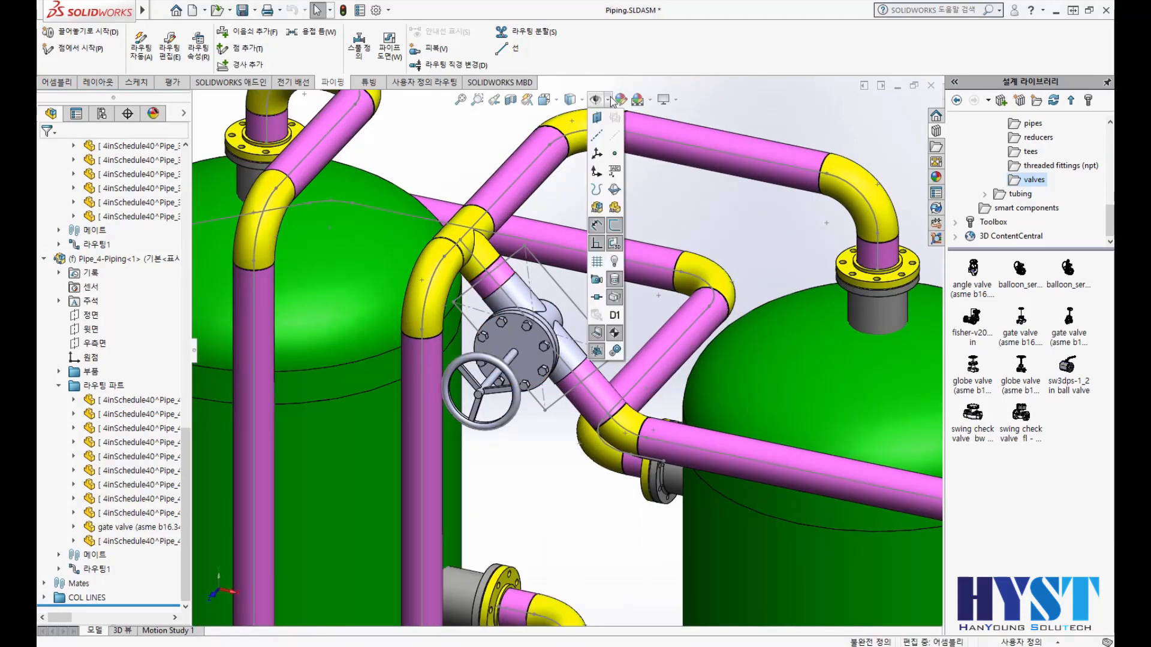
click(614, 225)
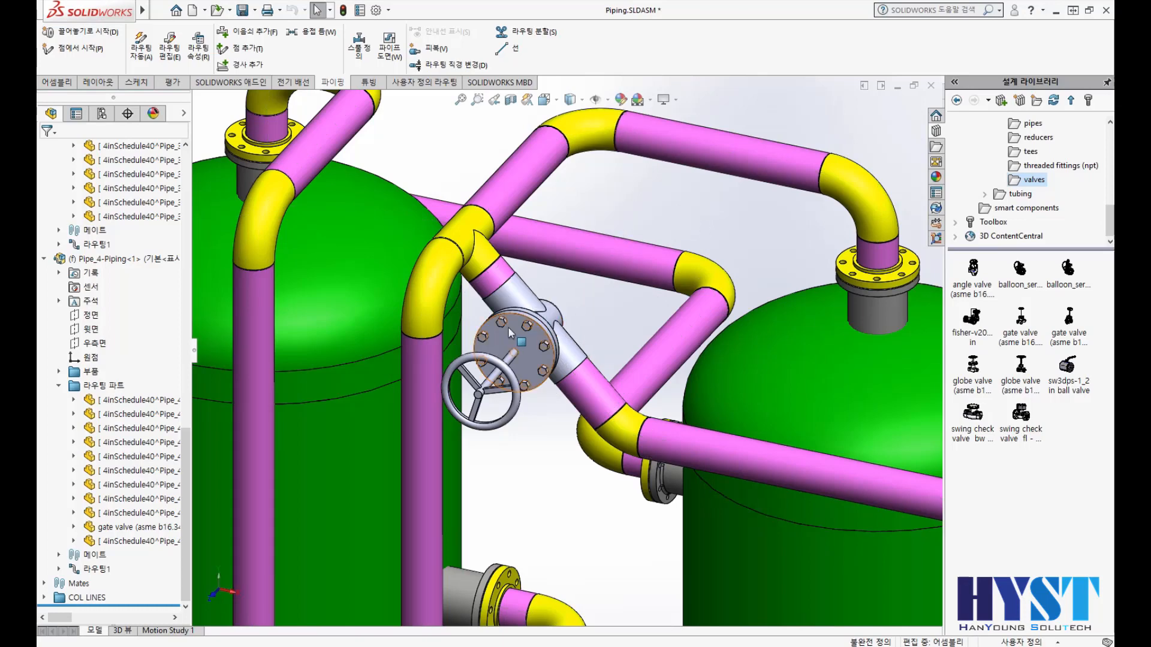
- Reopen the Pipe_4 route for editing from the gate valve
middle_drag(498, 353, 430, 354)
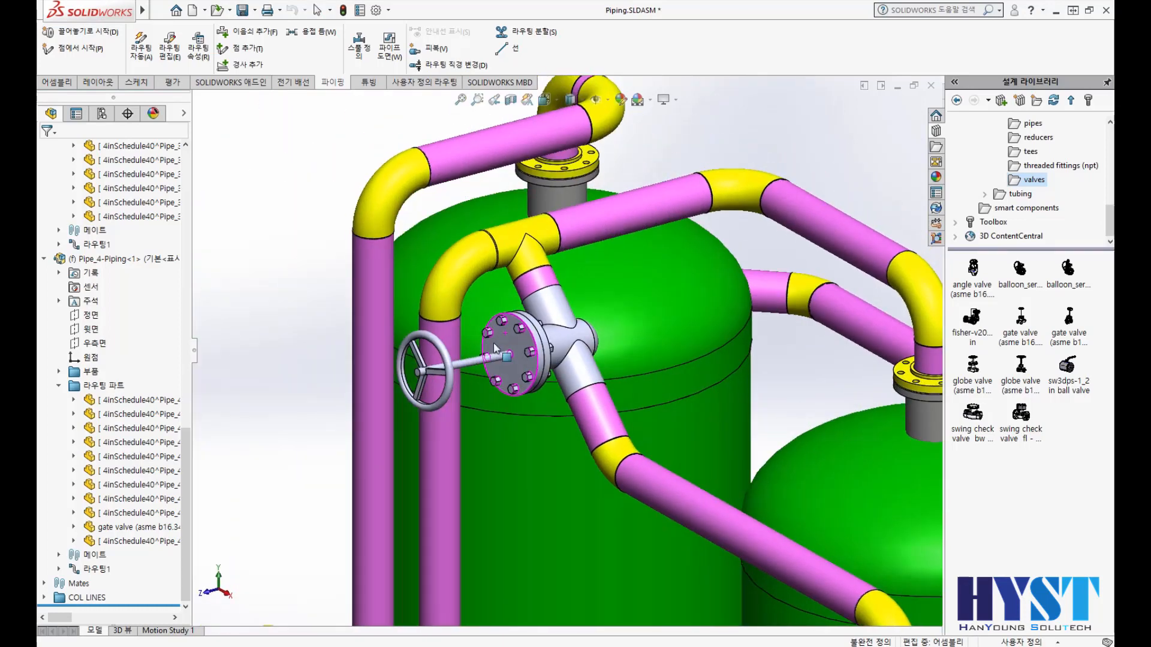
scroll(530, 362, down, 3)
click(517, 330)
right_click(517, 329)
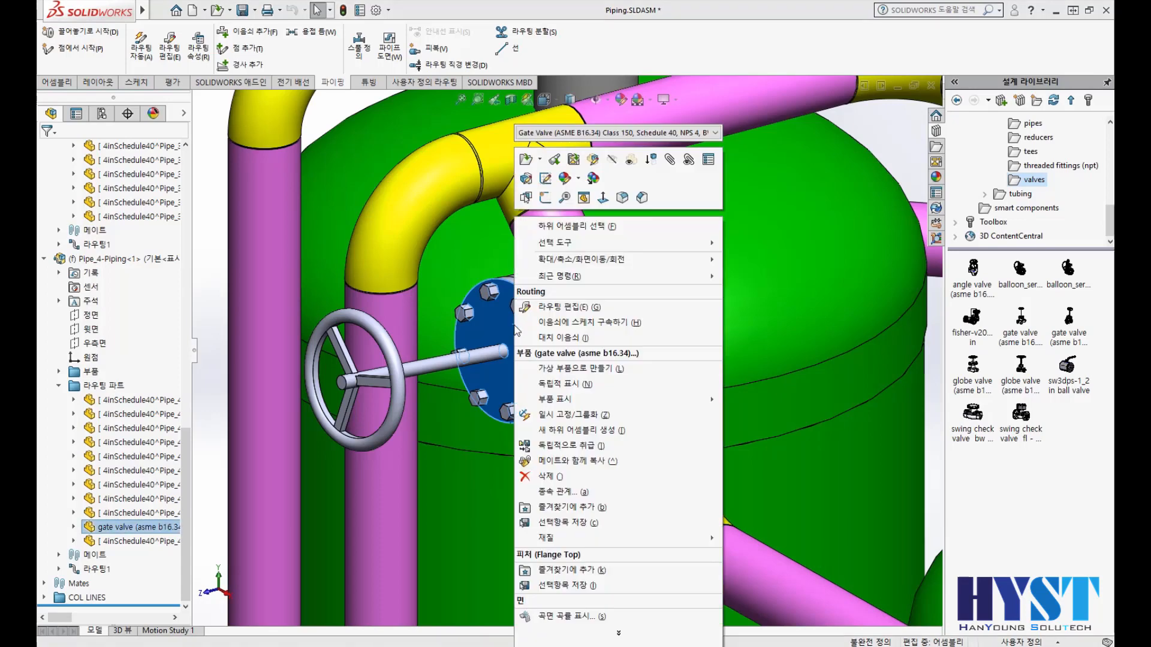
click(559, 308)
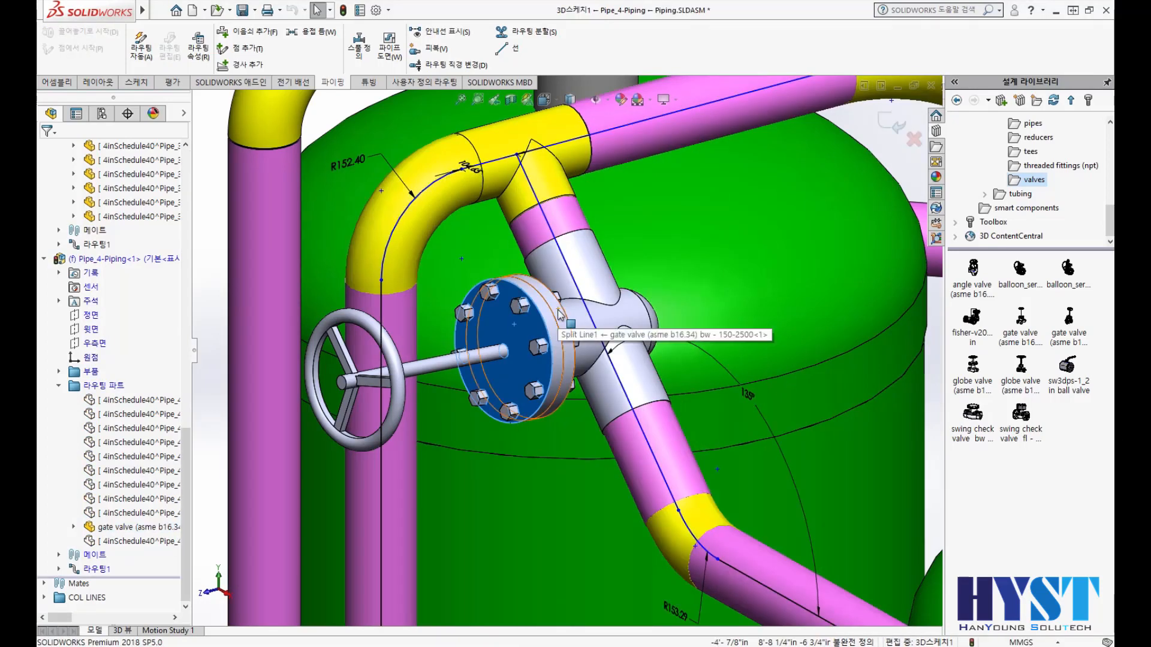
- Move the gate valve with the fitting triad, rotating it slightly about the diagonal pipe's axis to reorient the handwheel
right_click(508, 321)
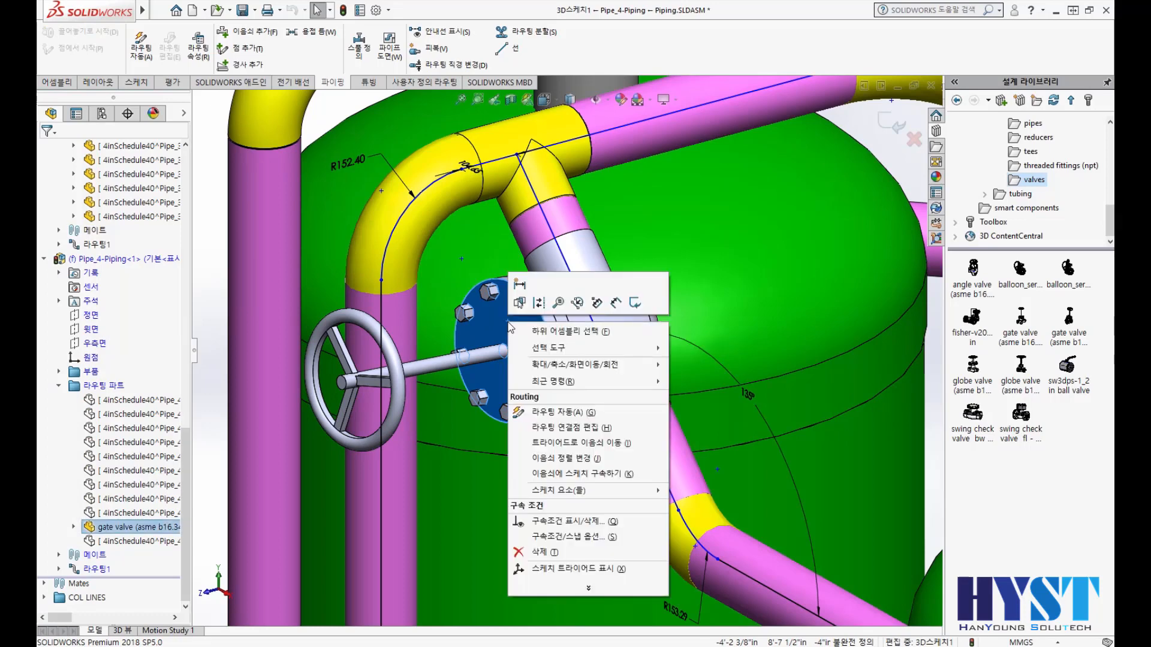
click(584, 446)
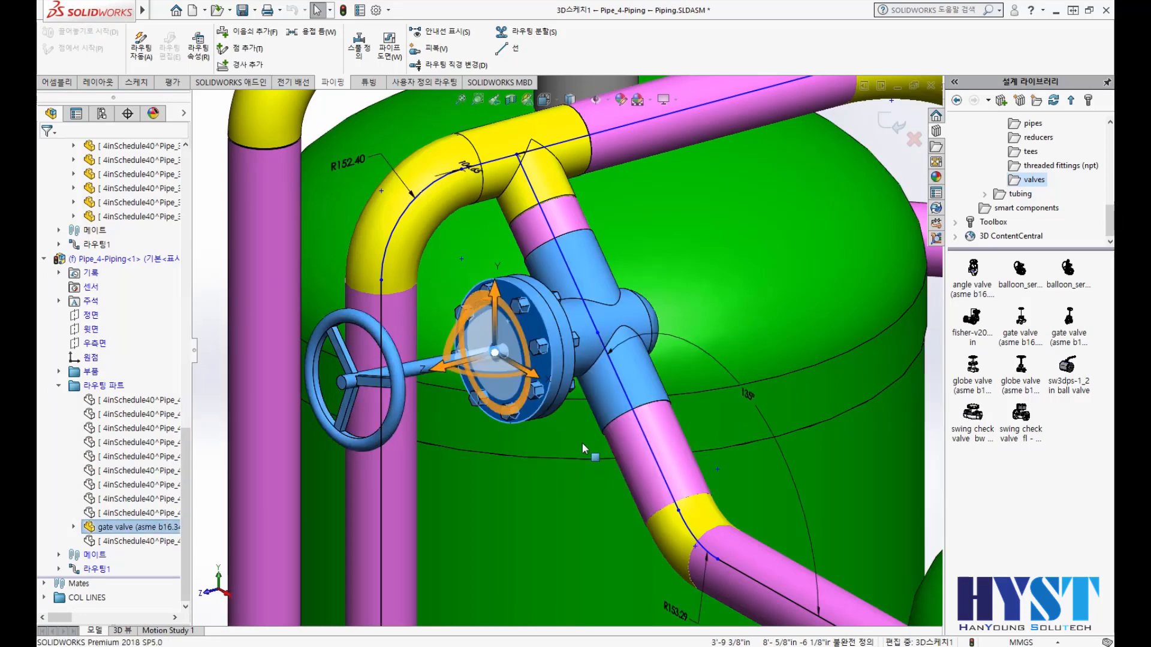
middle_drag(525, 336, 603, 344)
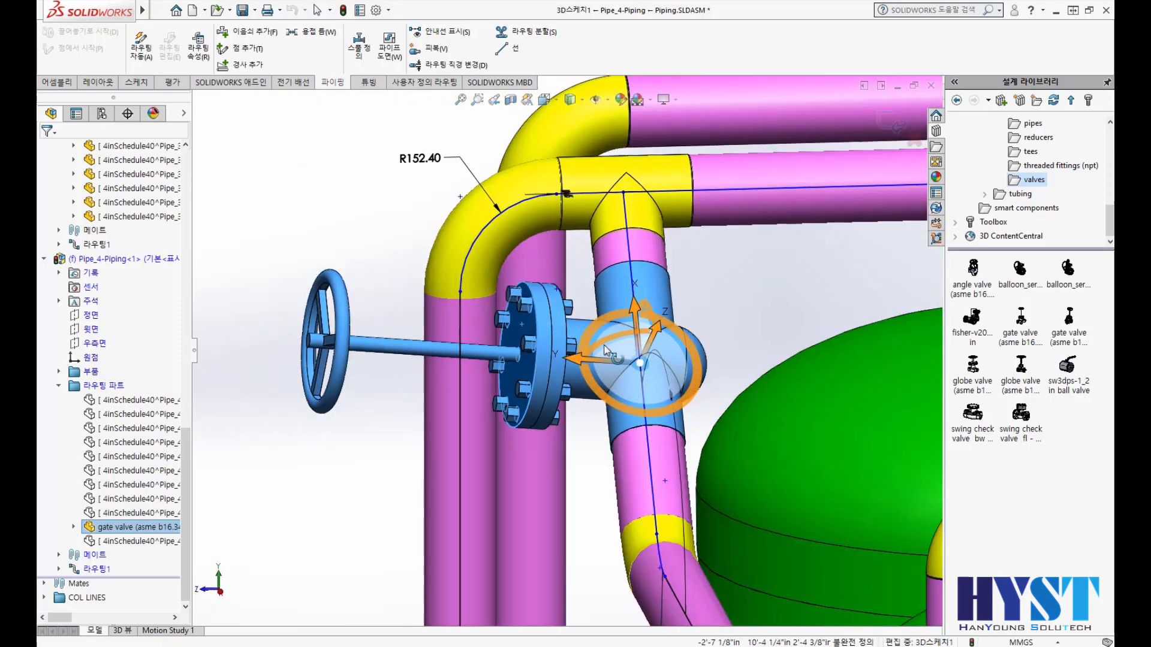
drag(599, 343, 623, 340)
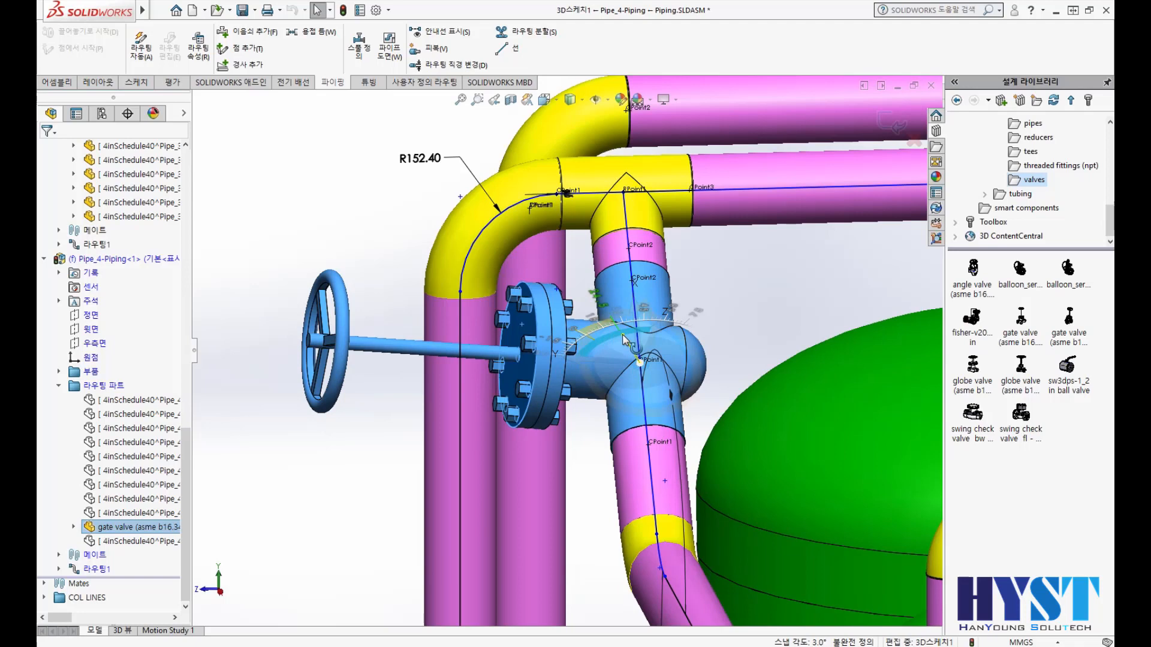
drag(624, 335, 591, 331)
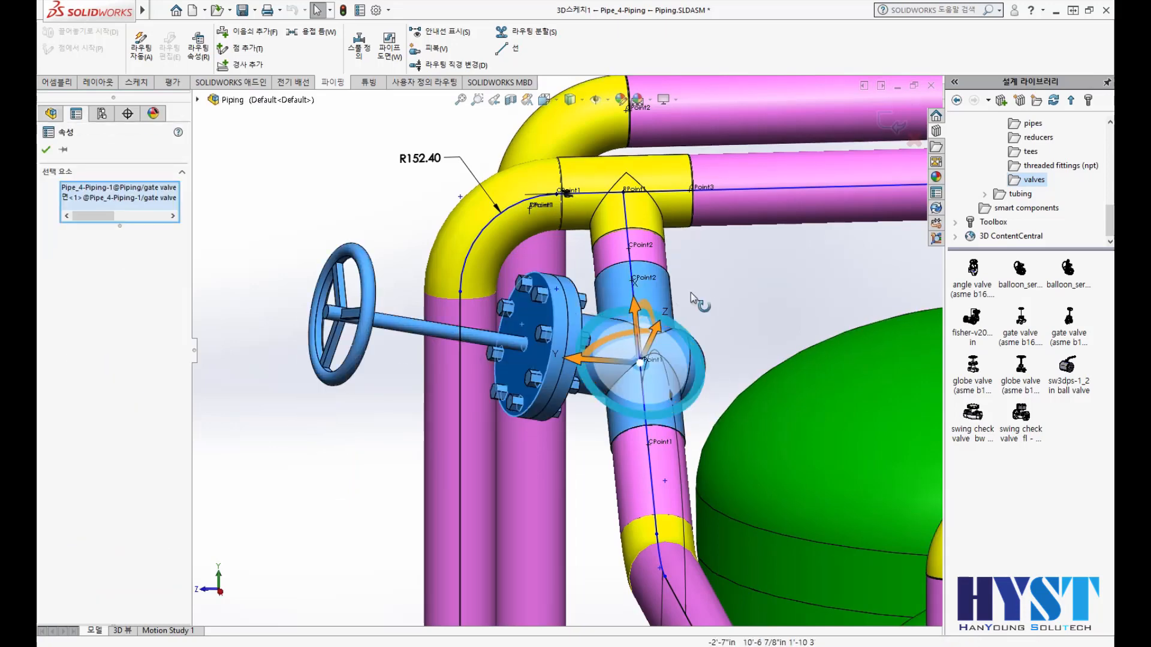
- Exit the Pipe_4 route sketch to rebuild the branch with the reoriented gate valve
click(881, 119)
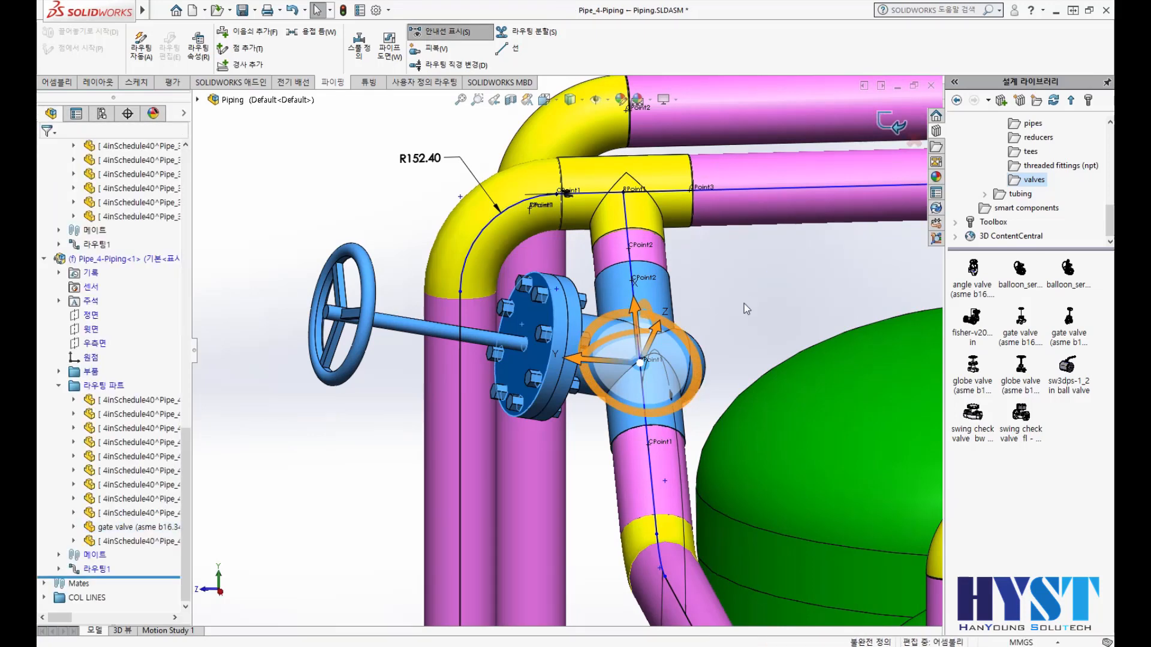
scroll(660, 387, up, 5)
middle_drag(659, 388, 647, 461)
ctrl+middle_drag(866, 412, 711, 430)
scroll(743, 439, down, 3)
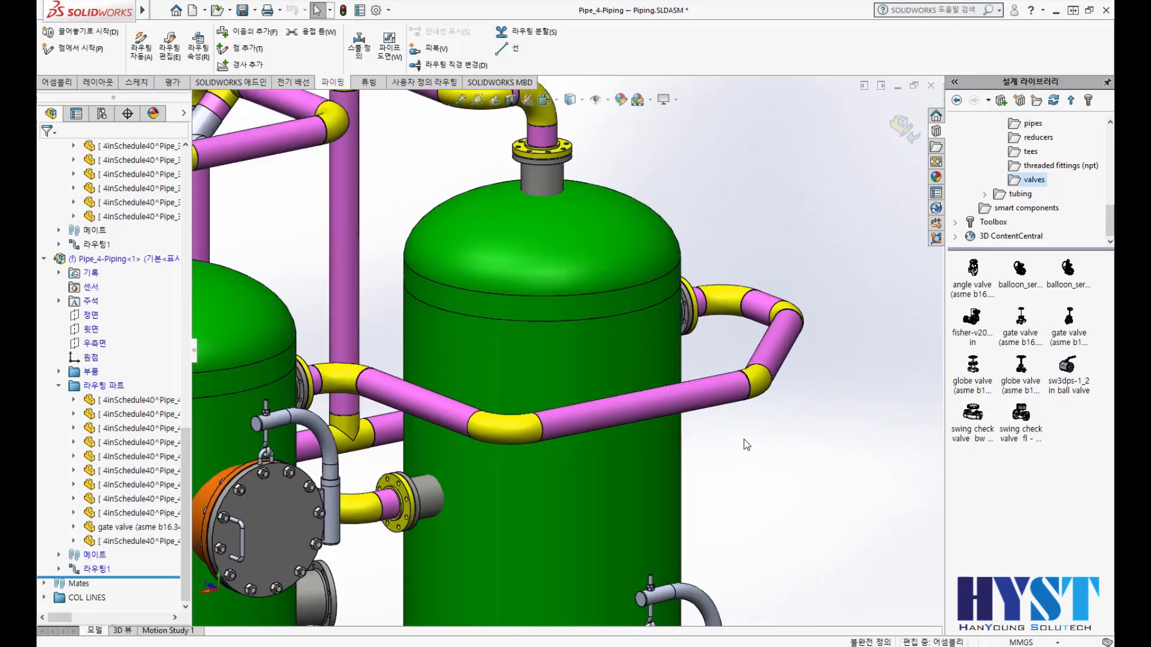
- Return to editing the top-level Piping assembly and open the Pipe_3 route for editing from its straight pipe in front of the vessel
right_click(709, 398)
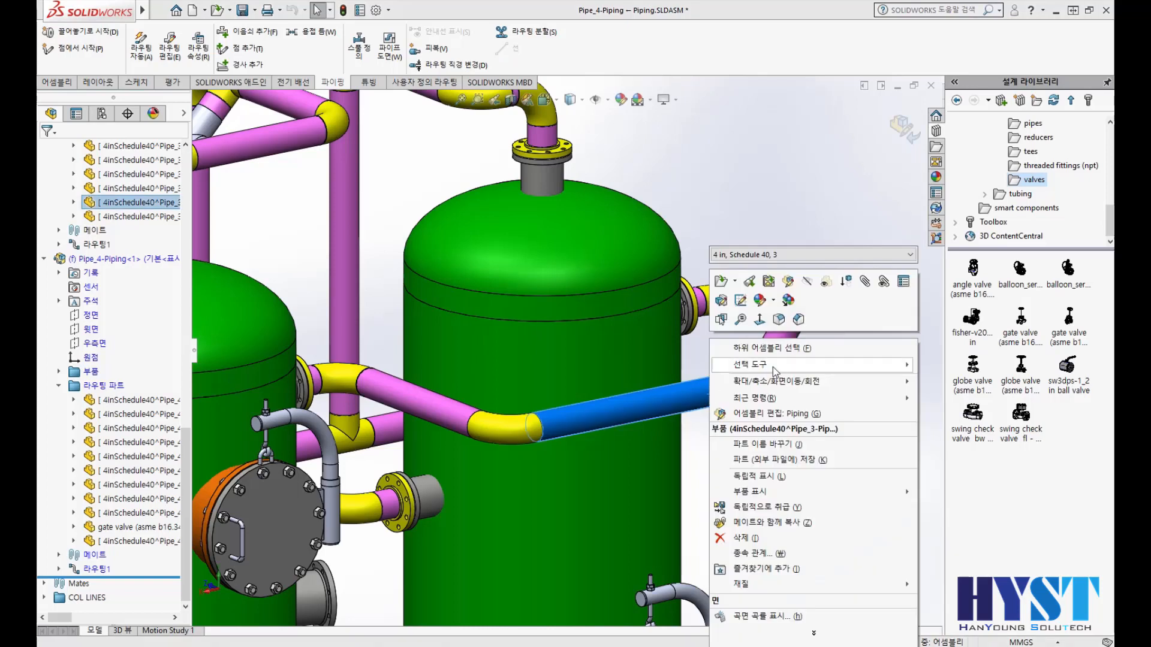
click(773, 413)
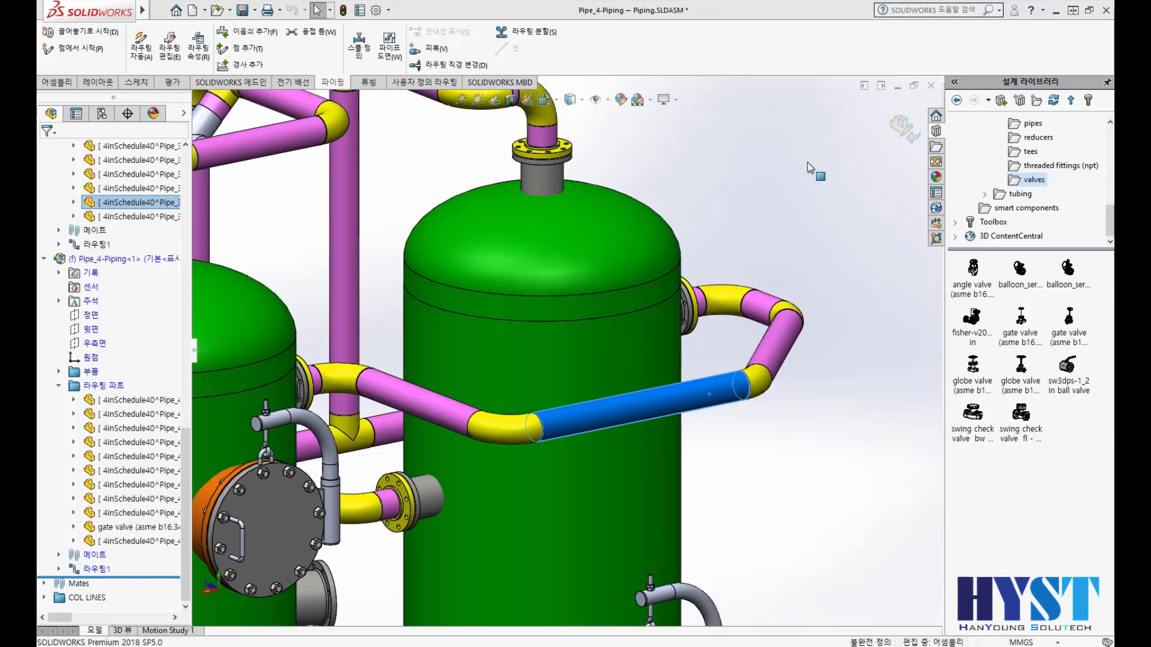
click(703, 388)
right_click(703, 389)
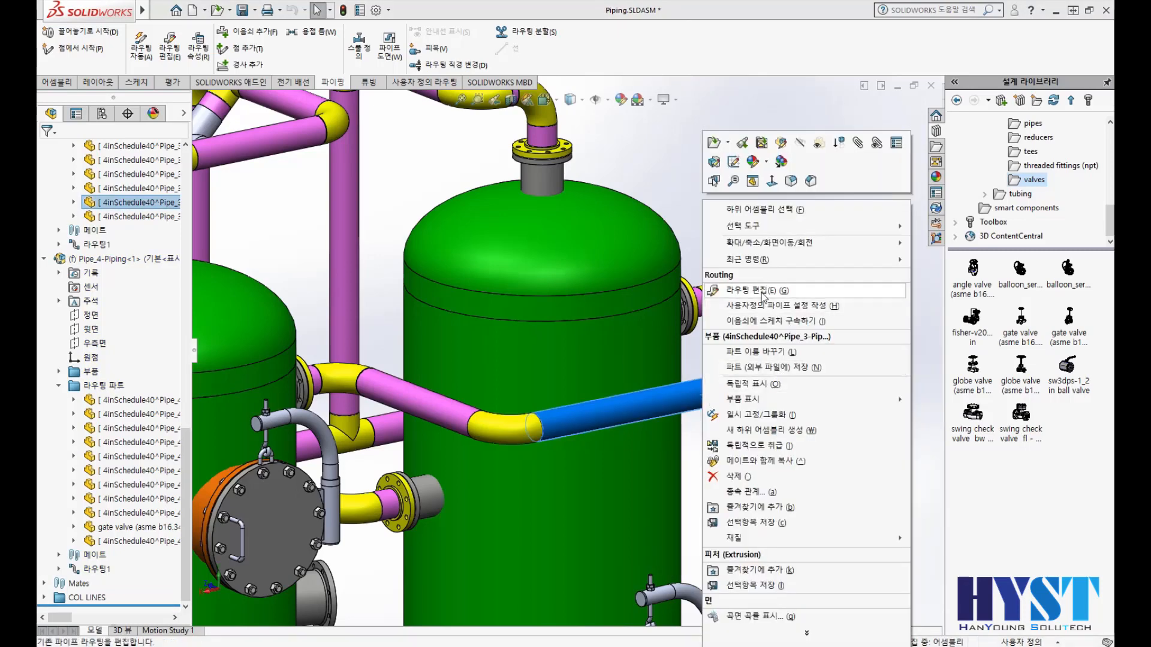
click(762, 292)
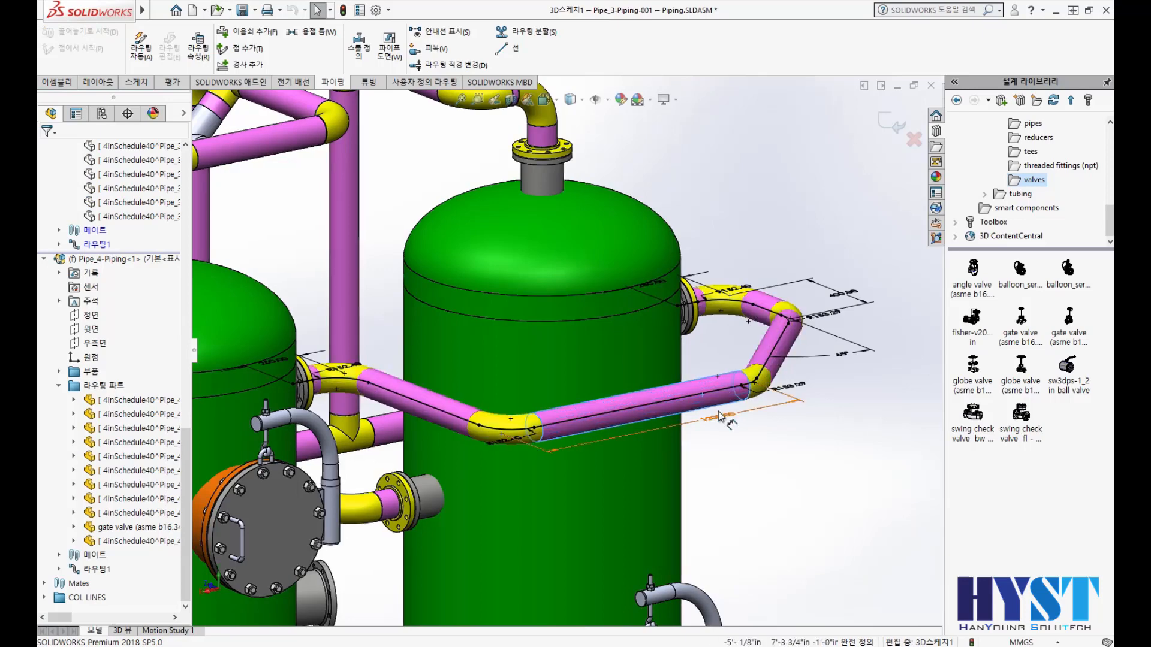
- Insert a buttweld swing check valve midway along the 1200 mm pipe run, using the first listed configuration and declining to shorten the pipe
scroll(683, 401, down, 2)
middle_drag(693, 390, 683, 400)
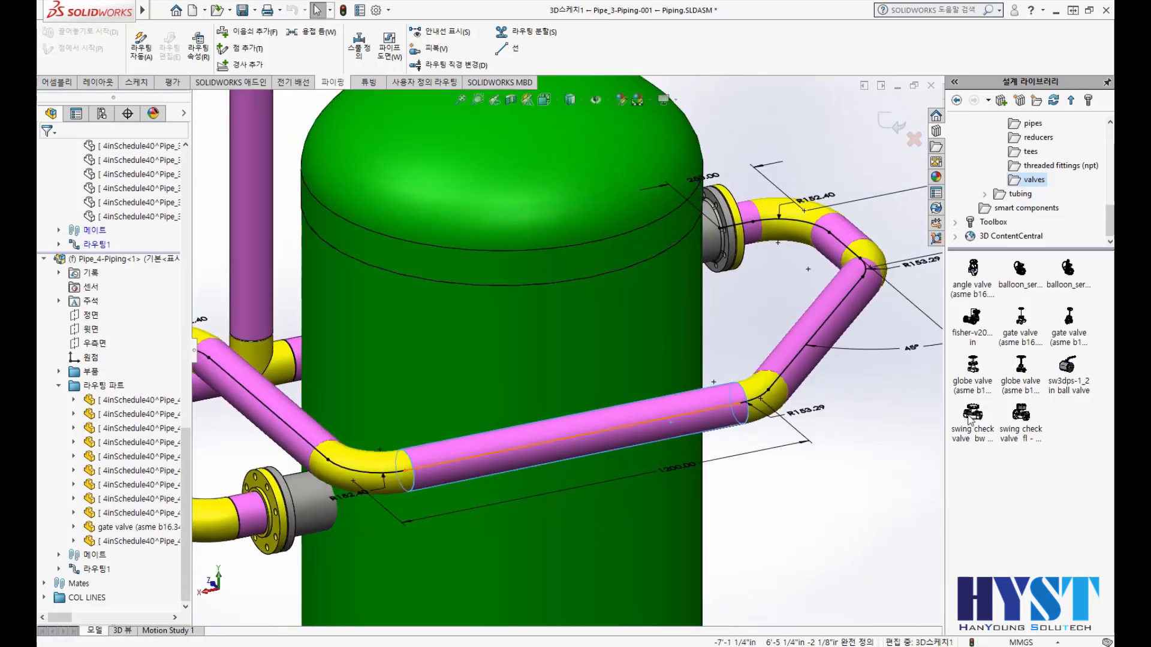
drag(969, 415, 901, 415)
drag(582, 439, 581, 435)
key(Tab)
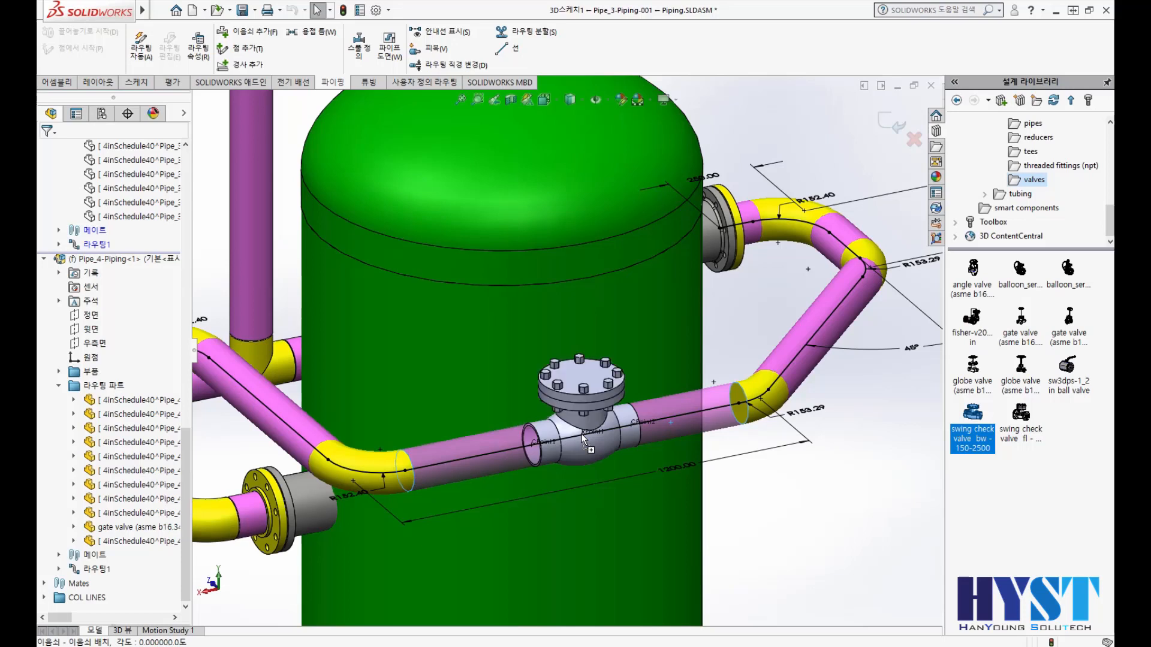
key(Tab)
key(Tab)
drag(581, 439, 581, 439)
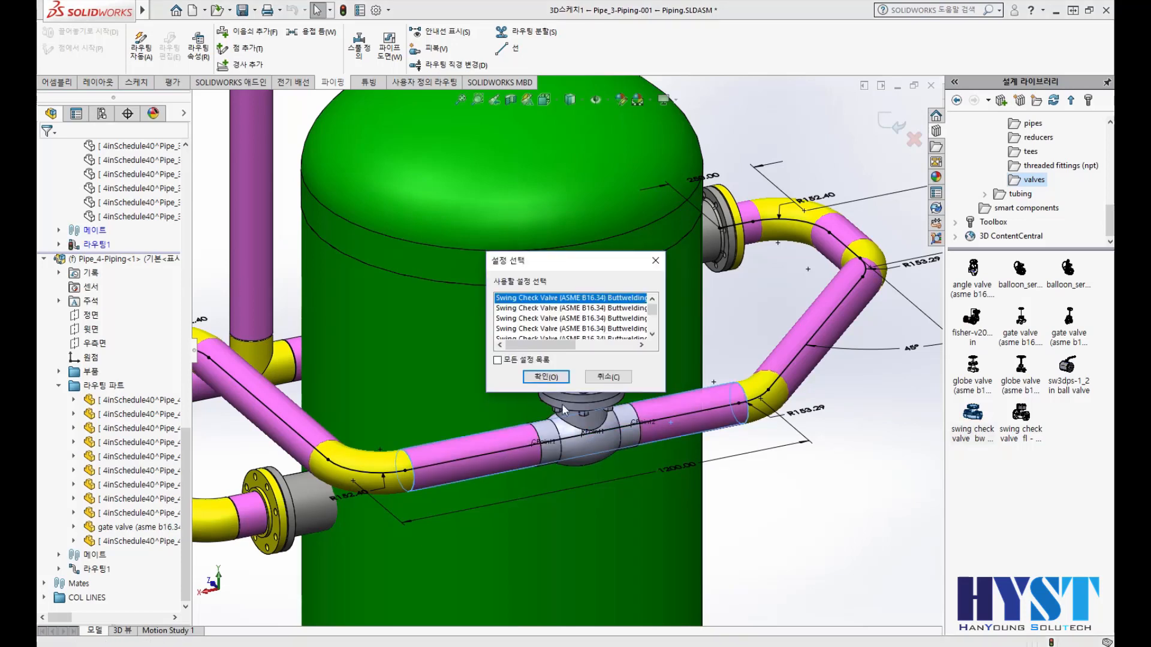
click(548, 377)
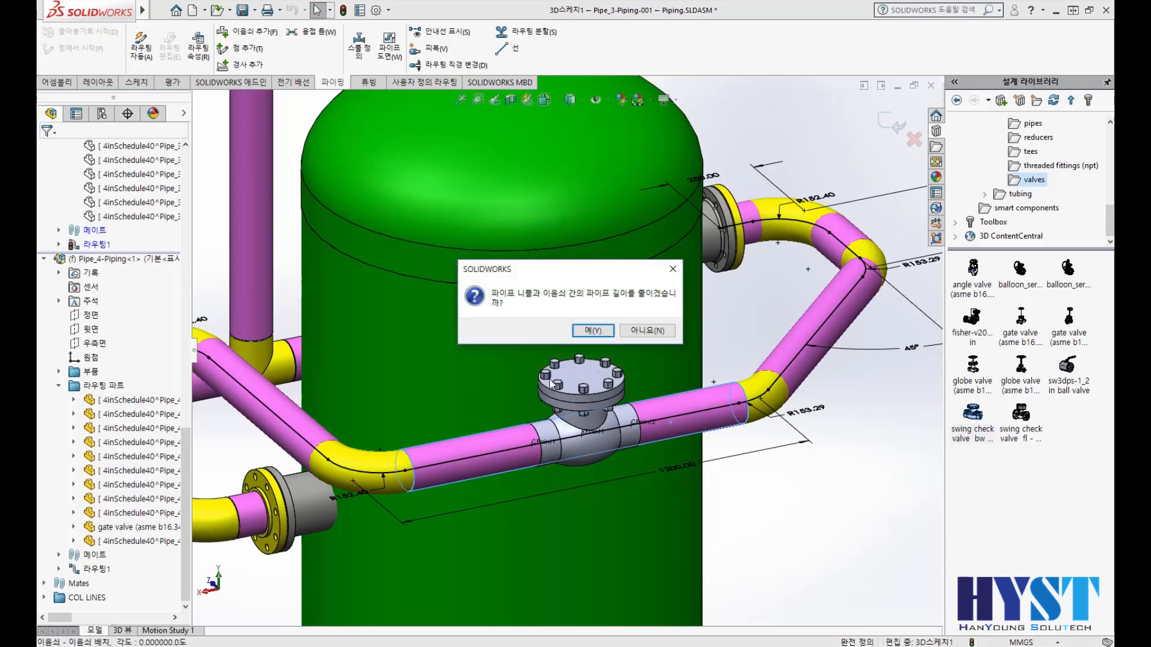
click(644, 330)
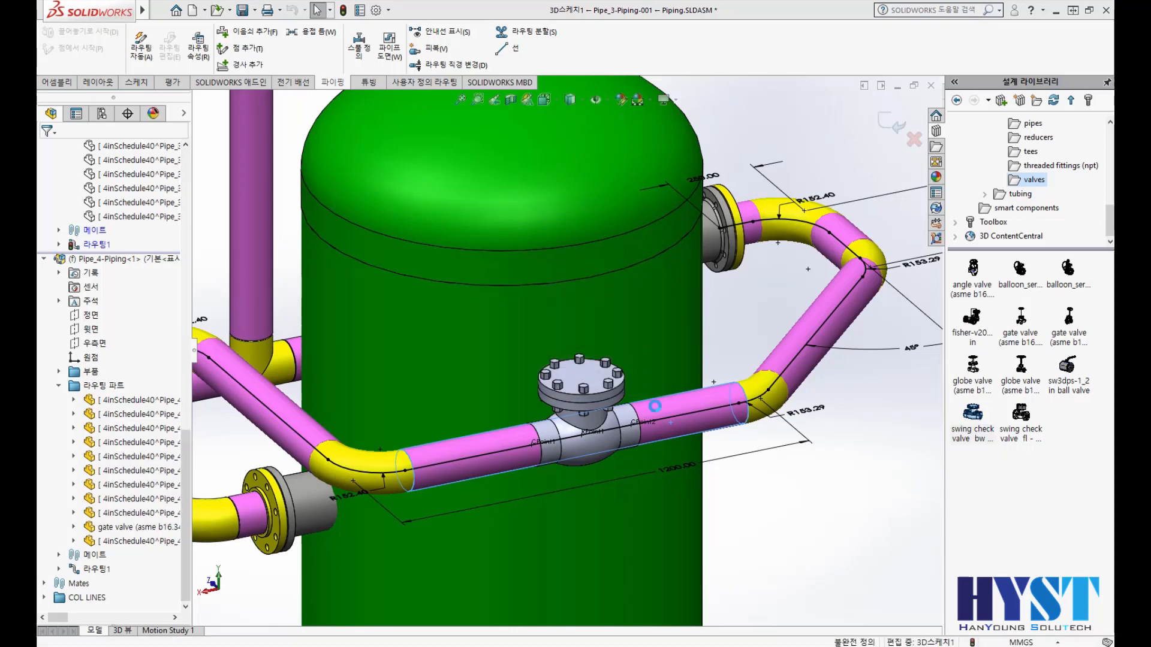
click(661, 418)
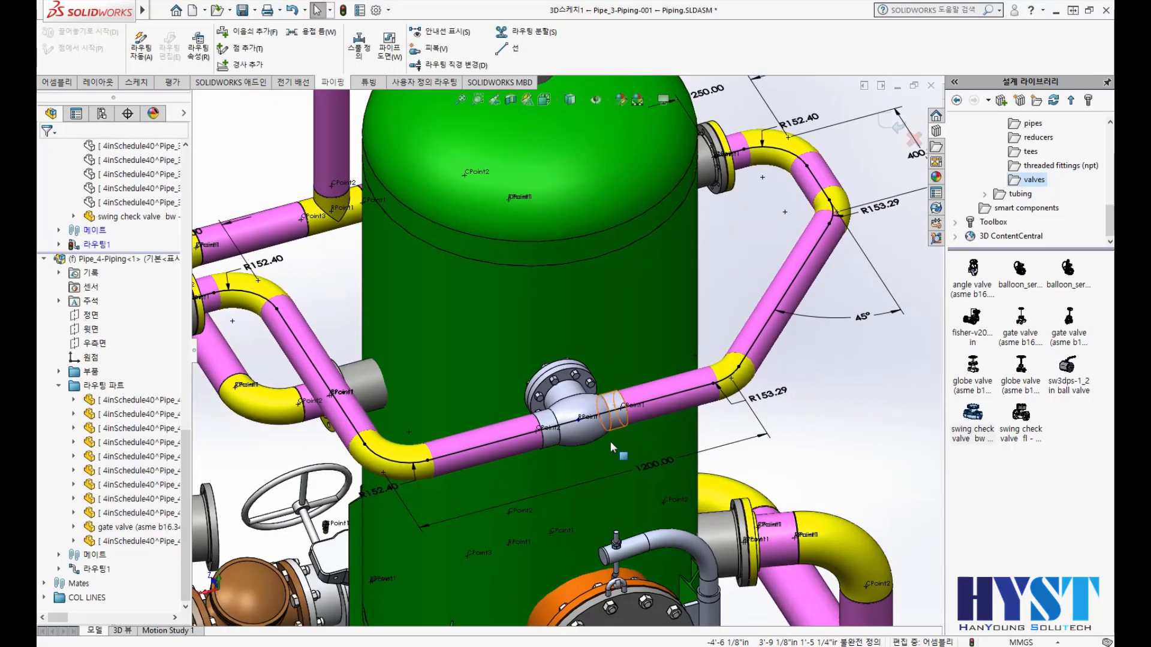
- Dimension the route segment from the check valve's centre to the 45° pipe bend at 500 mm
right_click(816, 403)
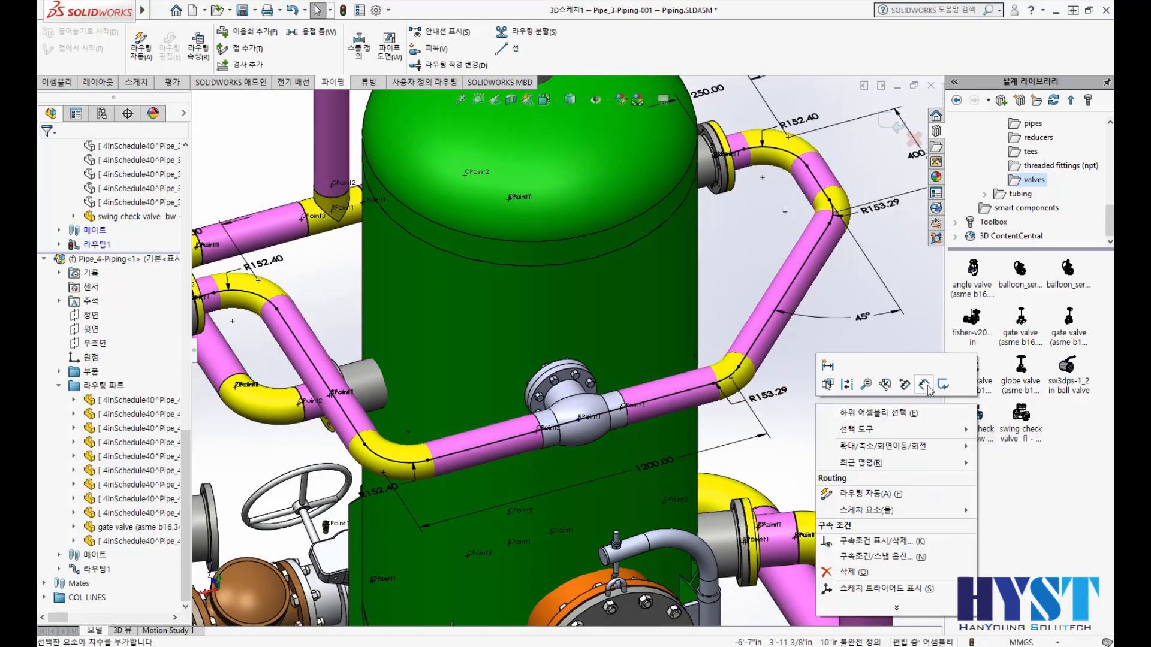
click(922, 384)
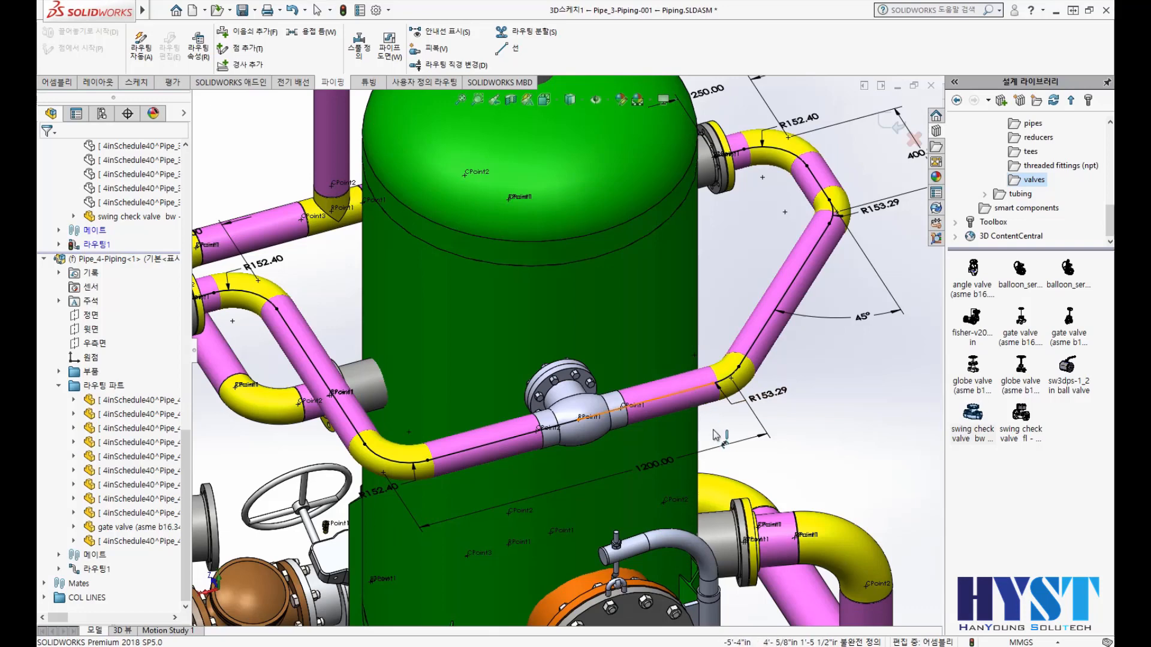
click(690, 390)
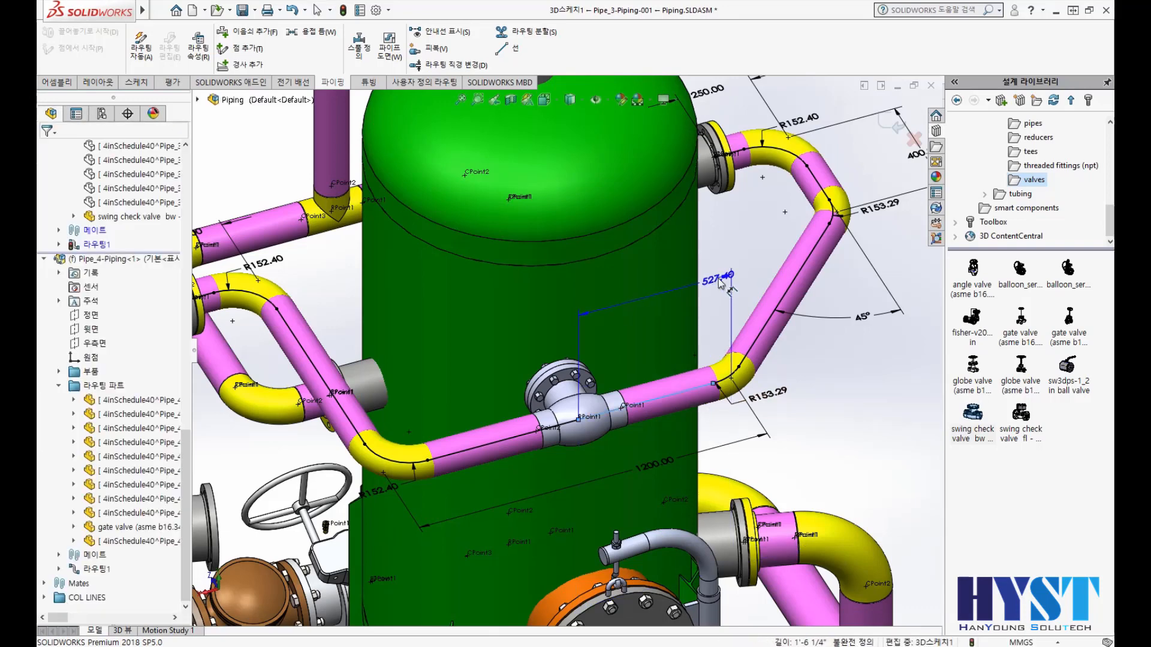
click(718, 284)
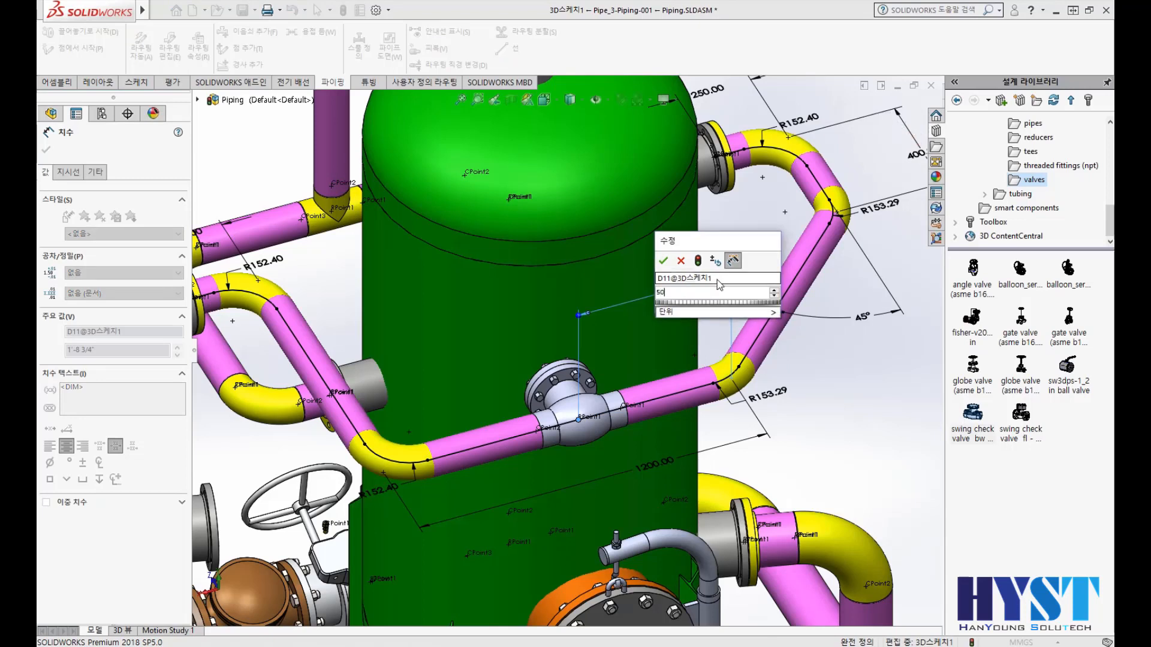
key(Return)
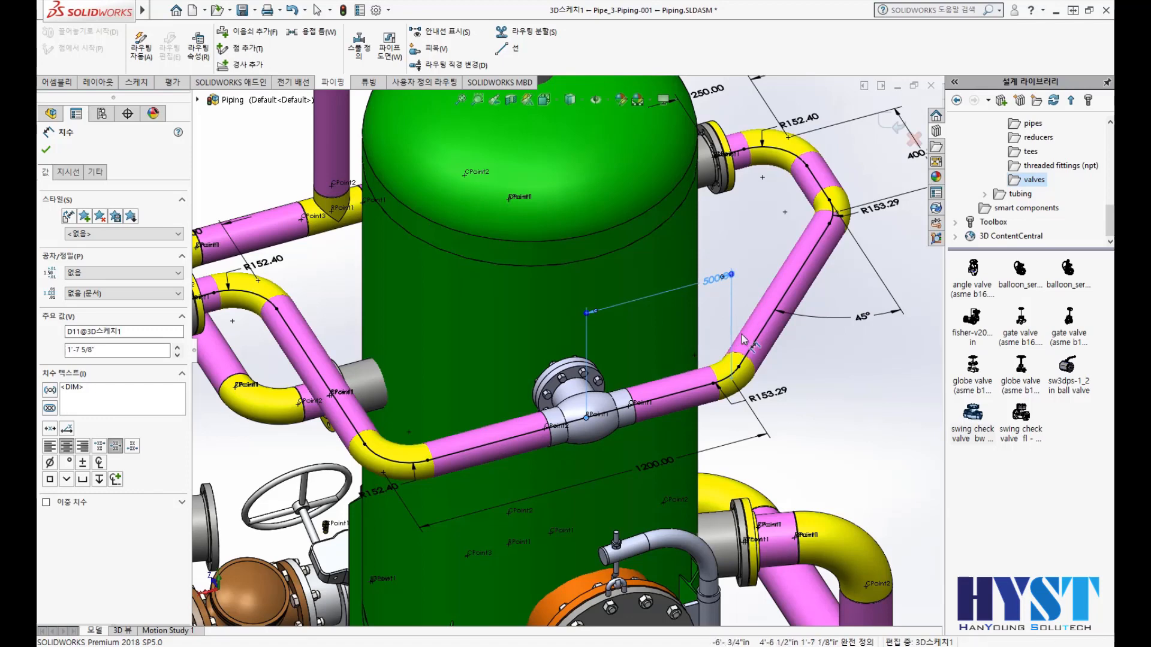
scroll(614, 403, down, 3)
key(Escape)
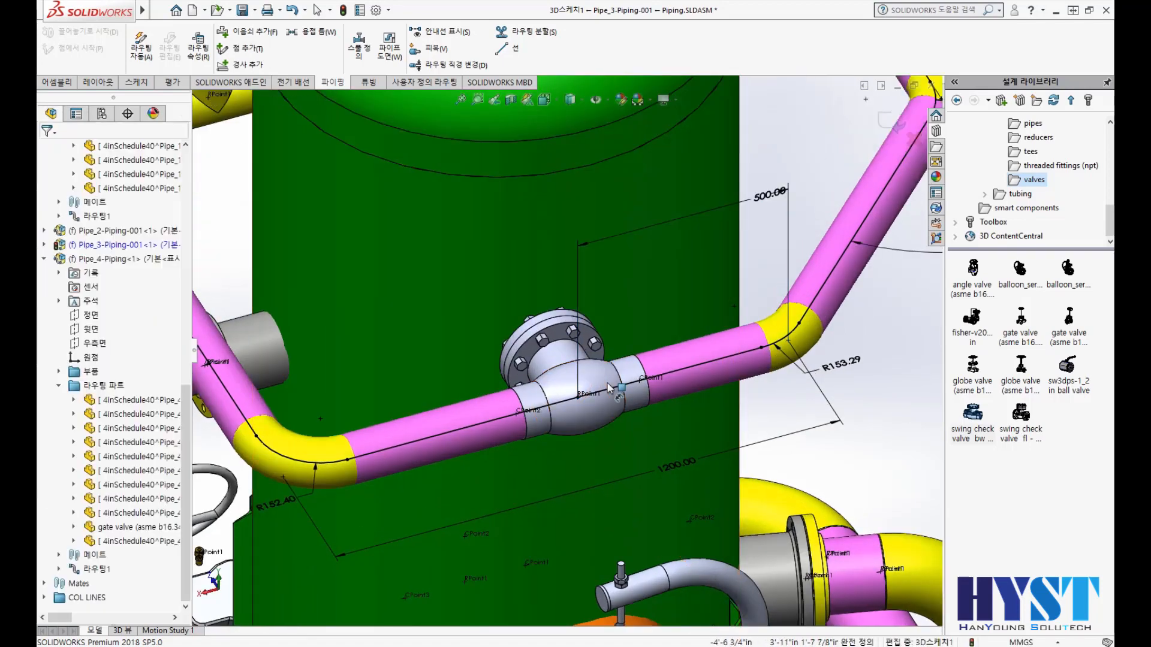
- Move the swing check valve with the fitting triad, rotating it about the pipe axis so its bolted cover faces away from the vessel
right_click(531, 350)
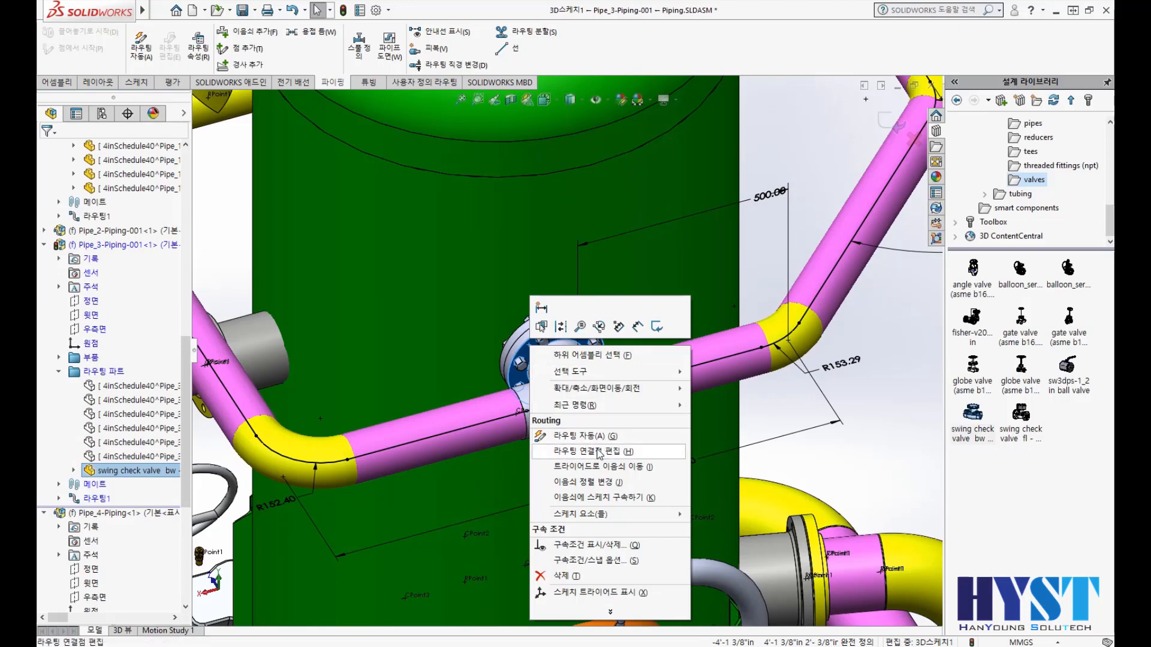
click(594, 467)
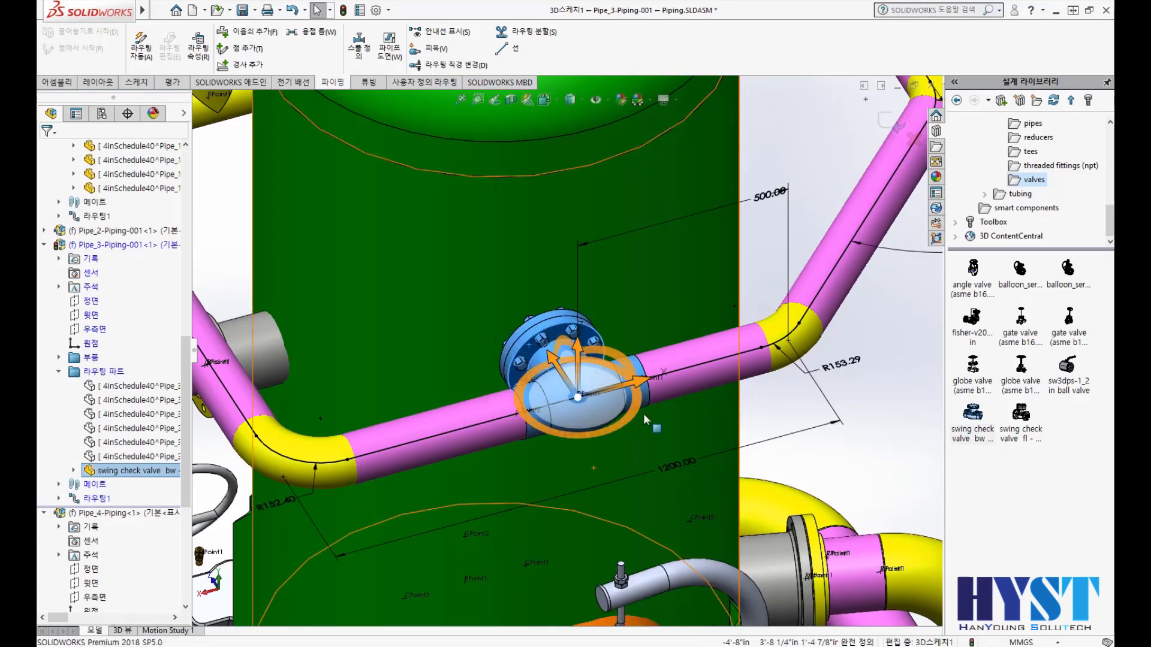
middle_drag(564, 346, 649, 327)
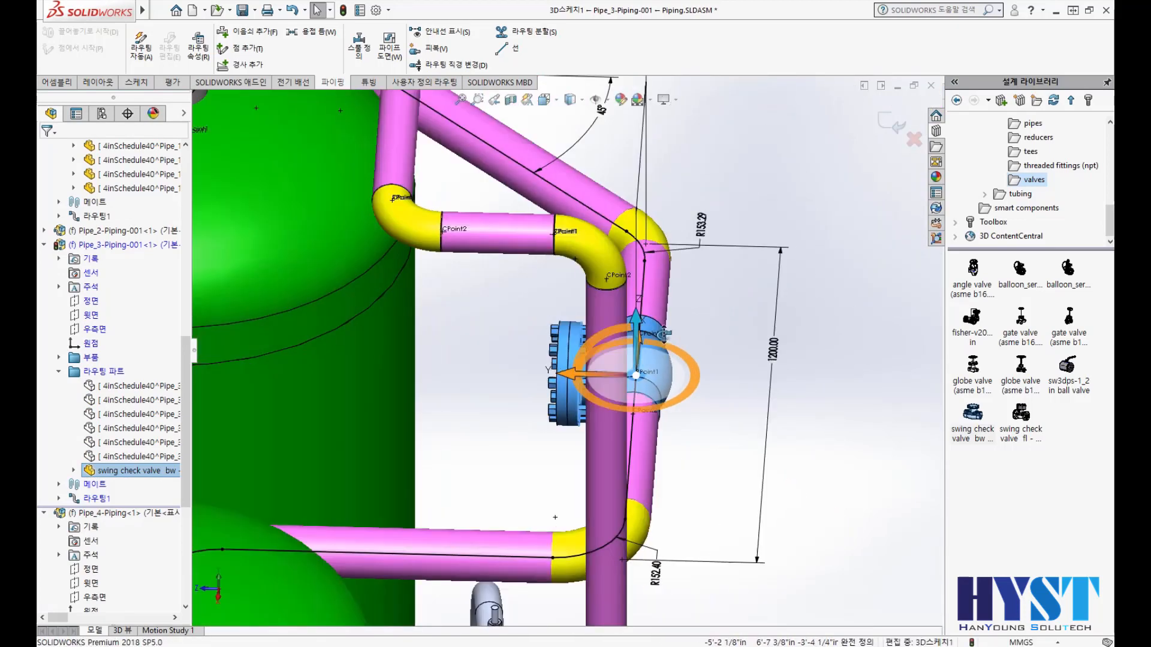
scroll(649, 327, down, 3)
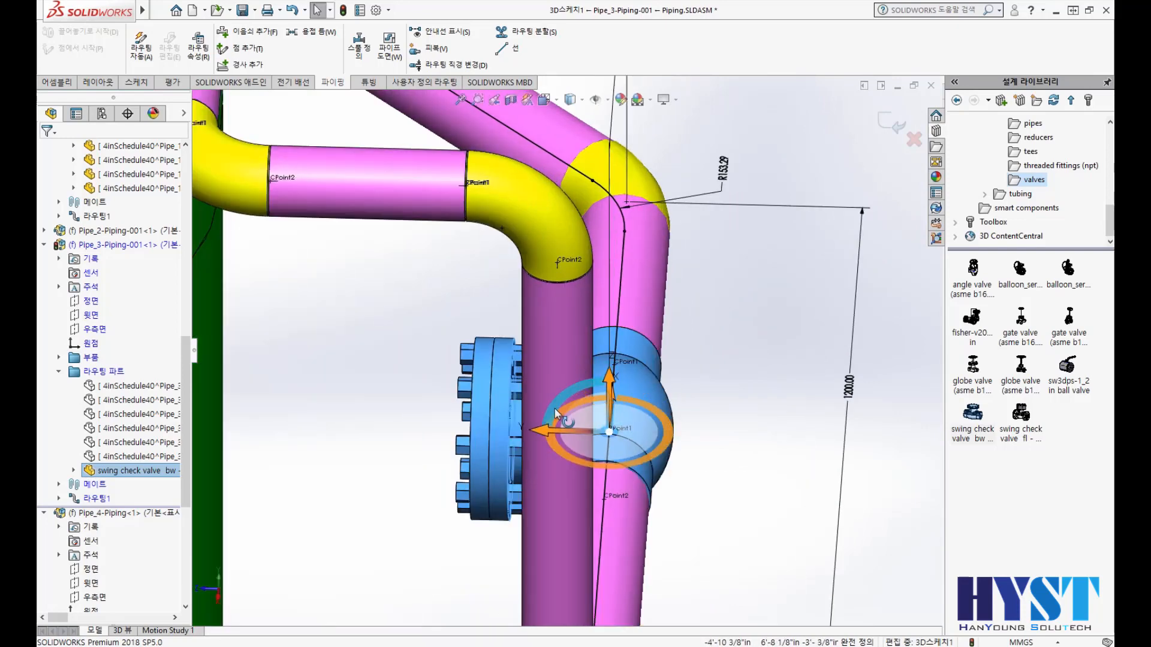
drag(590, 373, 691, 415)
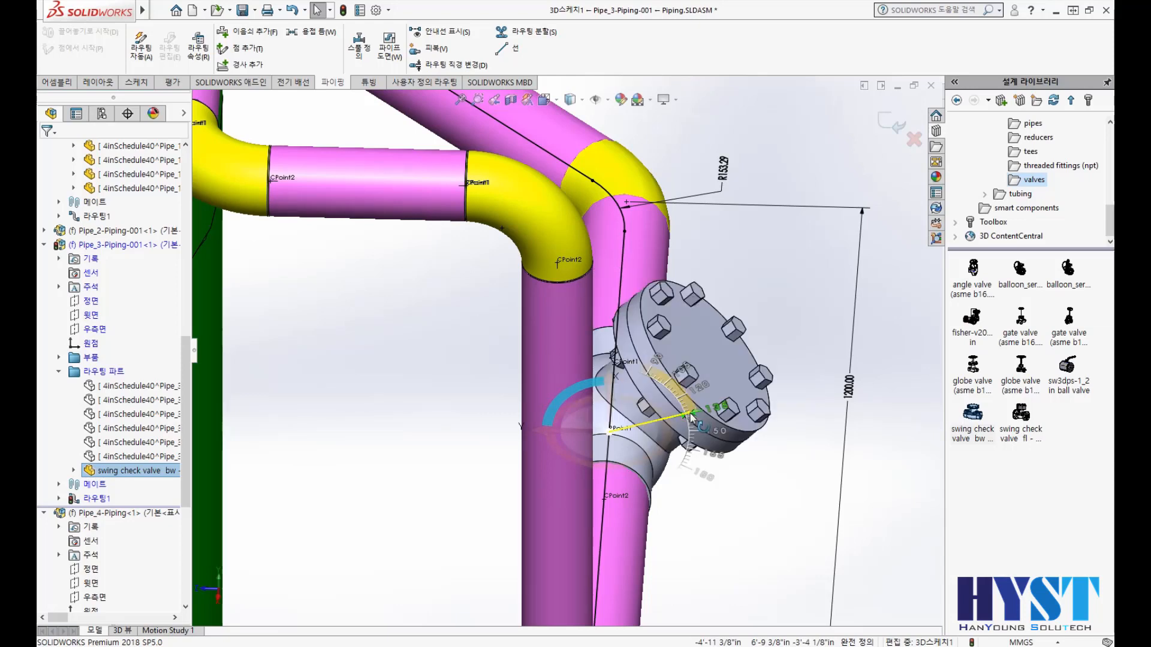
drag(692, 417, 697, 435)
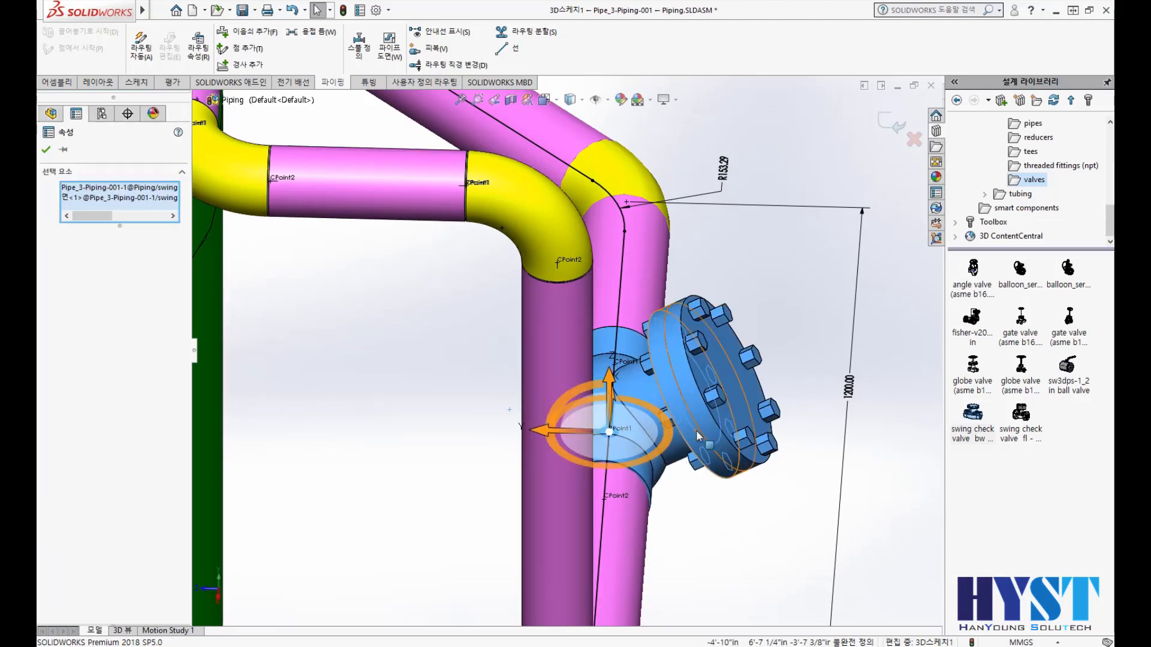
- Exit the Pipe_3 route sketch and its subassembly to return to the top-level Piping assembly
click(892, 122)
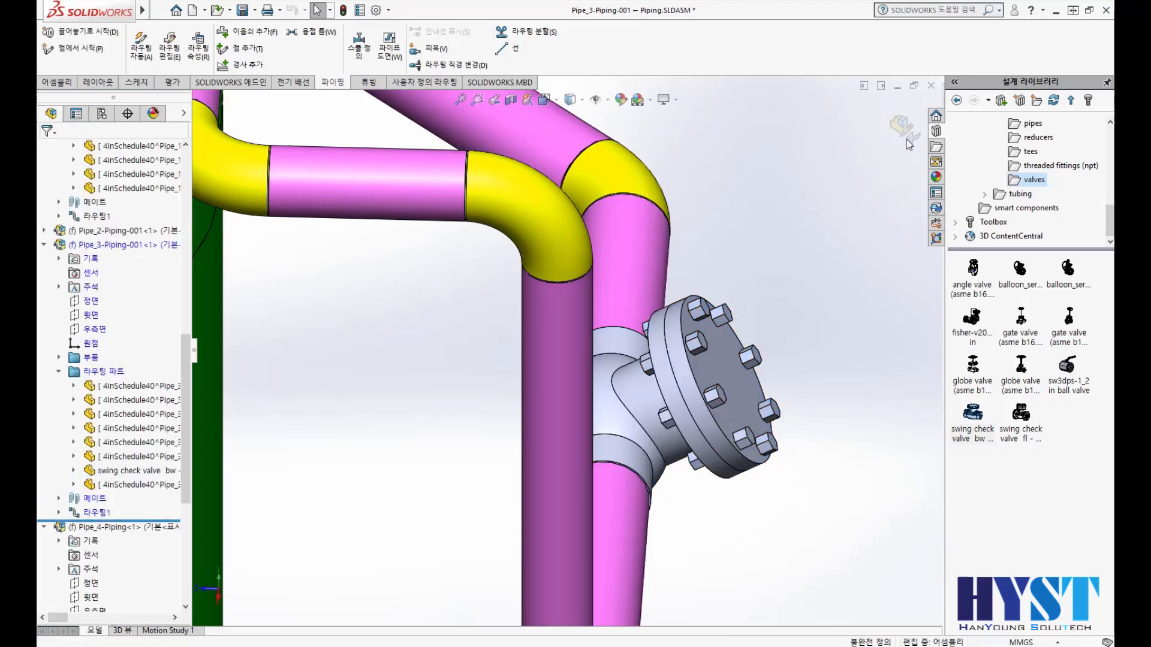
click(909, 143)
scroll(518, 368, up, 5)
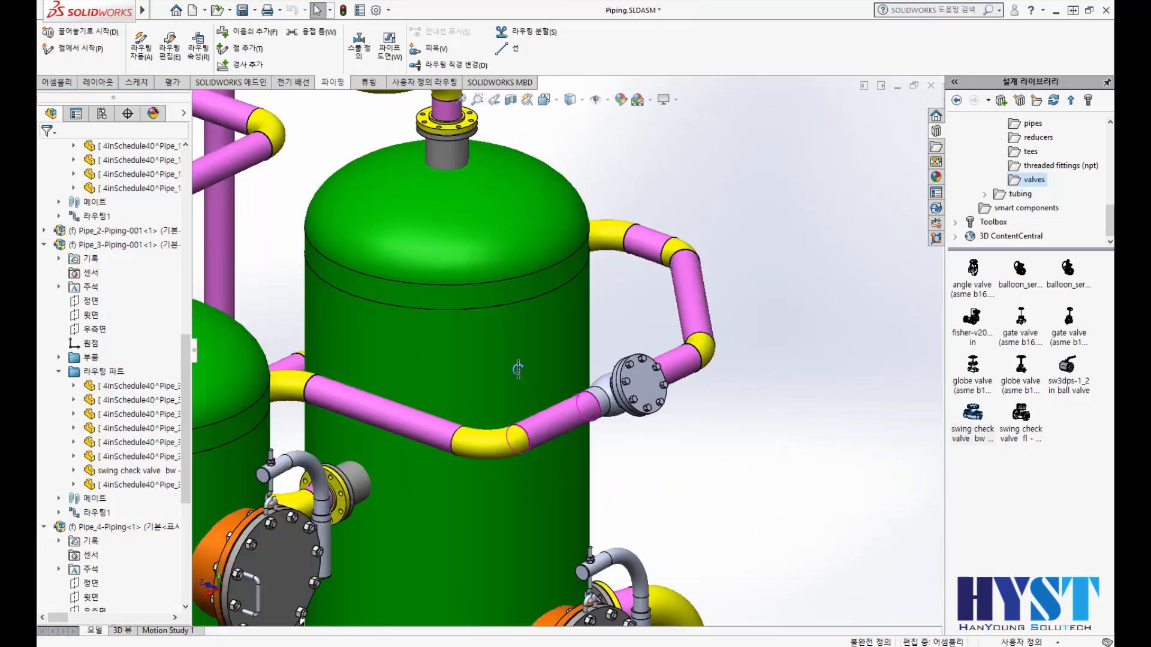
middle_drag(518, 370, 516, 369)
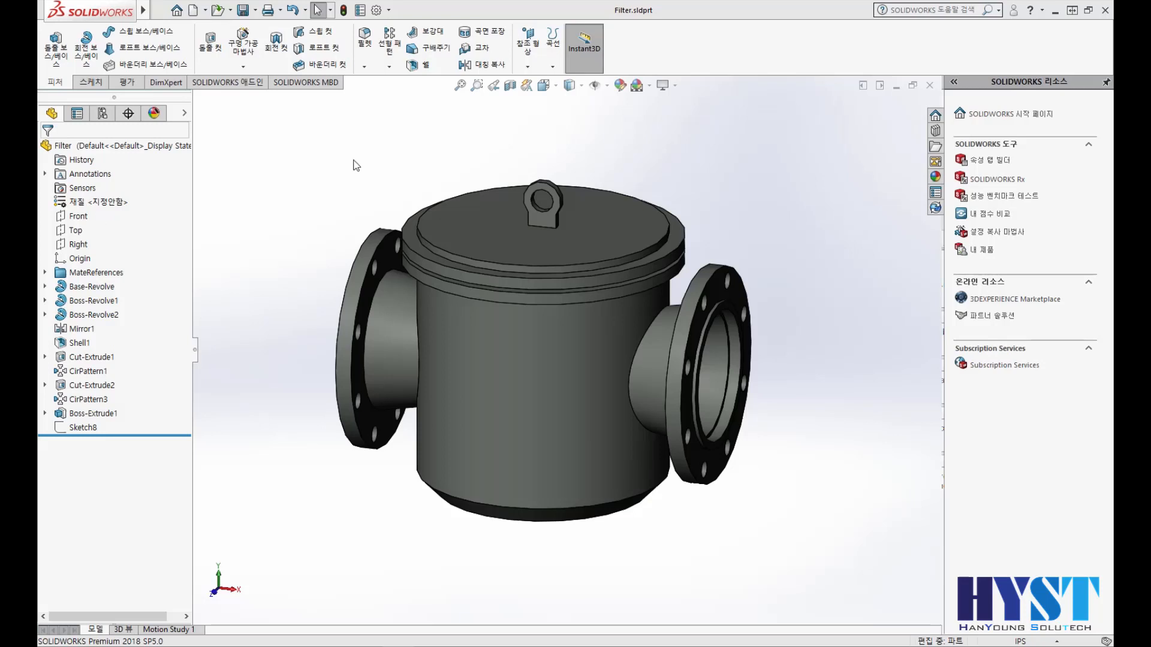
- In the Filter part, enable the SOLIDWORKS Routing add-in and display the Routing Tools toolbar above the model
click(233, 84)
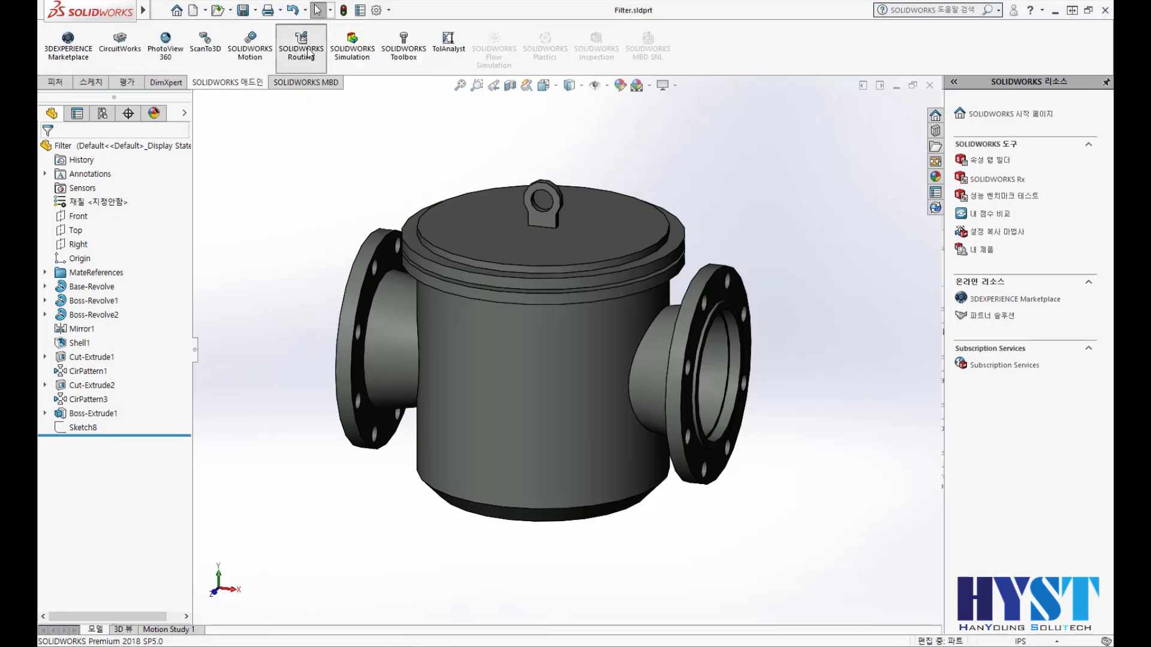
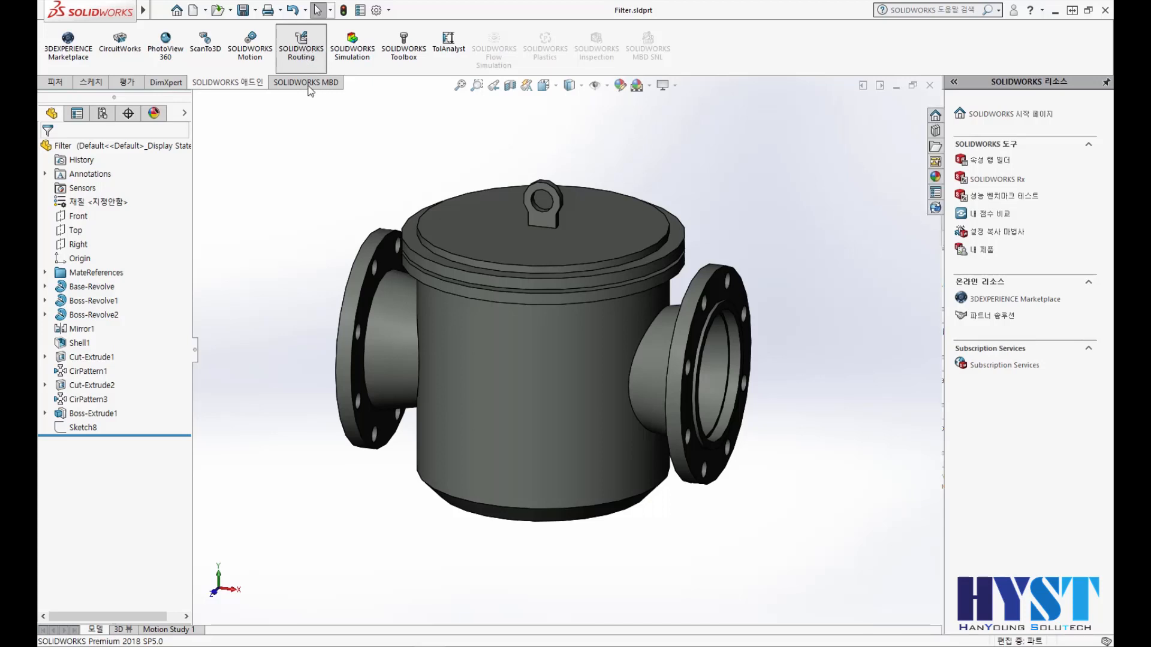
right_click(739, 48)
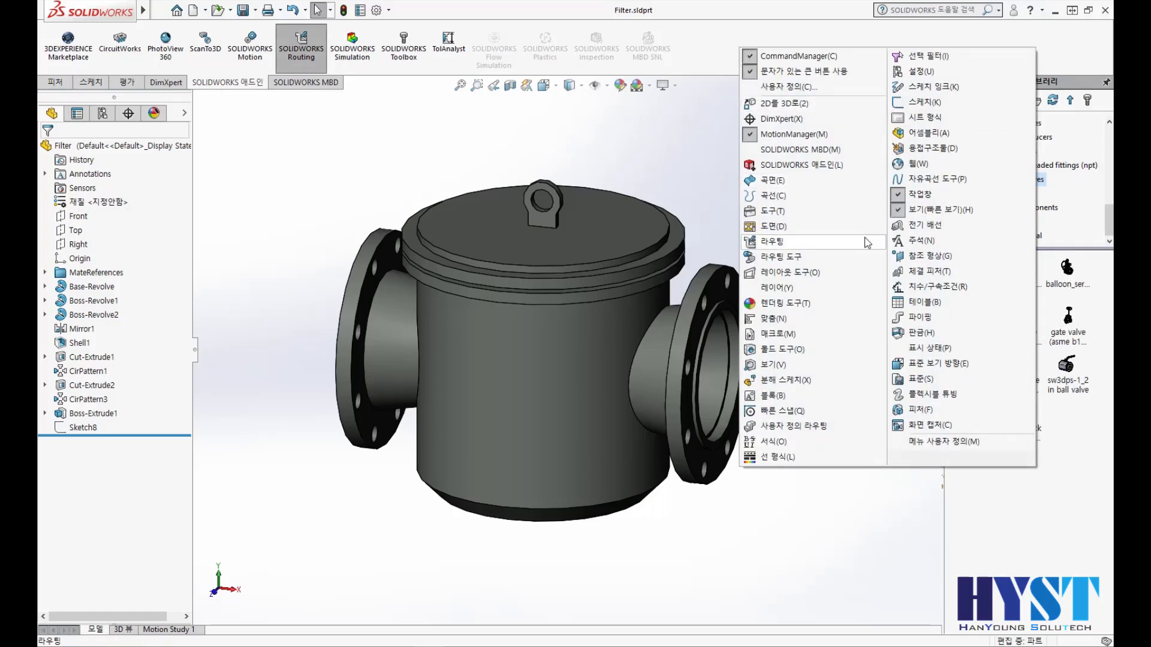
click(787, 258)
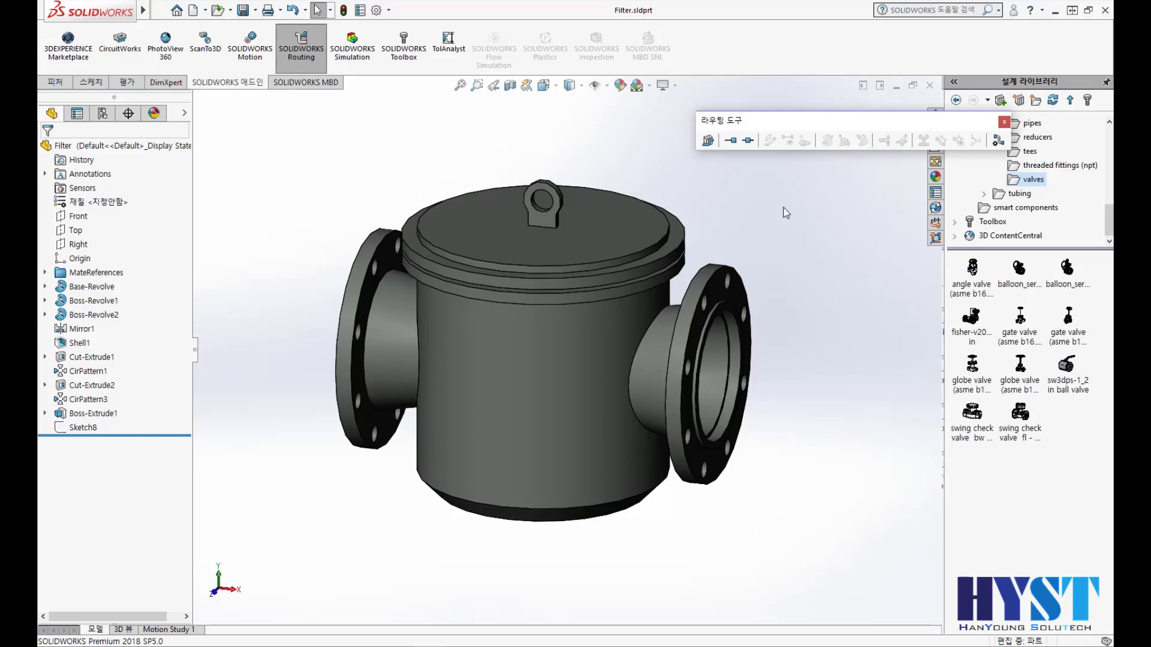
drag(785, 124, 671, 121)
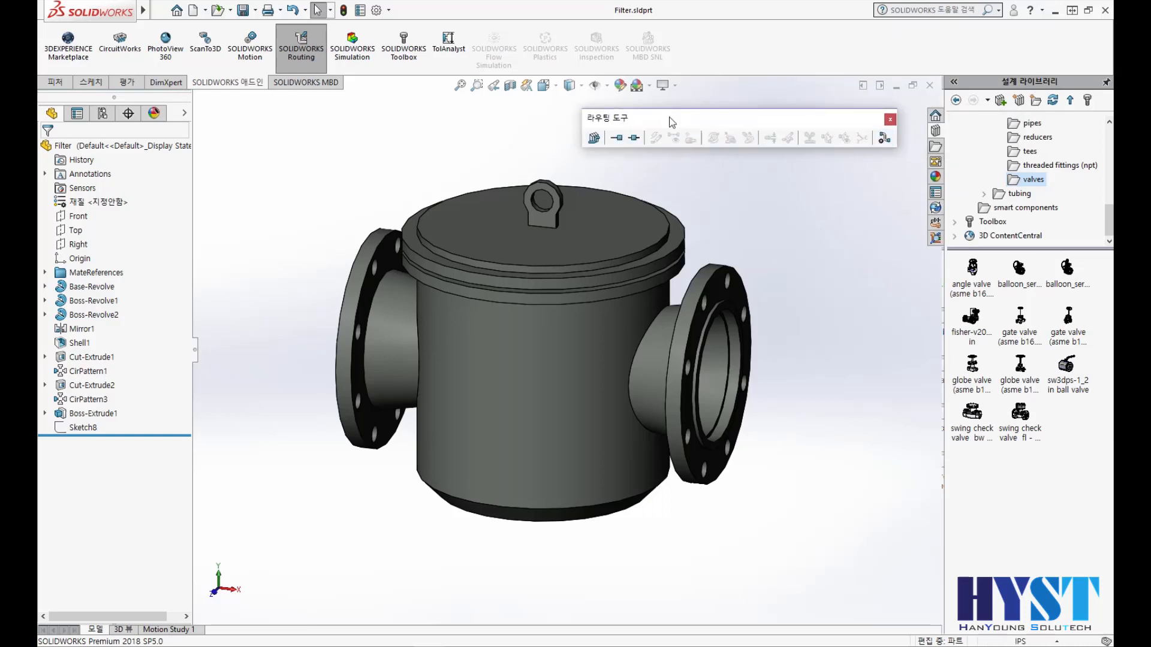
- Create a routing point at the Filter part's origin
click(634, 138)
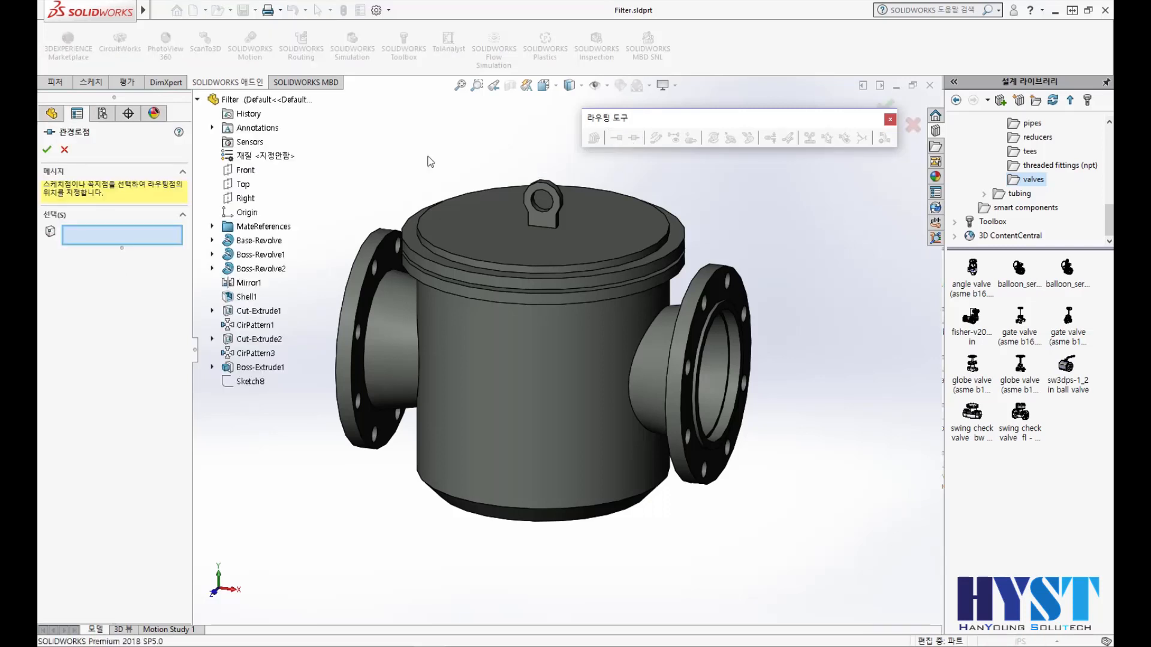
click(247, 212)
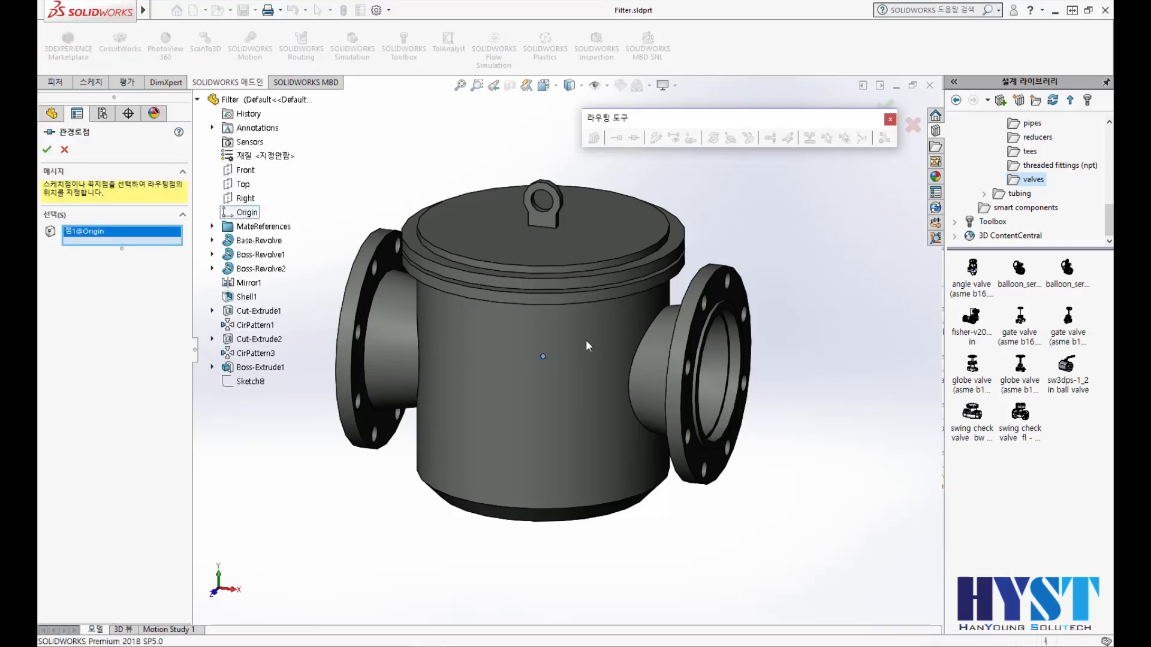
key(ctrl+4)
key(ctrl+7)
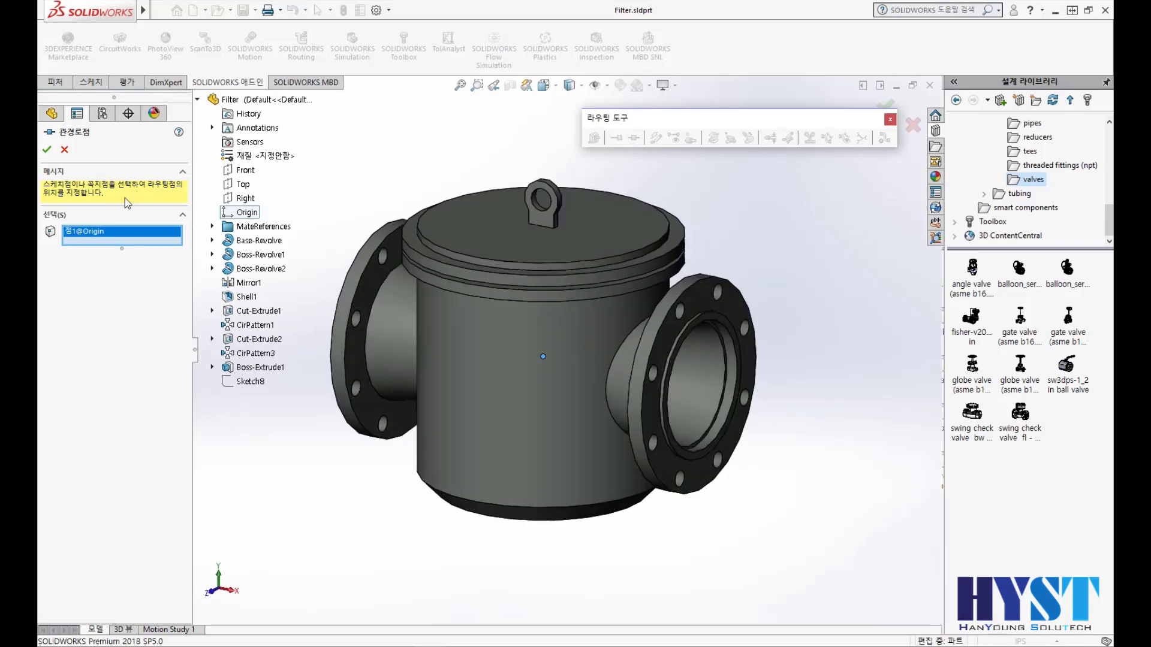
click(48, 149)
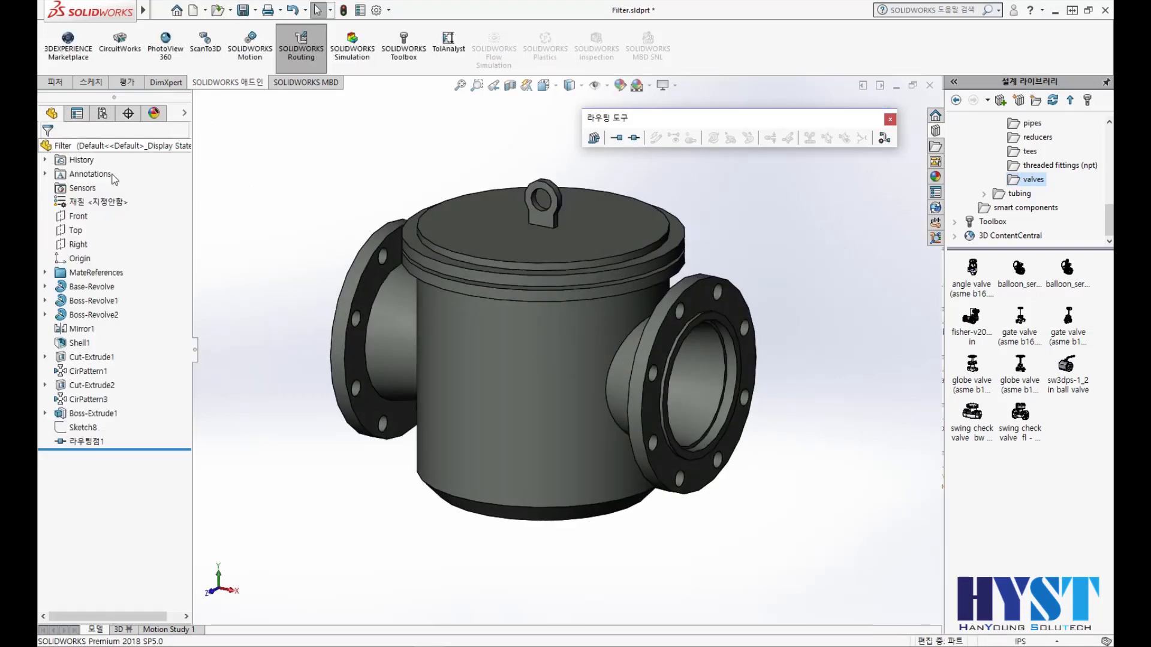
scroll(557, 226, up, 1)
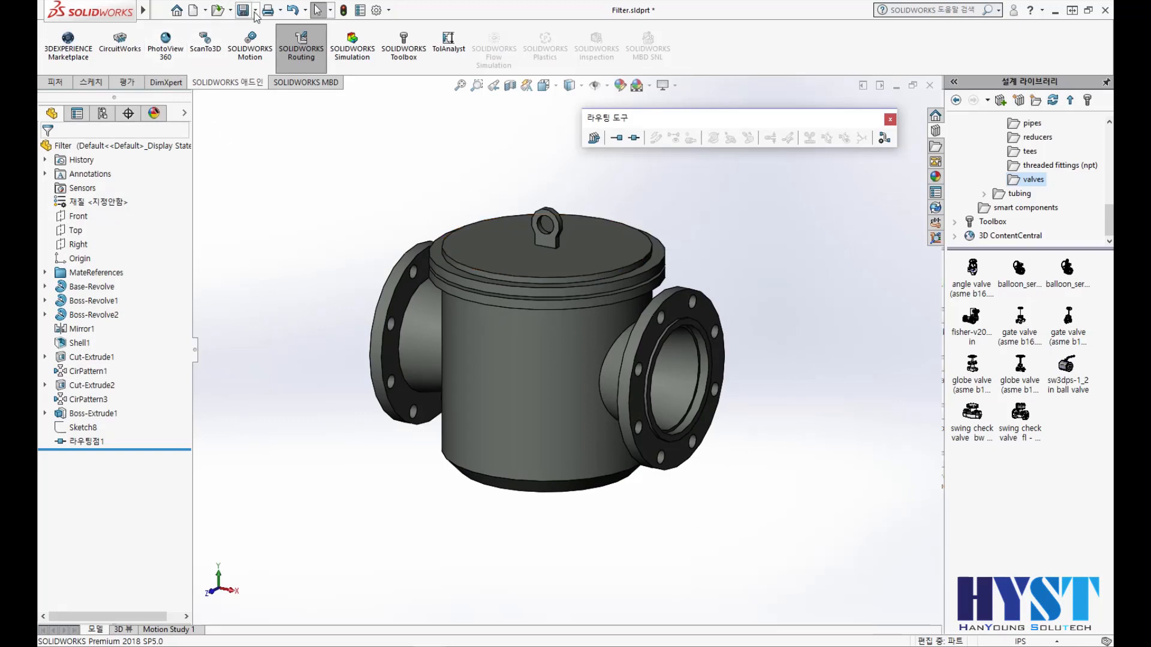
- Create a new assembly from the Filter part, placing the part at the assembly origin
click(205, 10)
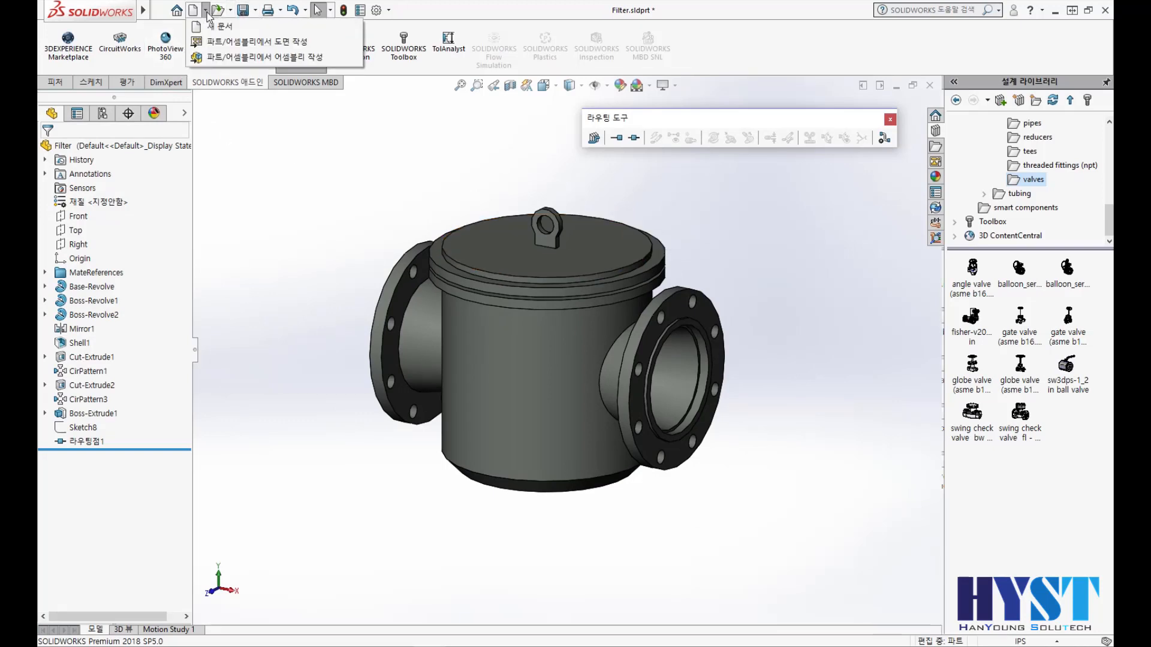
click(226, 58)
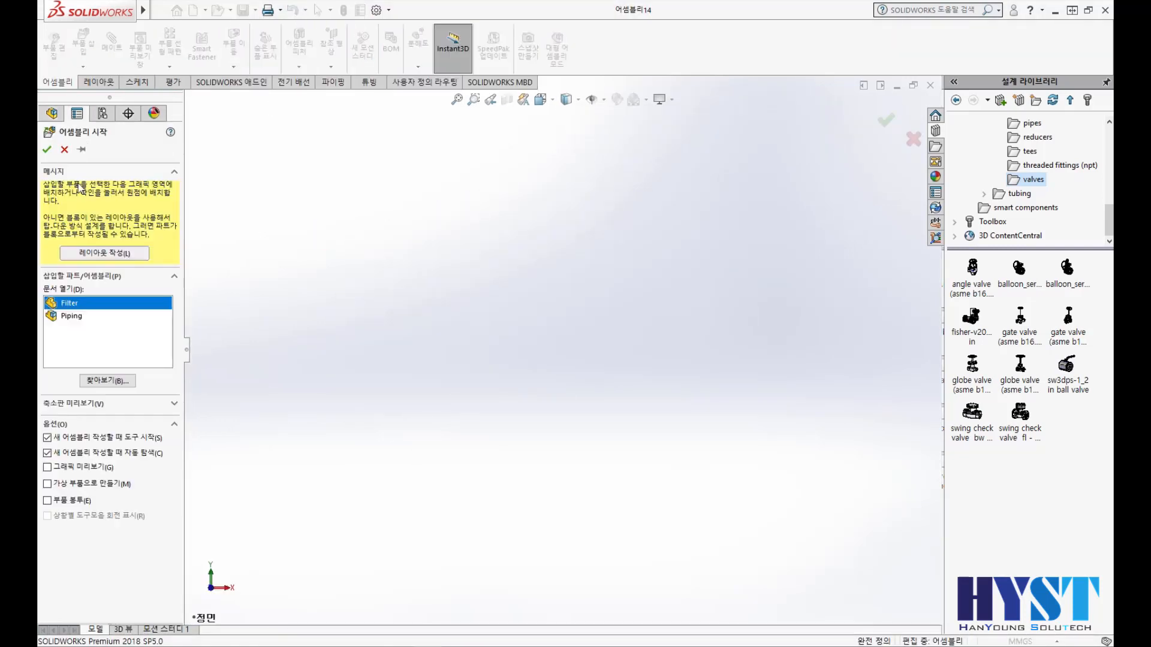
click(46, 150)
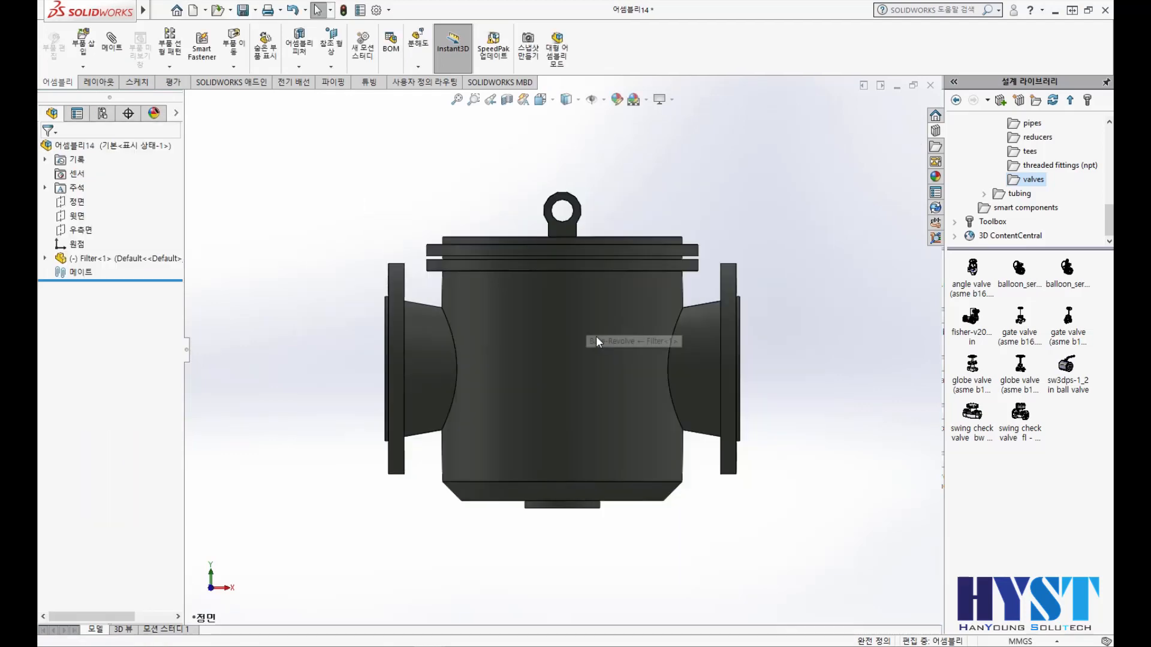
scroll(769, 489, down, 2)
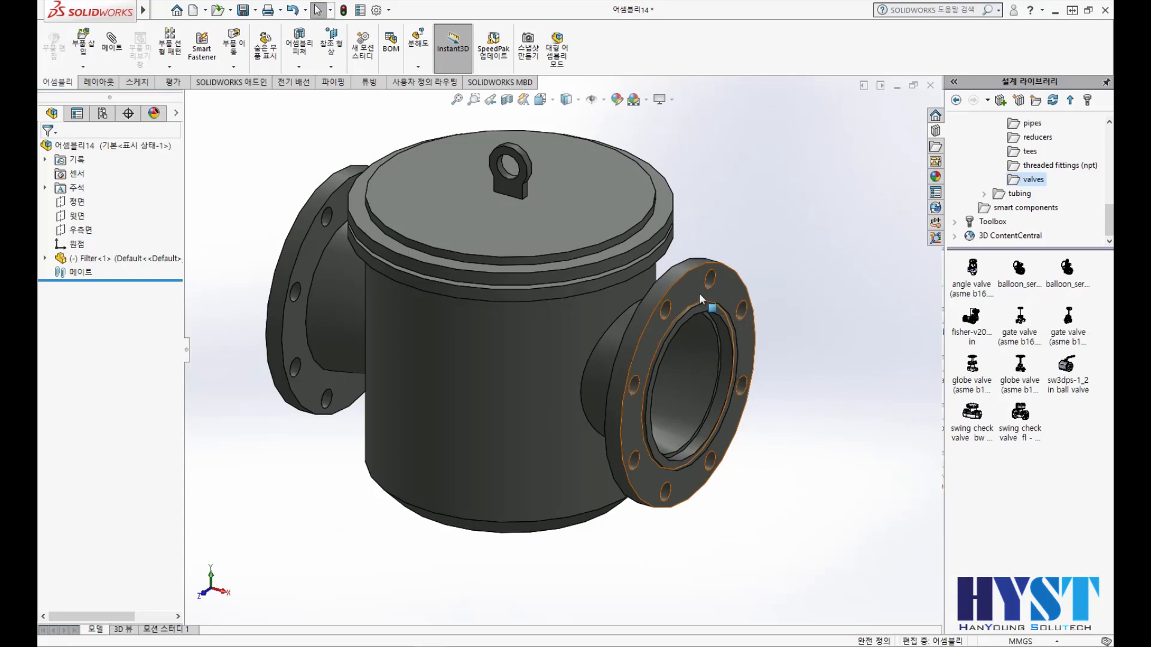
click(256, 10)
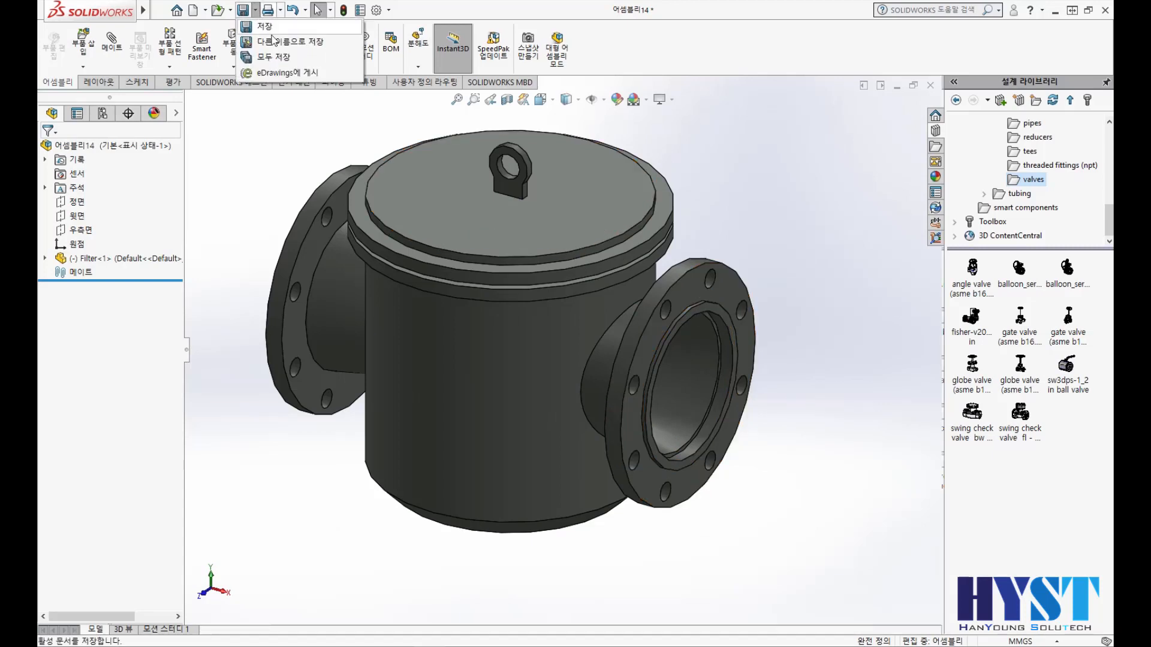
click(722, 51)
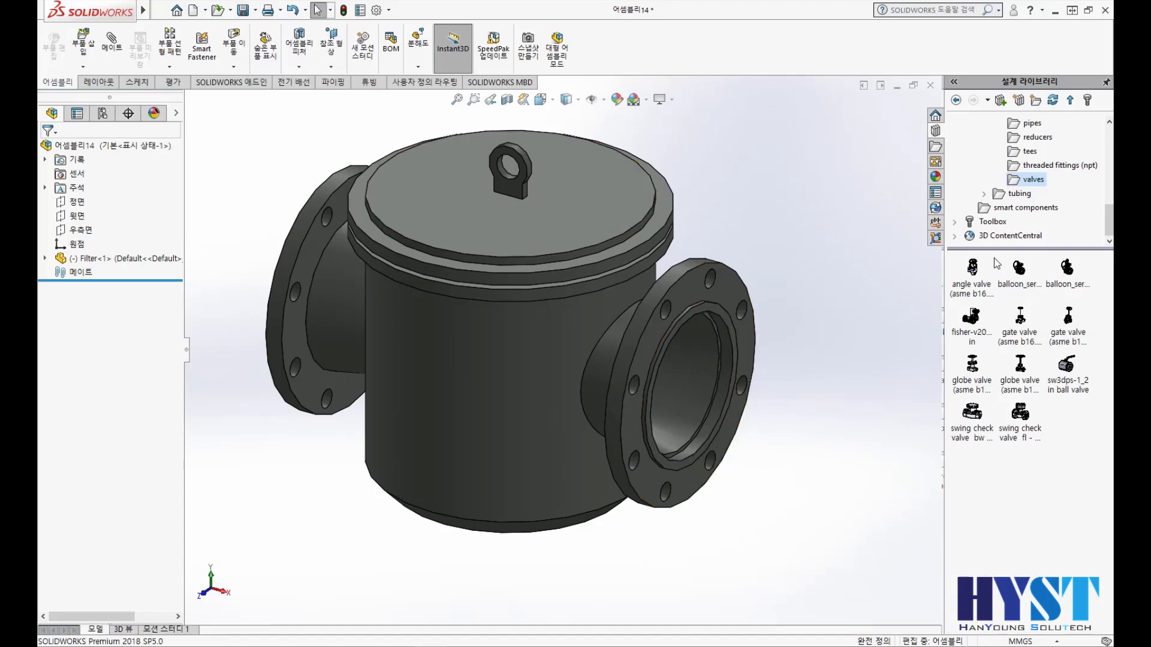
- Insert a slip on weld flange from the piping flanges library onto one Filter flange face, using configuration Slip On Flange 150-NPS6
scroll(1032, 135, up, 1)
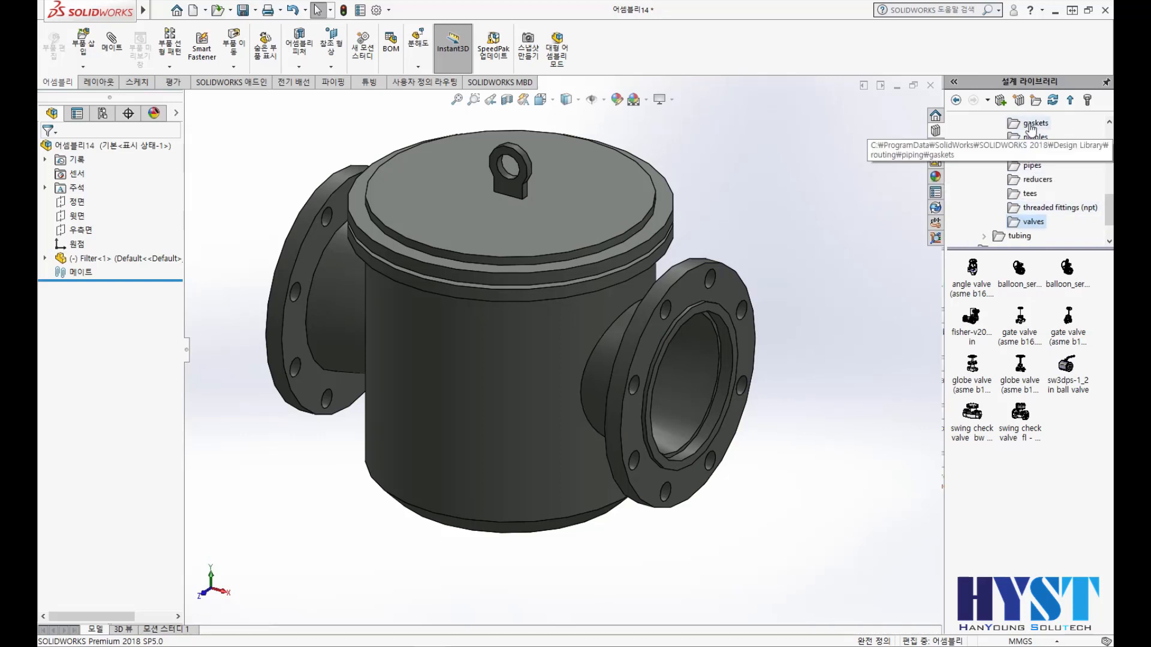
scroll(1031, 127, up, 2)
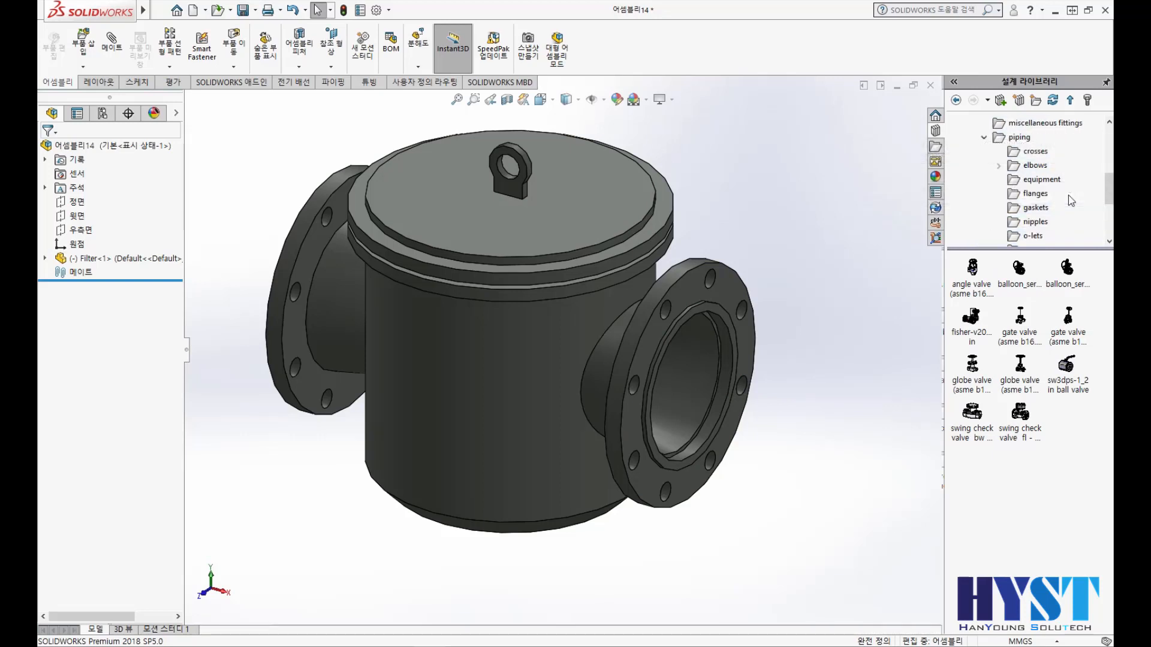
click(1036, 197)
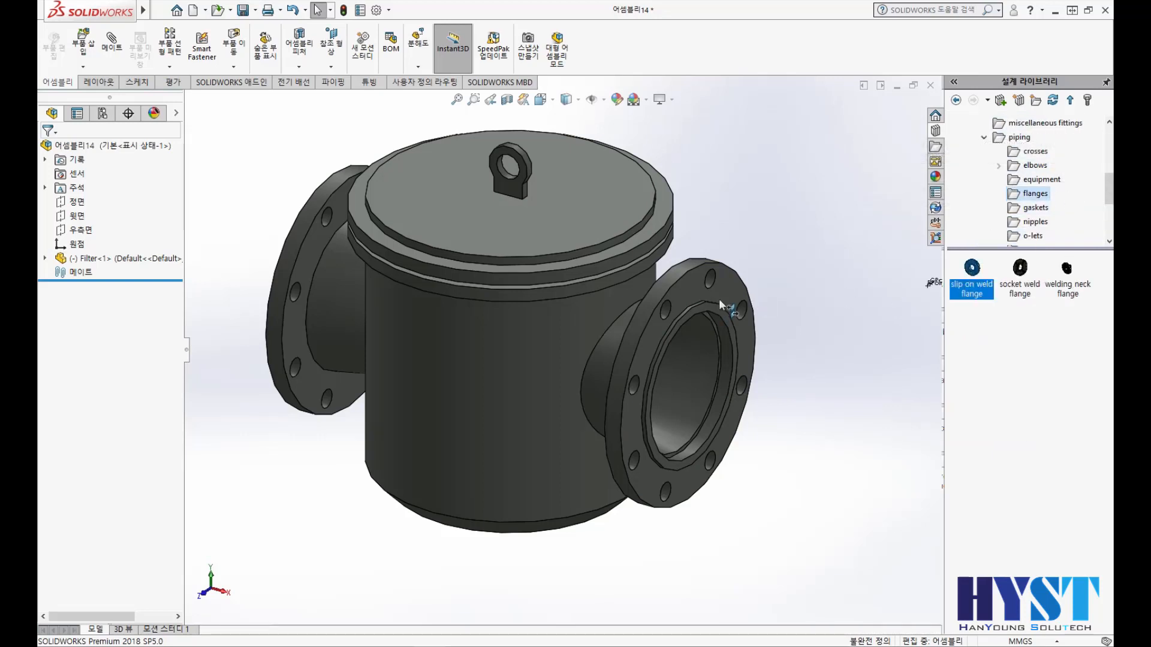
drag(720, 302, 721, 300)
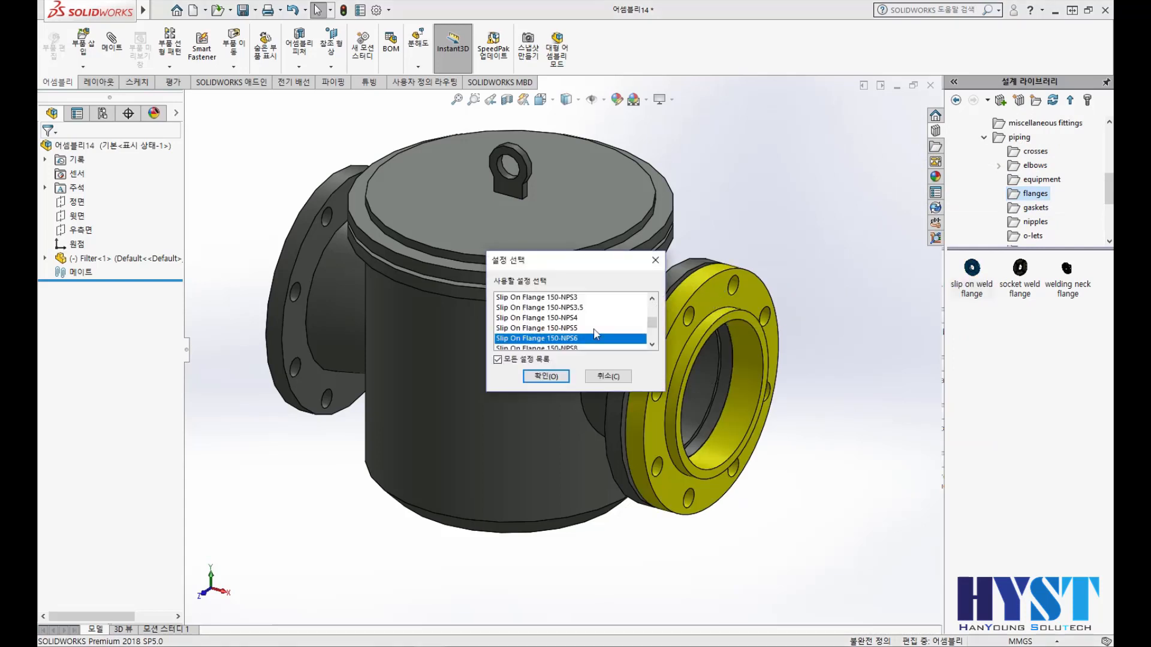
click(558, 377)
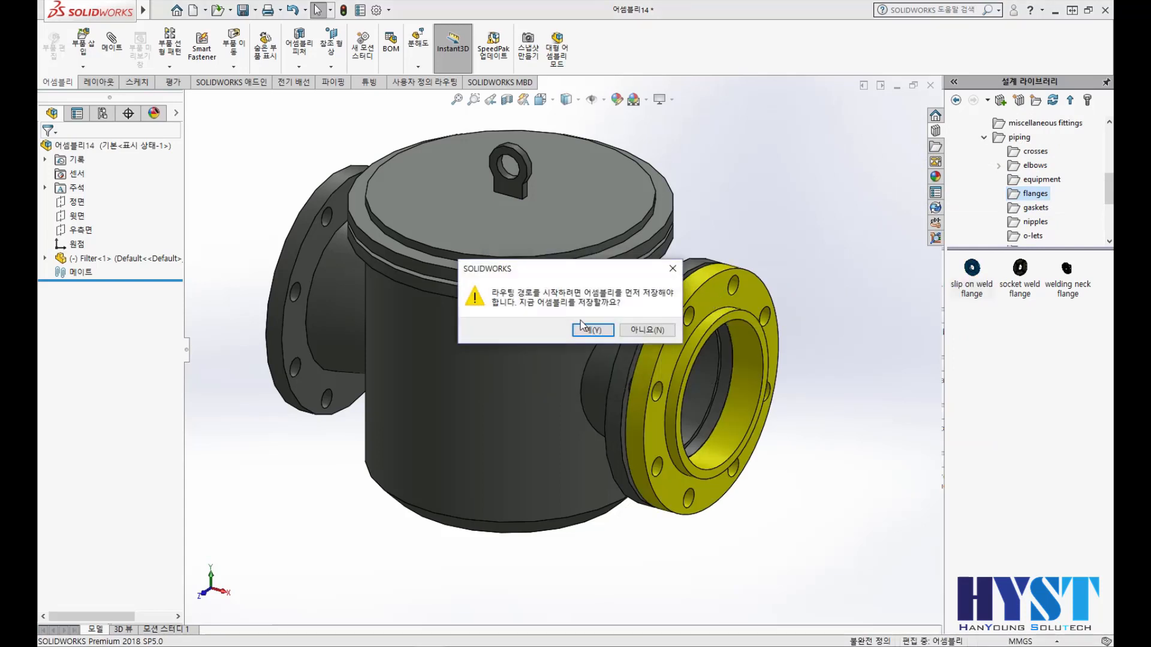
- Save the assembly as filter in design library\routing\piping\valves together with its modified parts, without starting a pipe route
click(595, 330)
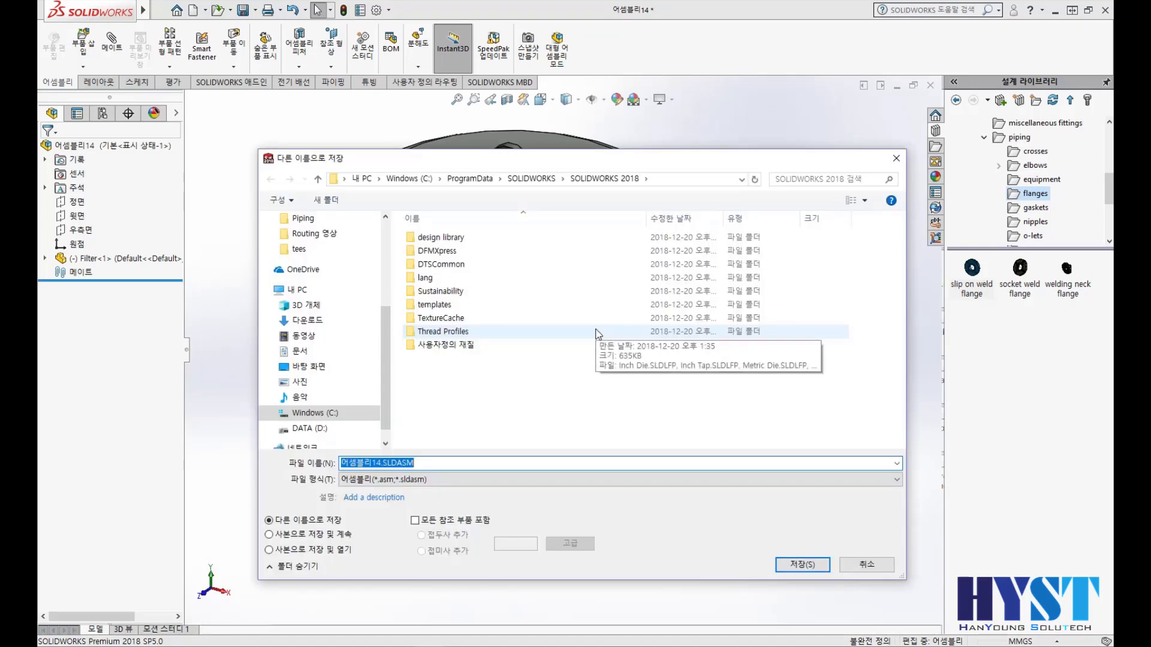
double_click(441, 238)
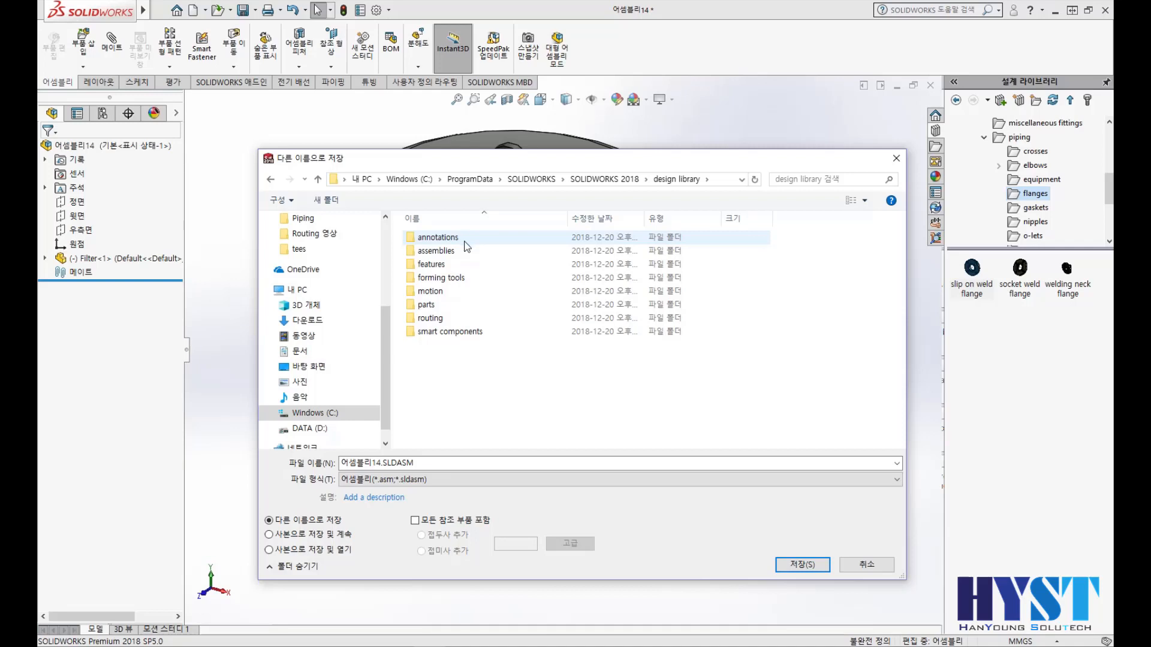
double_click(429, 319)
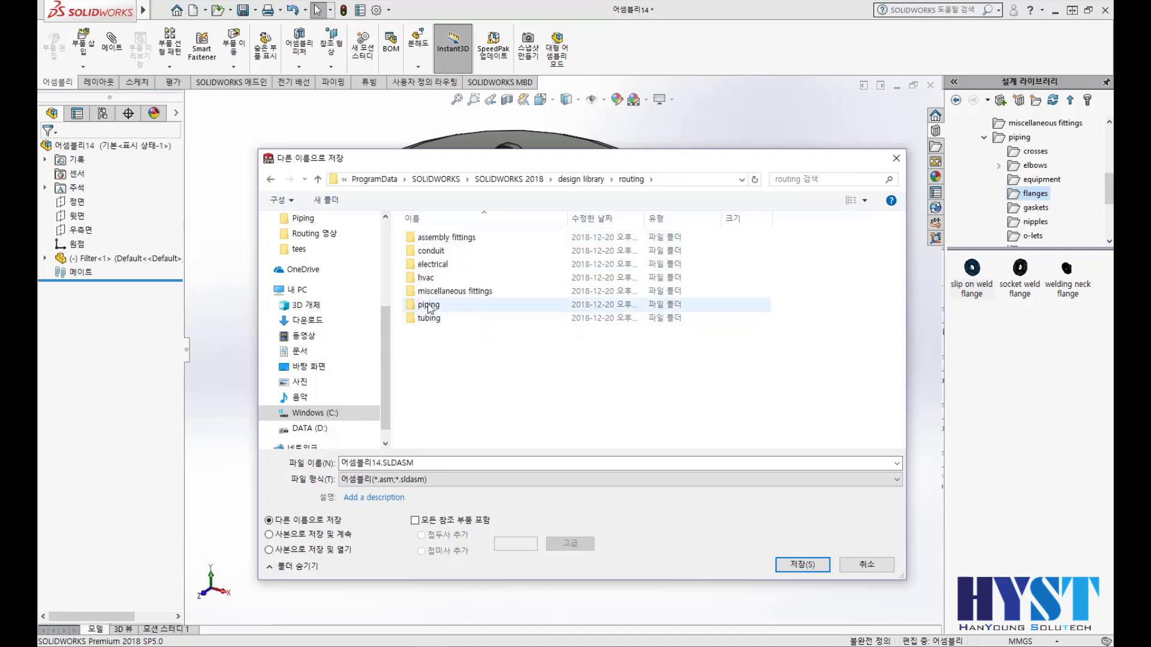
double_click(429, 305)
double_click(429, 386)
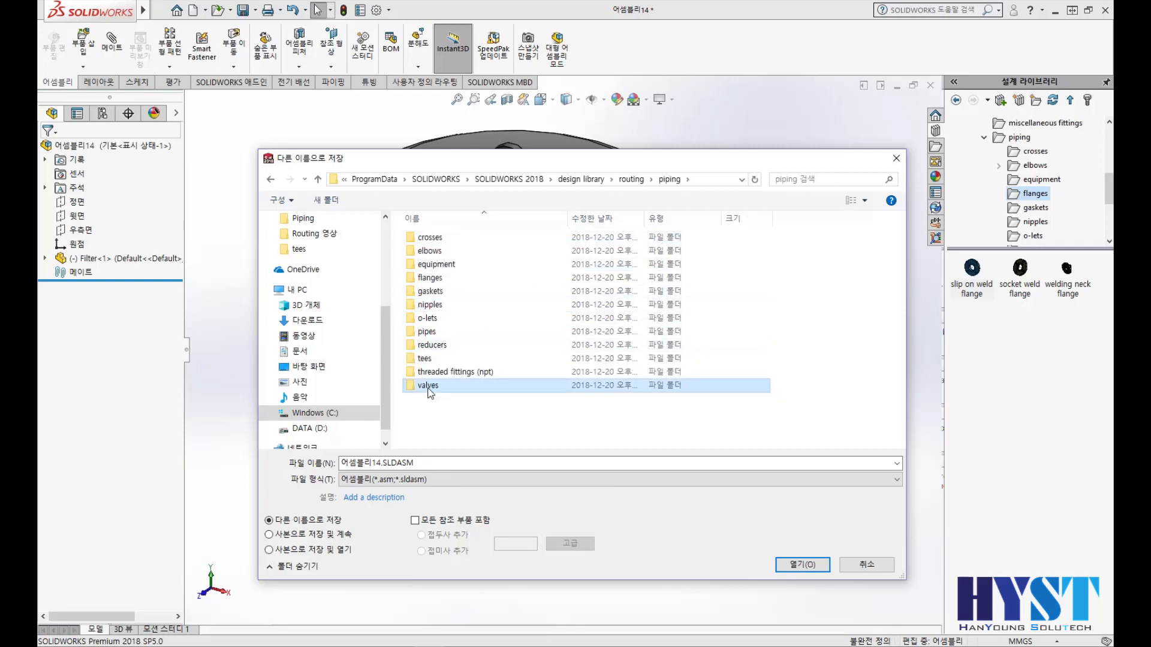
double_click(377, 464)
click(382, 463)
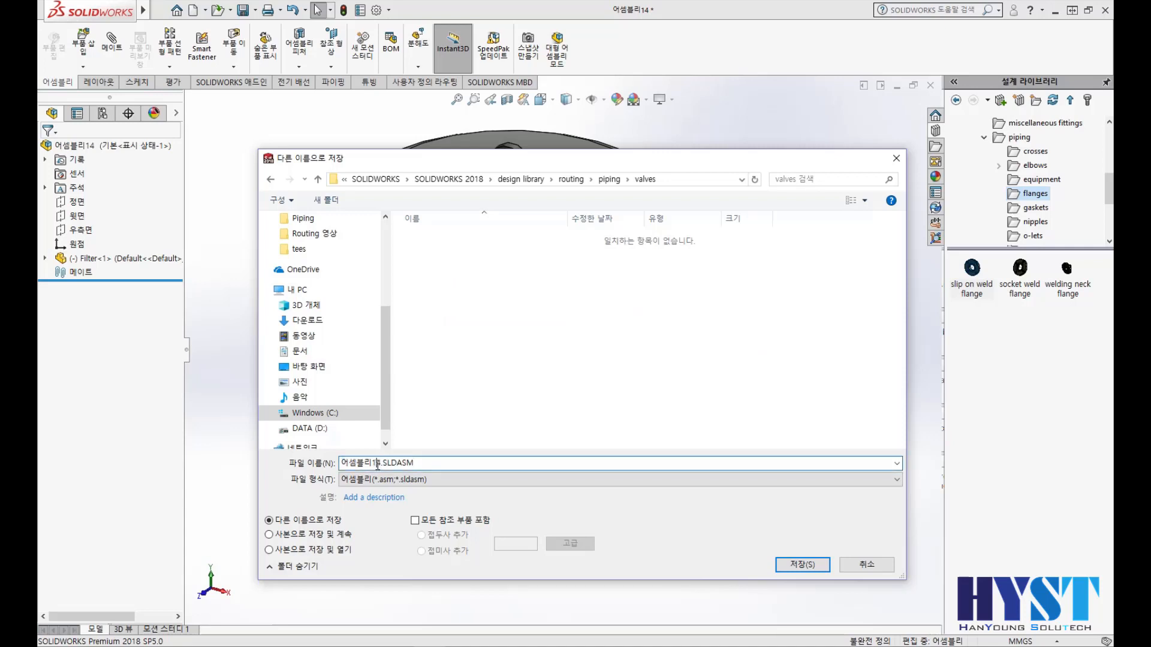
key(BackSpace)
key(BackSpace)
key(BackSpace)
key(BackSpace)
text(filter)
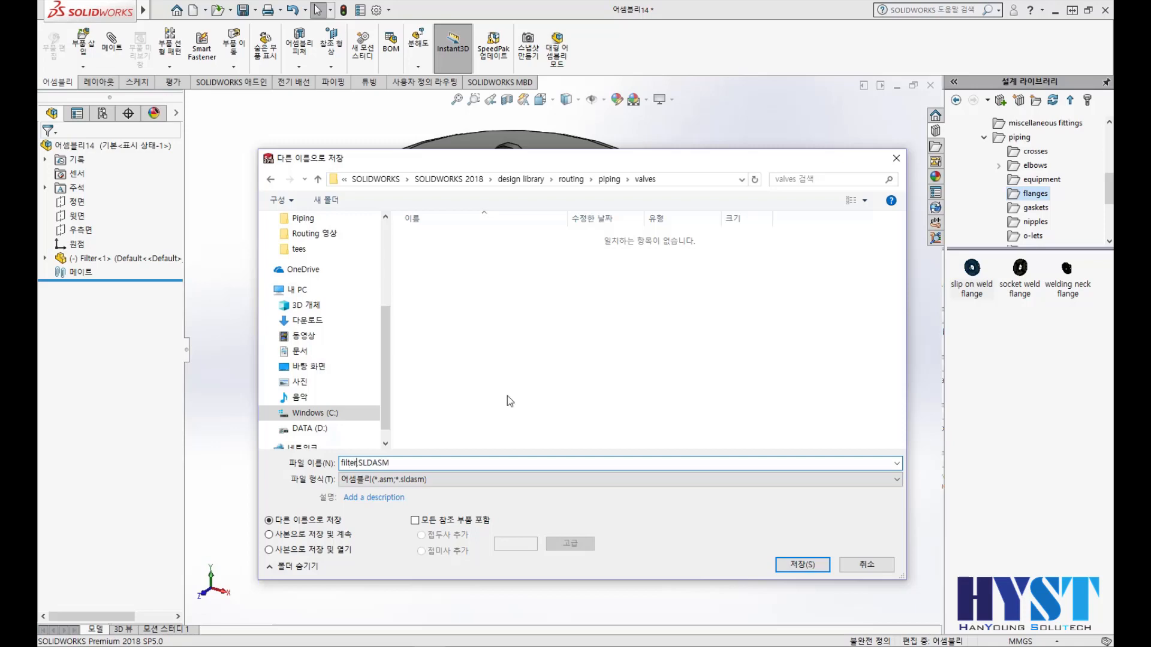
click(795, 565)
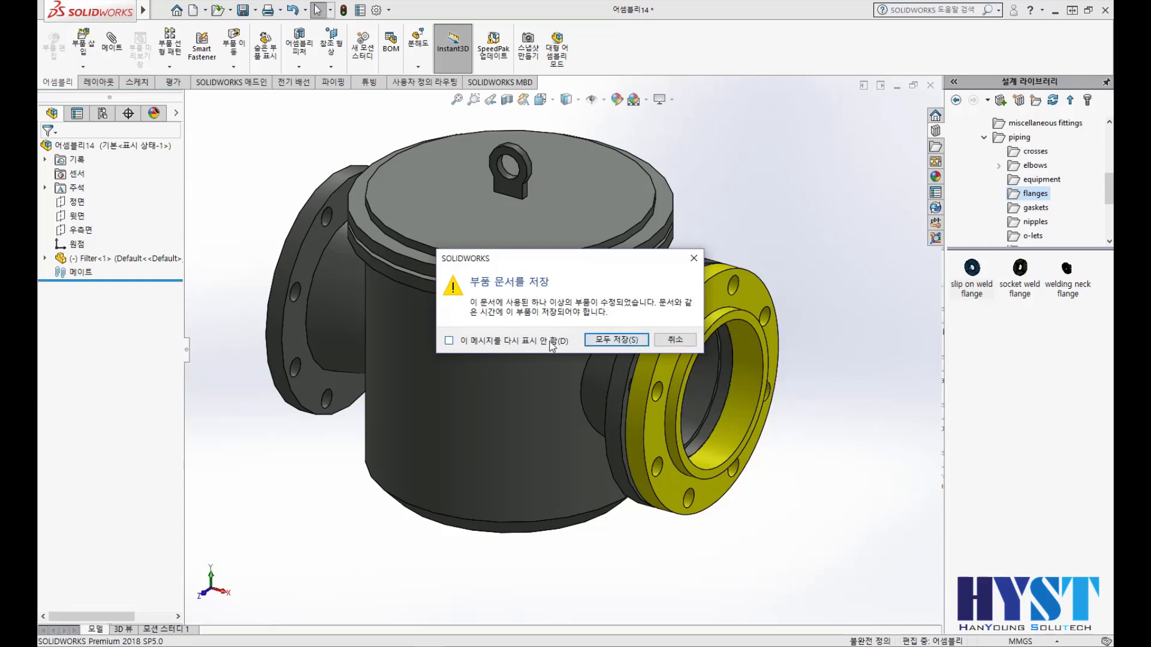
click(613, 342)
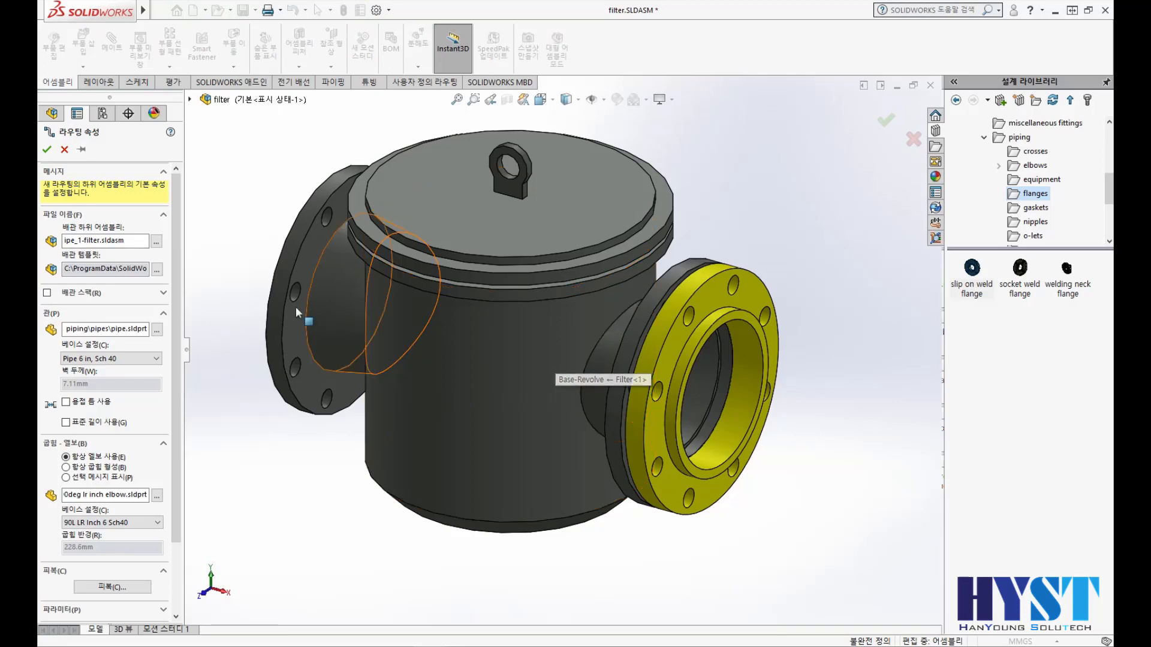
click(64, 150)
- Insert a second slip on weld flange, Slip On Flange 150-NPS6, onto the Filter's opposite flange face without starting a route
middle_drag(387, 347, 546, 353)
drag(972, 276, 515, 367)
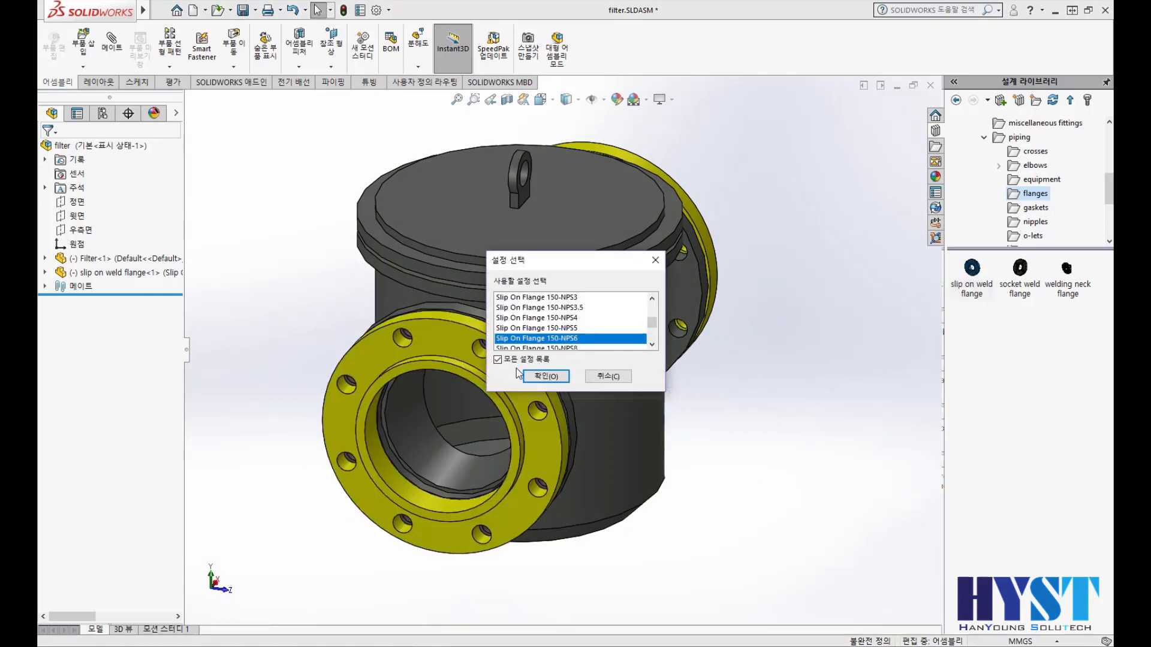
click(556, 372)
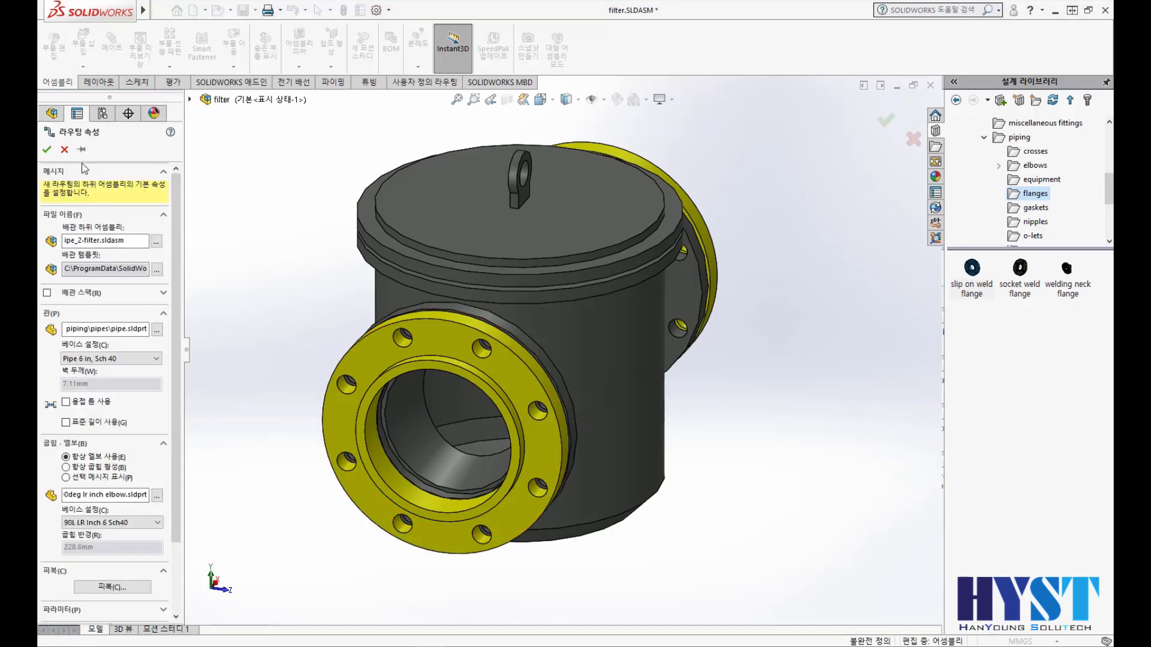
click(65, 150)
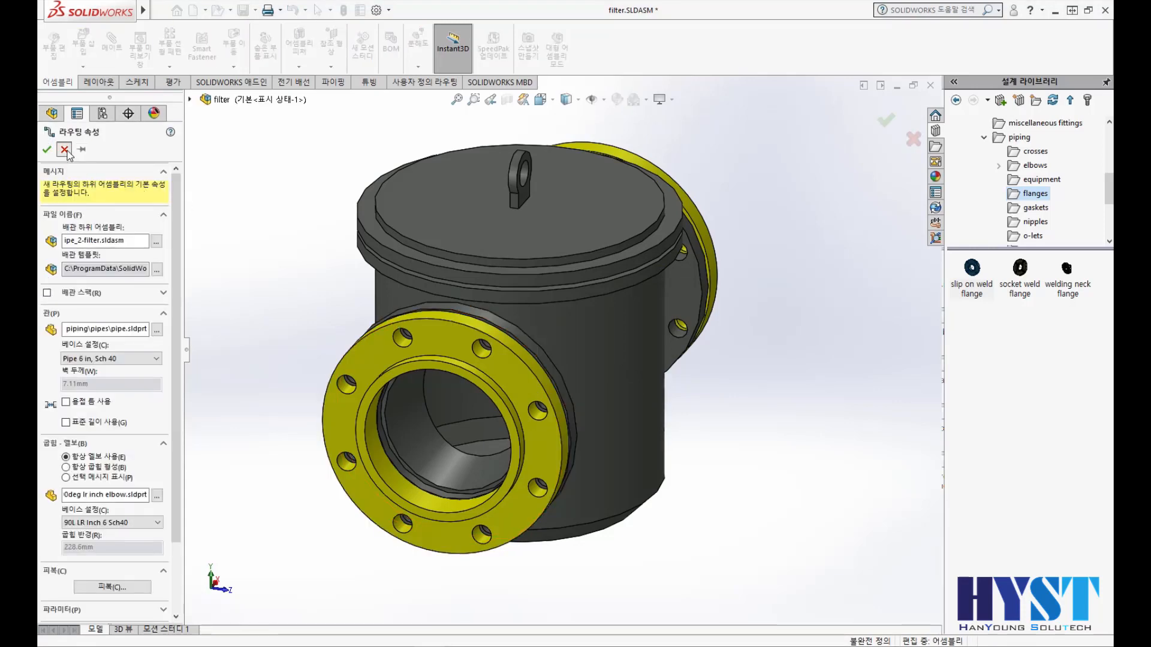
- Show the routing and connection points in the model view and display the Routing Tools toolbar
middle_drag(538, 309, 508, 358)
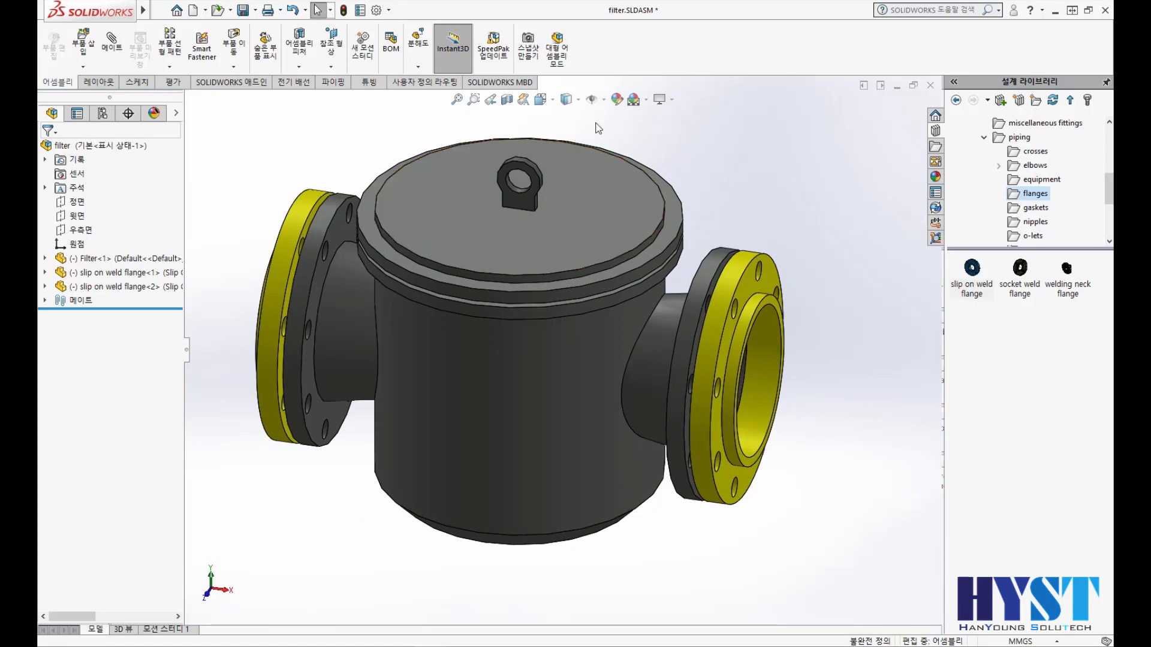
click(604, 100)
middle_drag(660, 259, 707, 376)
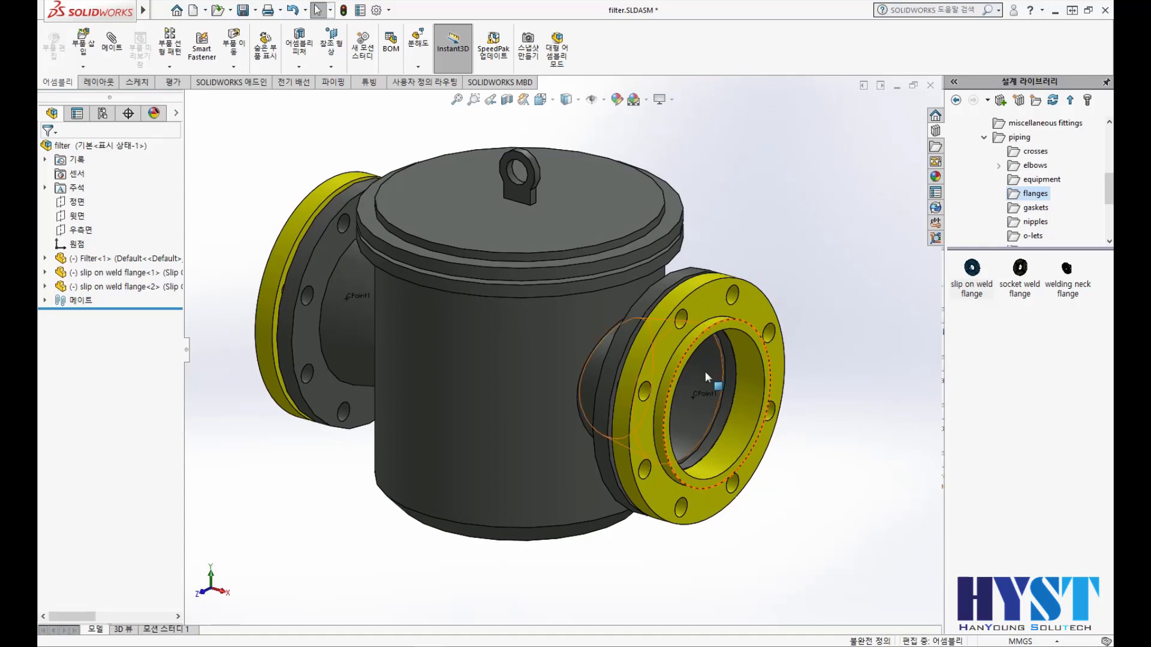
right_click(664, 60)
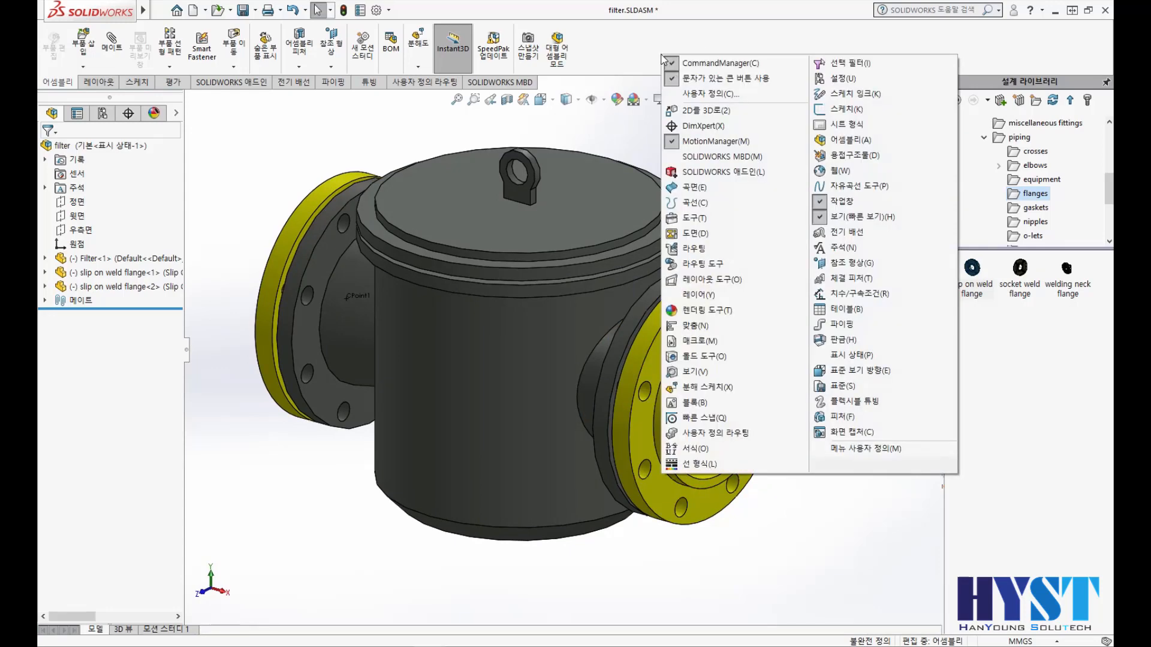
click(701, 264)
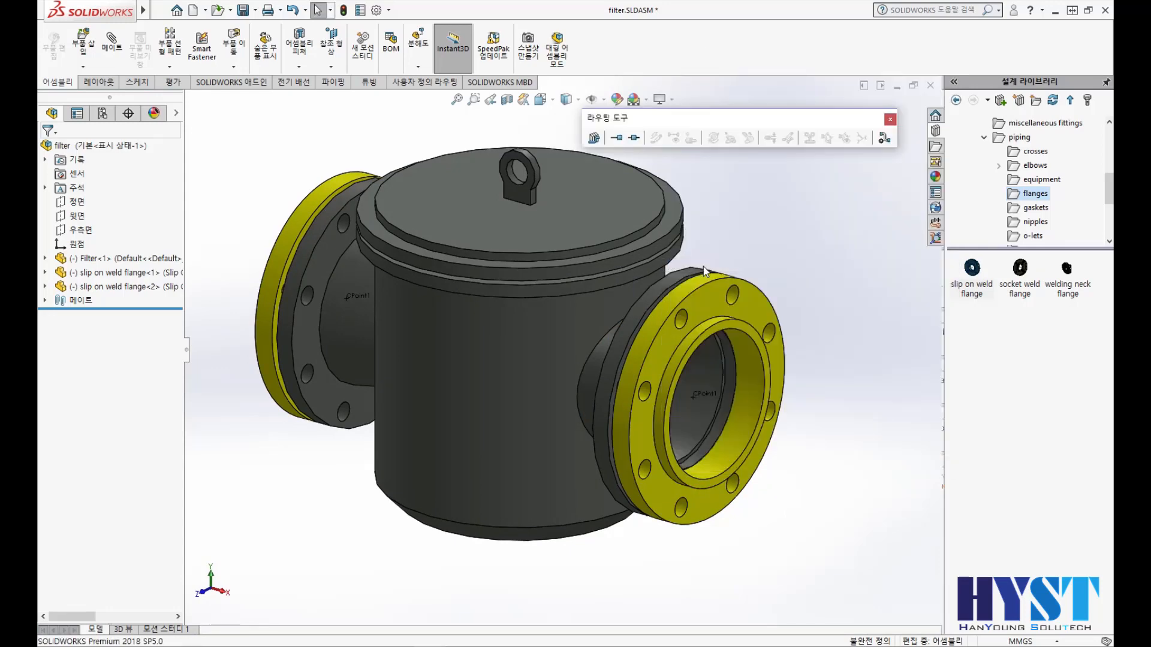
- Create an assembly routing point from the existing routing point of the Filter part
click(638, 140)
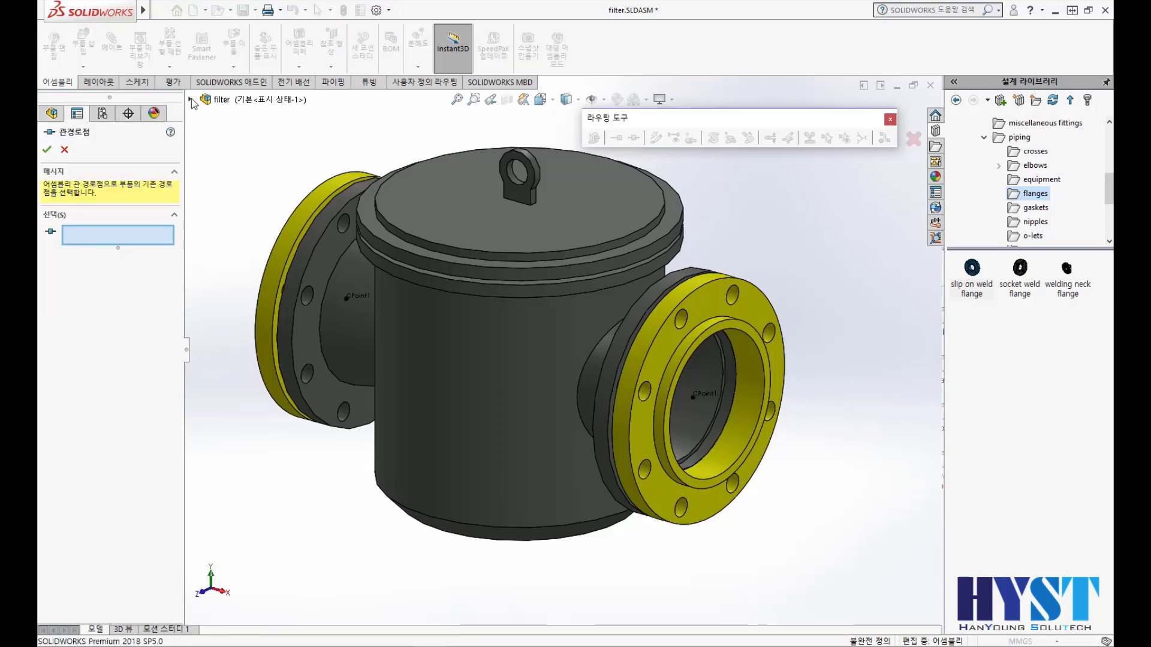
click(190, 99)
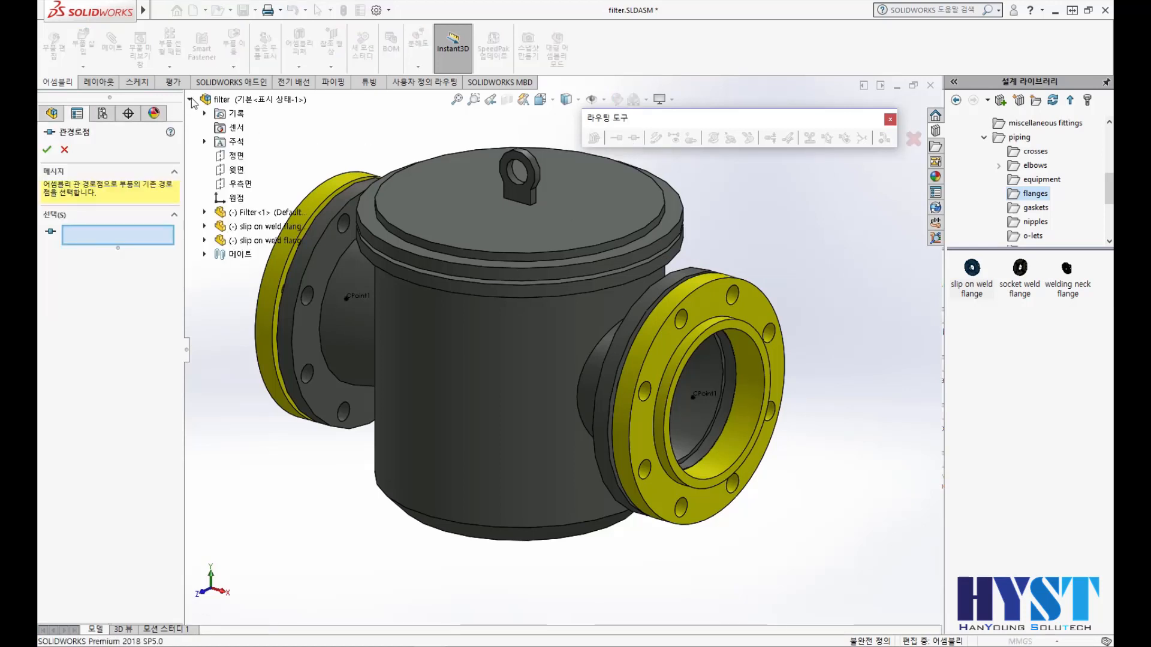
click(205, 213)
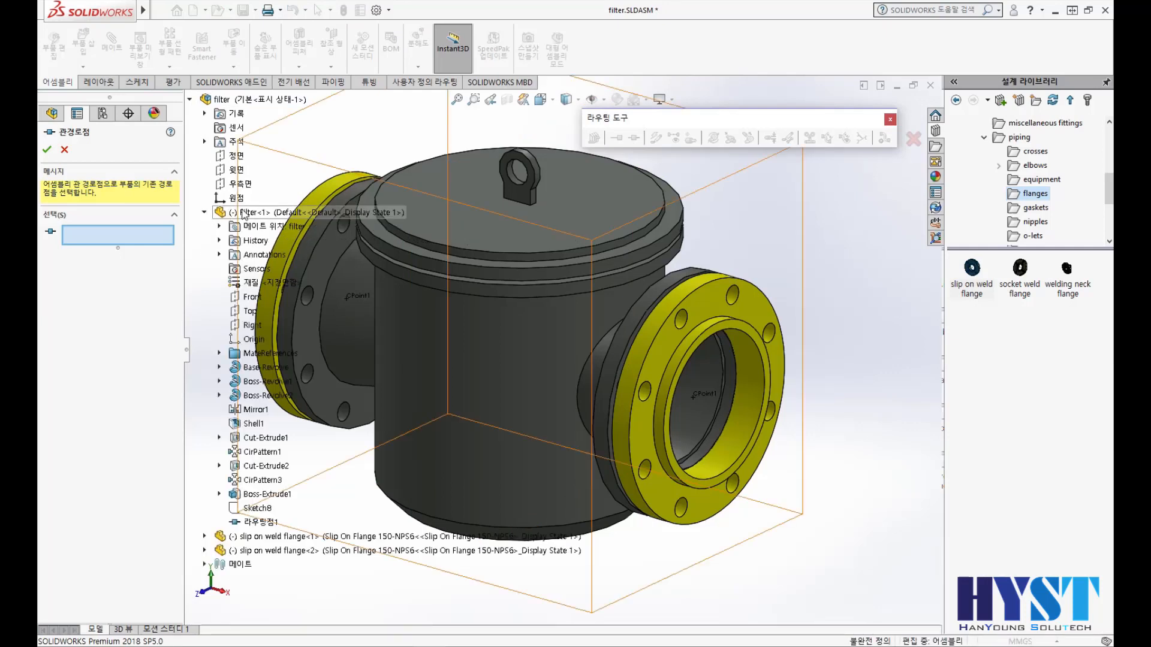
click(259, 522)
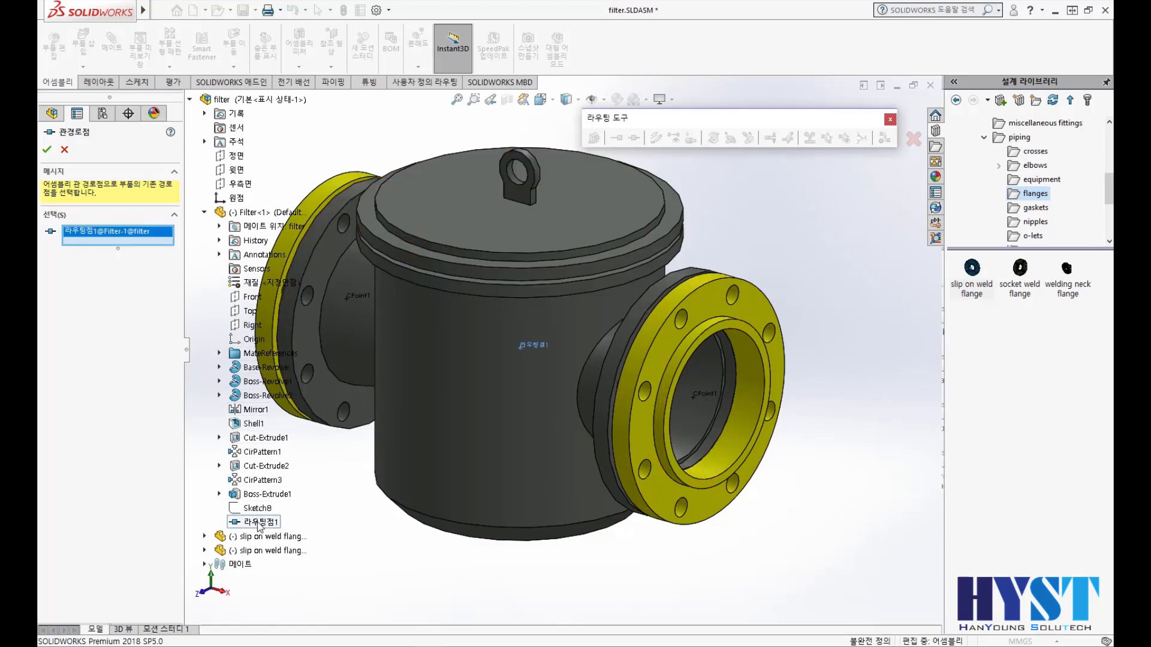
click(45, 151)
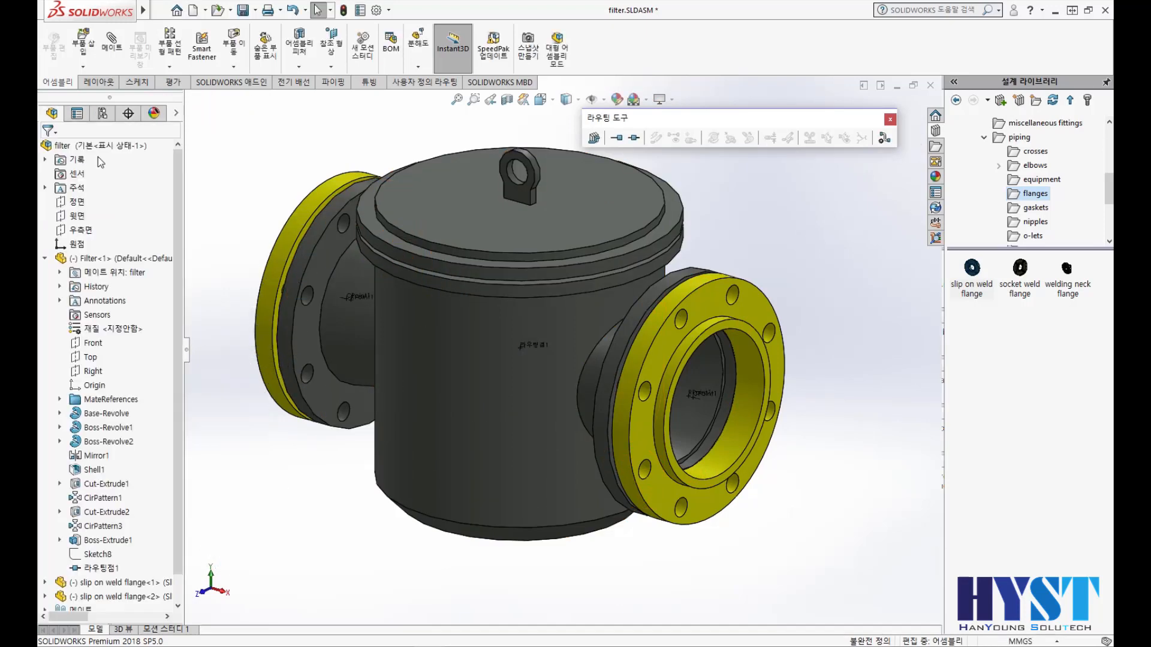
- Create an assembly connection point from CPoint1 of the first slip on weld flange
click(617, 138)
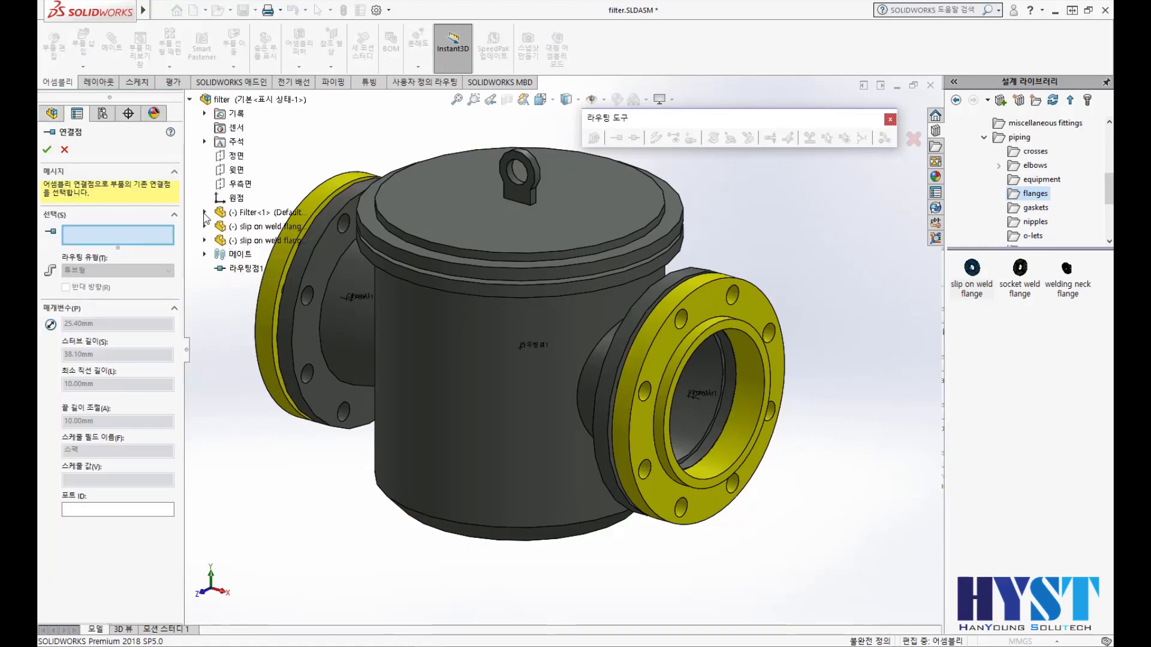
click(205, 226)
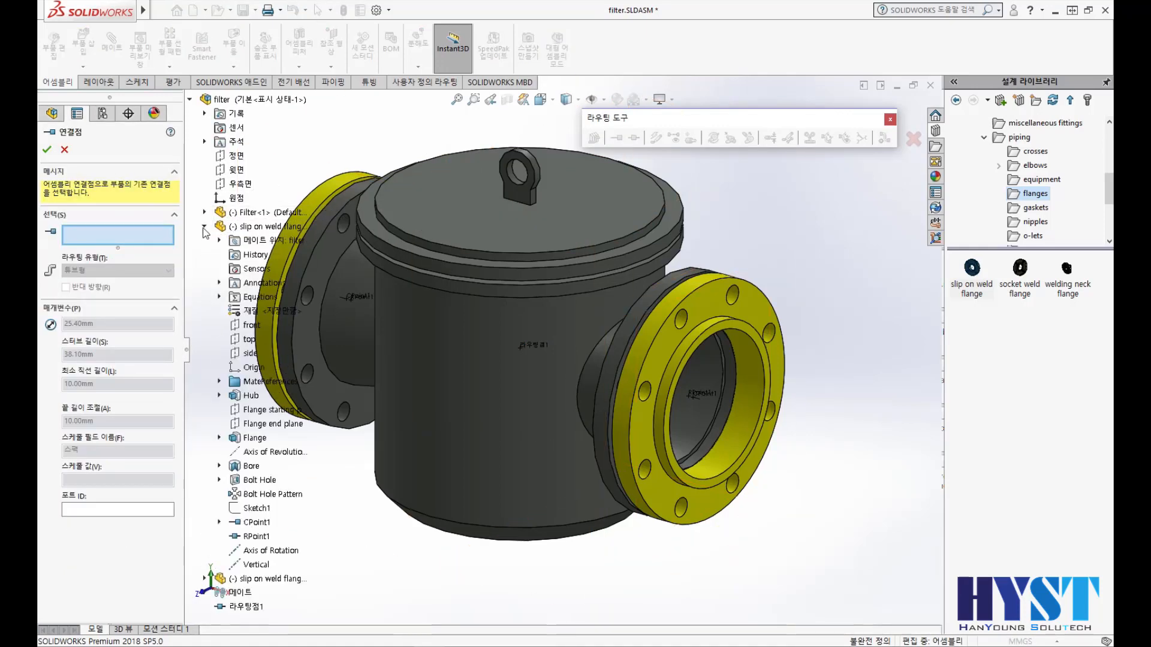
click(259, 523)
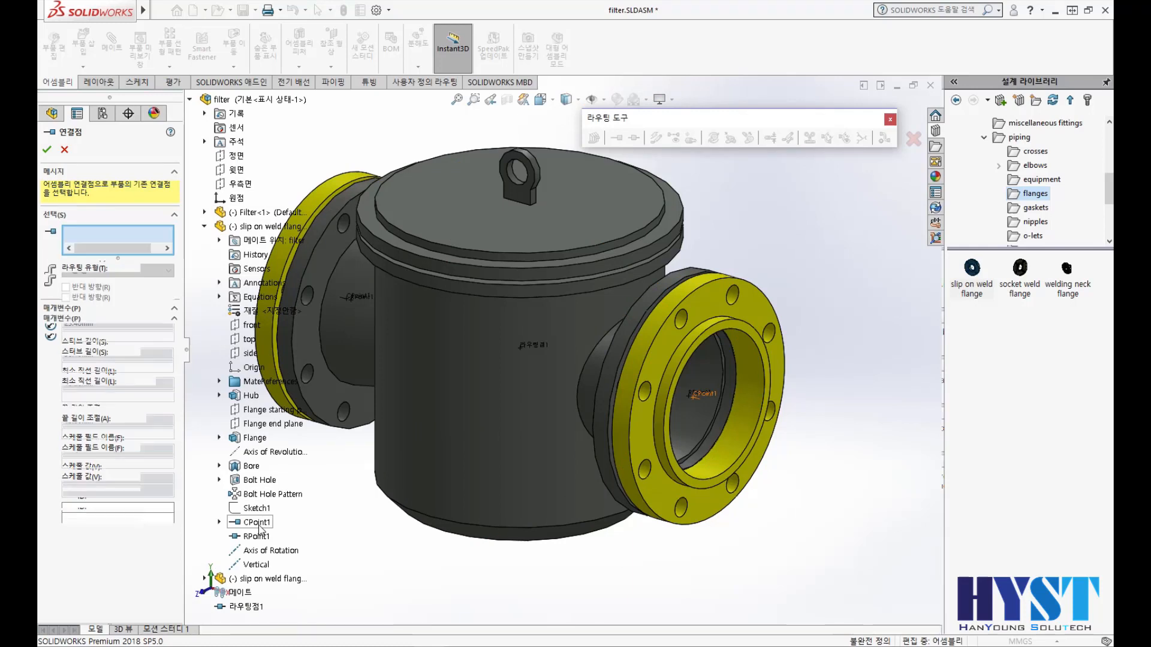
click(47, 150)
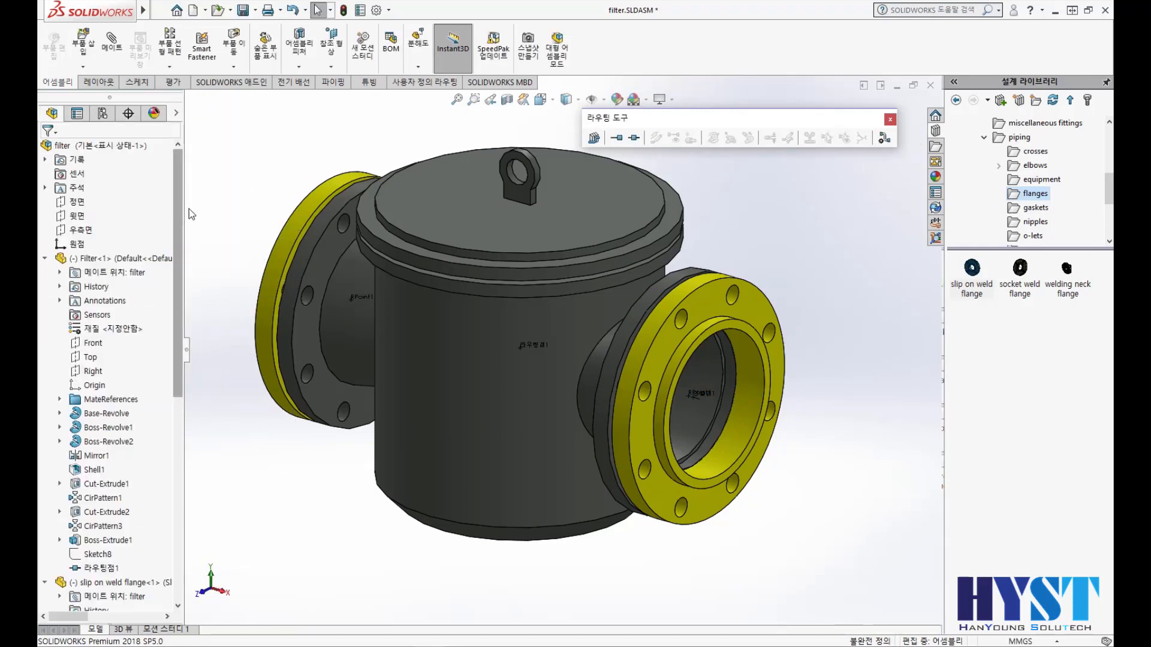
- Create an assembly connection point from CPoint1 of the second slip on weld flange and close the Routing Tools toolbar
click(618, 139)
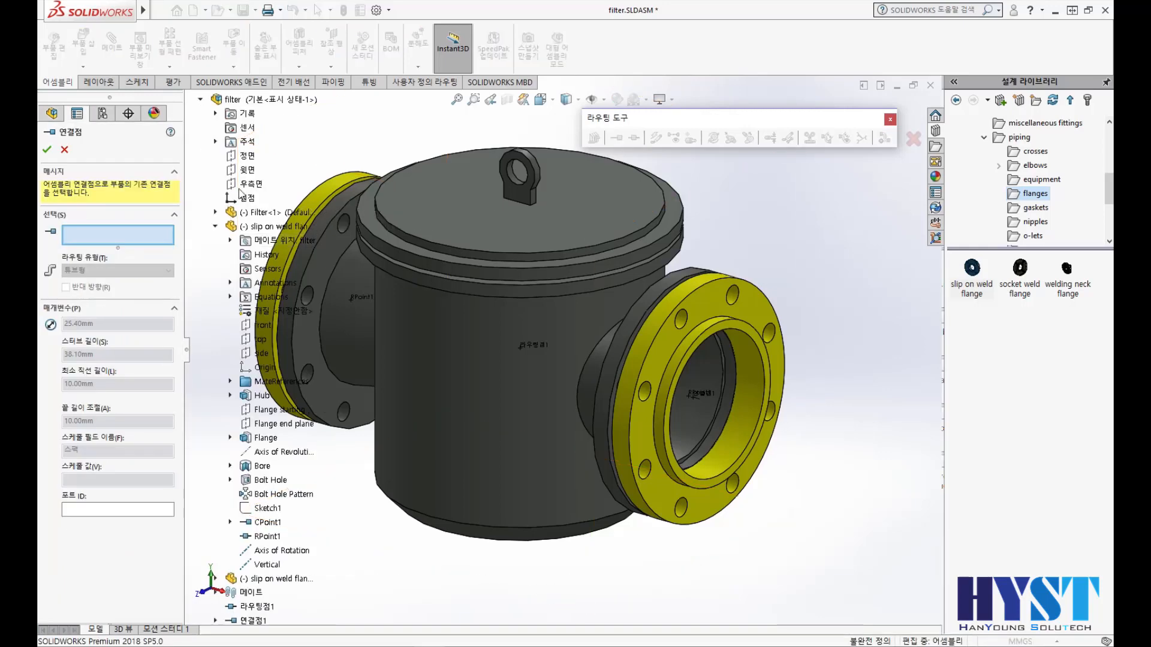
click(216, 228)
click(205, 241)
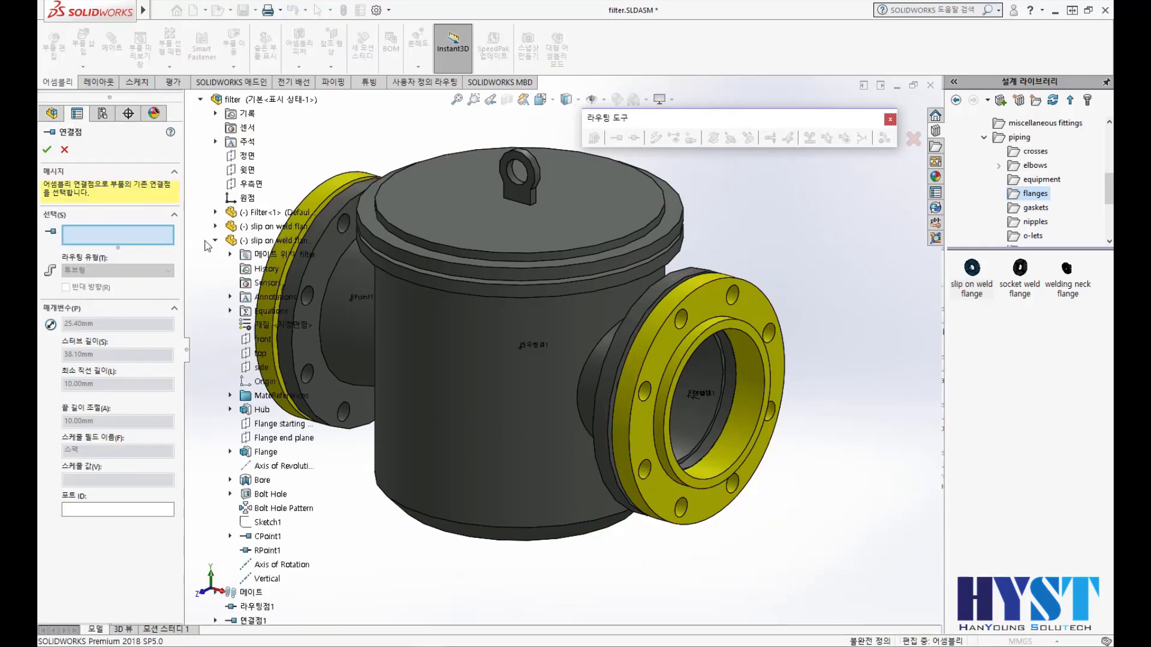
click(268, 536)
click(47, 149)
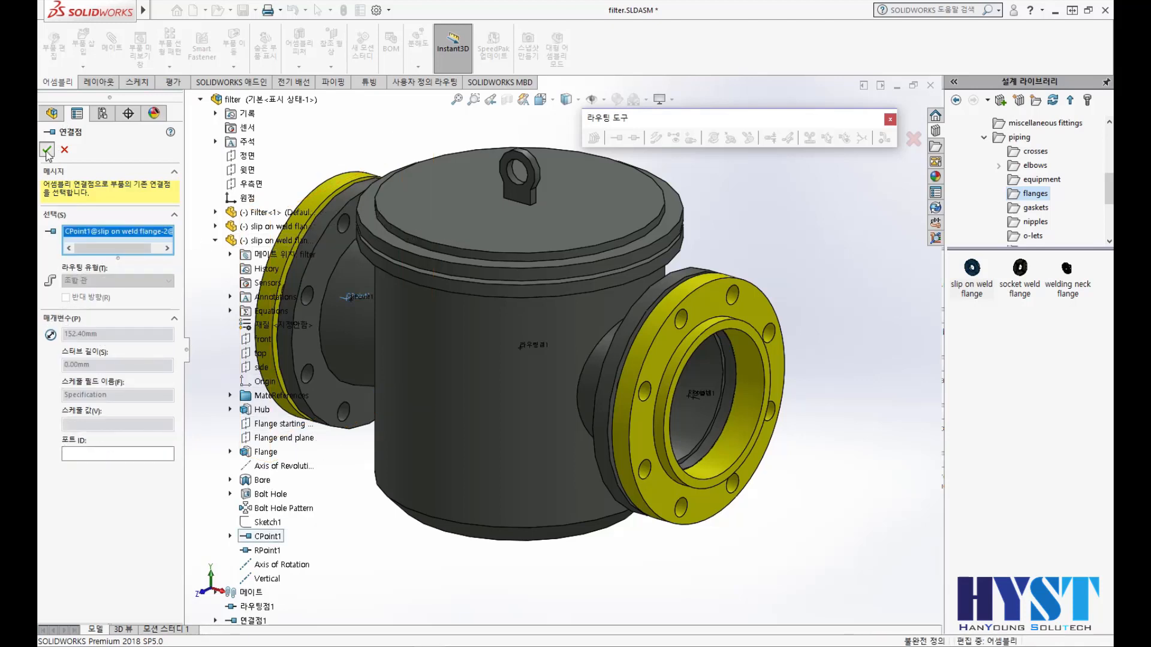
click(890, 118)
key(ctrl+1)
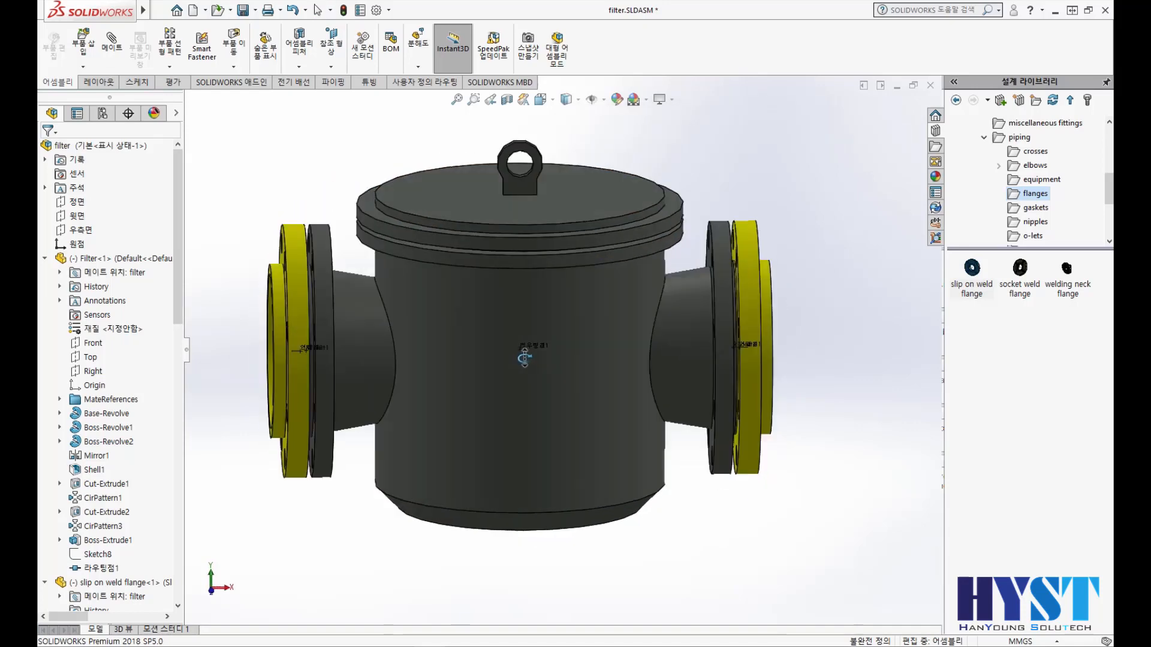
middle_drag(524, 358, 550, 361)
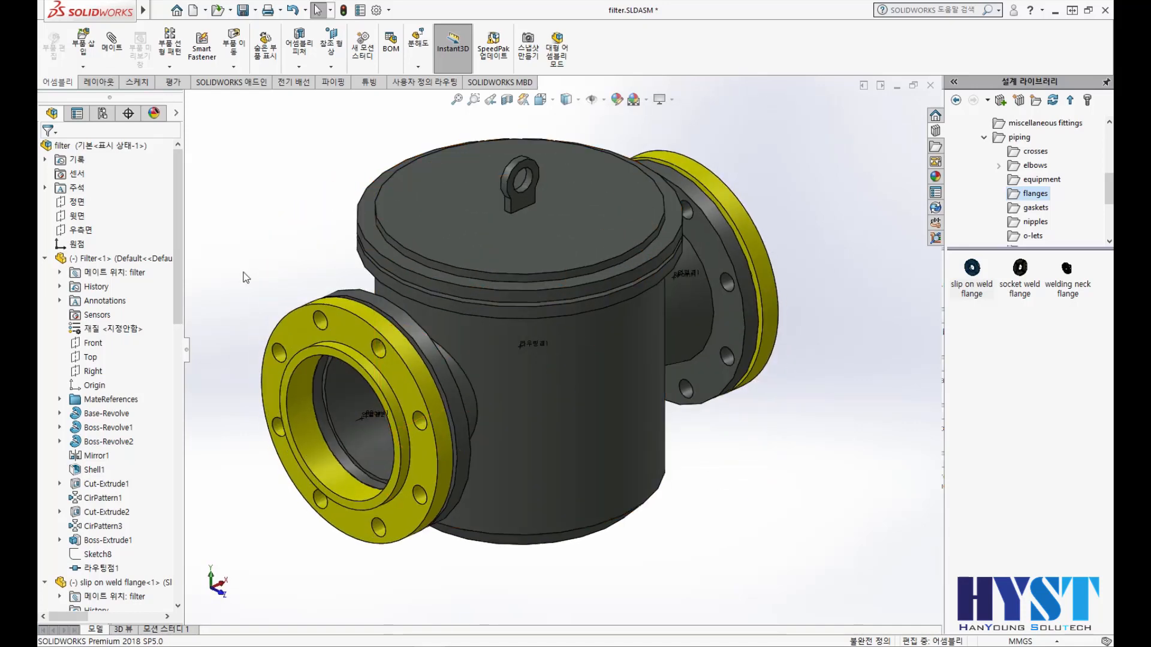
- Collapse the component entries in the feature tree, save the filter assembly and browse the piping folders of the design library
click(42, 259)
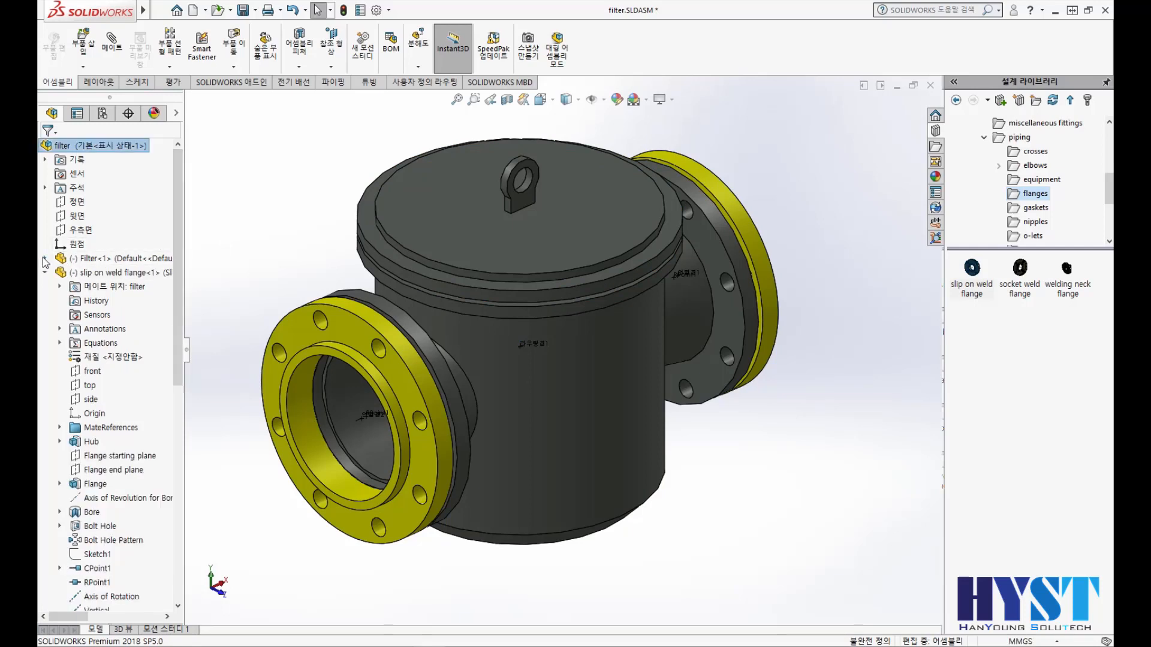
click(45, 273)
click(47, 287)
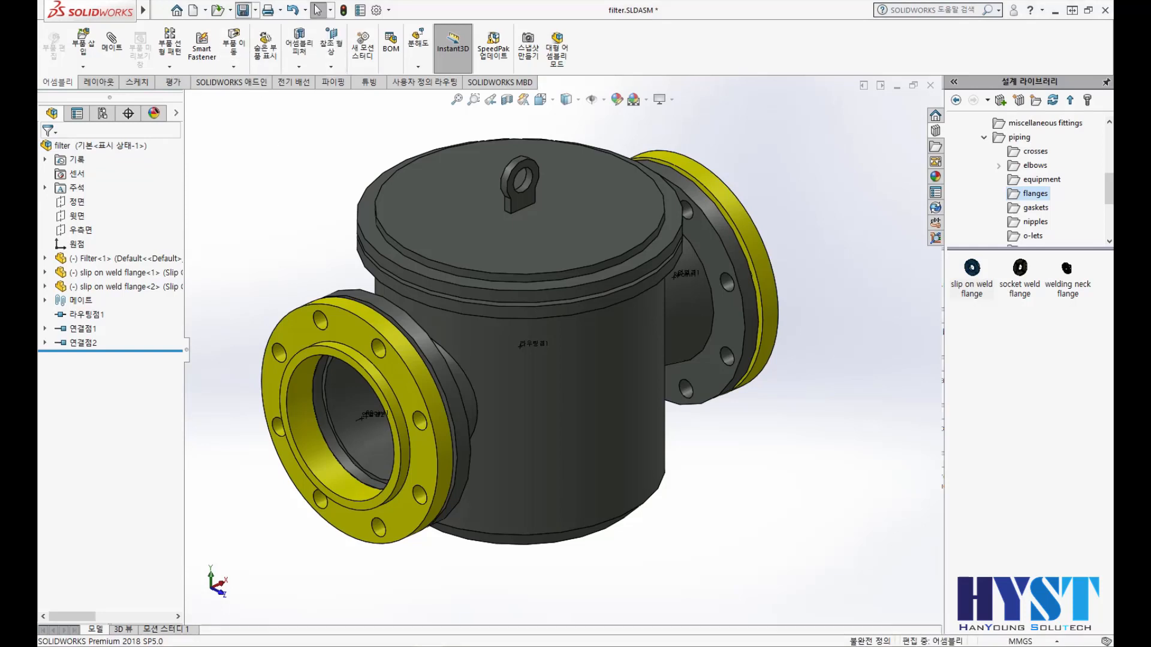
click(243, 11)
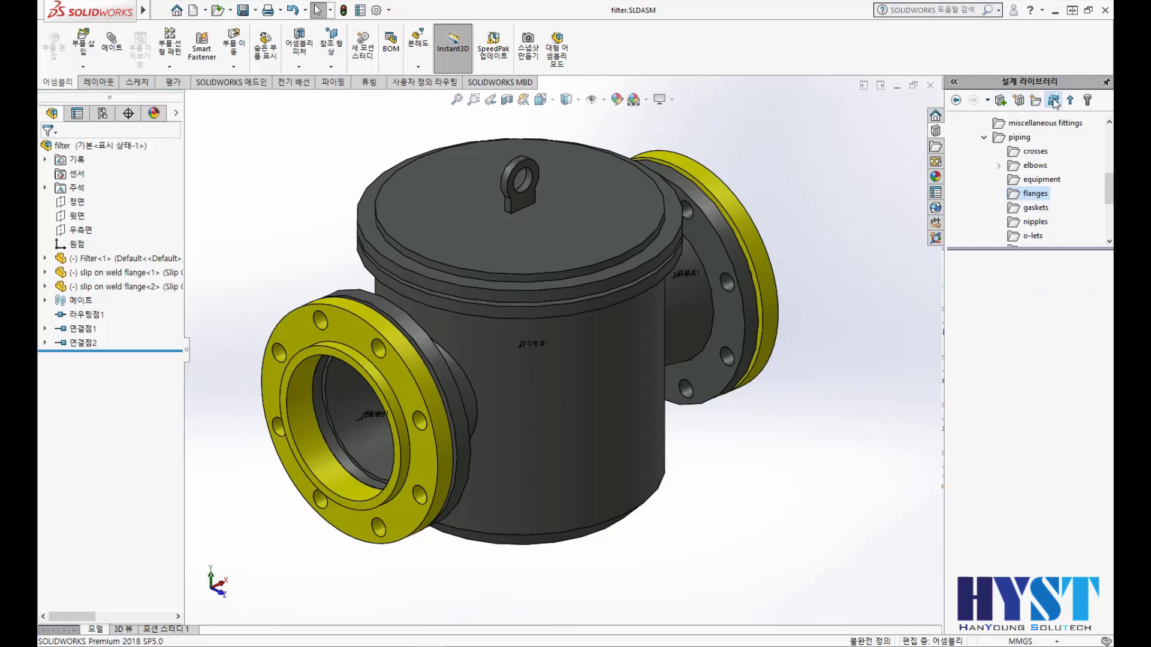
scroll(1039, 216, down, 1)
scroll(1039, 216, down, 1)
click(1032, 223)
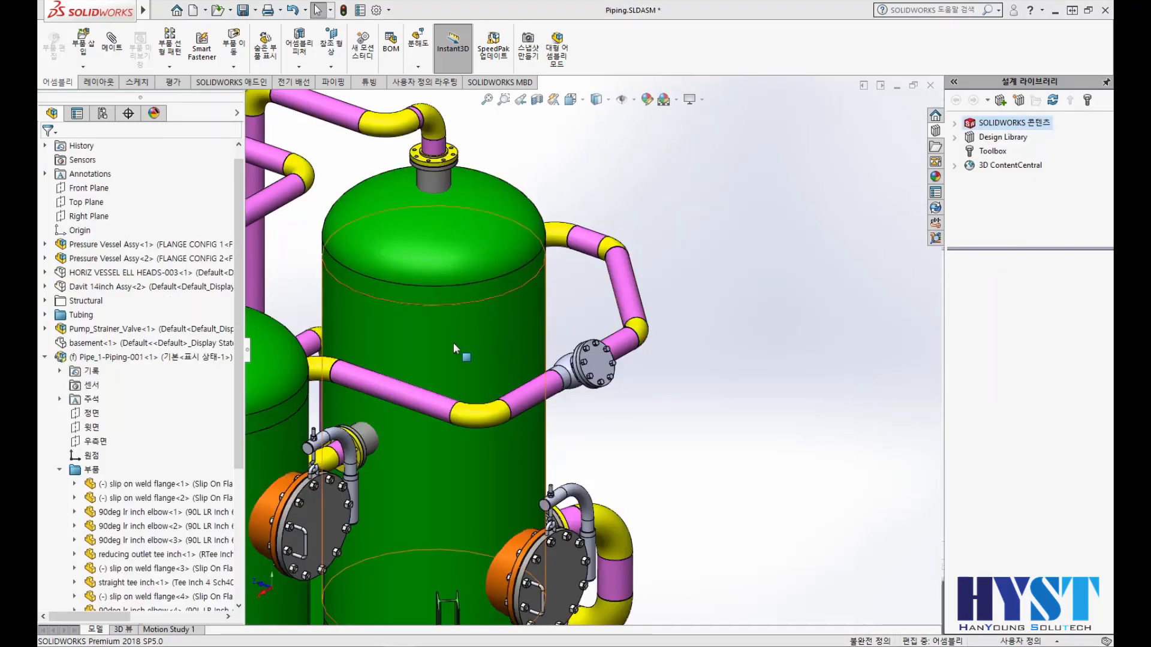
- In the Piping assembly, show the hidden Structural folder, the HORIZ VESSEL ELL HEADS component and the Davit 14inch assembly
scroll(505, 336, up, 5)
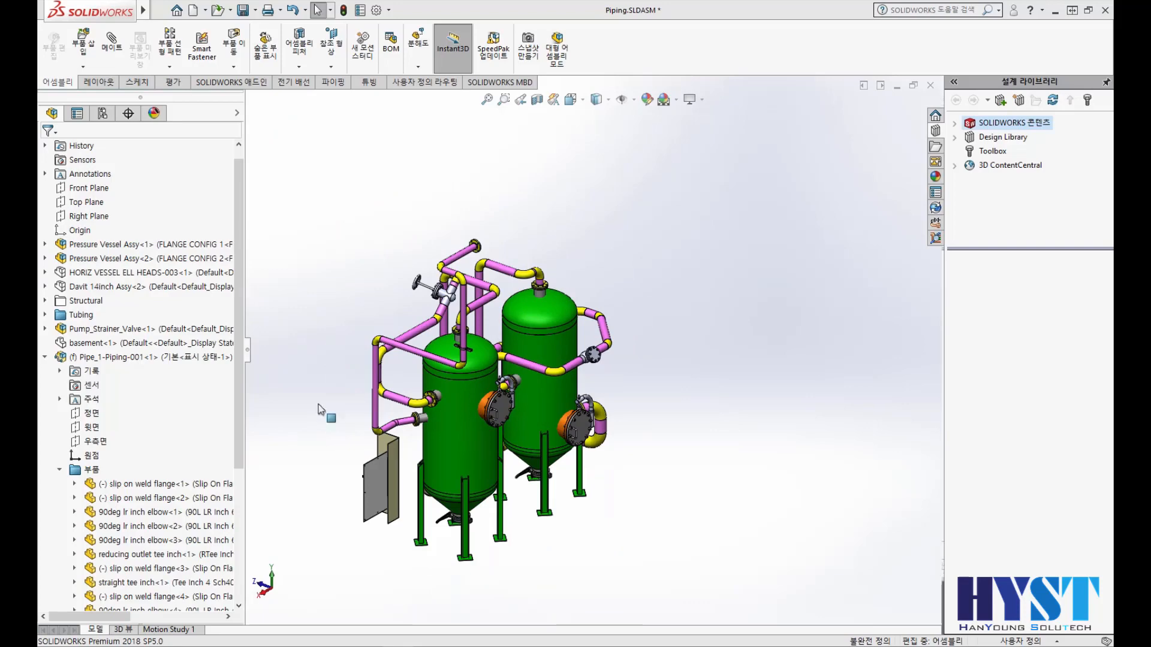
right_click(97, 308)
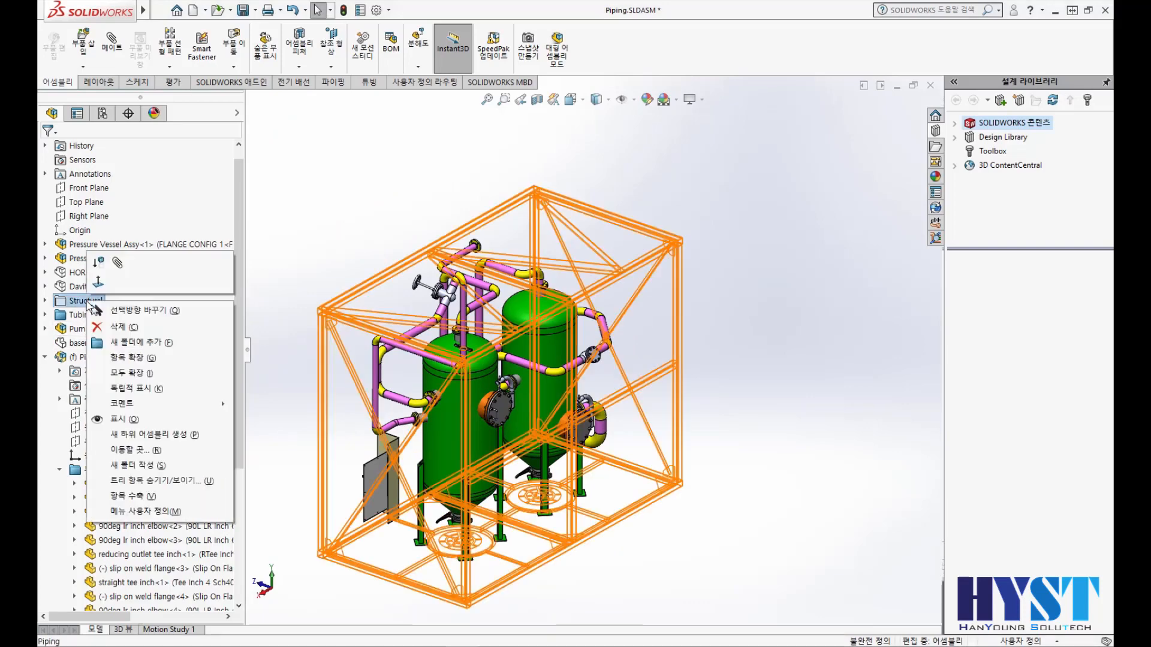
click(120, 423)
right_click(99, 274)
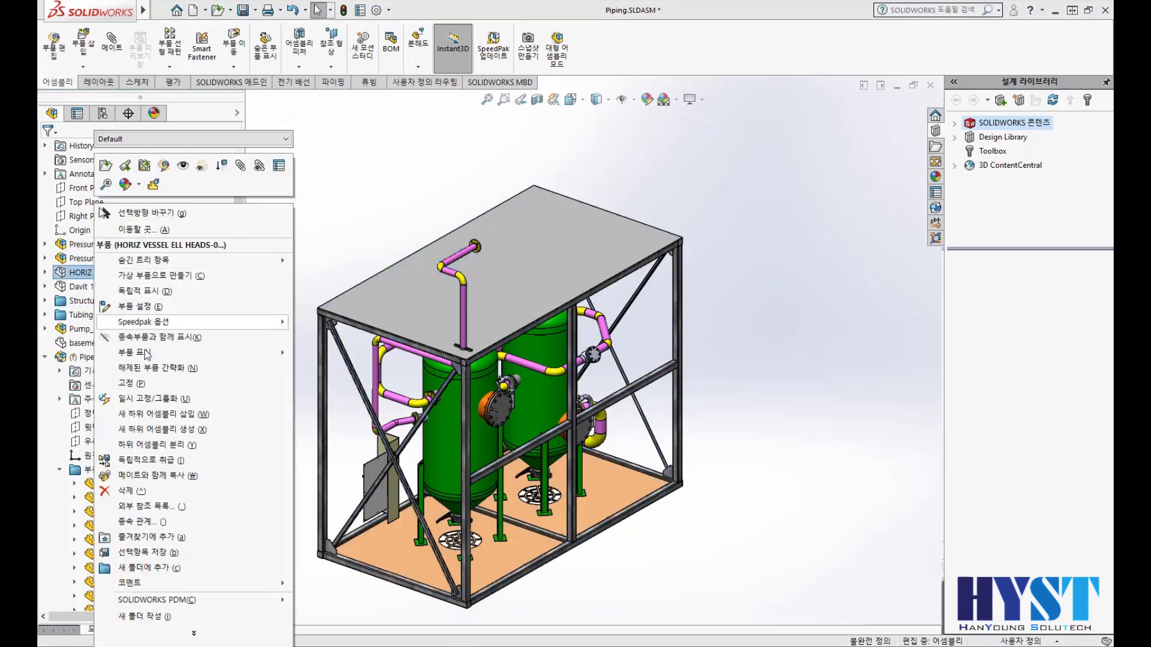
click(184, 167)
right_click(99, 286)
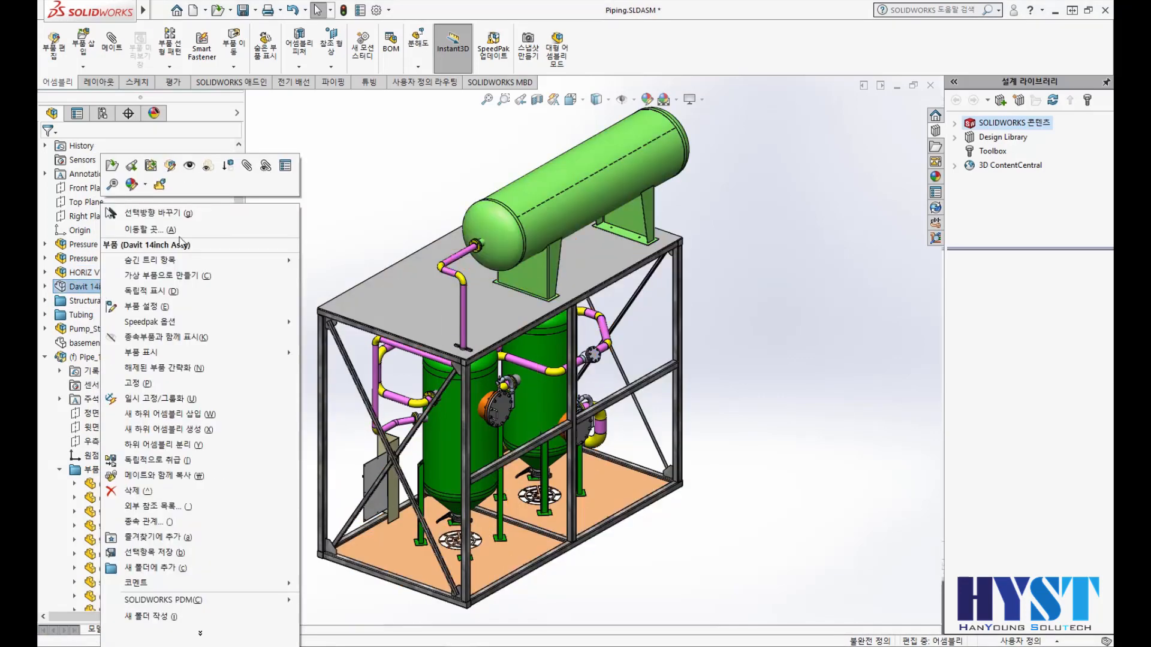
click(190, 168)
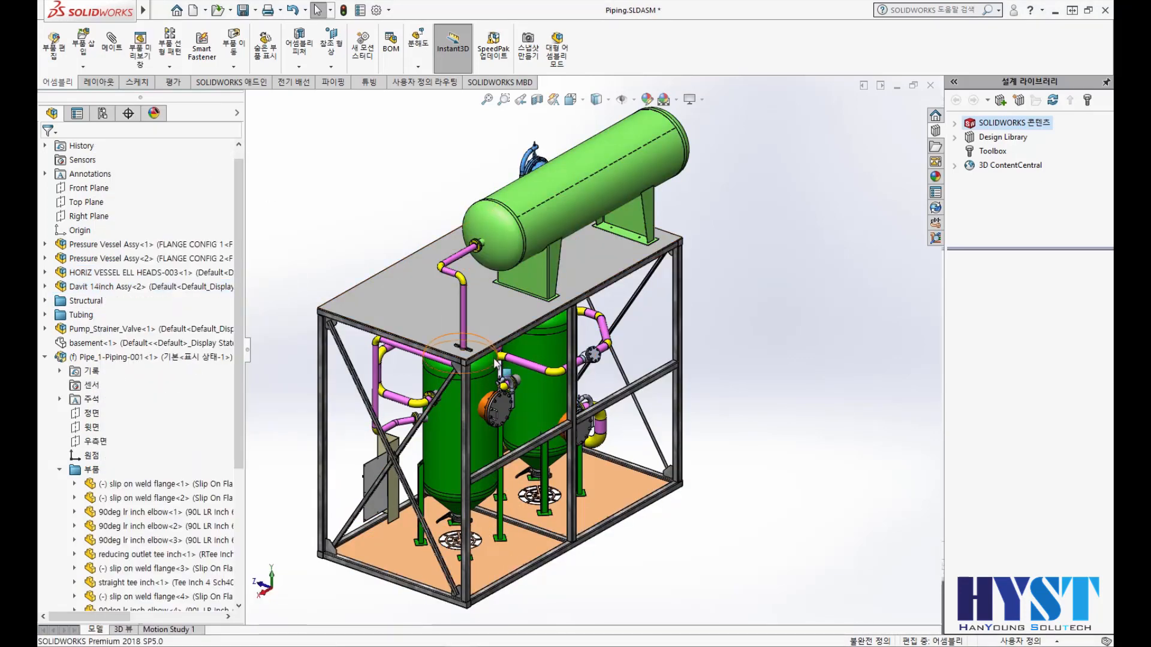
click(764, 359)
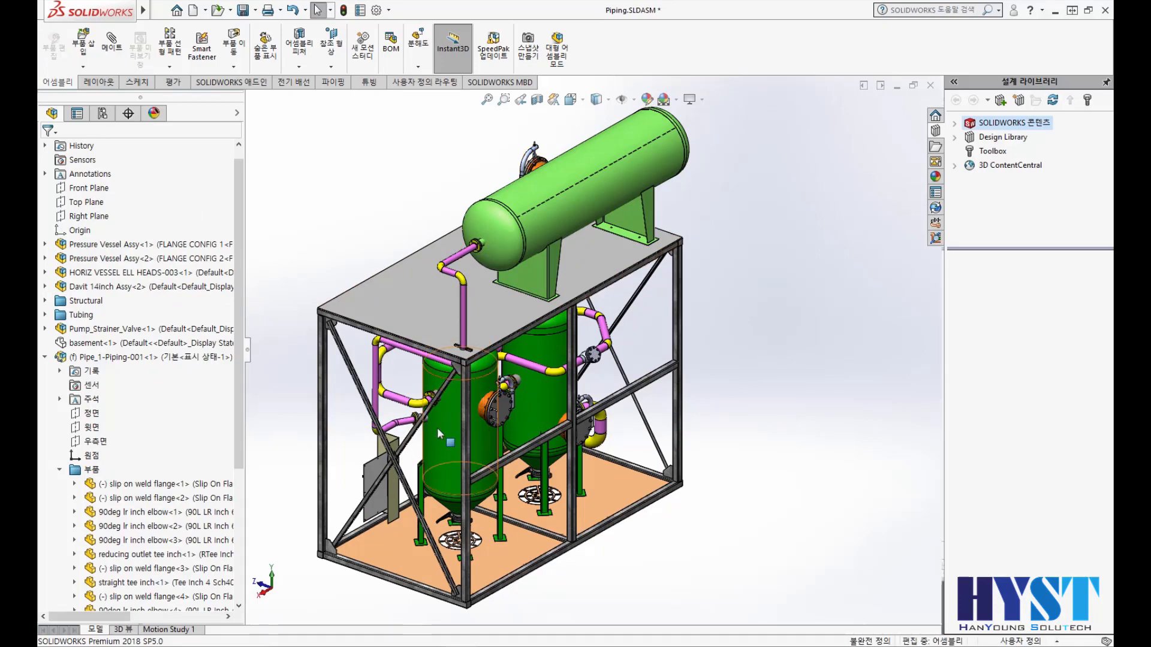
- Open the Pipe_1-Piping-001 route for editing from the horizontal 6 in Schedule 40 pipe below the vessel
middle_drag(437, 426, 726, 421)
scroll(528, 546, down, 5)
scroll(534, 517, down, 4)
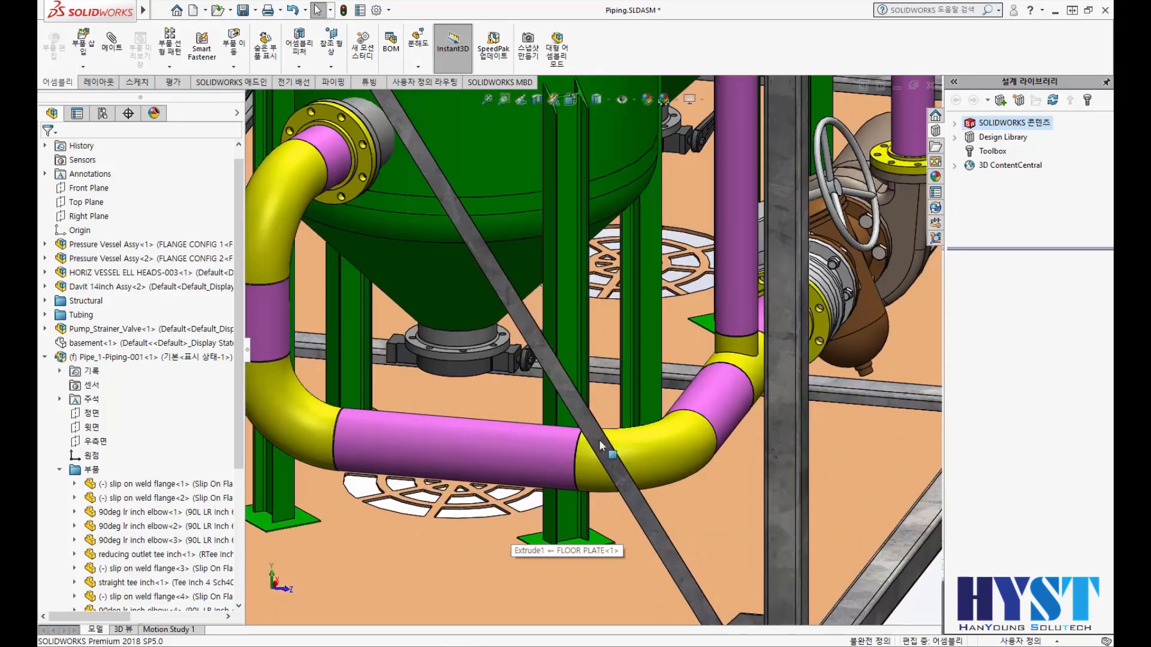
right_click(485, 437)
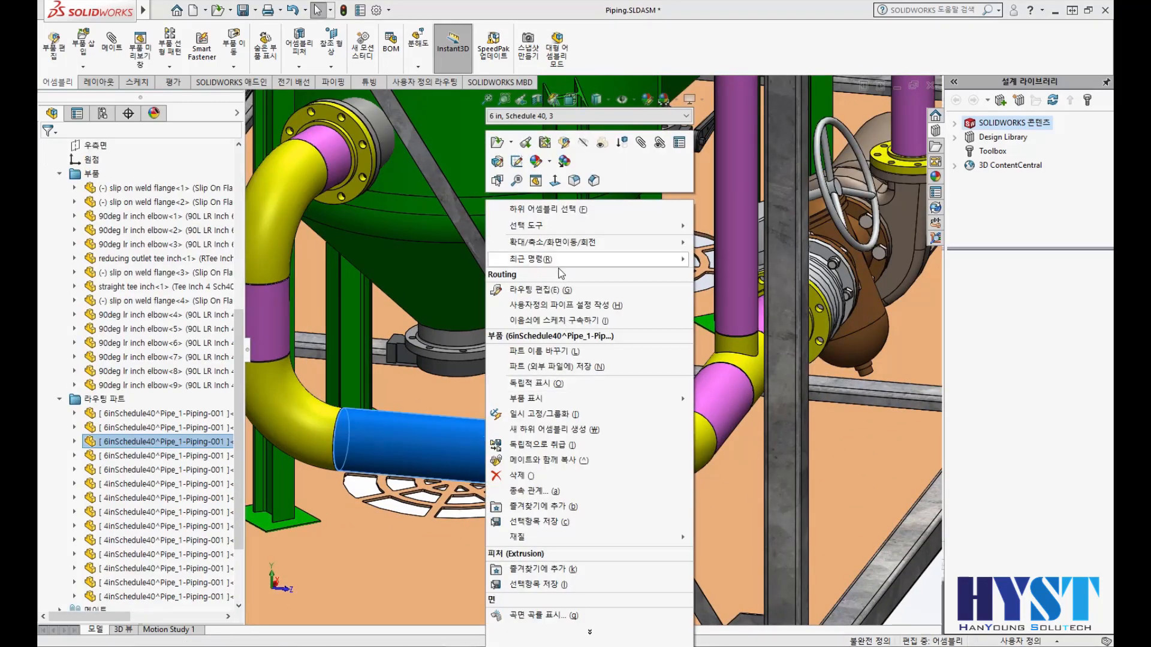
click(548, 289)
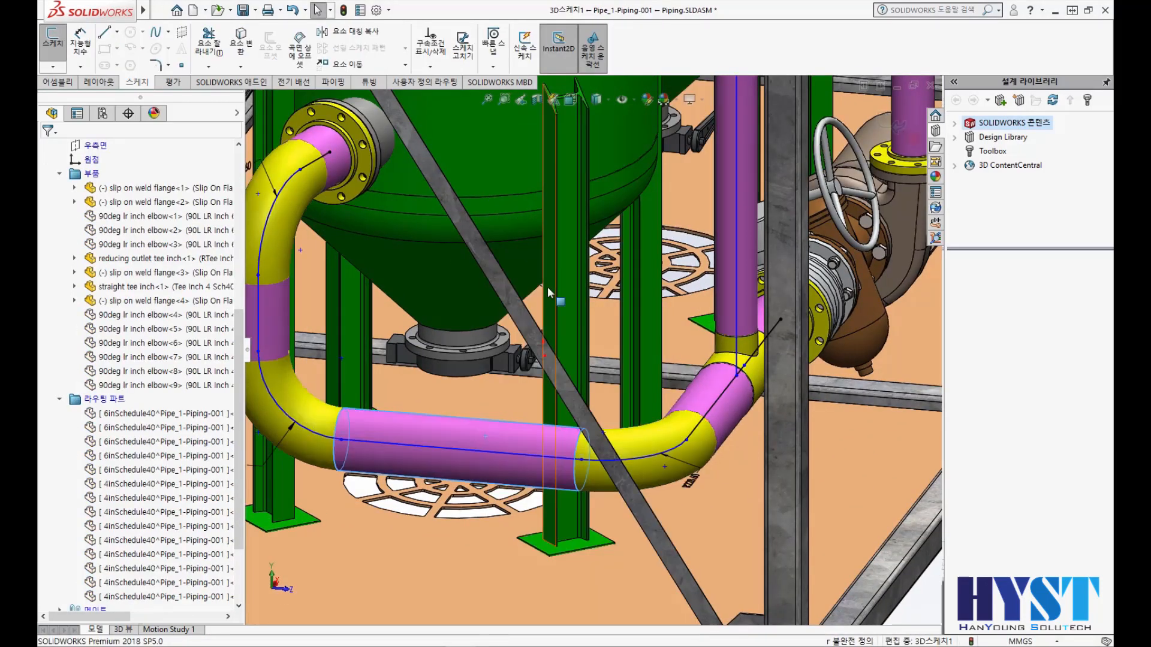
- Insert one filter assembly from the design library's routing, piping, valves folder into the horizontal 6 in pipe run below the vessel
click(954, 138)
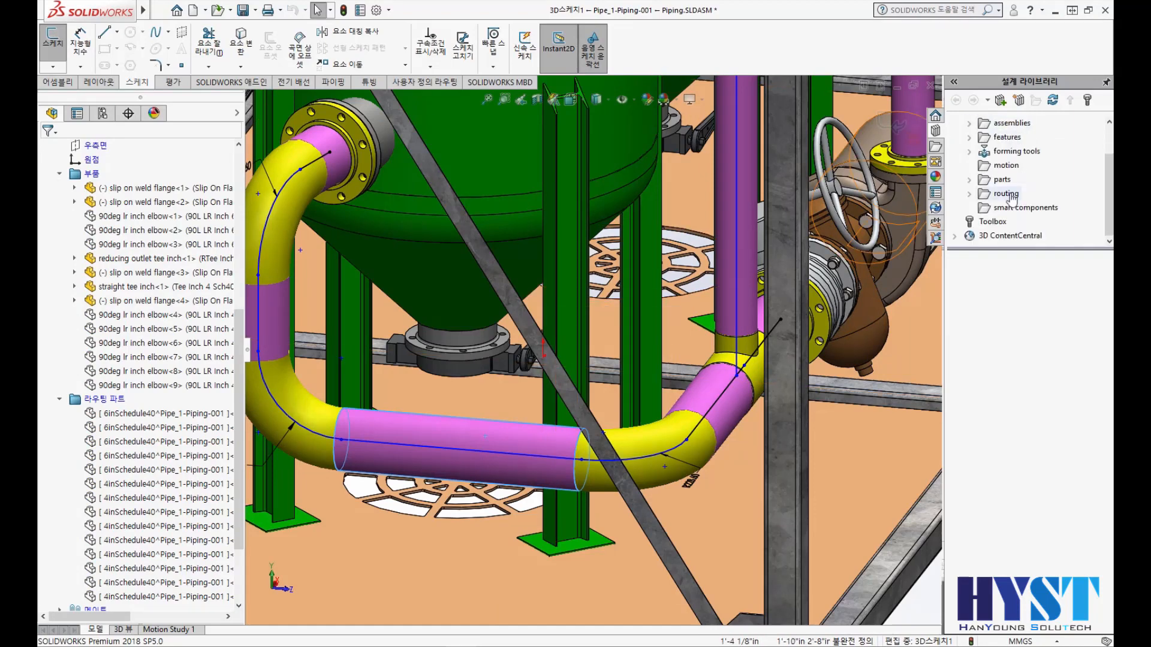
click(969, 194)
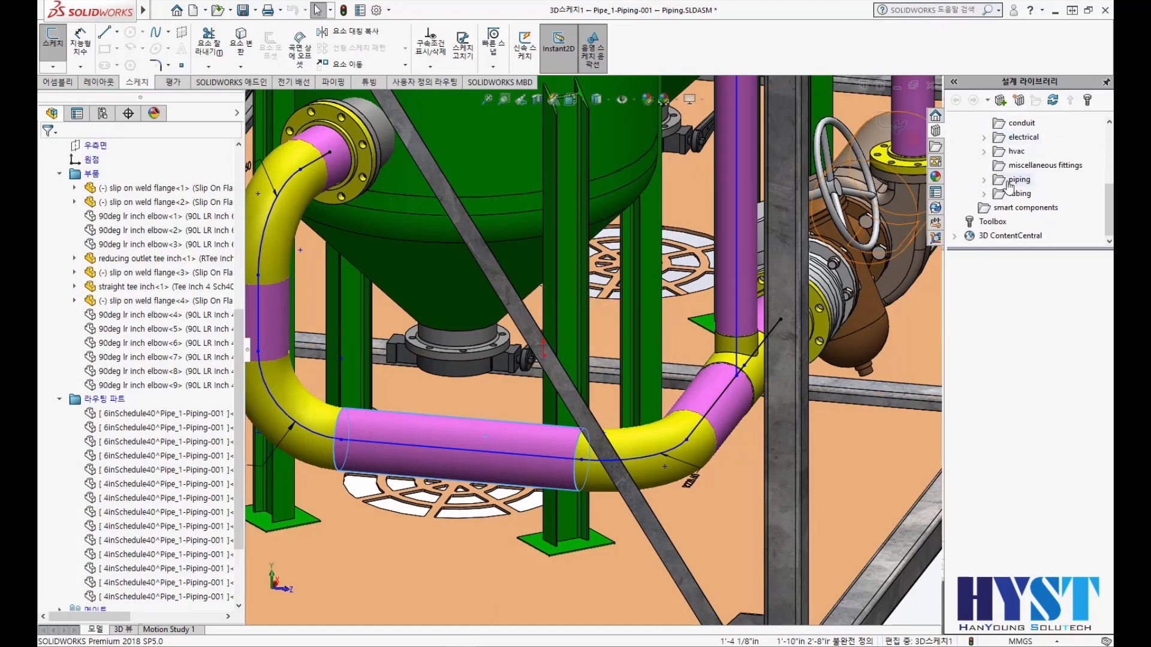
click(984, 180)
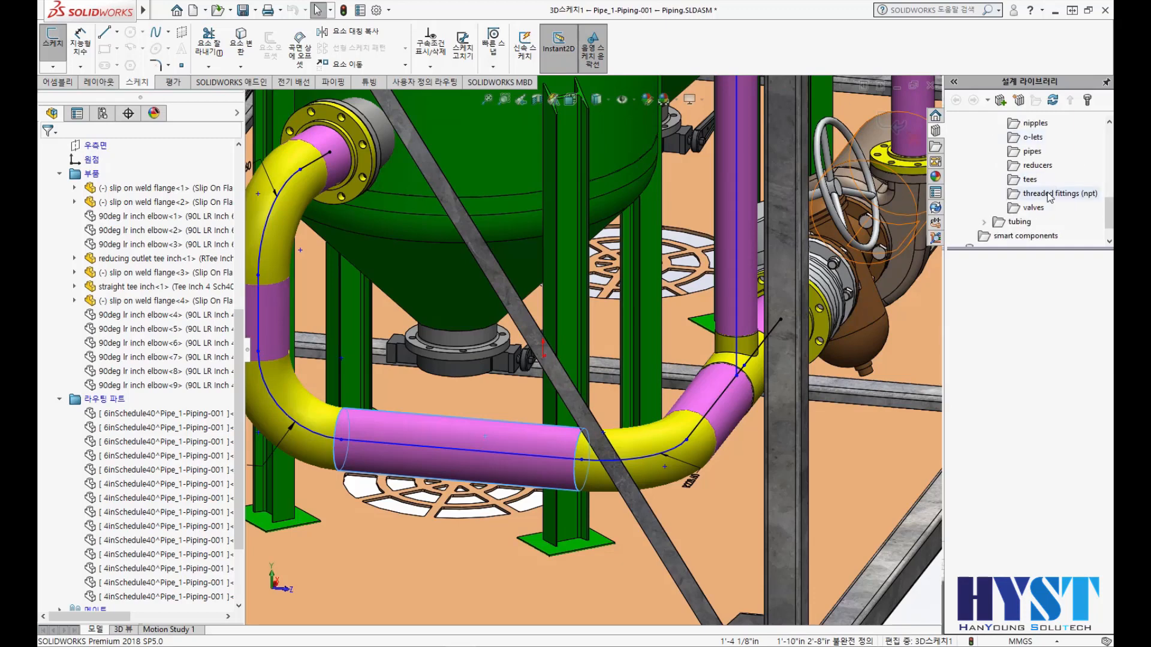
click(1030, 208)
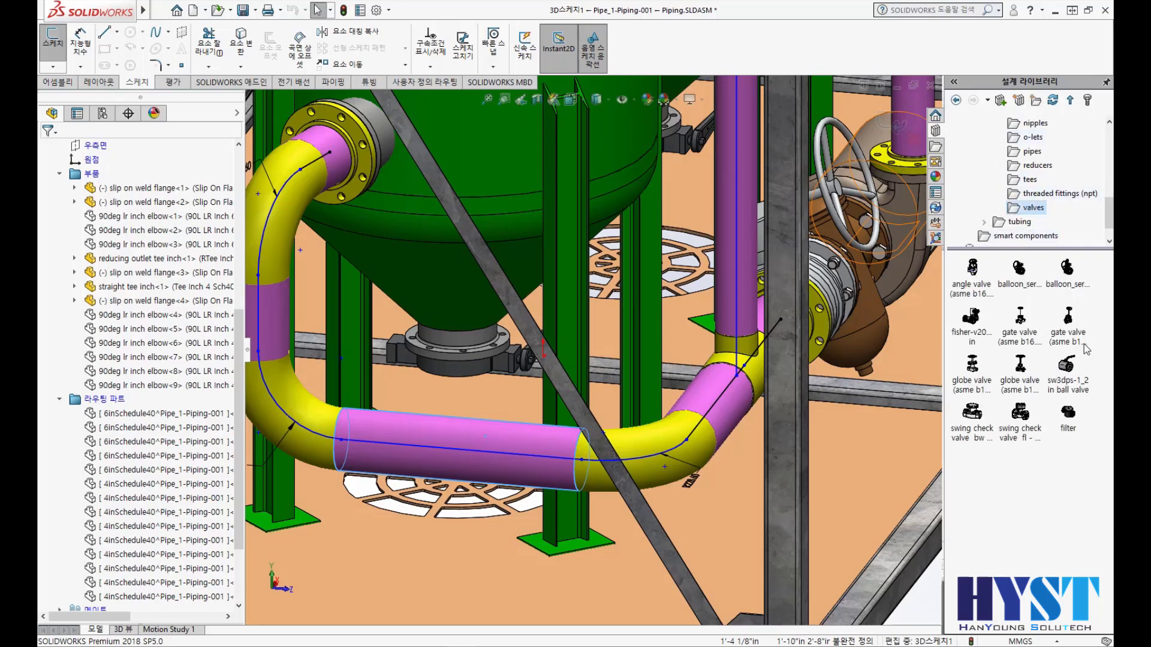
mouse_move(1070, 423)
mouse_move(1070, 423)
mouse_down()
mouse_move(521, 418)
mouse_move(461, 447)
mouse_up()
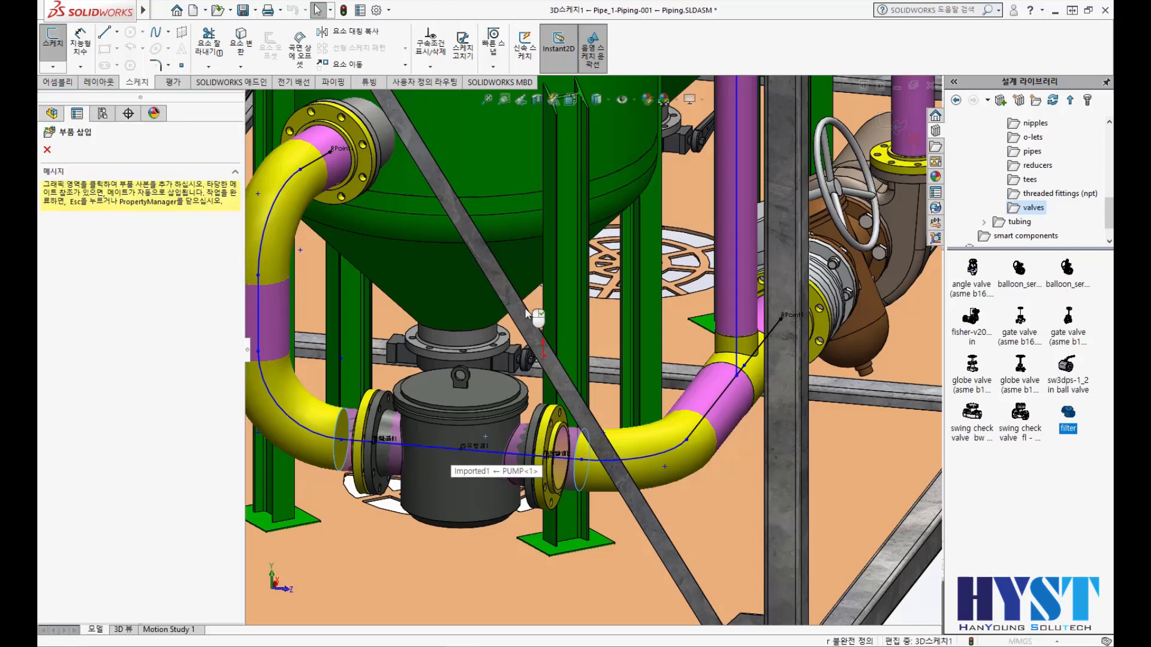
key(Escape)
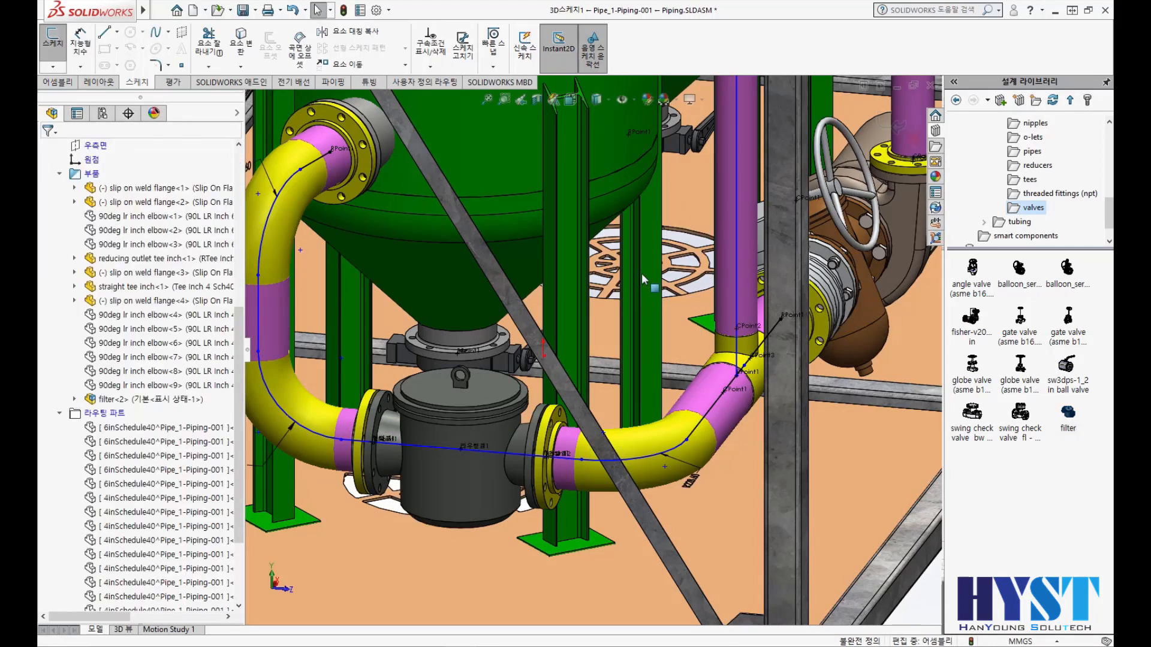
- Finish editing the Pipe_1-Piping-001 route and exit its 3D sketch
scroll(611, 305, up, 4)
middle_drag(644, 264, 632, 284)
scroll(631, 284, down, 1)
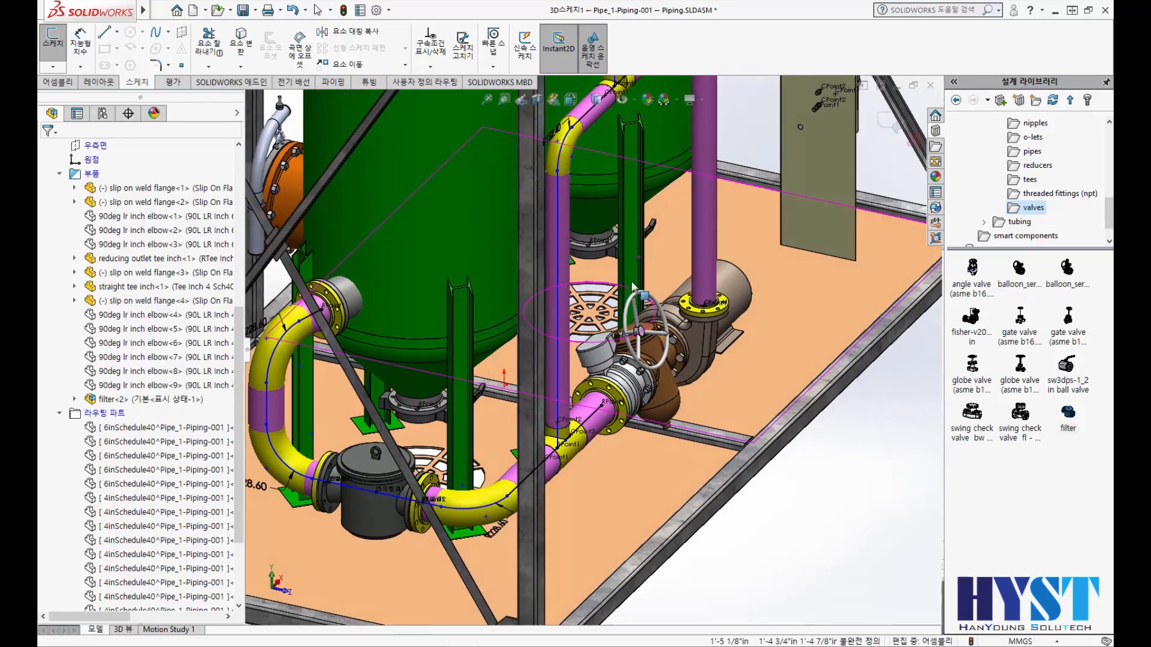
scroll(632, 286, up, 4)
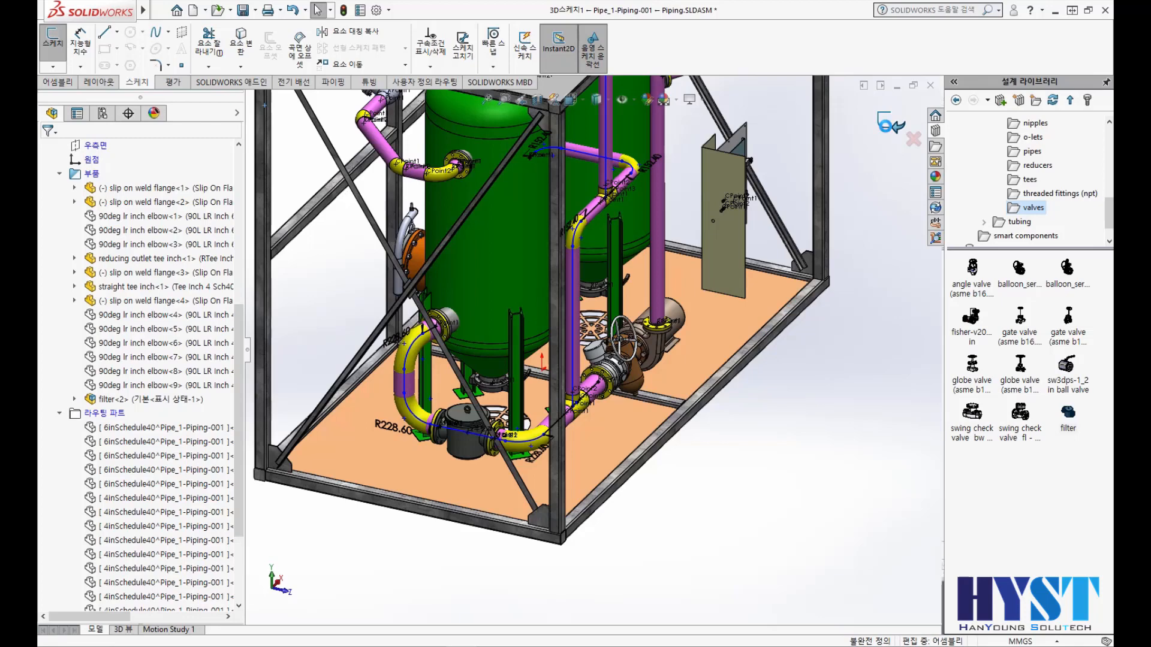
click(887, 128)
click(891, 124)
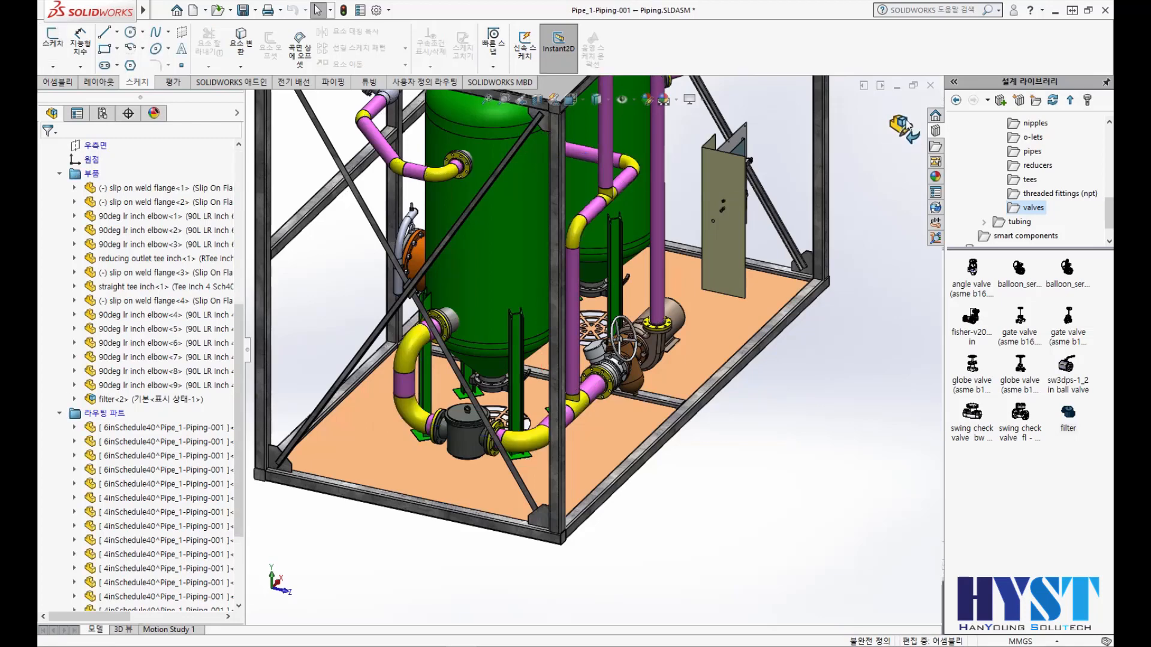